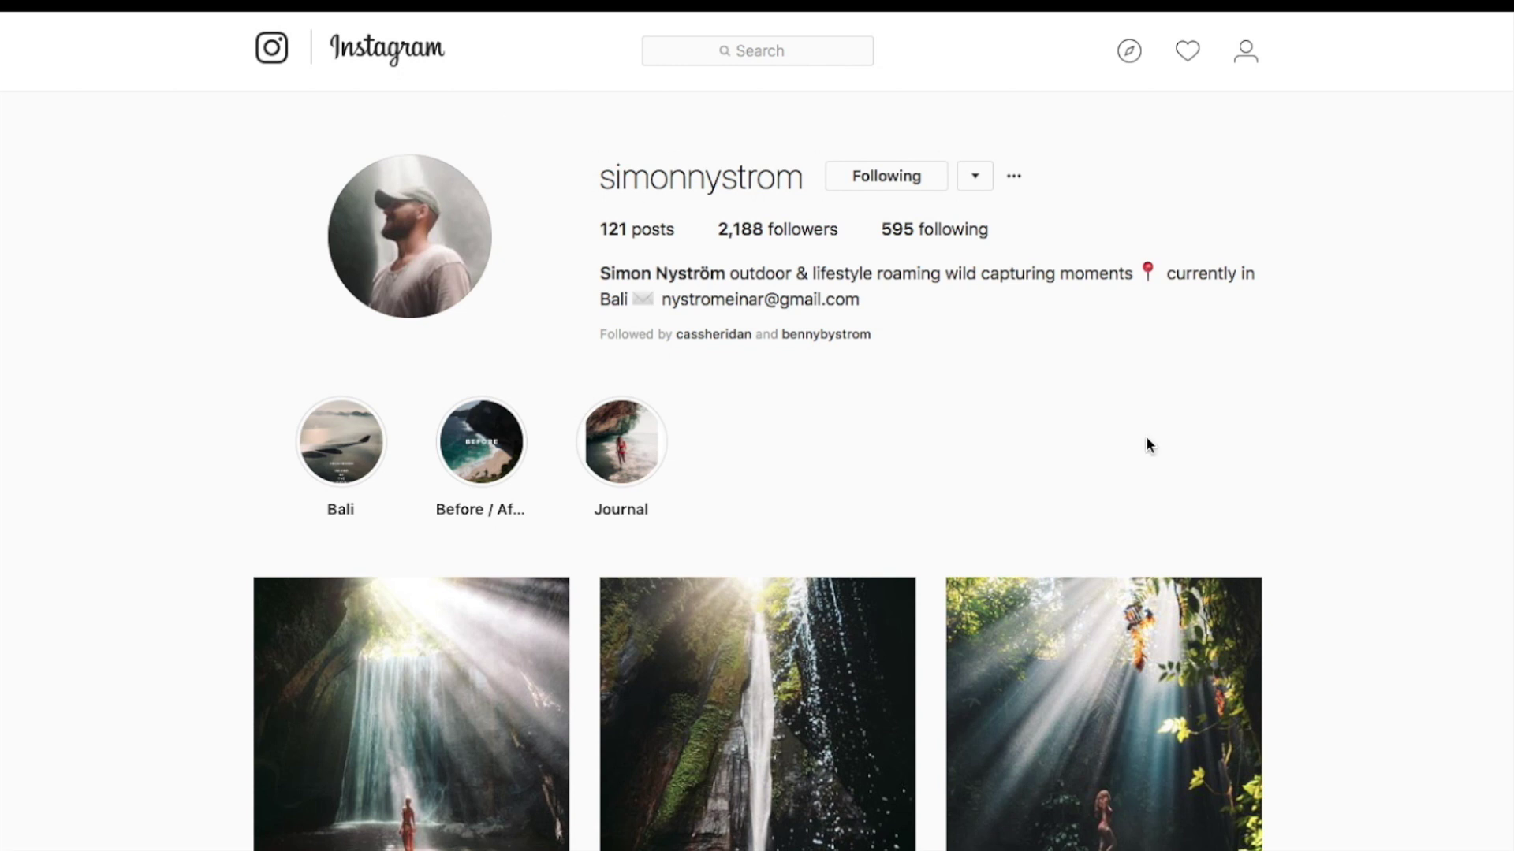
Browse the photographer's Instagram feed and look closely at the post of the Bali waterfall with the woman at its base.
{"action": "scroll", "coordinate": [1146, 438], "scroll_direction": "down", "scroll_amount": 5}
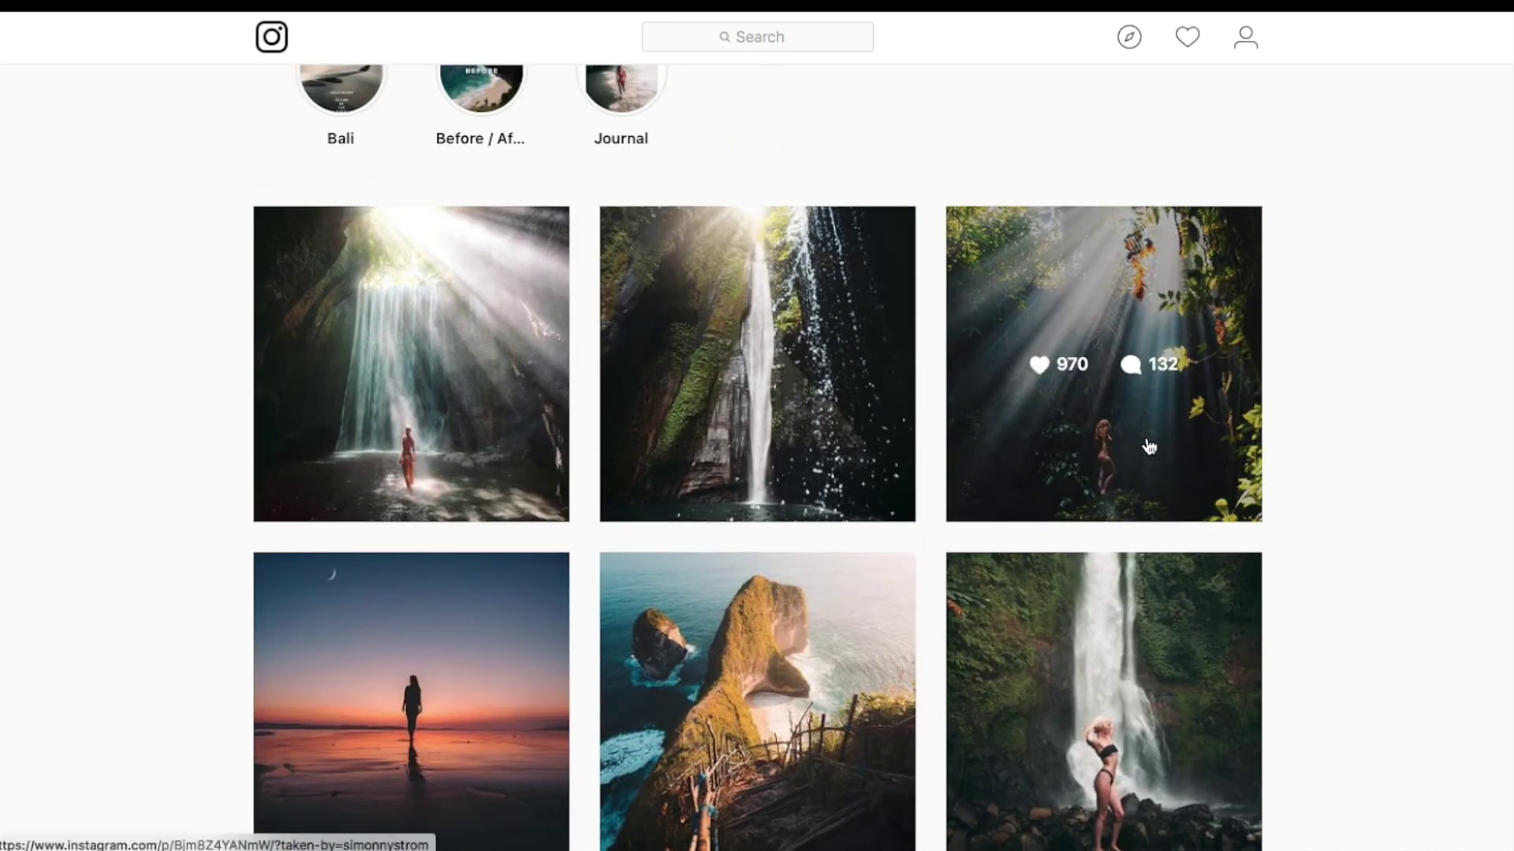
{"action": "scroll", "coordinate": [1148, 447], "scroll_direction": "down", "scroll_amount": 5}
{"action": "left_click", "coordinate": [722, 504]}
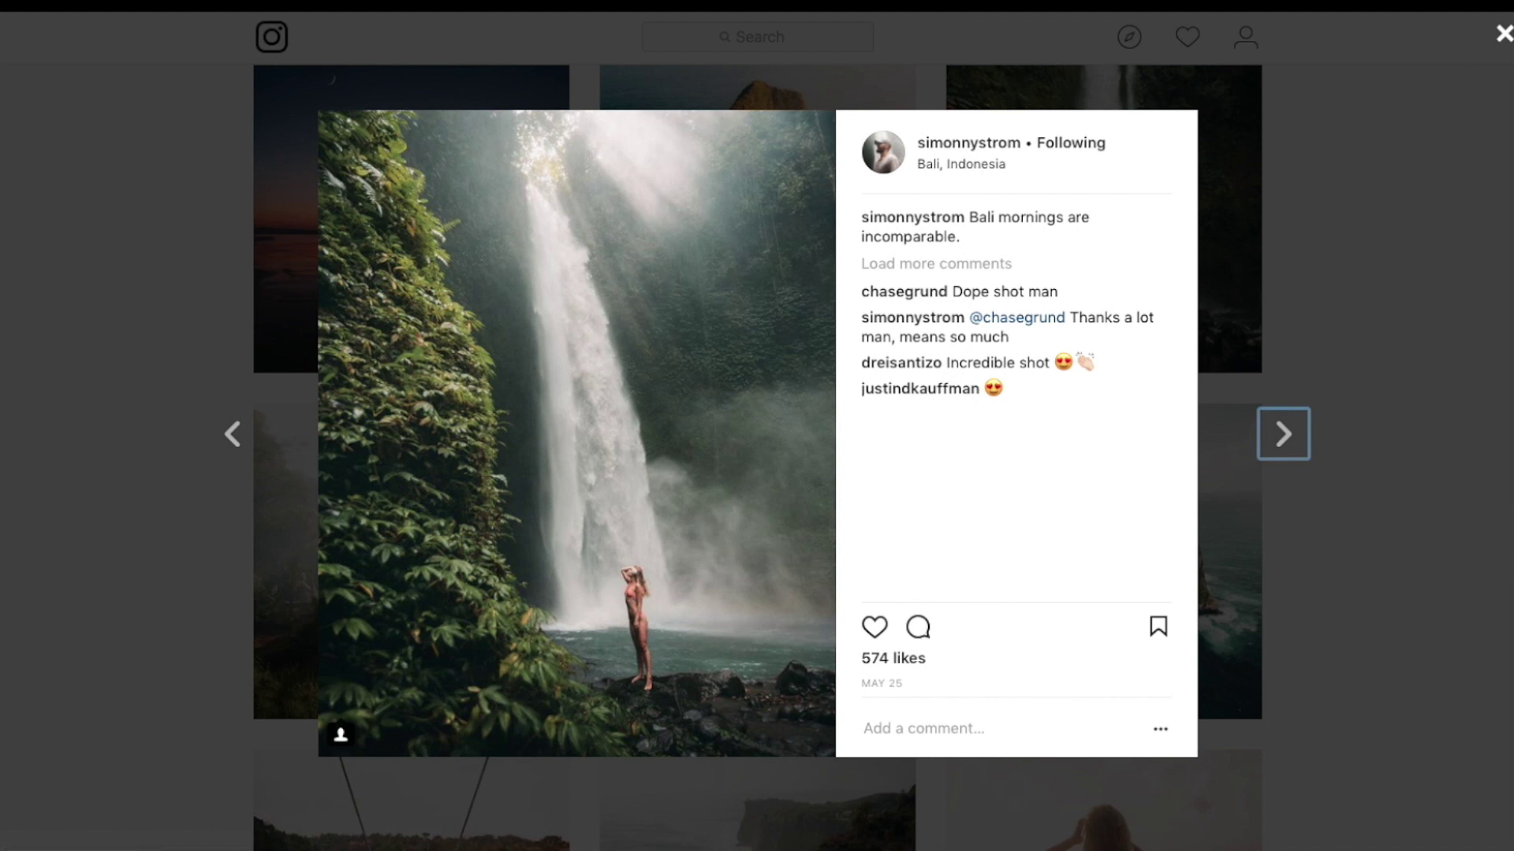
{"action": "left_click", "coordinate": [1502, 33]}
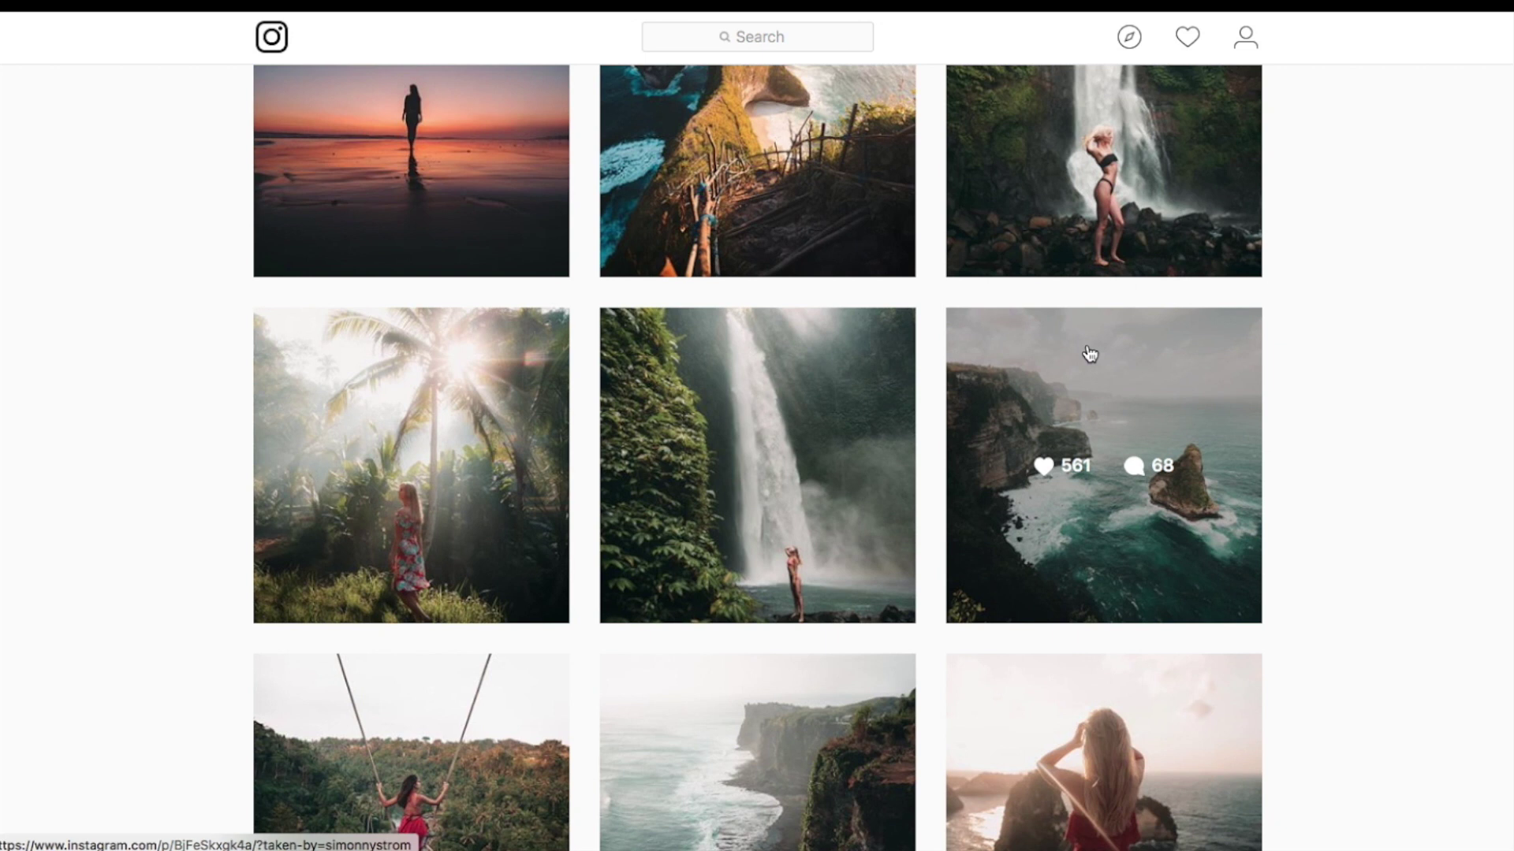
{"action": "scroll", "coordinate": [1089, 354], "scroll_direction": "down", "scroll_amount": 2}
{"action": "scroll", "coordinate": [1089, 352], "scroll_direction": "down", "scroll_amount": 8}
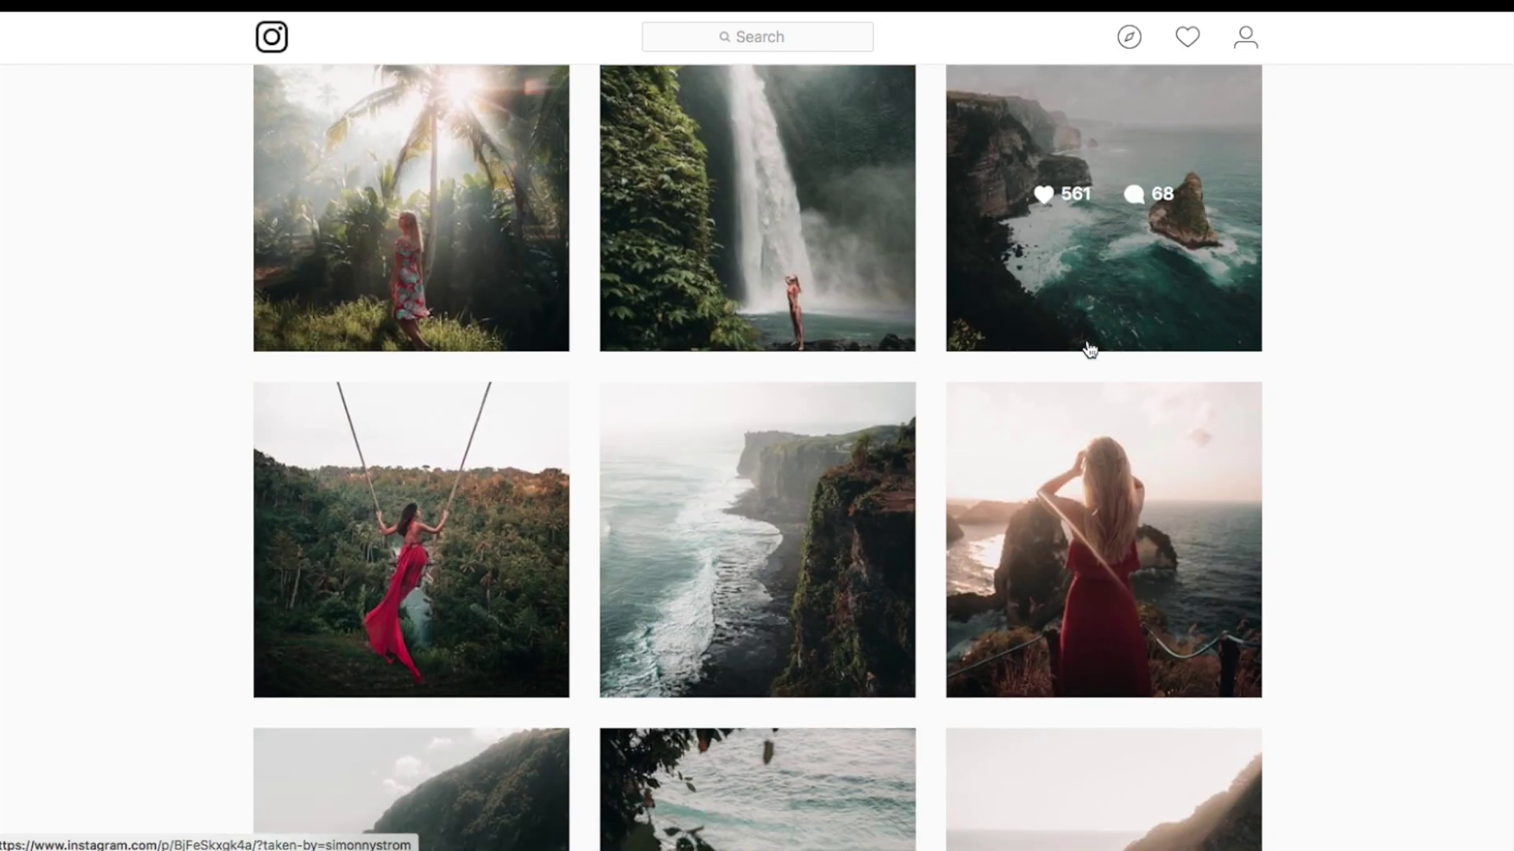
{"action": "scroll", "coordinate": [1090, 349], "scroll_direction": "up", "scroll_amount": 1}
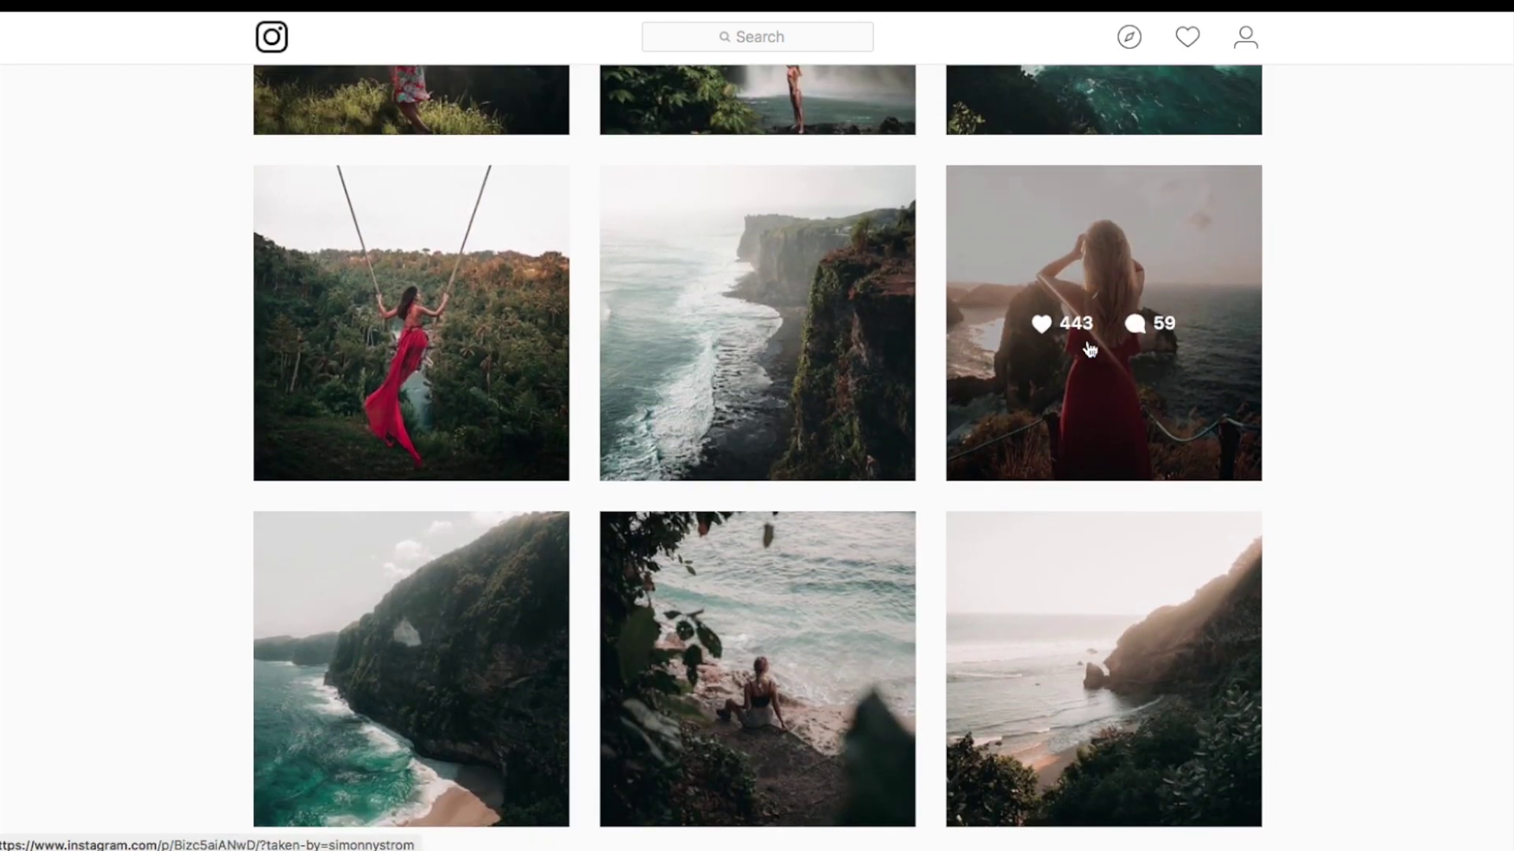
{"action": "scroll", "coordinate": [1089, 348], "scroll_direction": "up", "scroll_amount": 8}
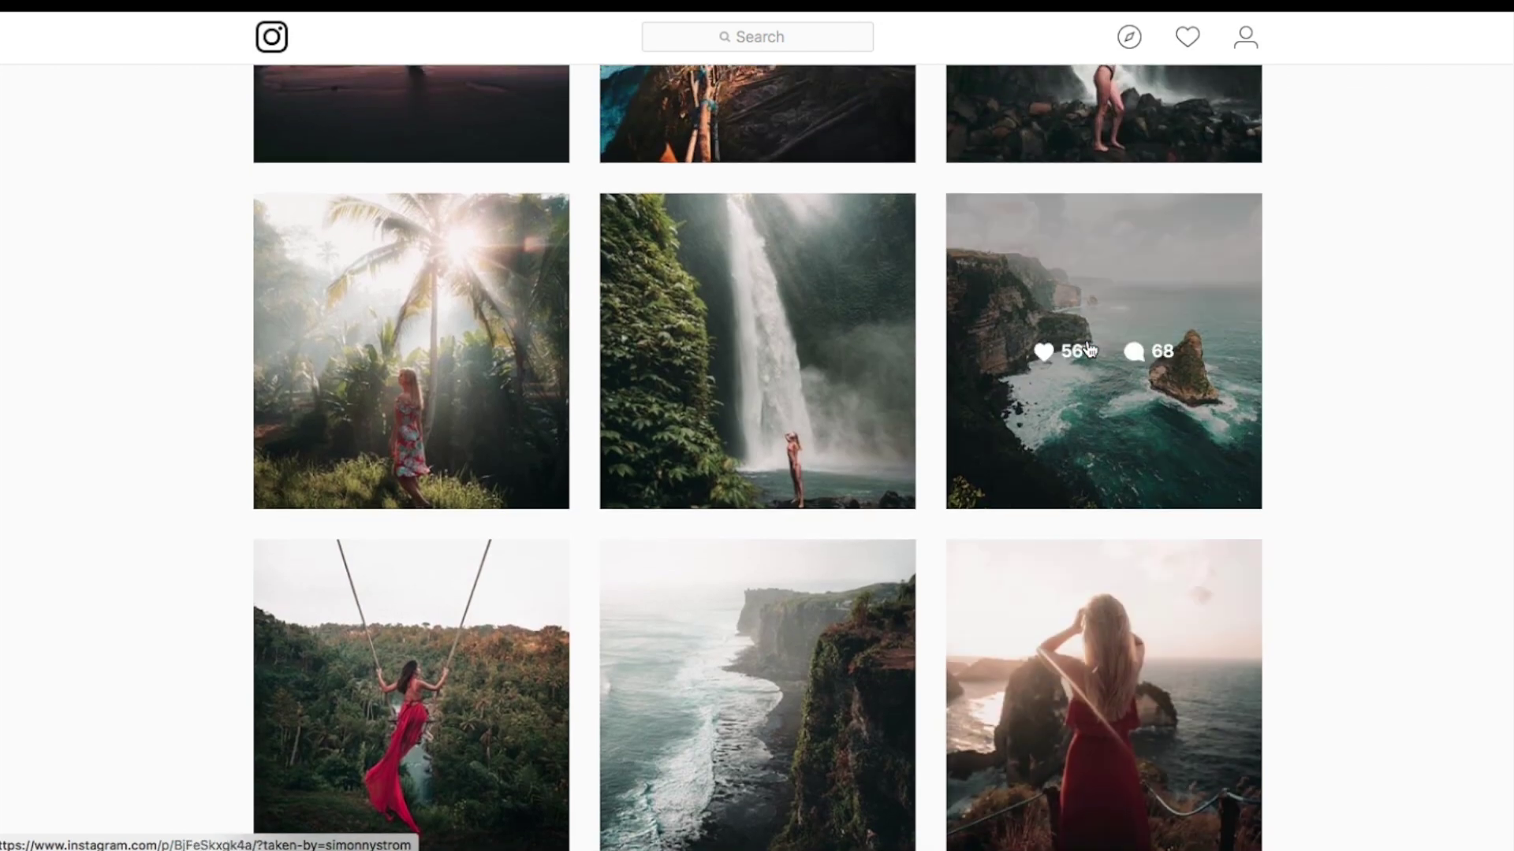
{"action": "scroll", "coordinate": [1090, 349], "scroll_direction": "down", "scroll_amount": 1}
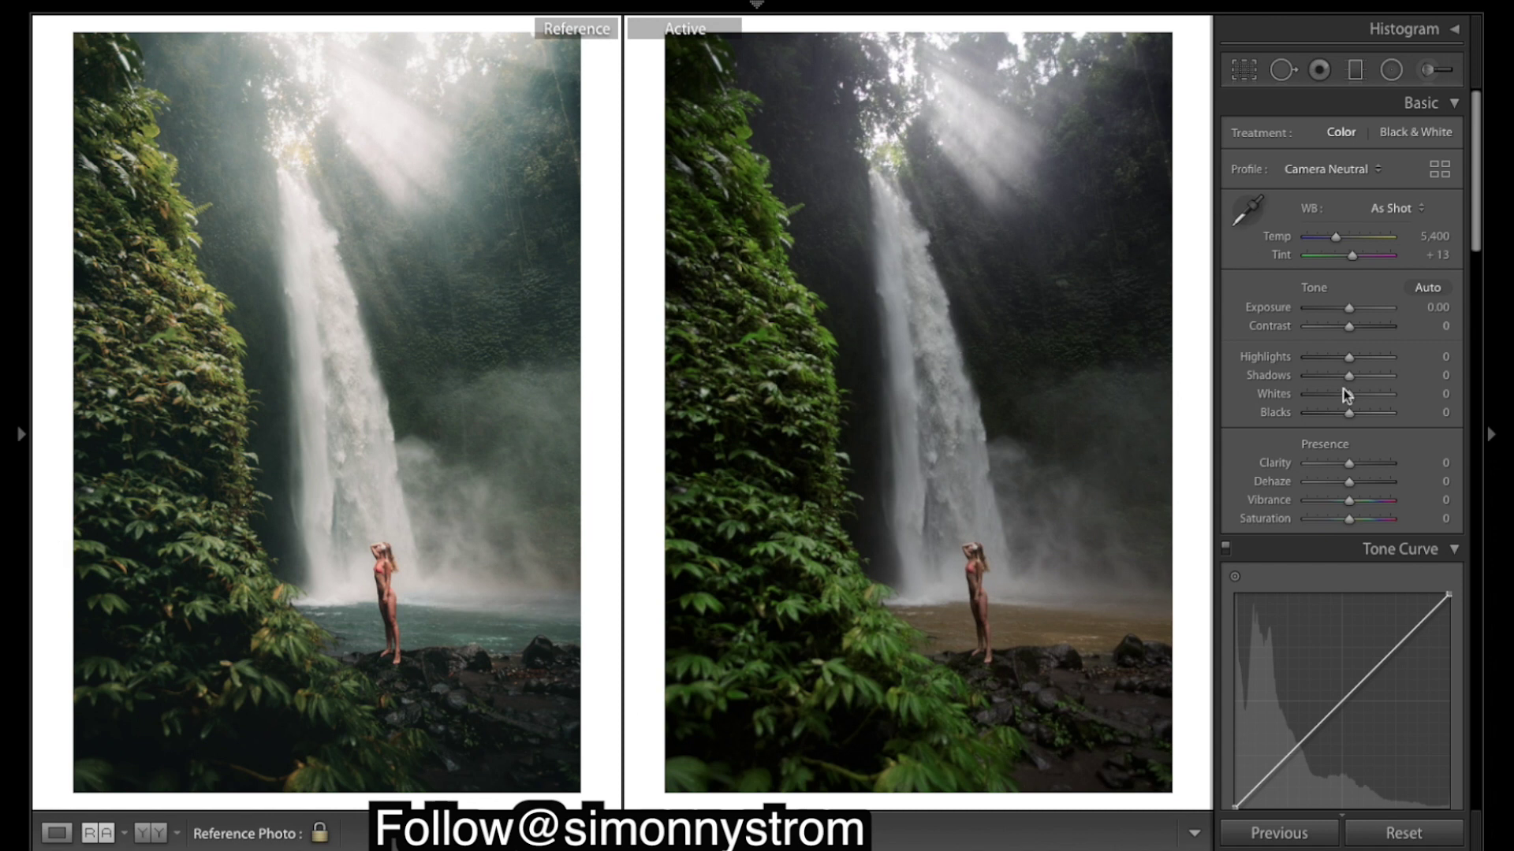
In Lightroom, enable profile corrections and chromatic aberration removal for the active photo, and set the lens vignetting amount to 49.
{"action": "scroll", "coordinate": [1385, 457], "scroll_direction": "down", "scroll_amount": 15}
{"action": "scroll", "coordinate": [1385, 458], "scroll_direction": "down", "scroll_amount": 8}
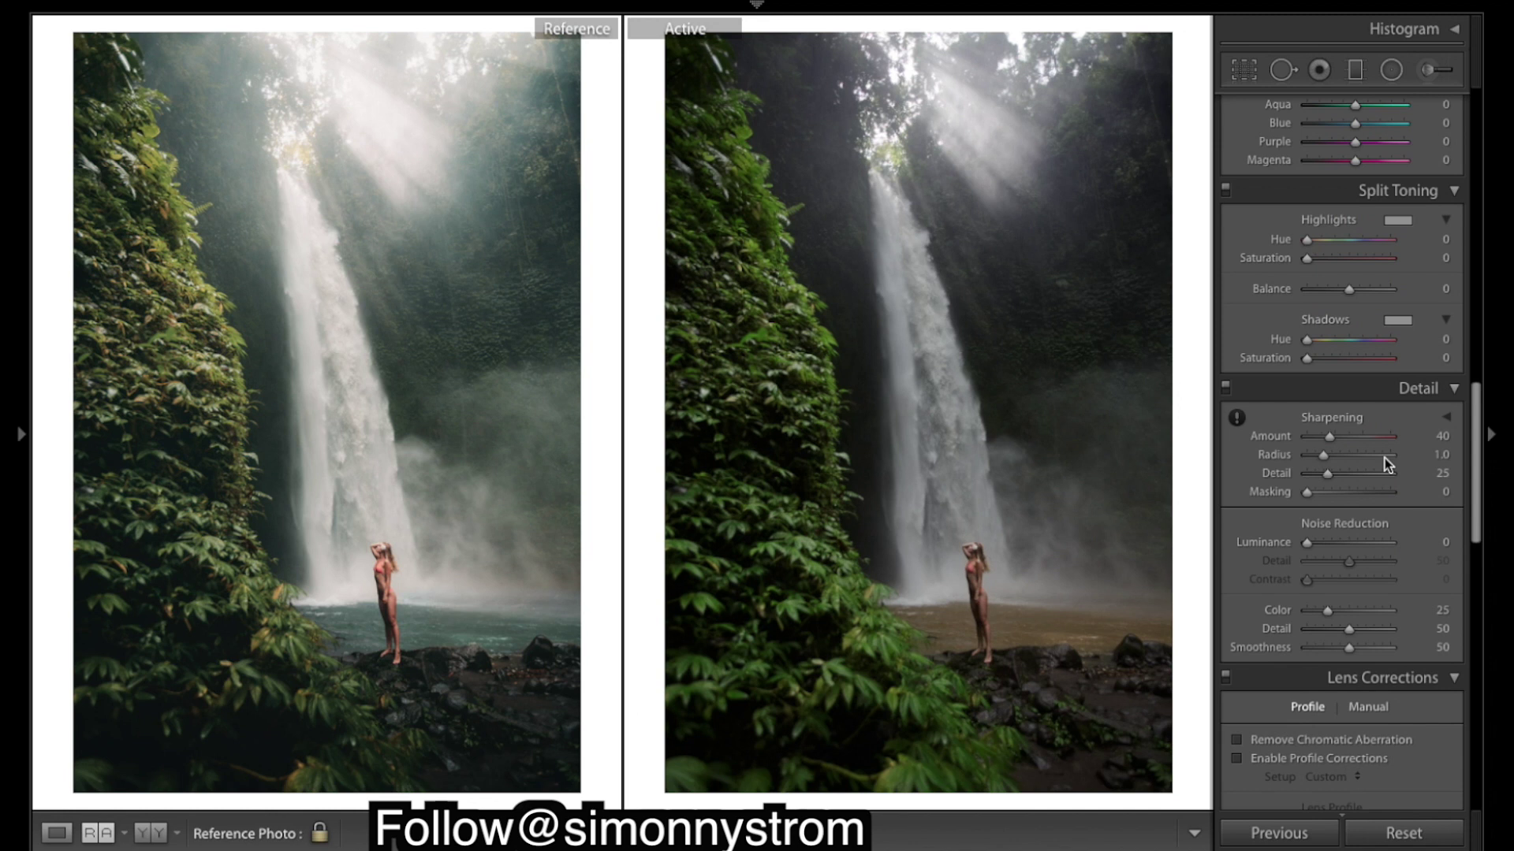
{"action": "left_click", "coordinate": [1238, 389]}
{"action": "left_click", "coordinate": [1237, 370]}
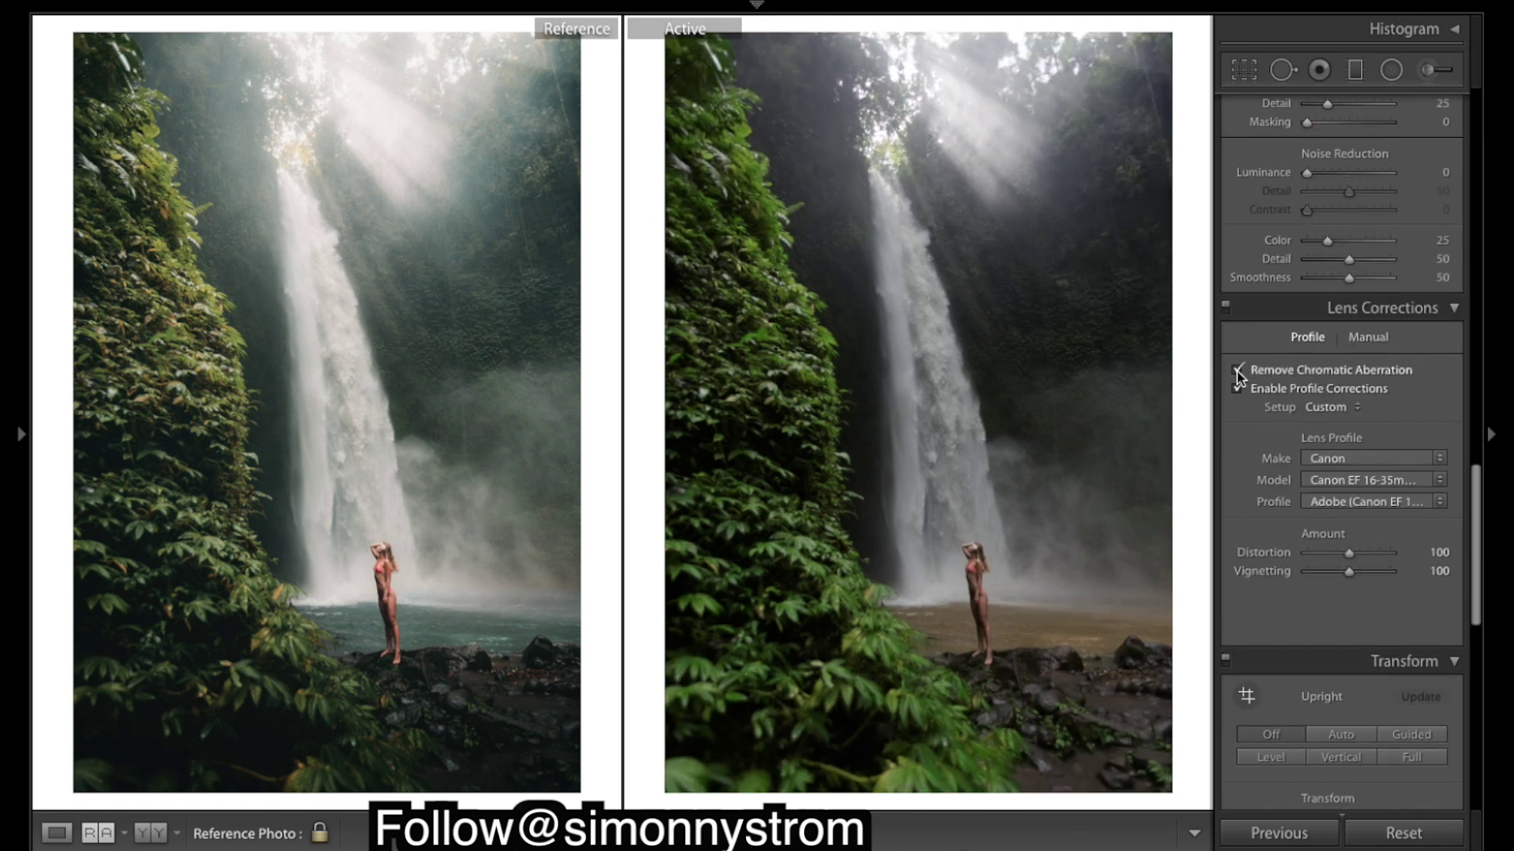
{"action": "left_click_drag", "start_coordinate": [1349, 571], "coordinate": [1326, 574]}
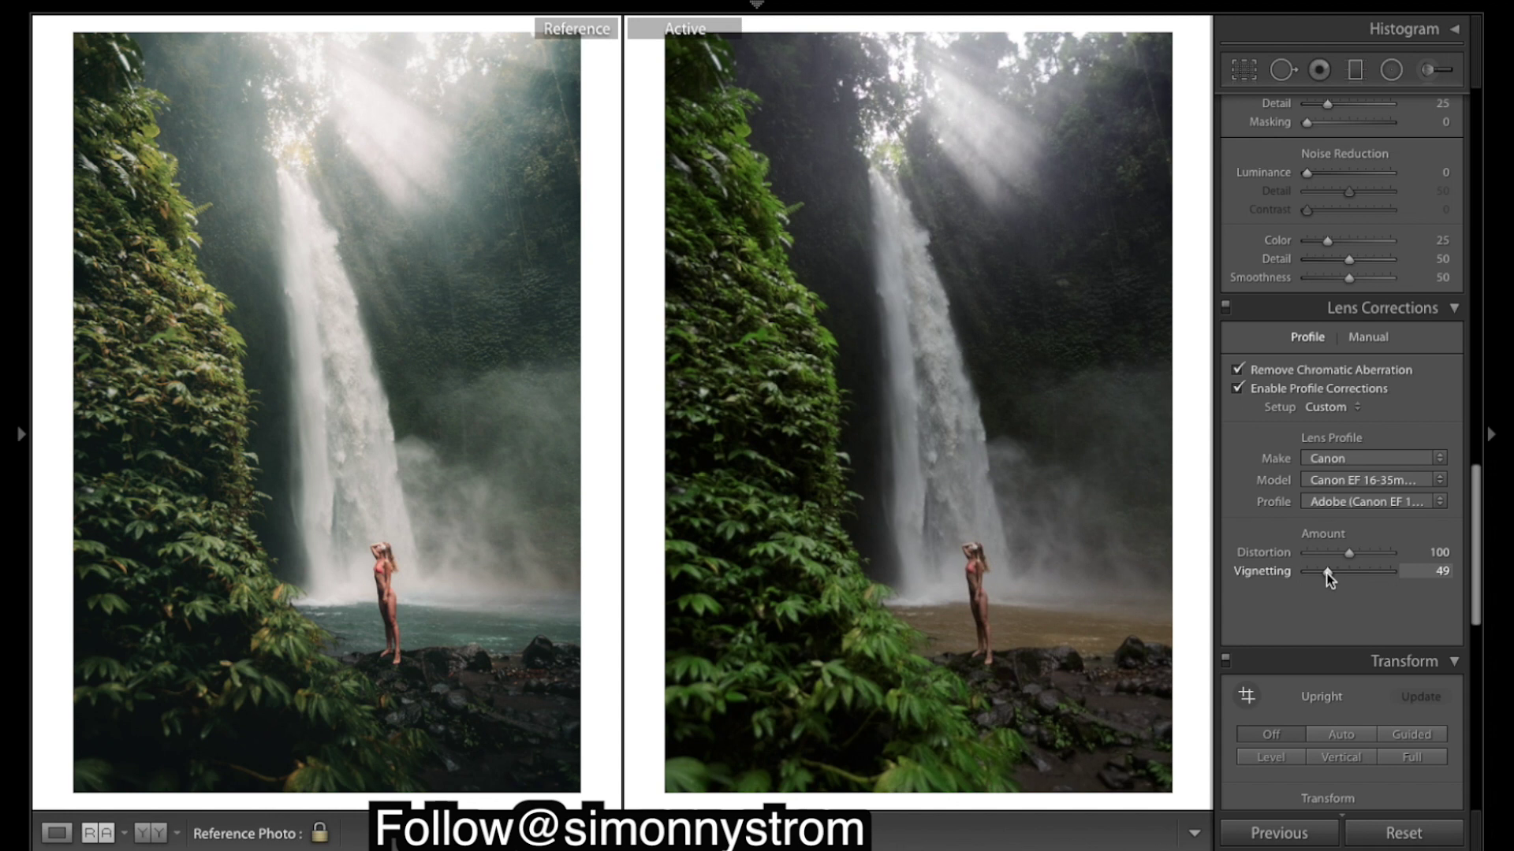
Raise the photo's overall Exposure to +0.75.
{"action": "scroll", "coordinate": [1351, 540], "scroll_direction": "up", "scroll_amount": 15}
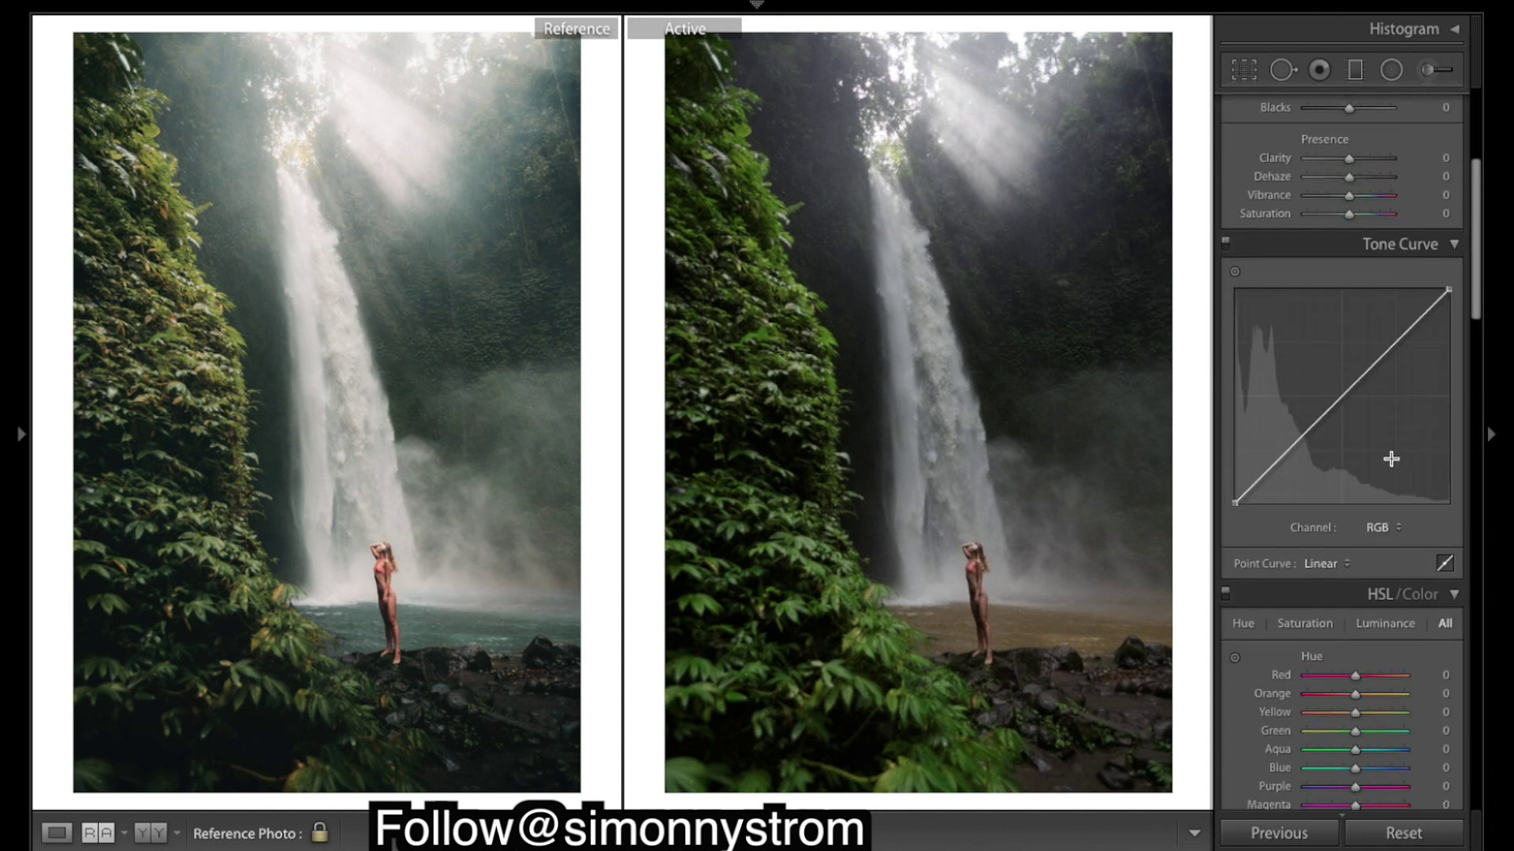
{"action": "scroll", "coordinate": [1394, 466], "scroll_direction": "down", "scroll_amount": 1}
{"action": "left_click_drag", "start_coordinate": [1349, 308], "coordinate": [1361, 306]}
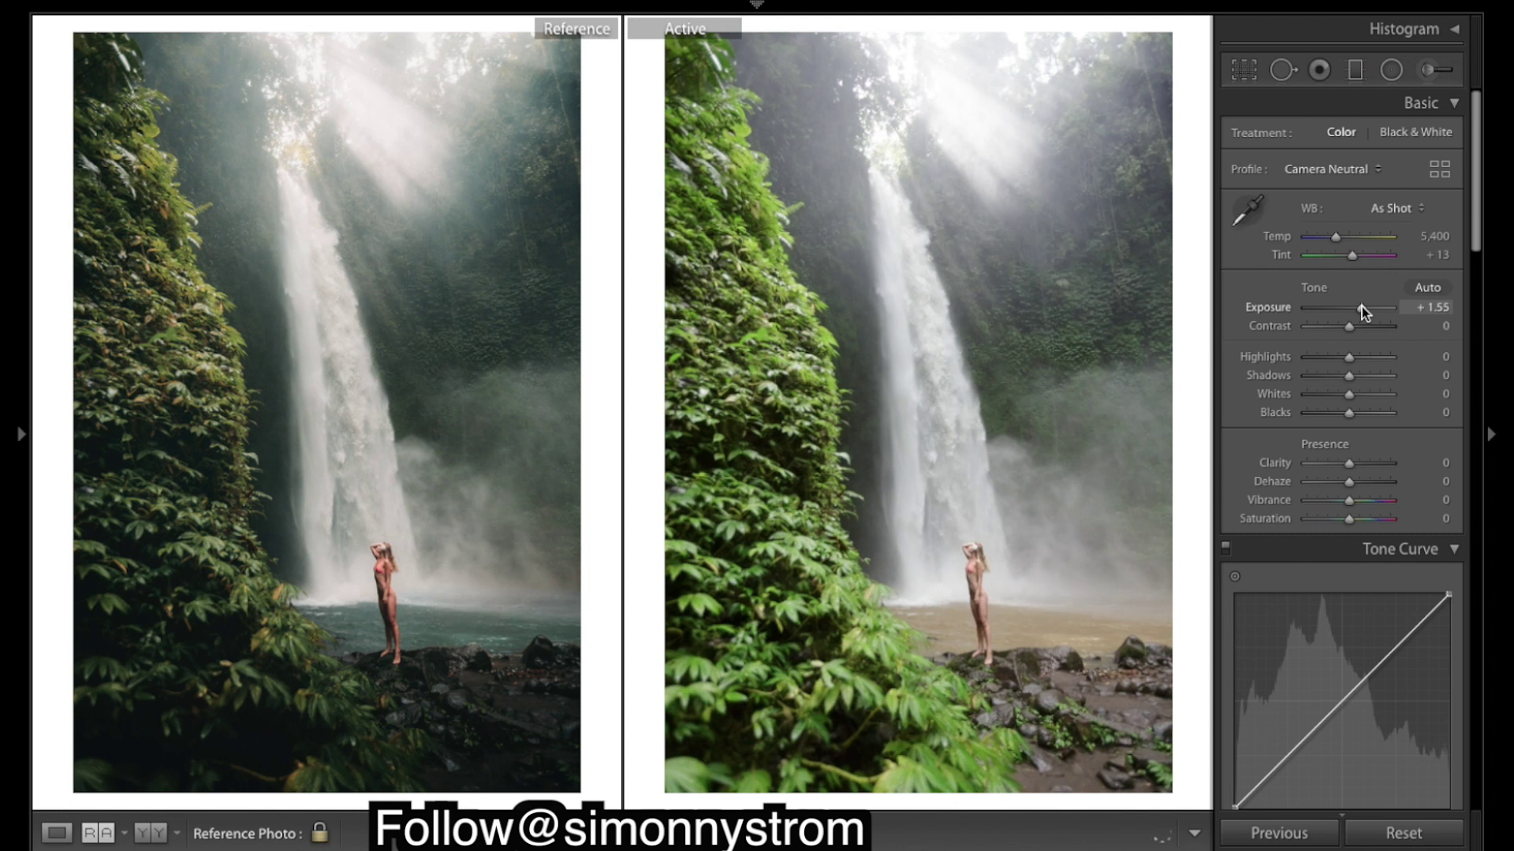
{"action": "left_click_drag", "start_coordinate": [1361, 306], "coordinate": [1355, 308]}
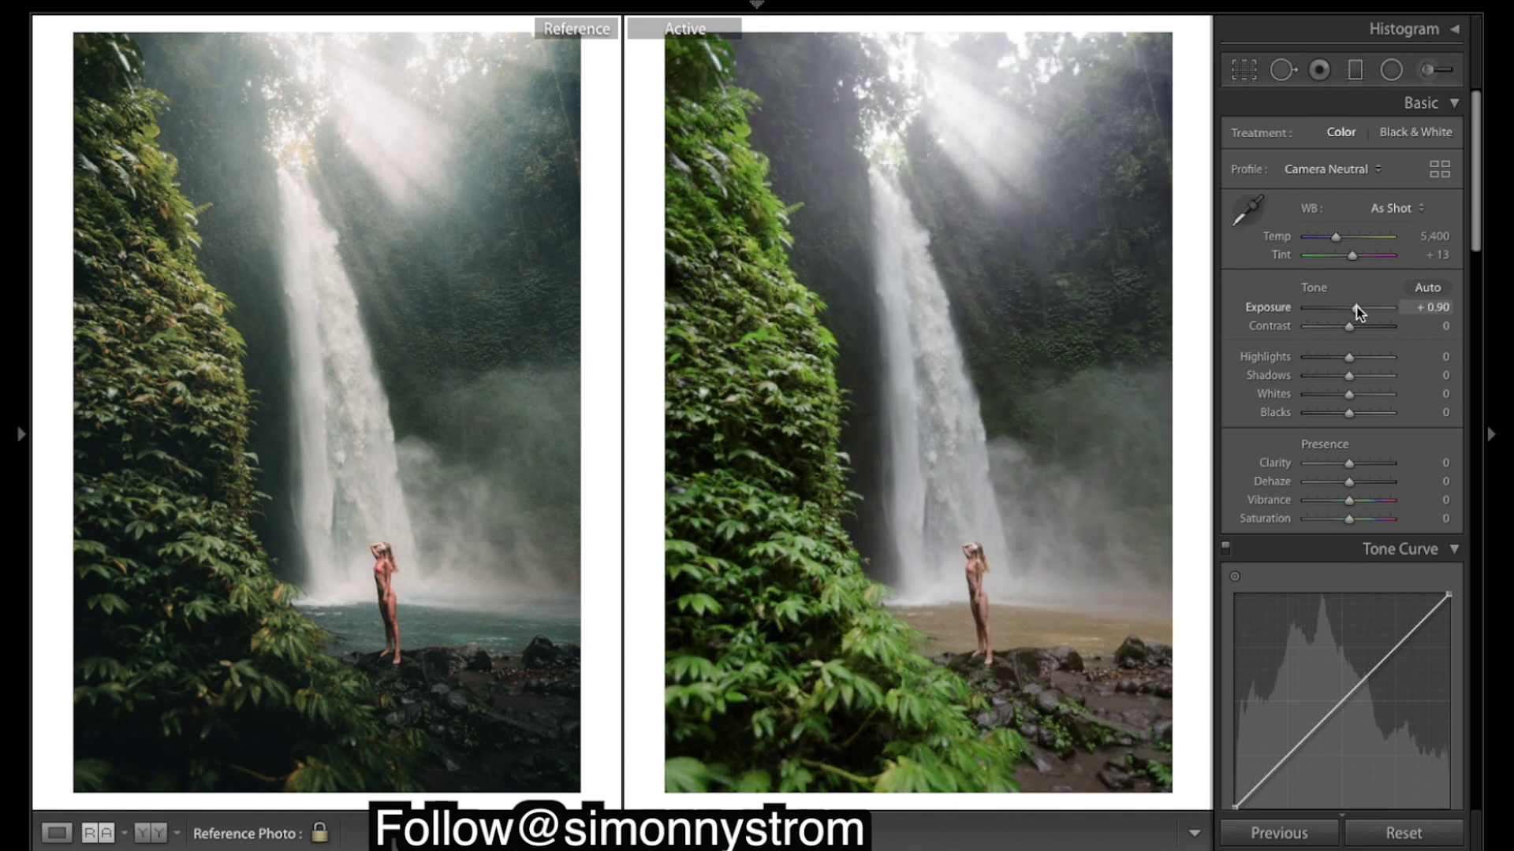
{"action": "left_click_drag", "start_coordinate": [1356, 308], "coordinate": [1354, 307]}
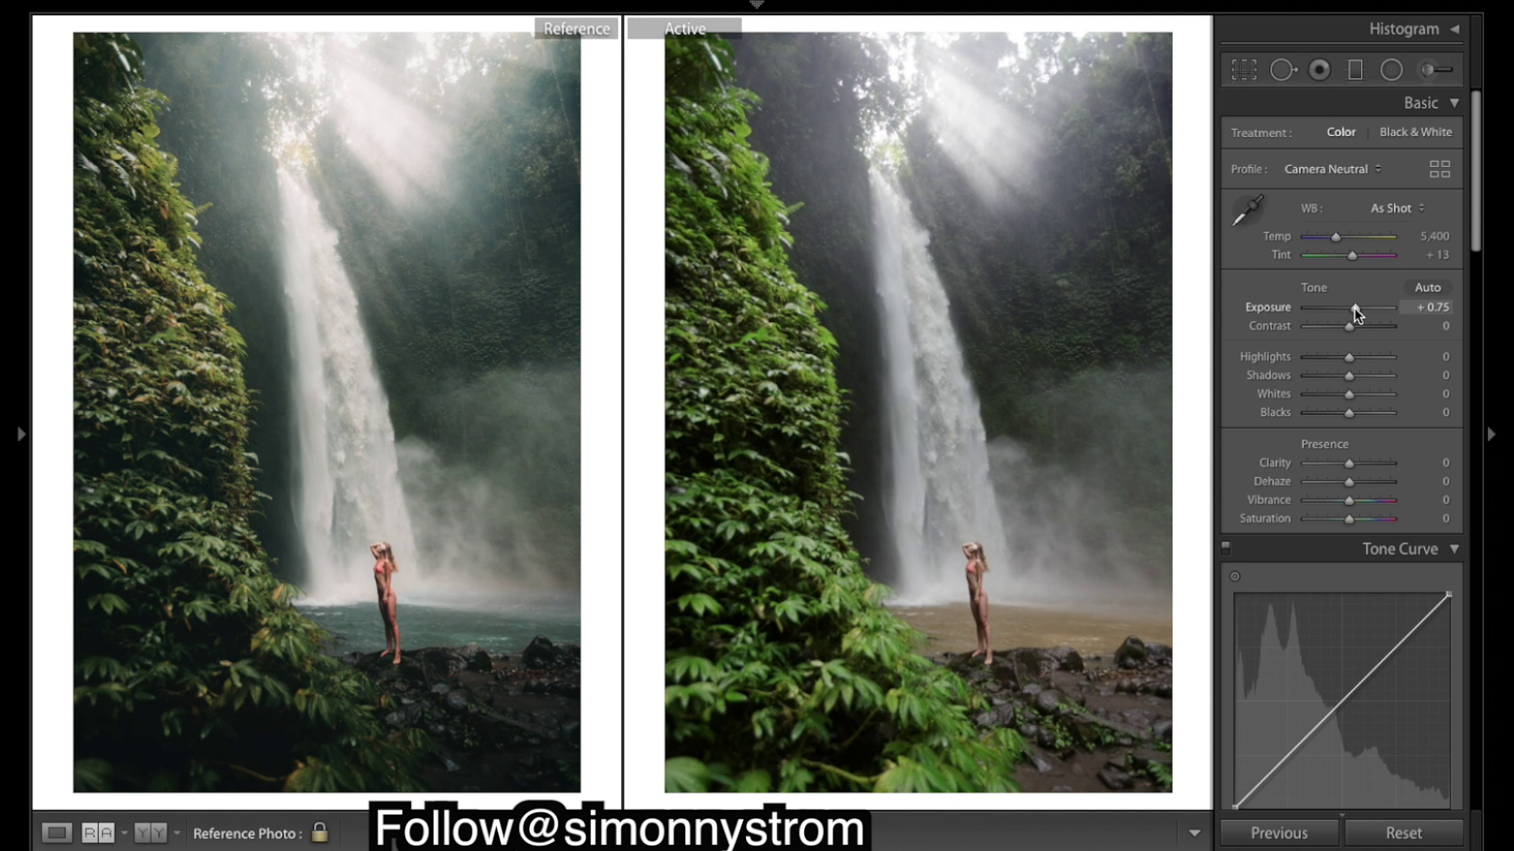
Set the basic tone values to Highlights −60, Shadows +40, Whites +20 and Blacks −35.
{"action": "left_click", "coordinate": [1322, 357]}
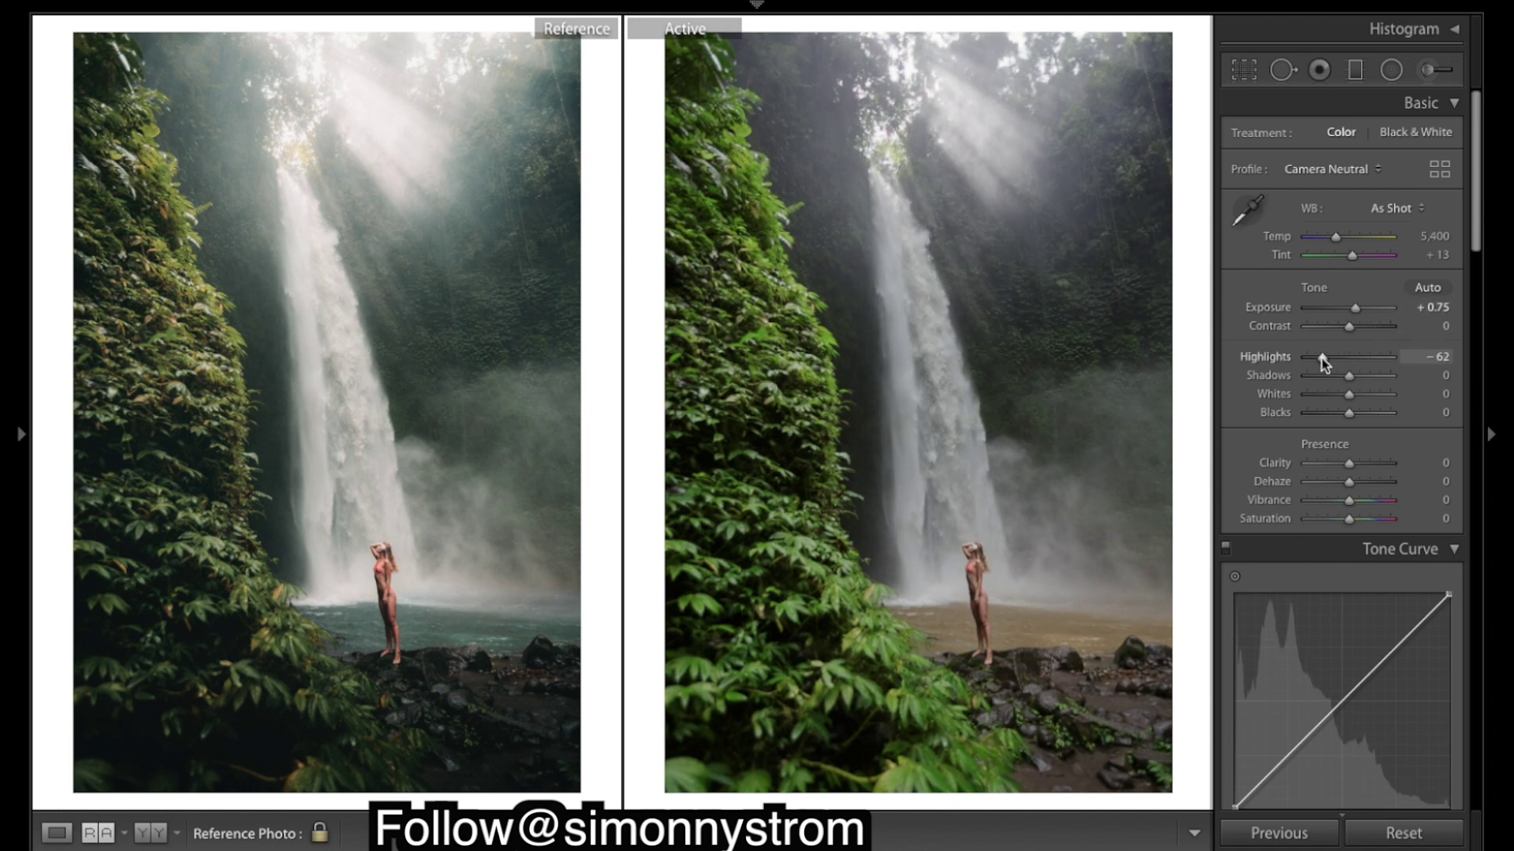
{"action": "left_click_drag", "start_coordinate": [1321, 358], "coordinate": [1323, 359]}
{"action": "left_click_drag", "start_coordinate": [1321, 357], "coordinate": [1322, 358]}
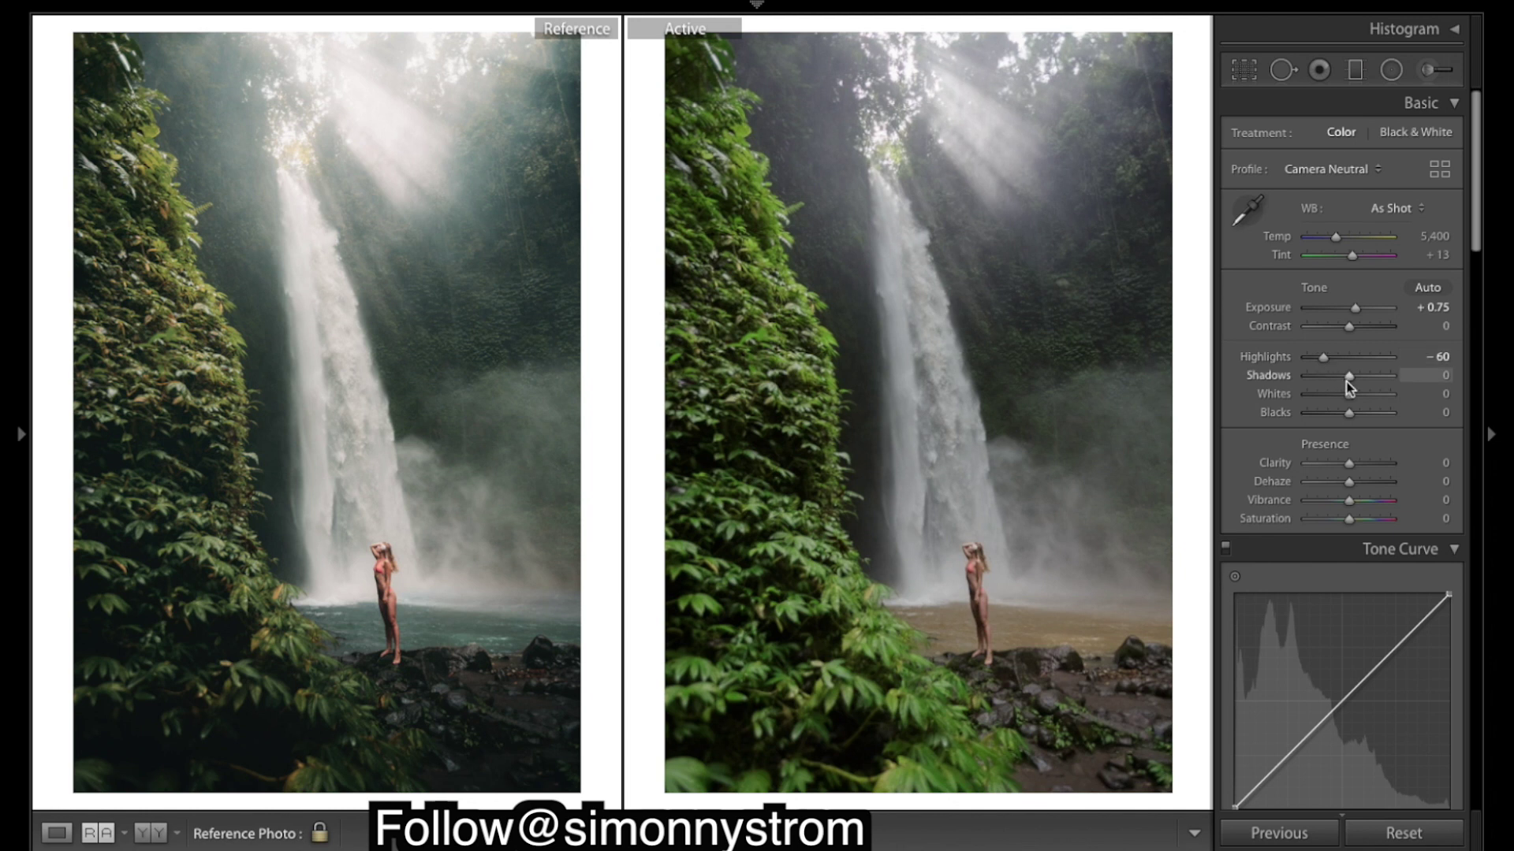
{"action": "left_click_drag", "start_coordinate": [1351, 381], "coordinate": [1368, 388]}
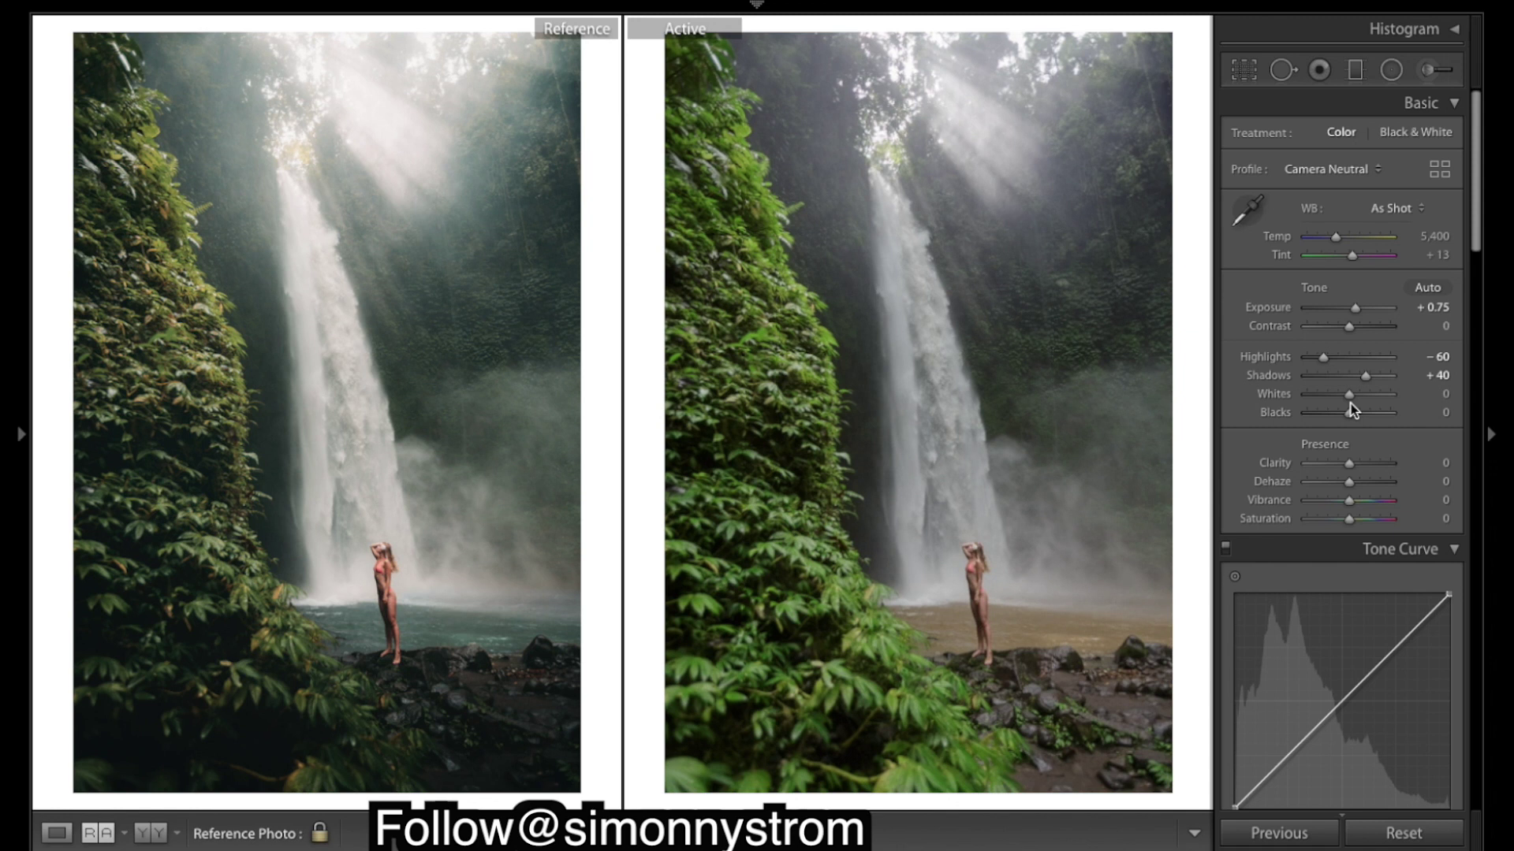
{"action": "left_click_drag", "start_coordinate": [1351, 399], "coordinate": [1355, 399]}
{"action": "left_click", "coordinate": [1332, 411]}
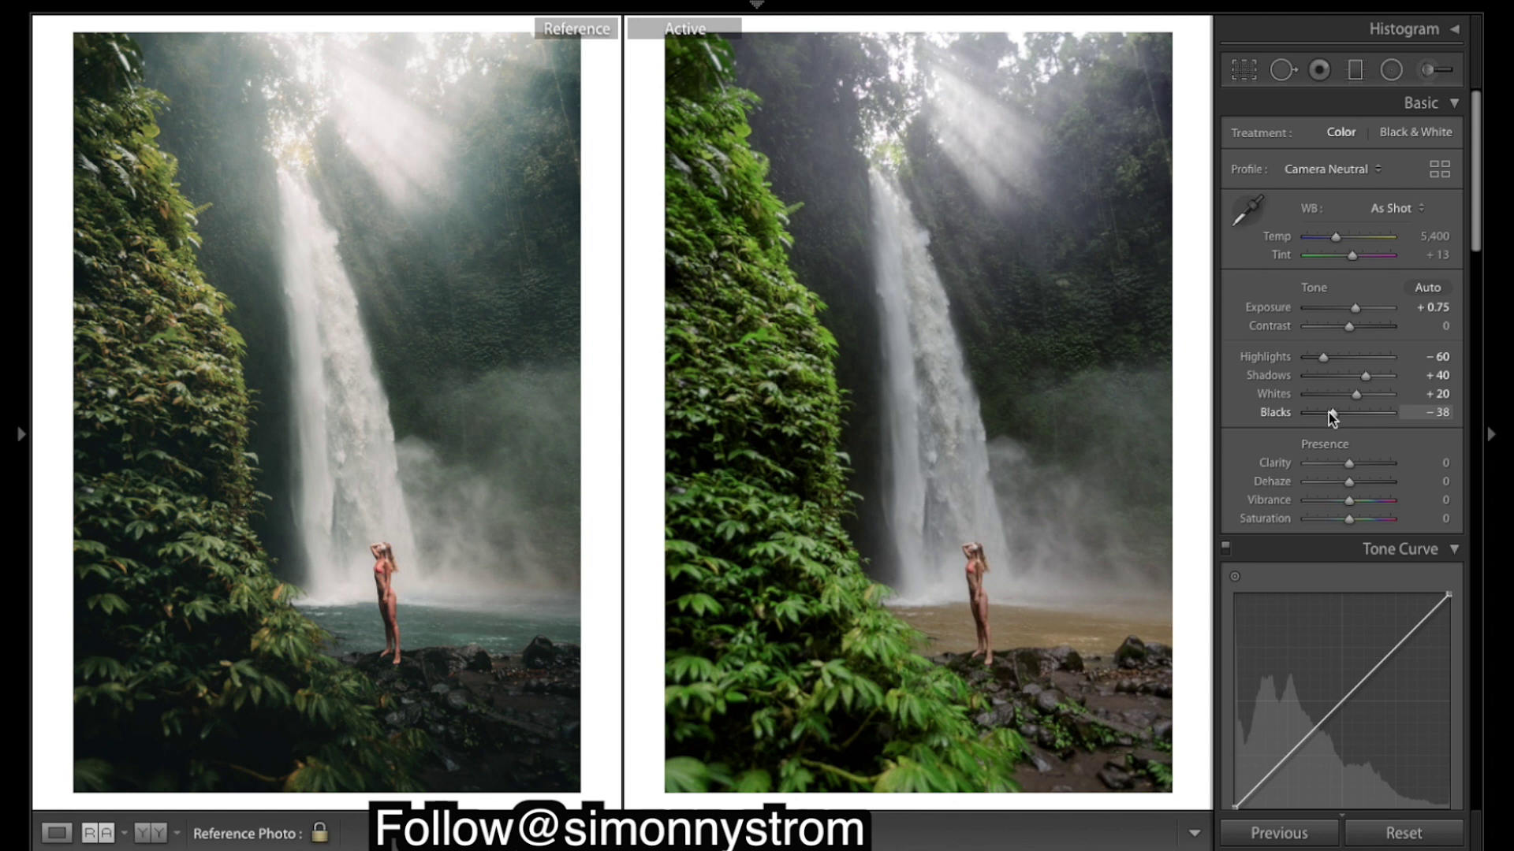
{"action": "left_click_drag", "start_coordinate": [1329, 412], "coordinate": [1329, 413]}
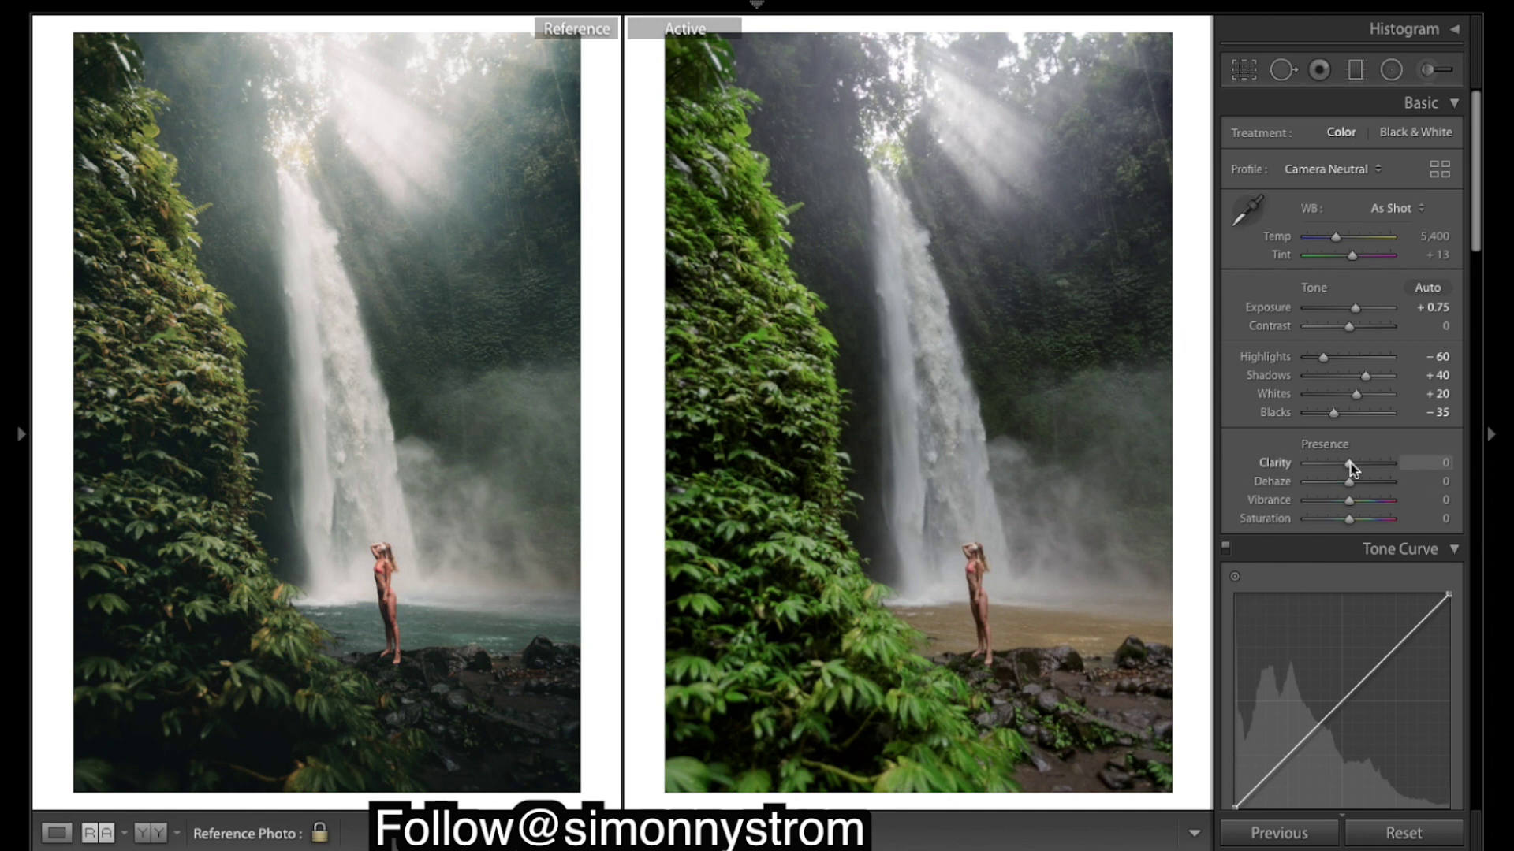
Shape the red channel tone curve into an S-curve with four points, lowering the shadows and lifting the highlights.
{"action": "scroll", "coordinate": [1380, 473], "scroll_direction": "down", "scroll_amount": 3}
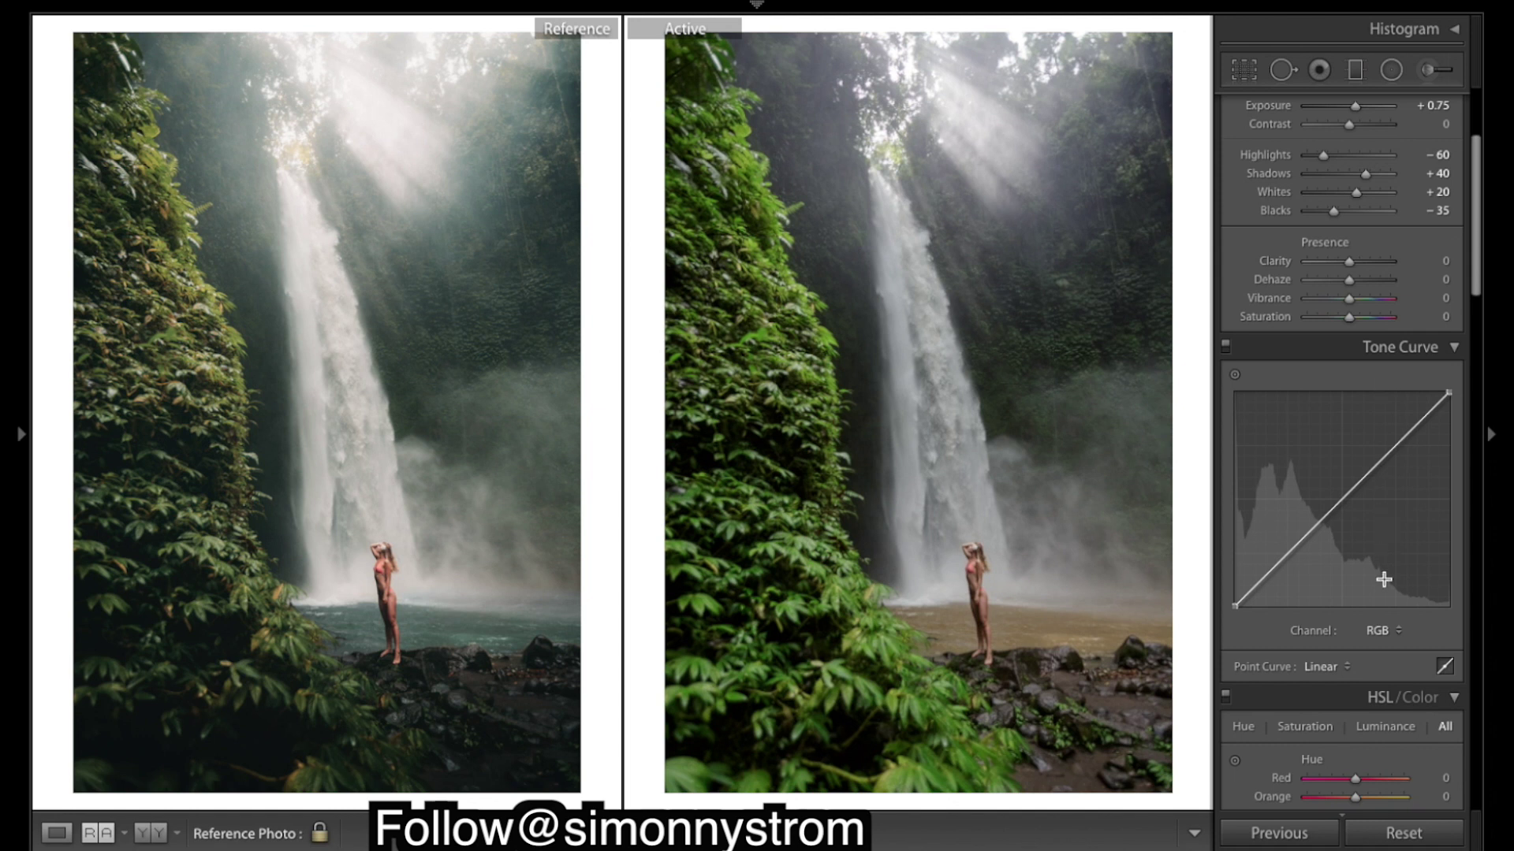
{"action": "left_click", "coordinate": [1385, 631]}
{"action": "left_click", "coordinate": [1376, 639]}
{"action": "left_click_drag", "start_coordinate": [1258, 581], "coordinate": [1255, 596]}
{"action": "left_click_drag", "start_coordinate": [1294, 555], "coordinate": [1294, 560]}
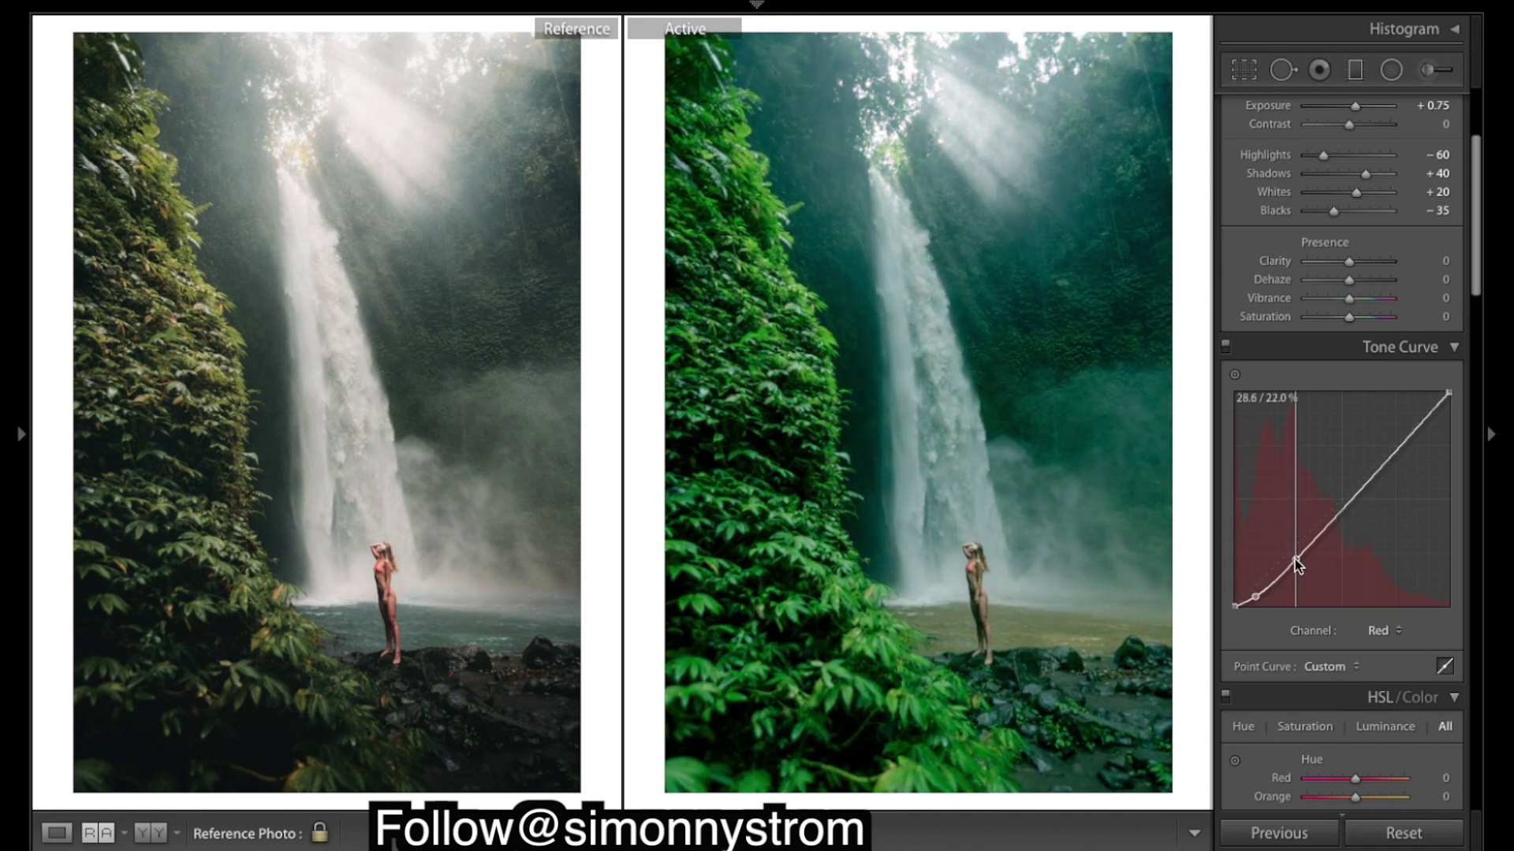
{"action": "left_click", "coordinate": [1345, 507]}
{"action": "left_click_drag", "start_coordinate": [1345, 506], "coordinate": [1332, 509]}
{"action": "left_click_drag", "start_coordinate": [1389, 443], "coordinate": [1387, 438]}
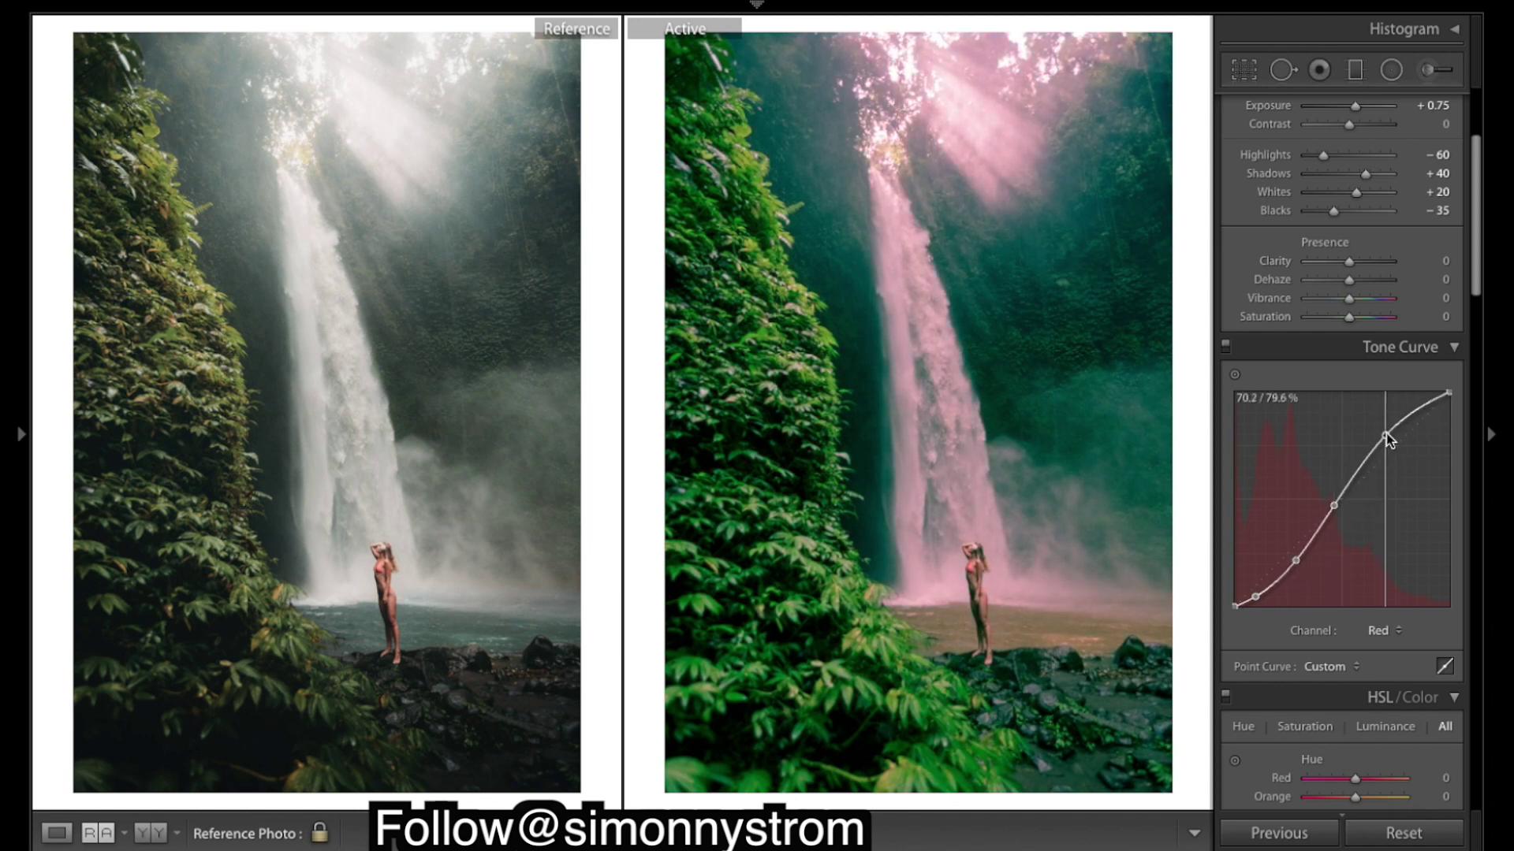
Shape the green channel tone curve into a gentle S-curve, with lowered shadows, a near-neutral midpoint and slightly raised highlights.
{"action": "scroll", "coordinate": [1349, 528], "scroll_direction": "down", "scroll_amount": 2}
{"action": "left_click", "coordinate": [1378, 568]}
{"action": "left_click", "coordinate": [1378, 585]}
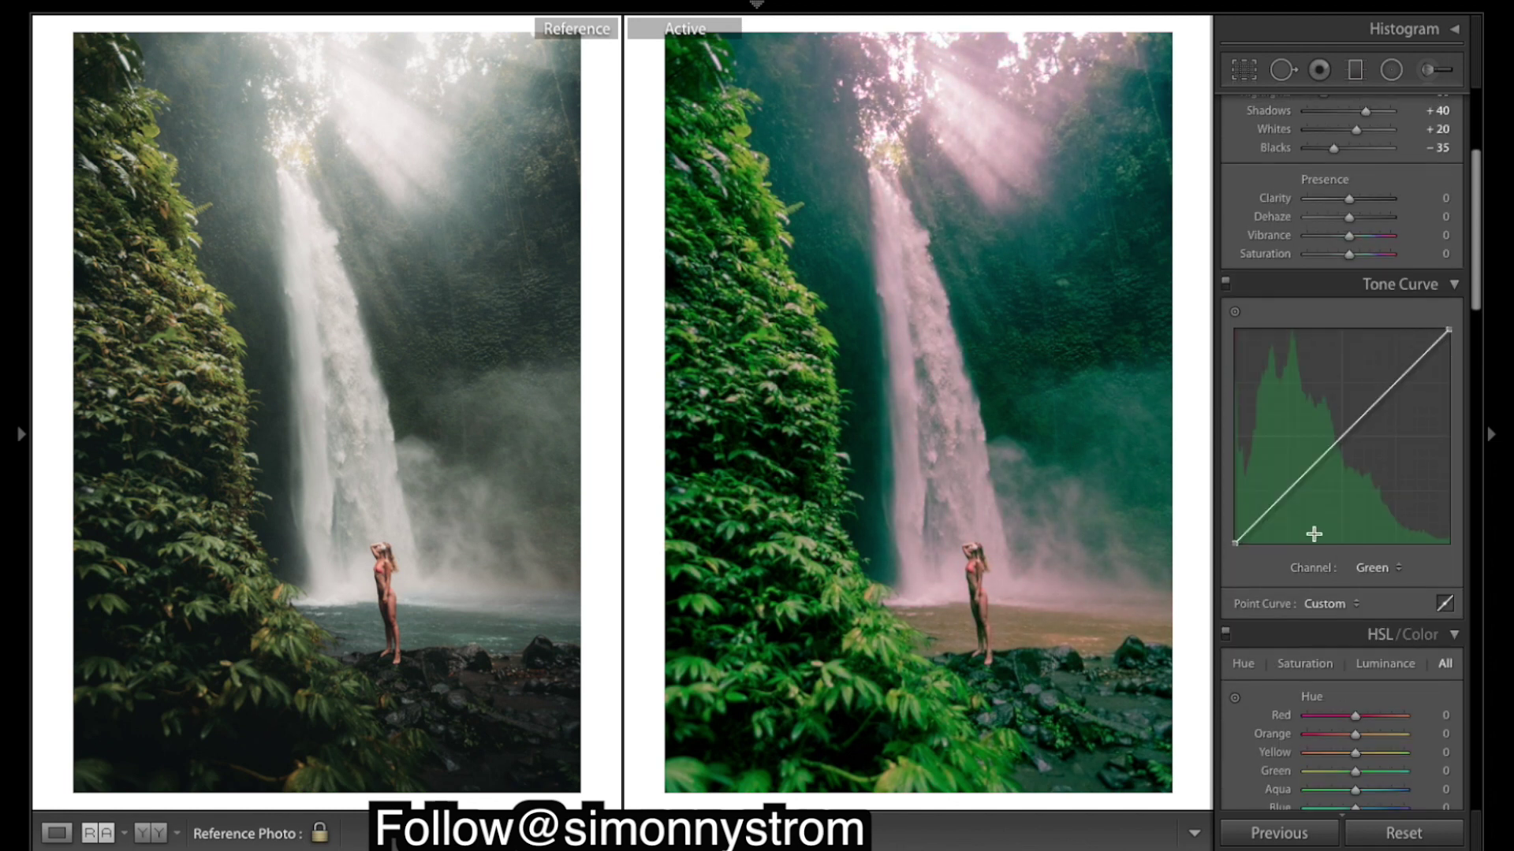
{"action": "left_click_drag", "start_coordinate": [1267, 508], "coordinate": [1289, 501]}
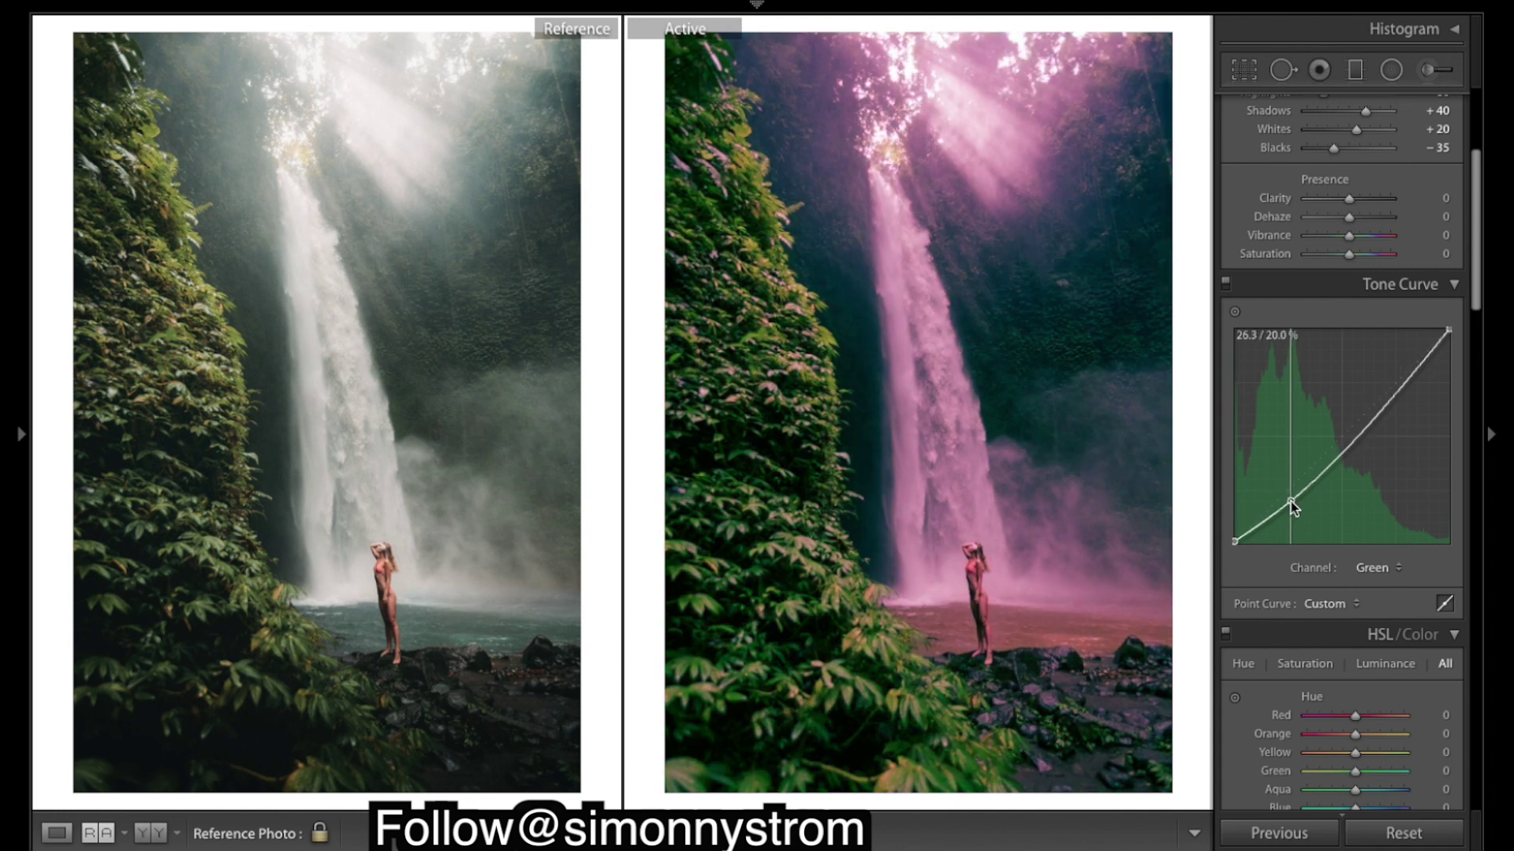
{"action": "left_click_drag", "start_coordinate": [1342, 446], "coordinate": [1332, 441]}
{"action": "left_click", "coordinate": [1384, 385]}
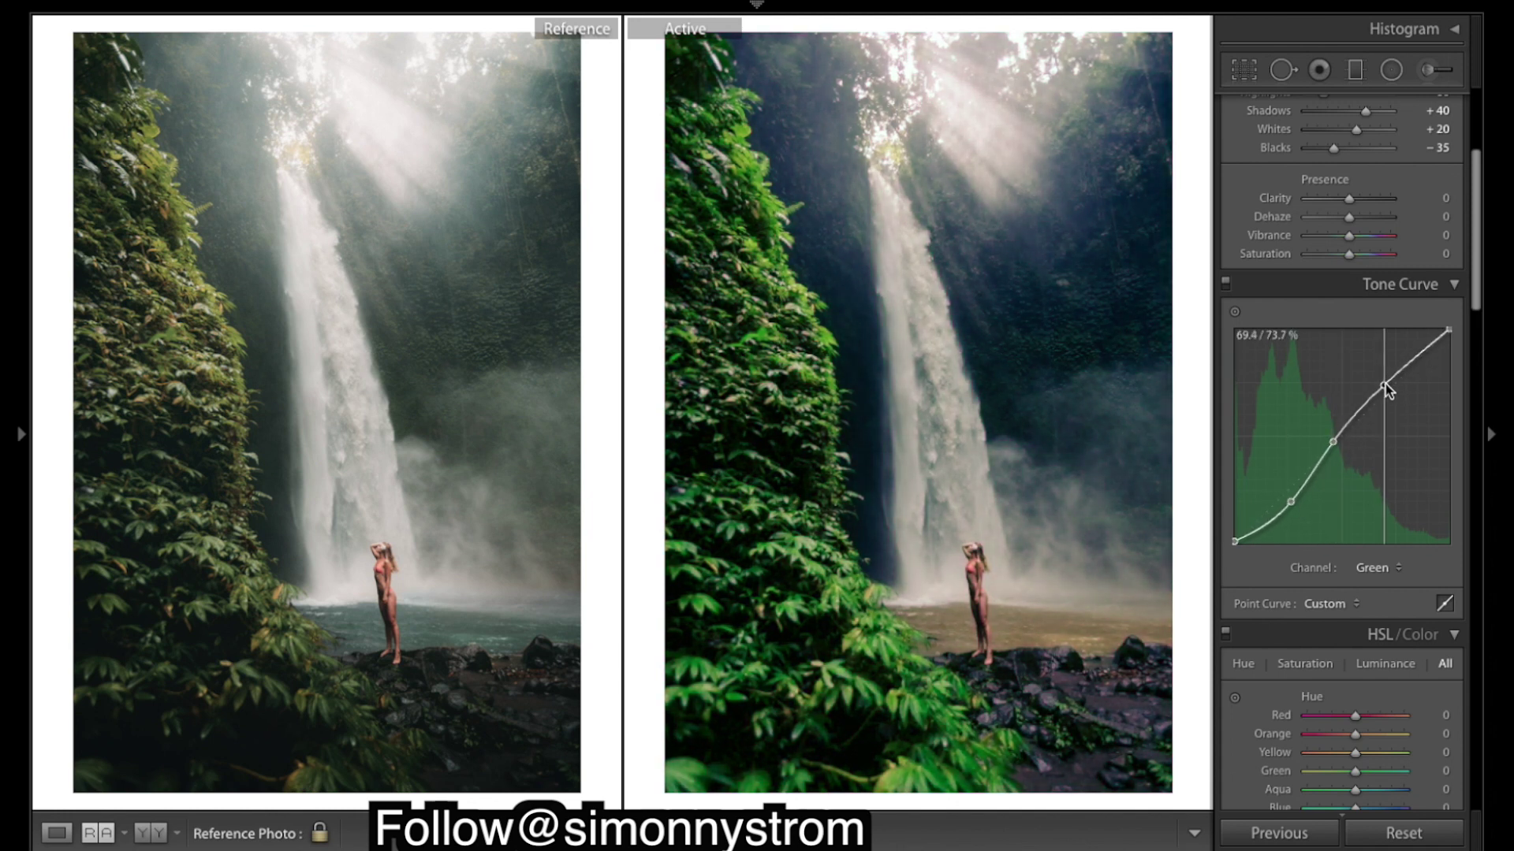
{"action": "left_click_drag", "start_coordinate": [1385, 385], "coordinate": [1384, 381]}
{"action": "left_click", "coordinate": [1455, 328]}
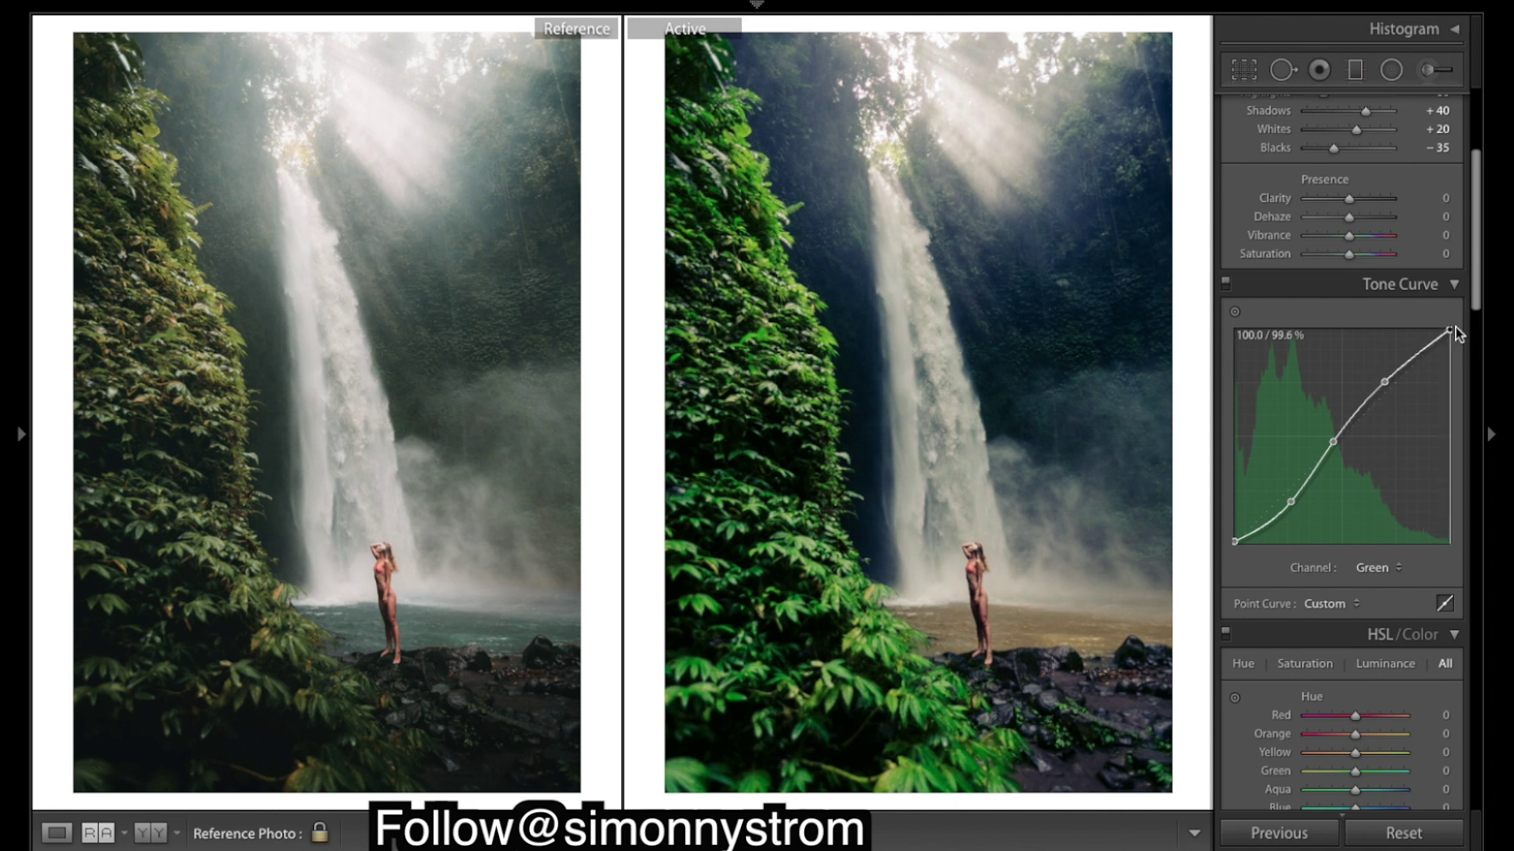
Shape the blue channel tone curve into a gentle S-curve, with lowered shadows, a midpoint near 47% and slightly raised highlights.
{"action": "left_click", "coordinate": [1378, 567]}
{"action": "left_click", "coordinate": [1375, 579]}
{"action": "left_click_drag", "start_coordinate": [1233, 545], "coordinate": [1217, 541]}
{"action": "left_click_drag", "start_coordinate": [1288, 488], "coordinate": [1290, 502]}
{"action": "left_click_drag", "start_coordinate": [1341, 440], "coordinate": [1334, 442]}
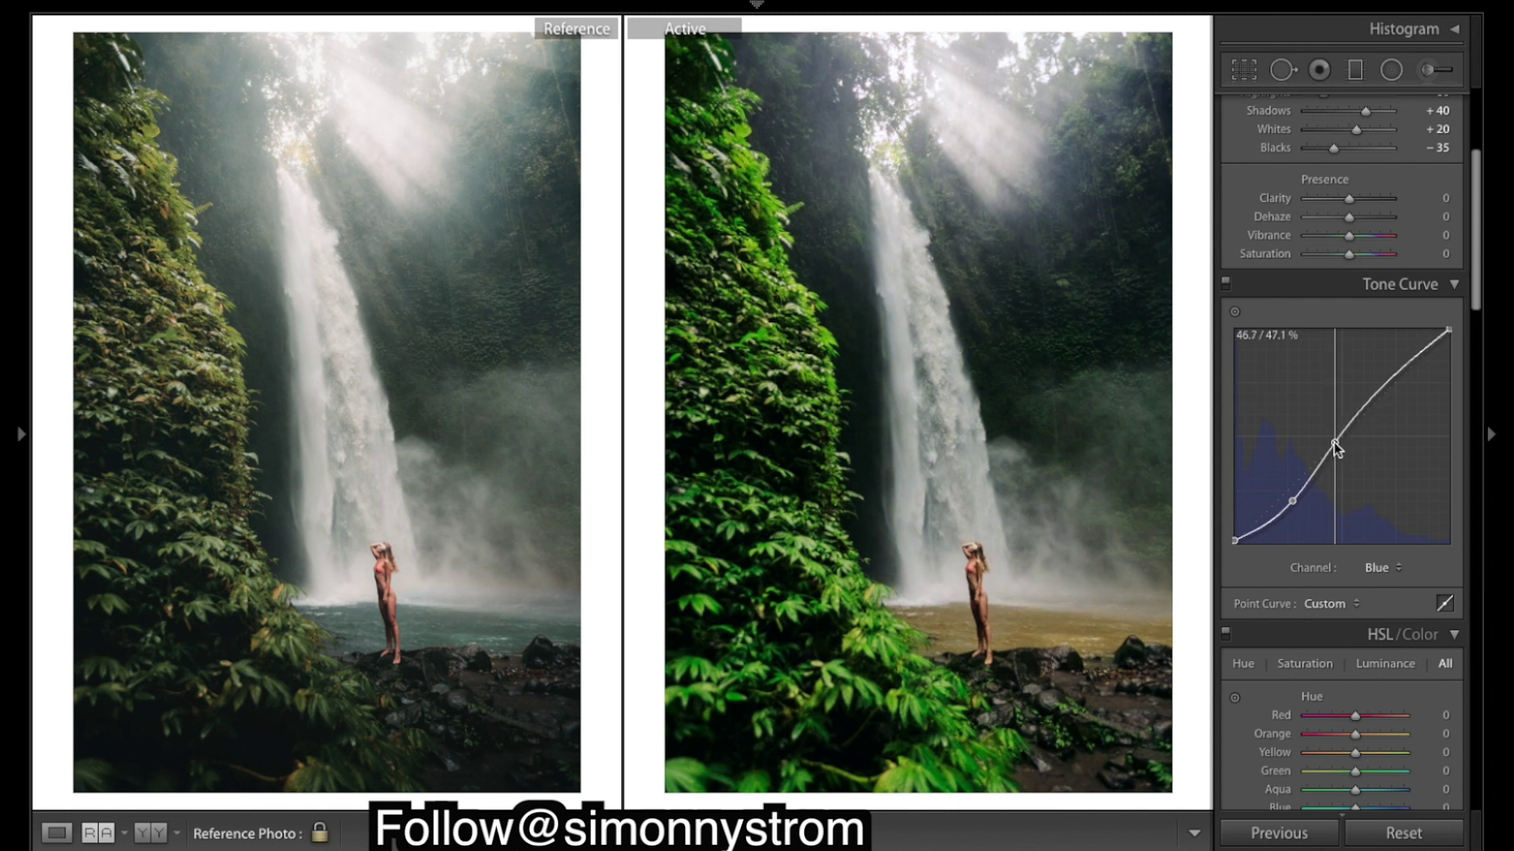
{"action": "left_click_drag", "start_coordinate": [1385, 386], "coordinate": [1384, 385]}
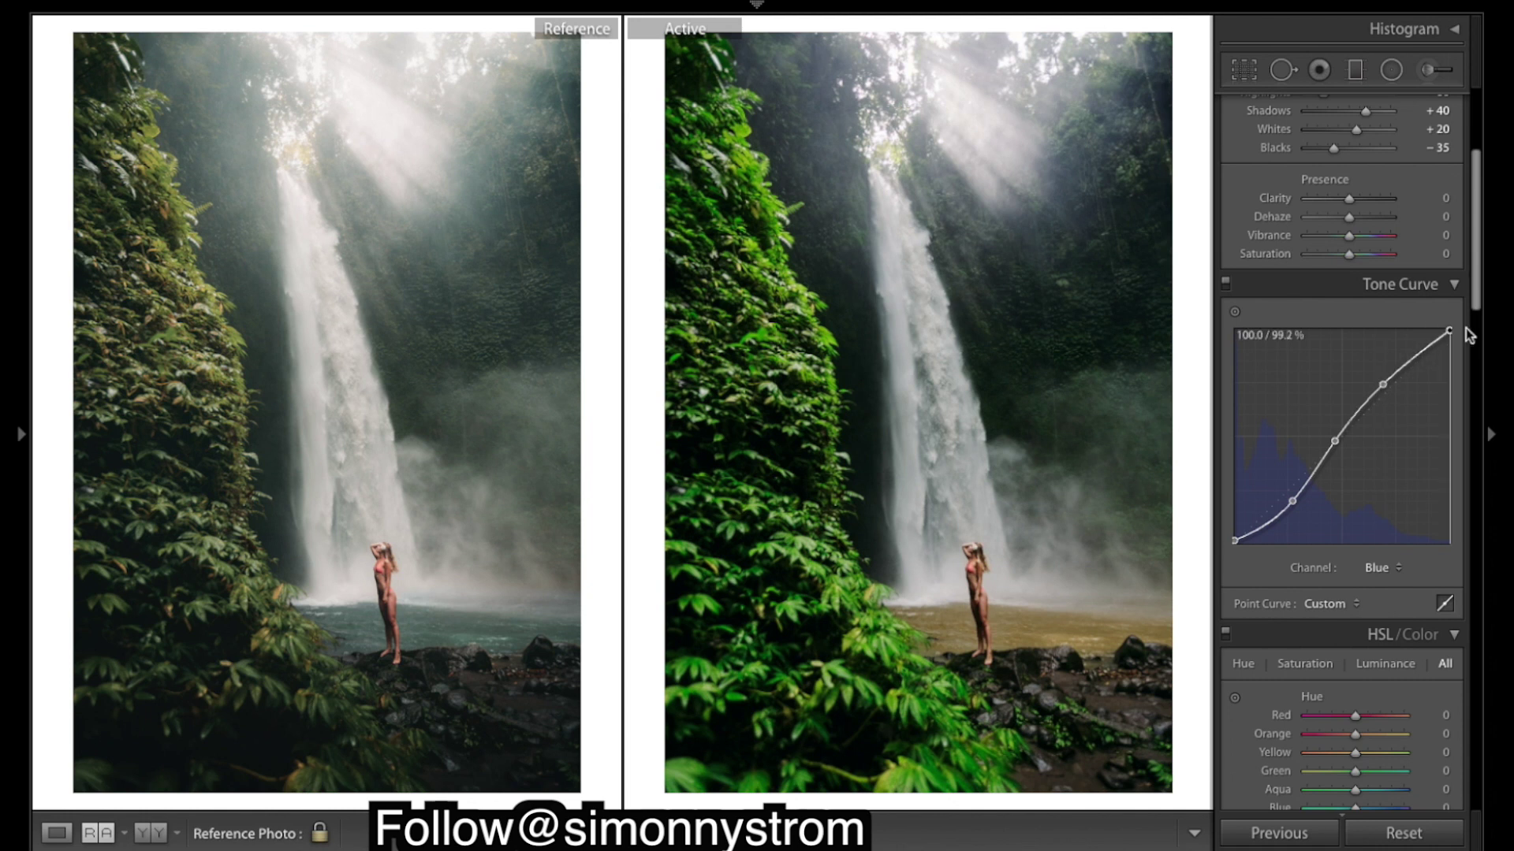
Give the RGB tone curve a faded S-shape by lifting the black point, adding three inner points and lowering the white point to 90.2%.
{"action": "left_click", "coordinate": [1381, 567]}
{"action": "left_click", "coordinate": [1372, 523]}
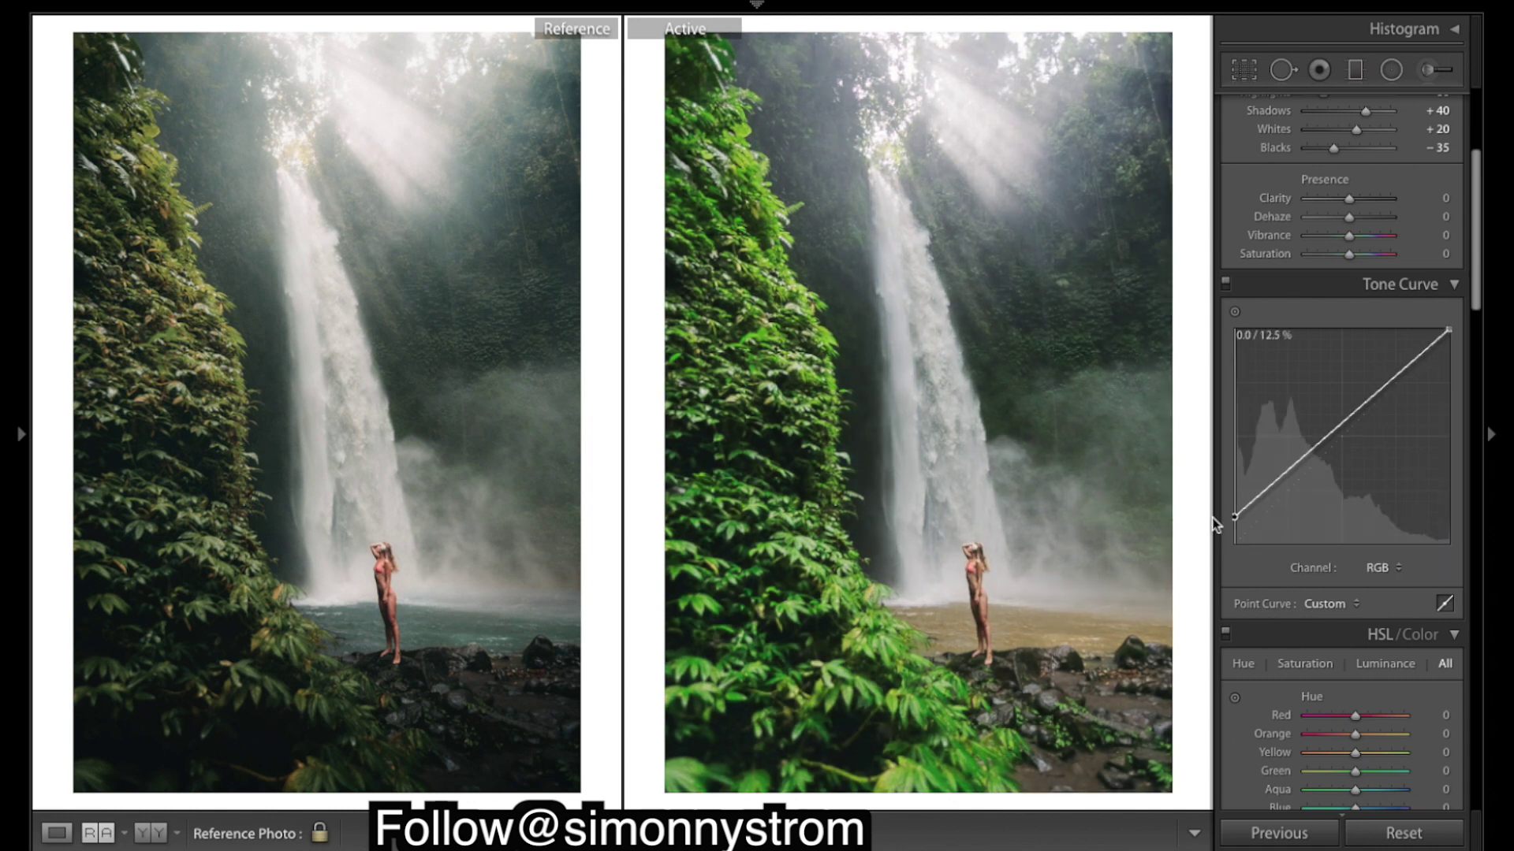
{"action": "left_click_drag", "start_coordinate": [1297, 486], "coordinate": [1293, 488]}
{"action": "left_click_drag", "start_coordinate": [1350, 433], "coordinate": [1355, 431]}
{"action": "left_click_drag", "start_coordinate": [1398, 376], "coordinate": [1408, 381]}
{"action": "left_click_drag", "start_coordinate": [1448, 330], "coordinate": [1450, 347]}
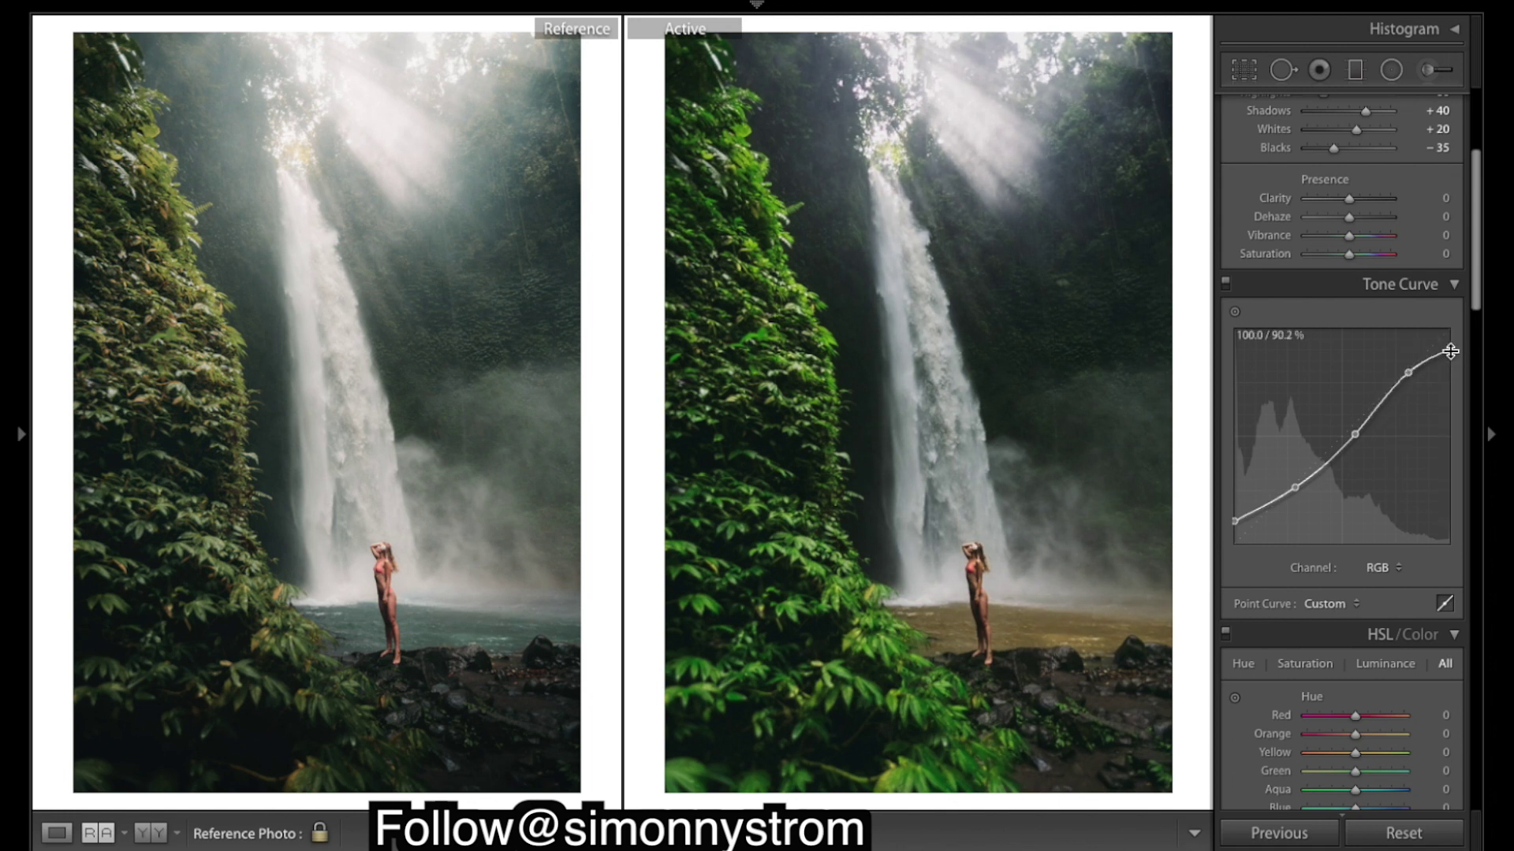
For the graduated filter over the upper part of the photo, set Exposure to 0.91 and Contrast to −42.
{"action": "scroll", "coordinate": [1466, 567], "scroll_direction": "up", "scroll_amount": 3}
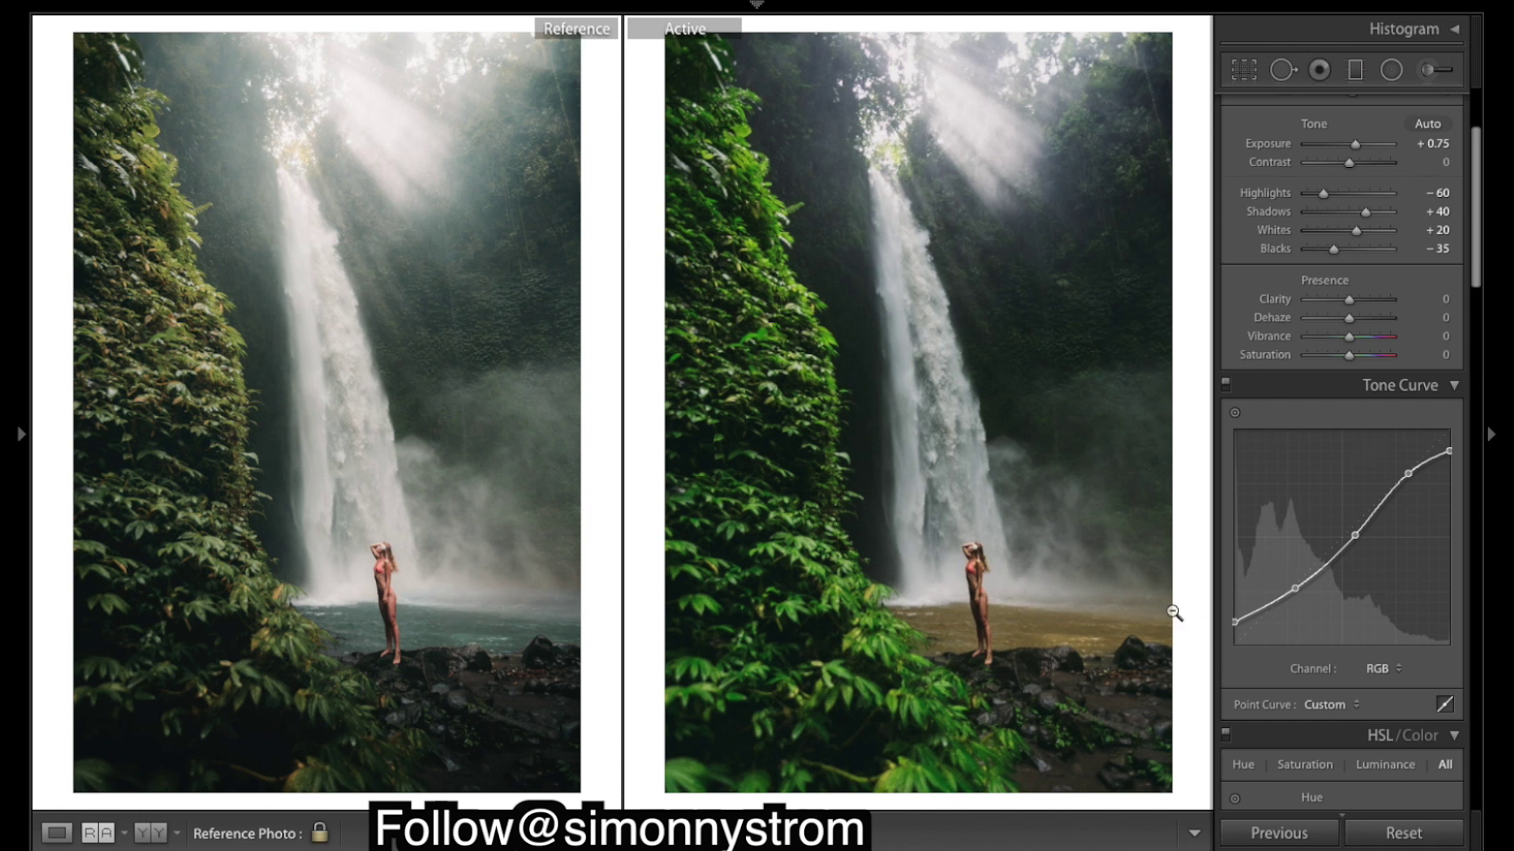
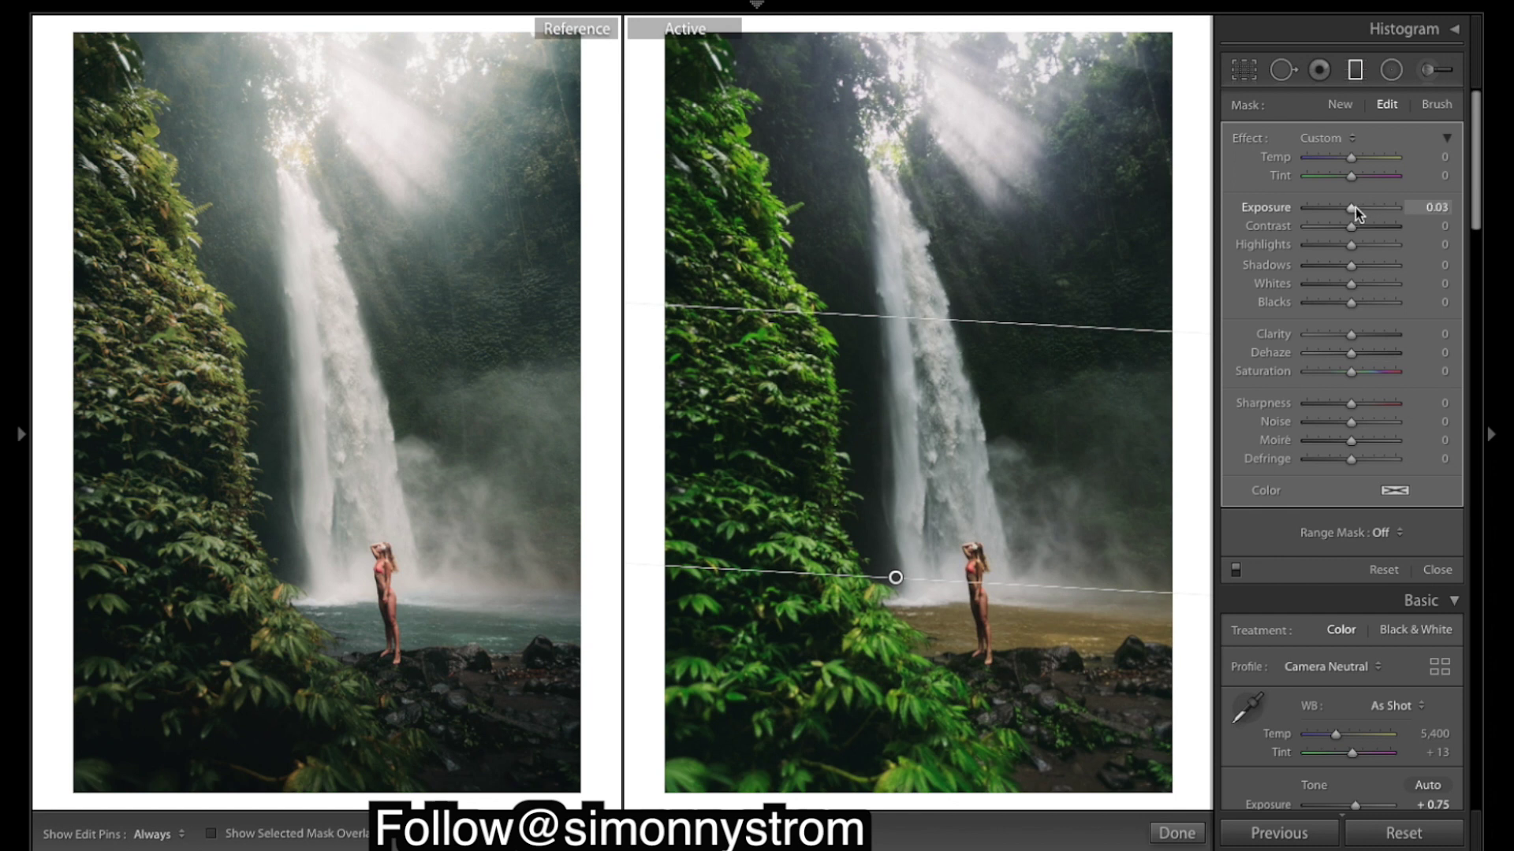
{"action": "left_click_drag", "start_coordinate": [1355, 207], "coordinate": [1357, 206]}
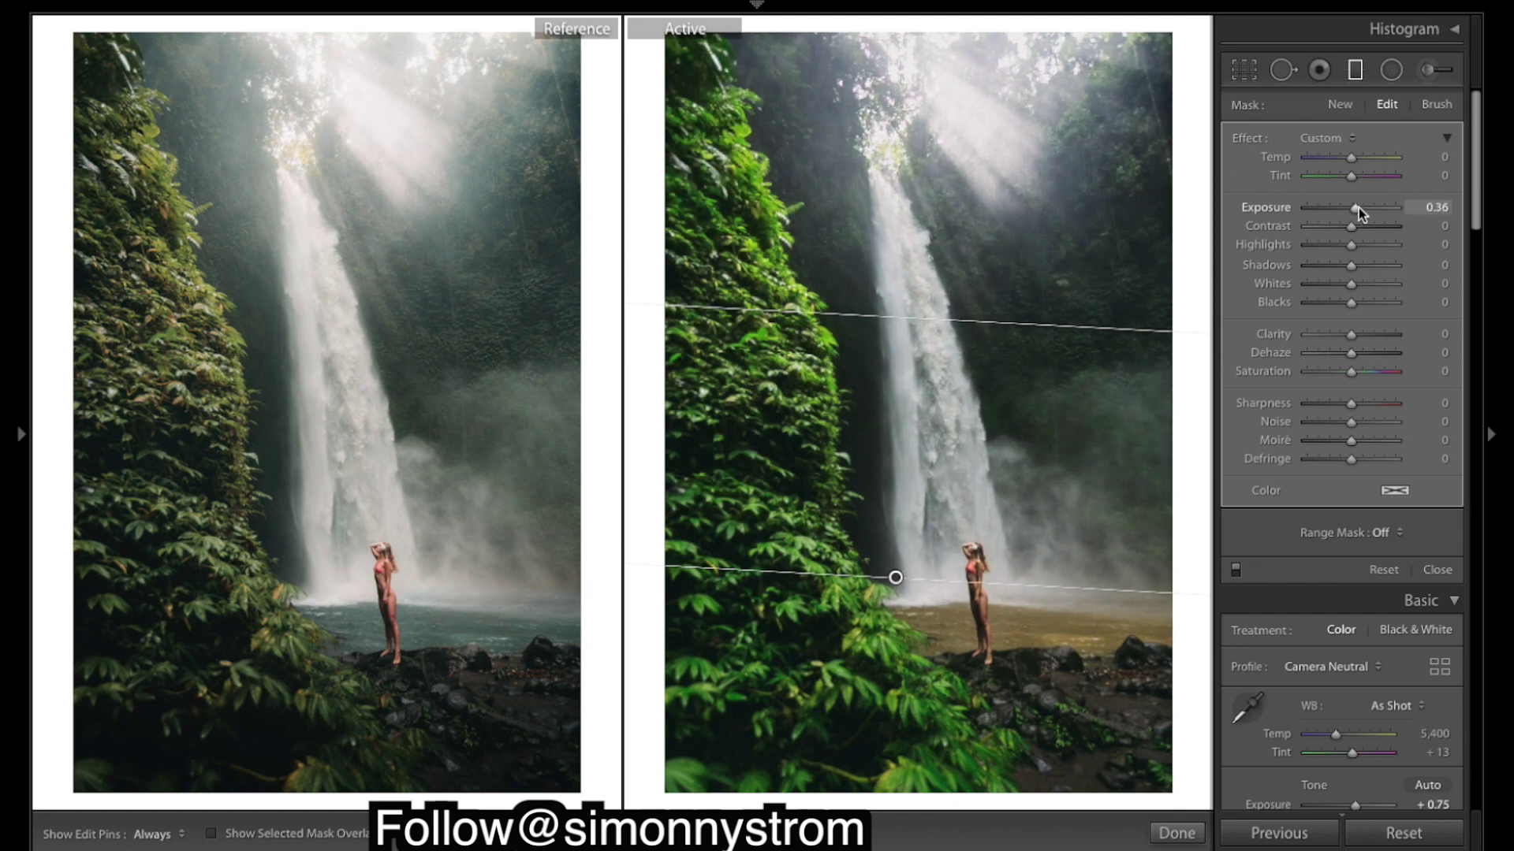
{"action": "left_click_drag", "start_coordinate": [1359, 207], "coordinate": [1362, 206]}
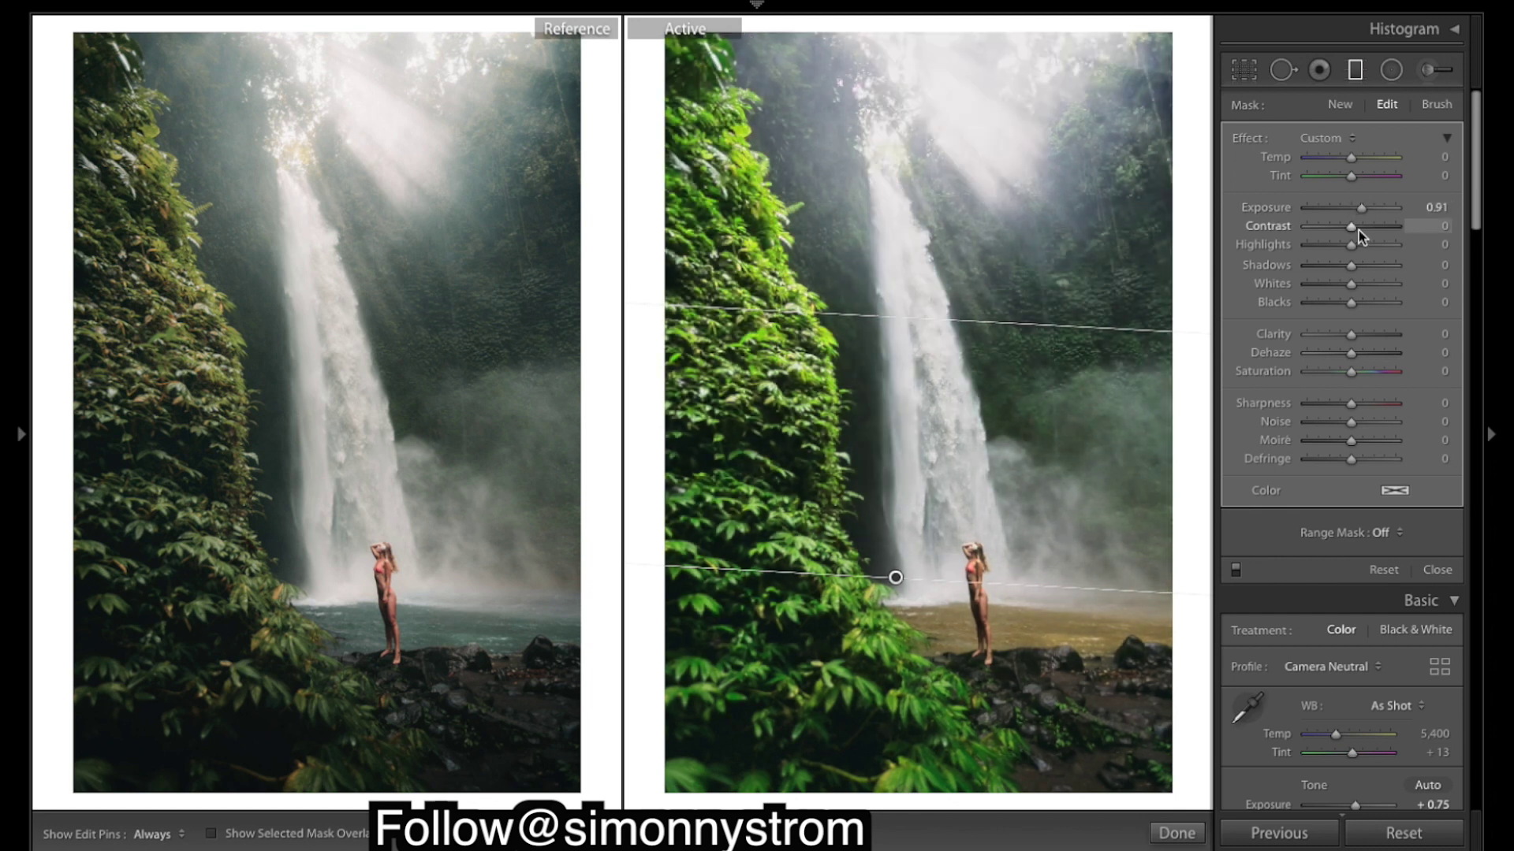
{"action": "left_click_drag", "start_coordinate": [1351, 227], "coordinate": [1333, 227]}
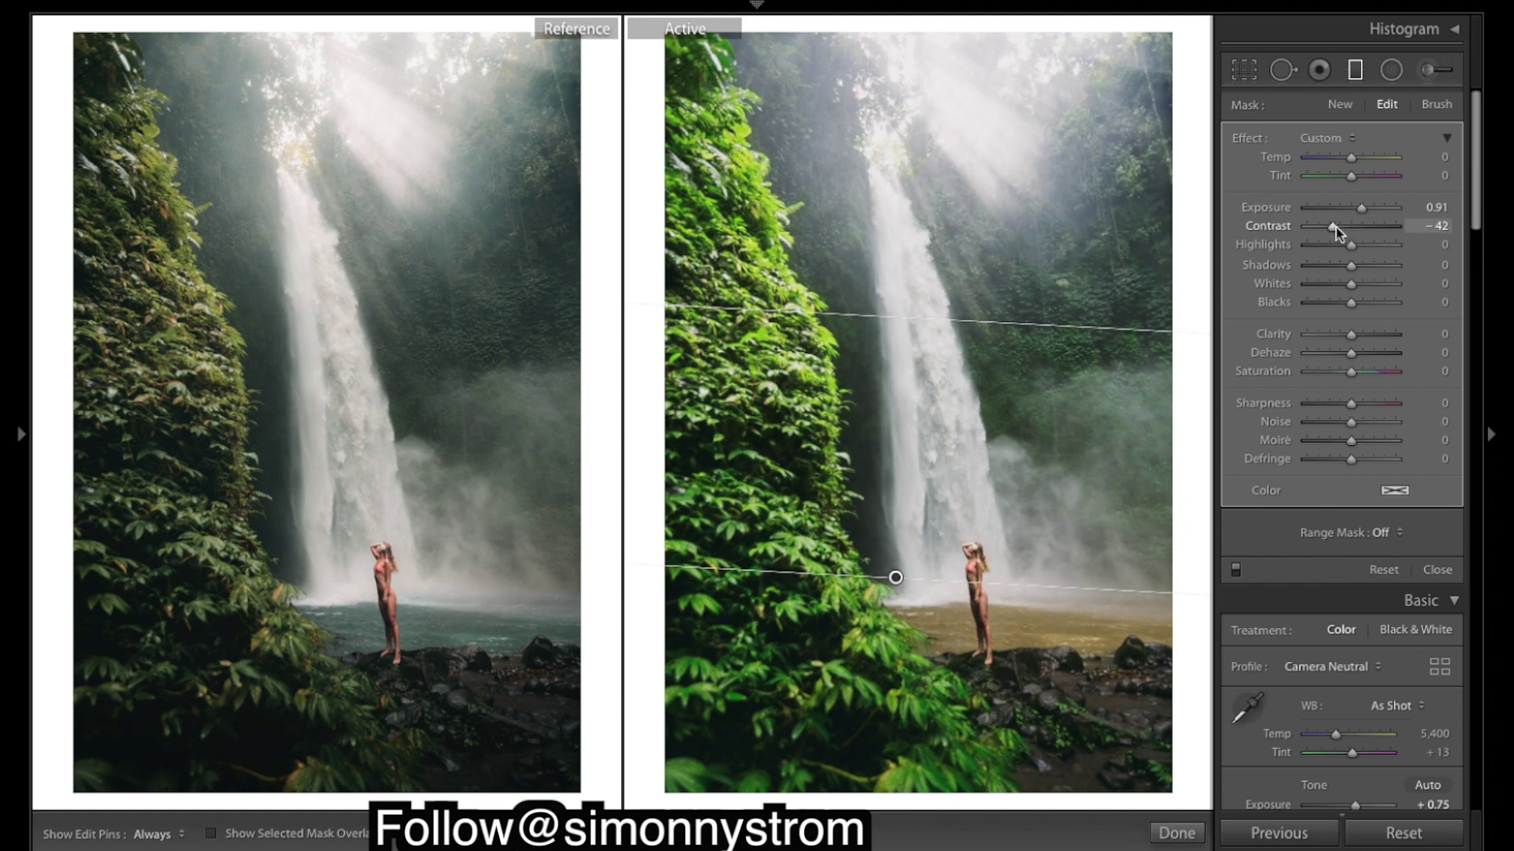
For the upper graduated filter, set Contrast to −30, Highlights to −50, Shadows to −14 and Whites to 10.
{"action": "left_click_drag", "start_coordinate": [1335, 227], "coordinate": [1339, 227]}
{"action": "mouse_move", "coordinate": [1350, 246]}
{"action": "left_mouse_down"}
{"action": "mouse_move", "coordinate": [1317, 247]}
{"action": "mouse_move", "coordinate": [1329, 251]}
{"action": "left_mouse_up"}
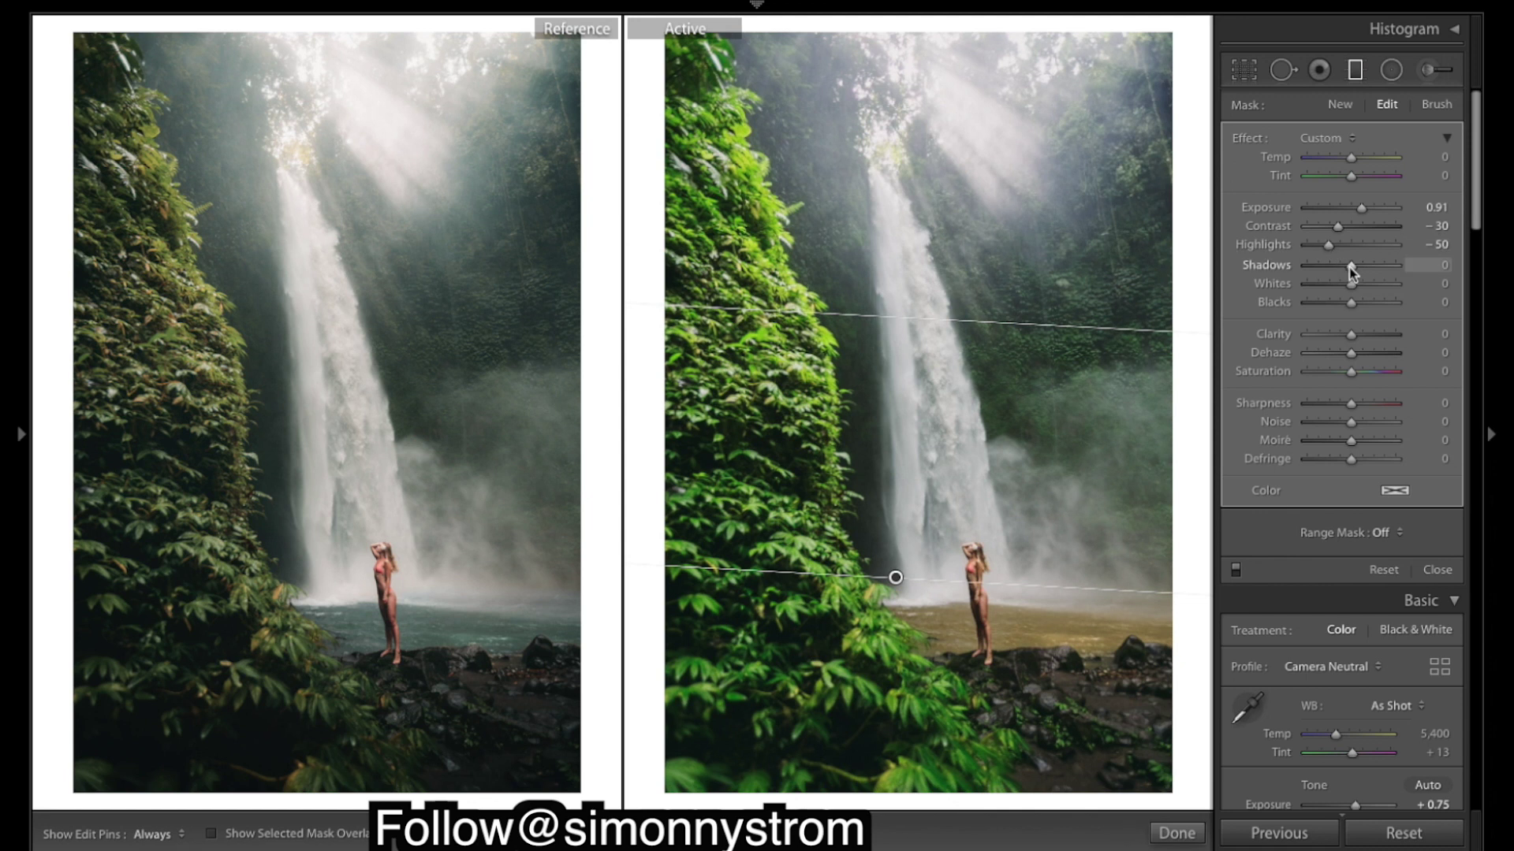
{"action": "left_click_drag", "start_coordinate": [1347, 272], "coordinate": [1343, 267]}
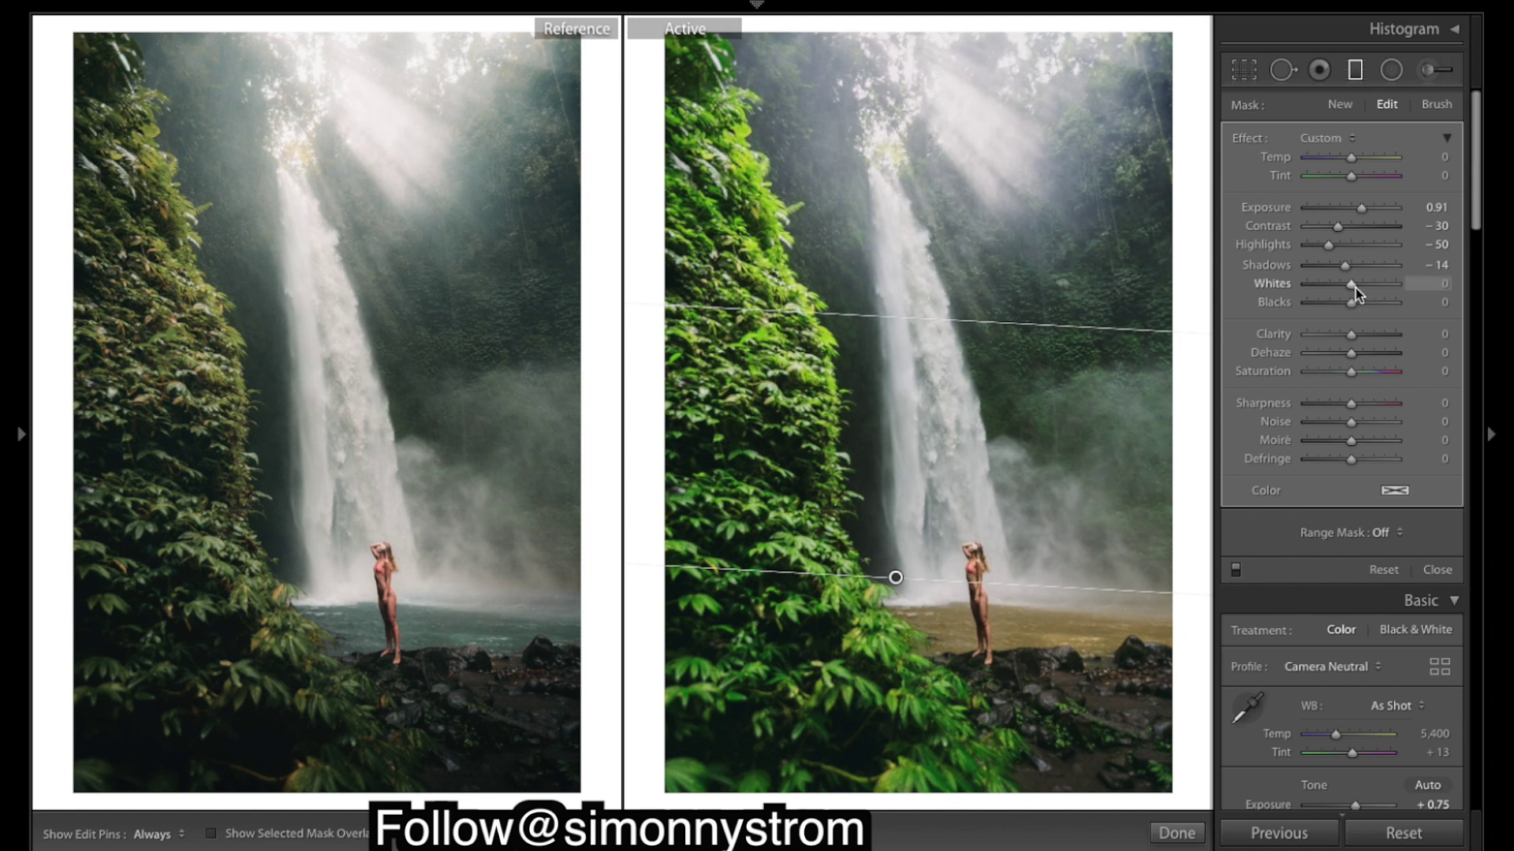
{"action": "left_click_drag", "start_coordinate": [1355, 287], "coordinate": [1359, 288]}
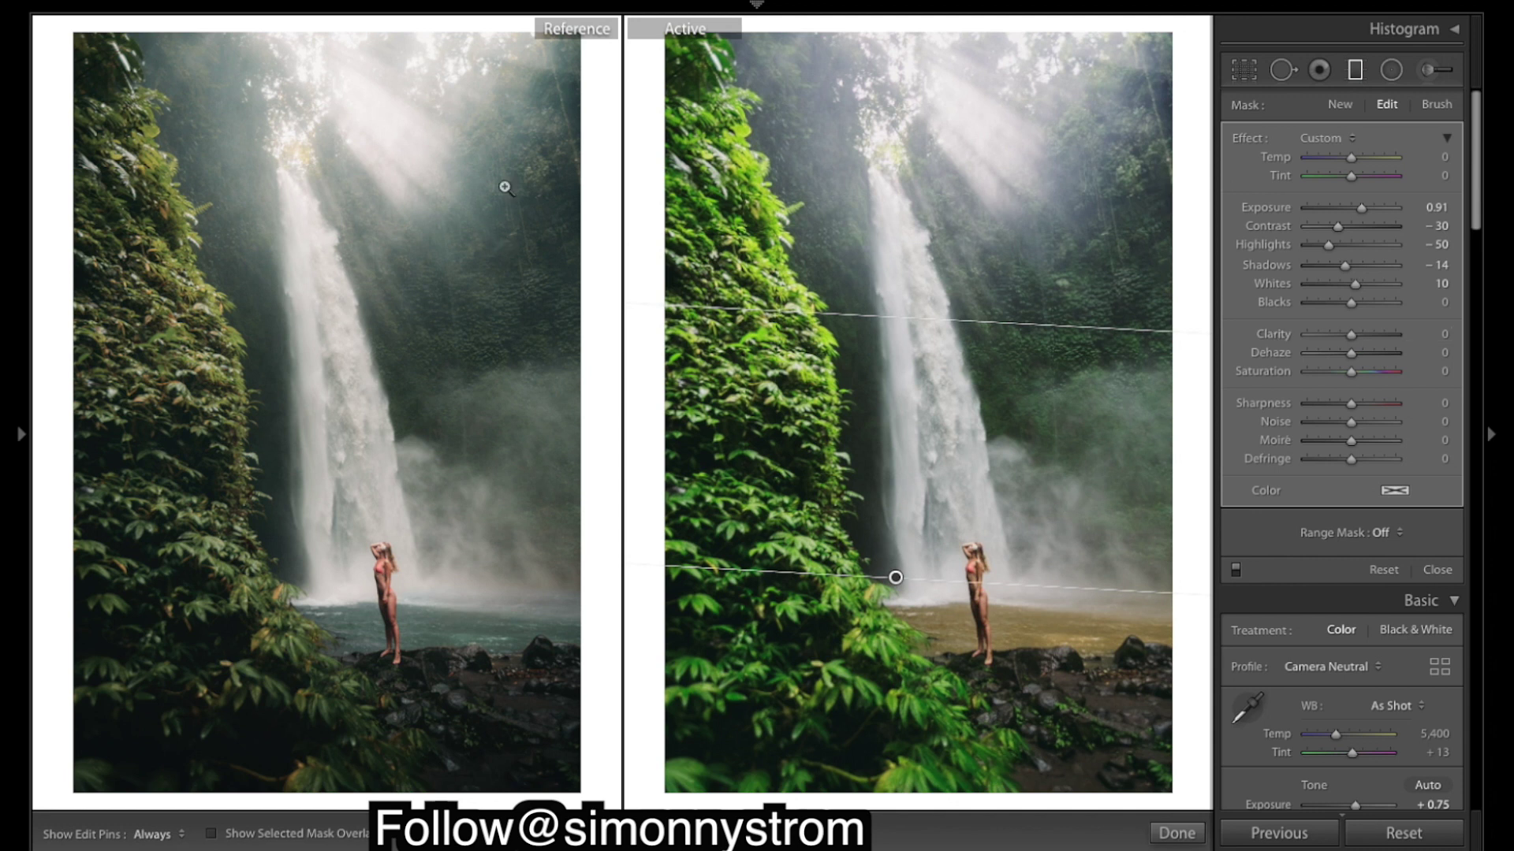
Set the upper graduated filter's Clarity to −49, Temp to 5 and Blacks to 5, and finish editing the filter.
{"action": "left_click_drag", "start_coordinate": [1350, 334], "coordinate": [1337, 337]}
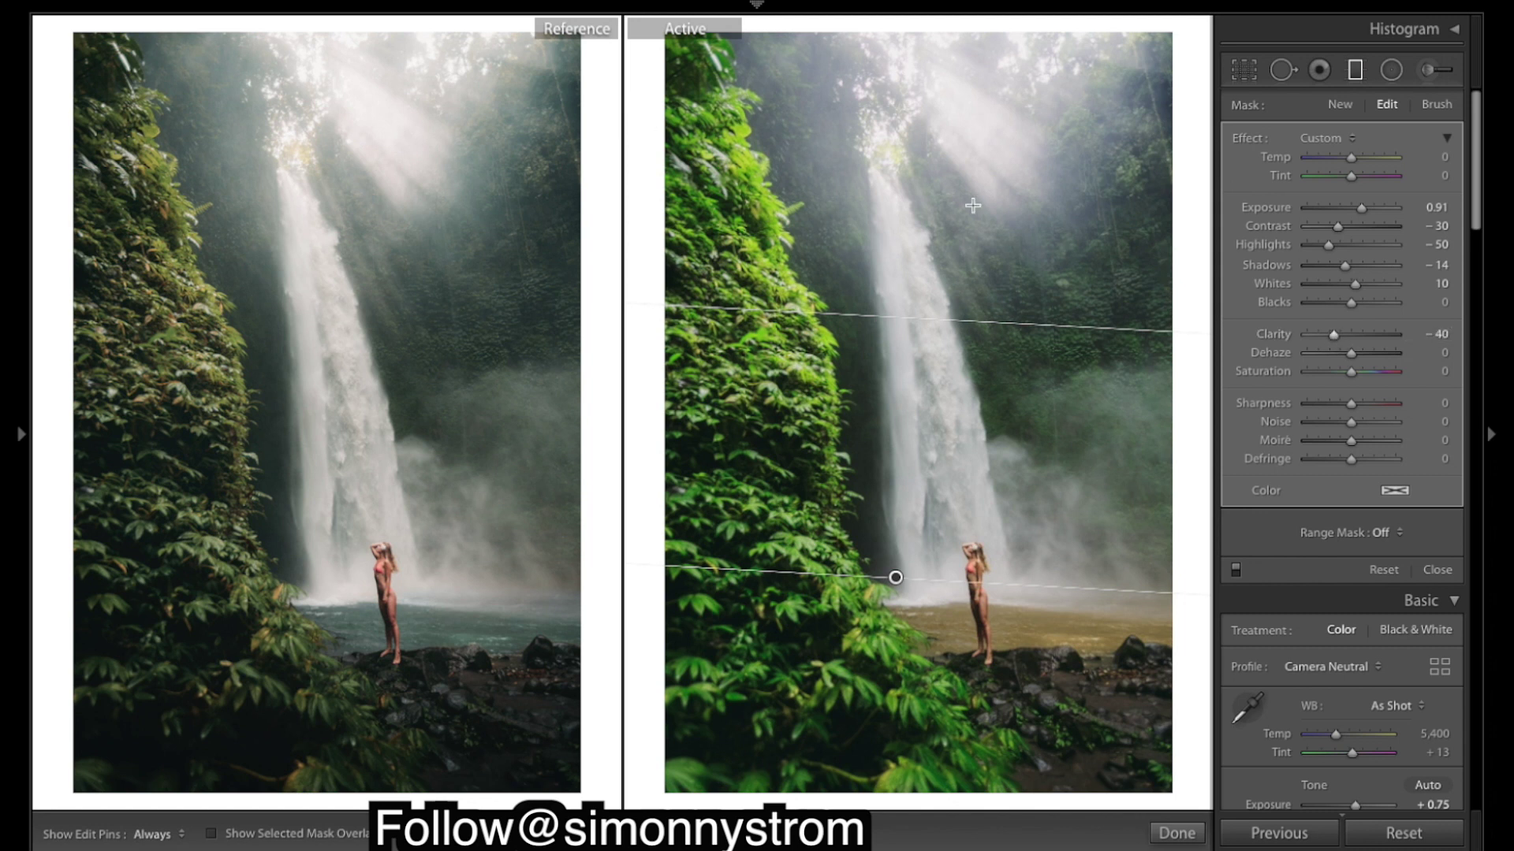
{"action": "double_click", "coordinate": [1280, 335]}
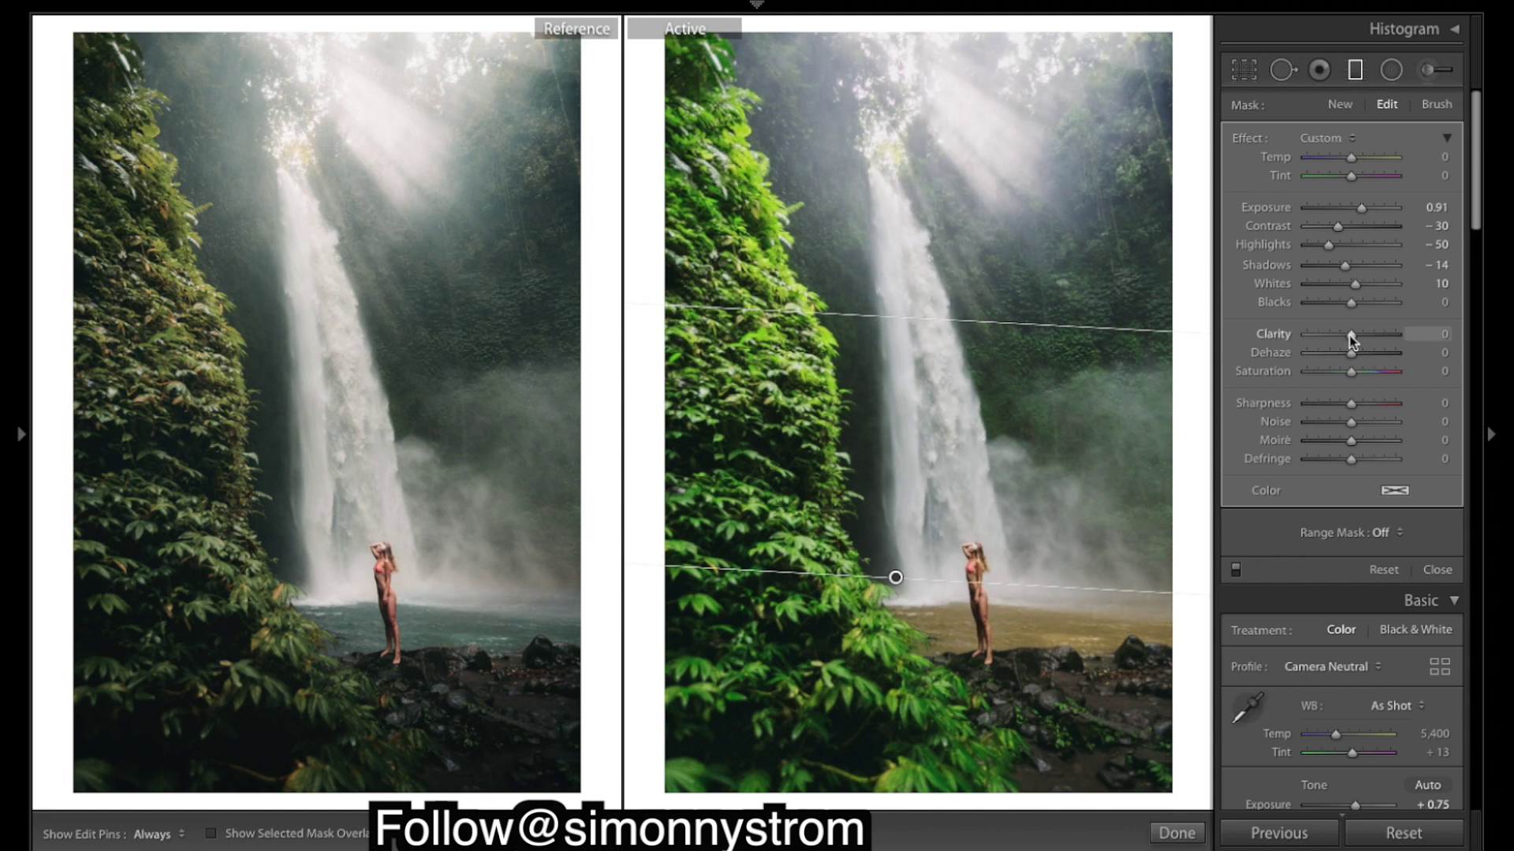
{"action": "left_click_drag", "start_coordinate": [1350, 334], "coordinate": [1334, 339]}
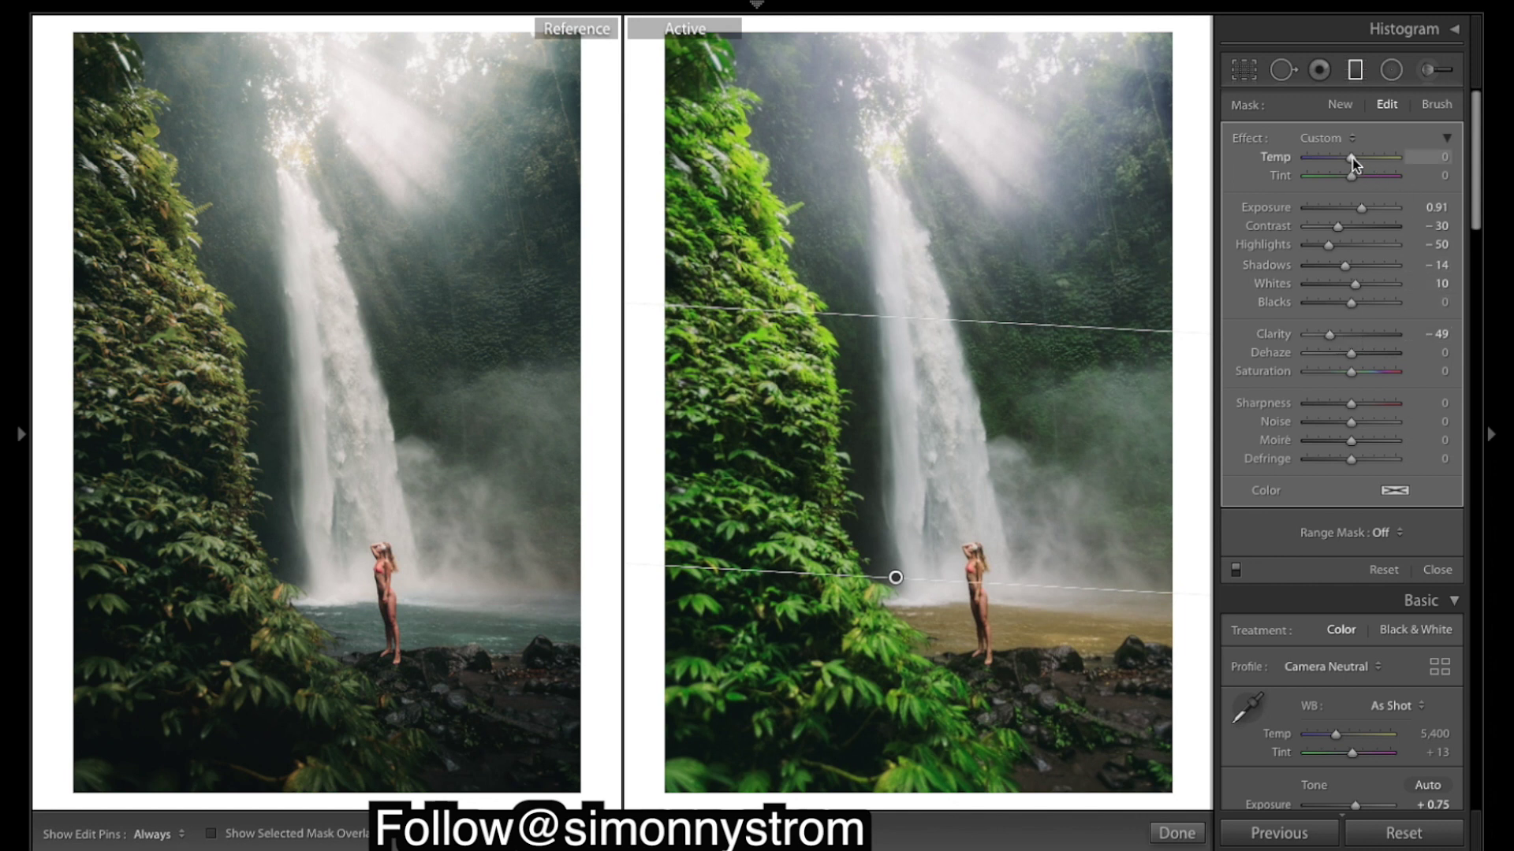
{"action": "left_click_drag", "start_coordinate": [1353, 163], "coordinate": [1356, 162]}
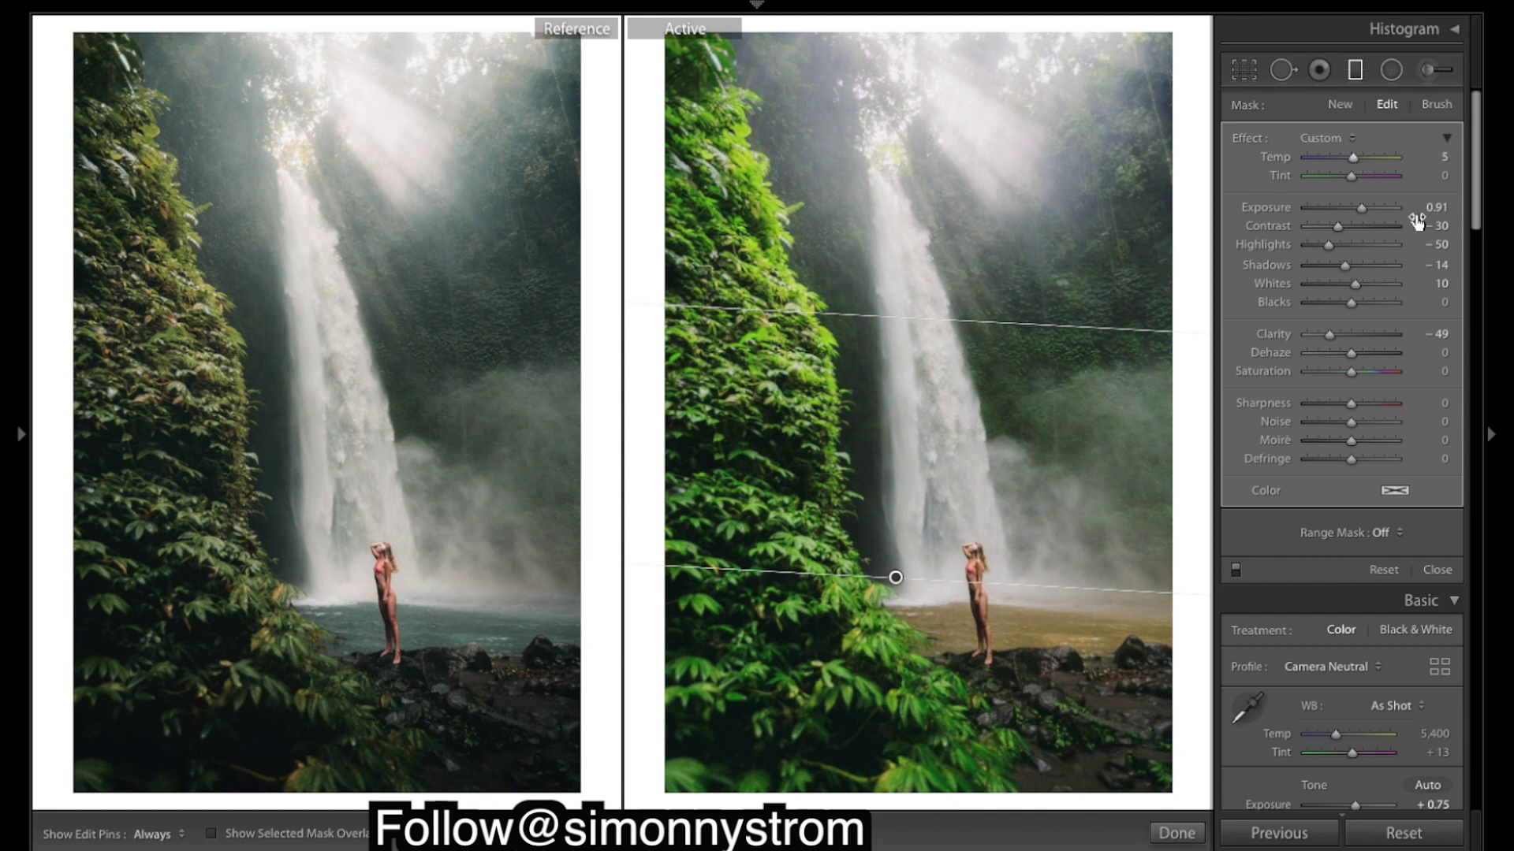
{"action": "scroll", "coordinate": [1425, 428], "scroll_direction": "down", "scroll_amount": 2}
{"action": "scroll", "coordinate": [1425, 427], "scroll_direction": "up", "scroll_amount": 2}
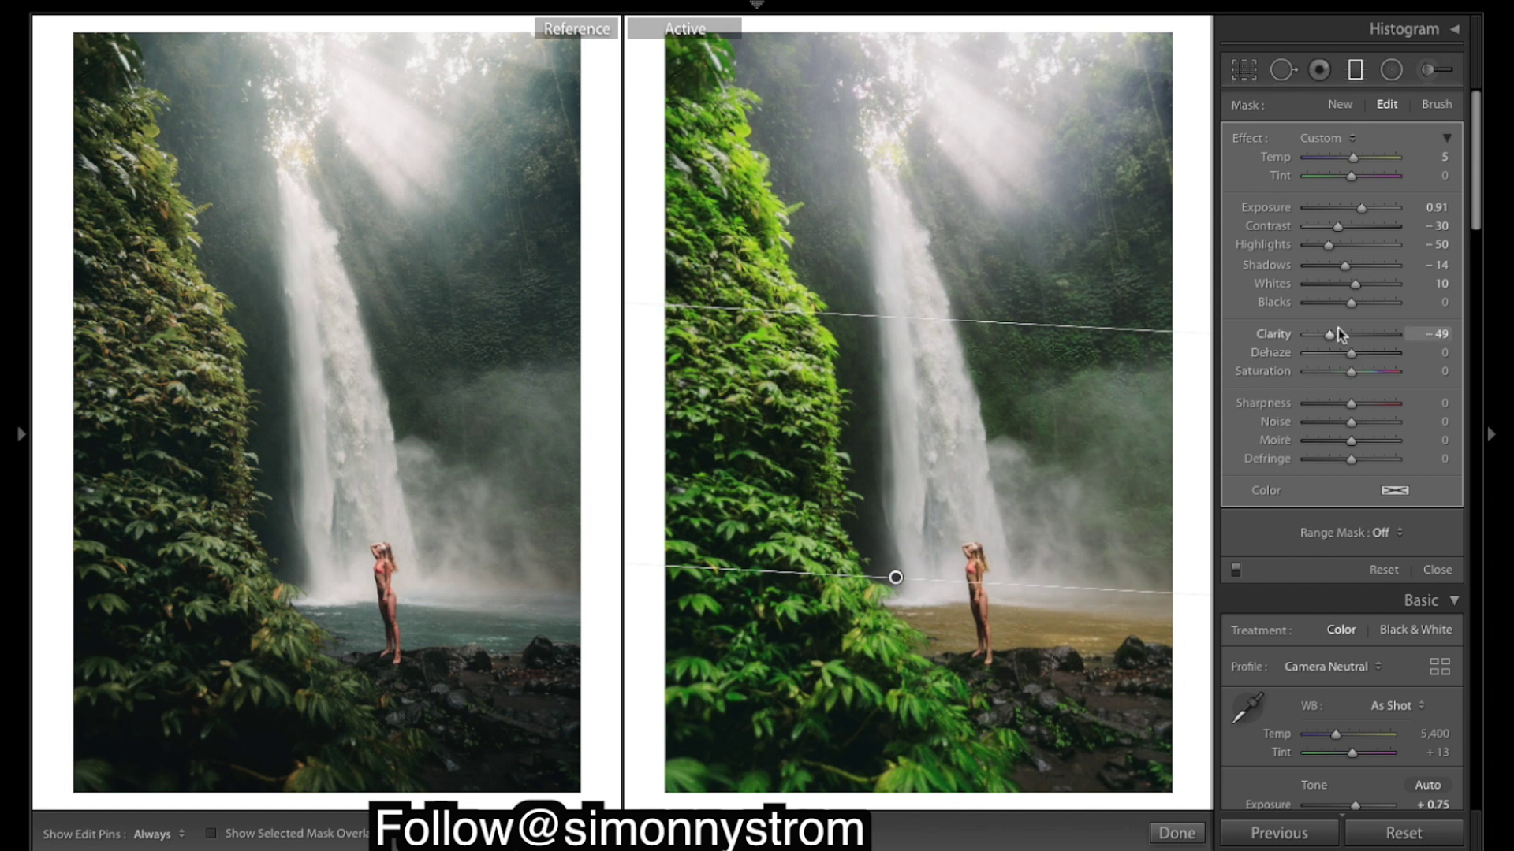
{"action": "left_click_drag", "start_coordinate": [1351, 308], "coordinate": [1353, 309]}
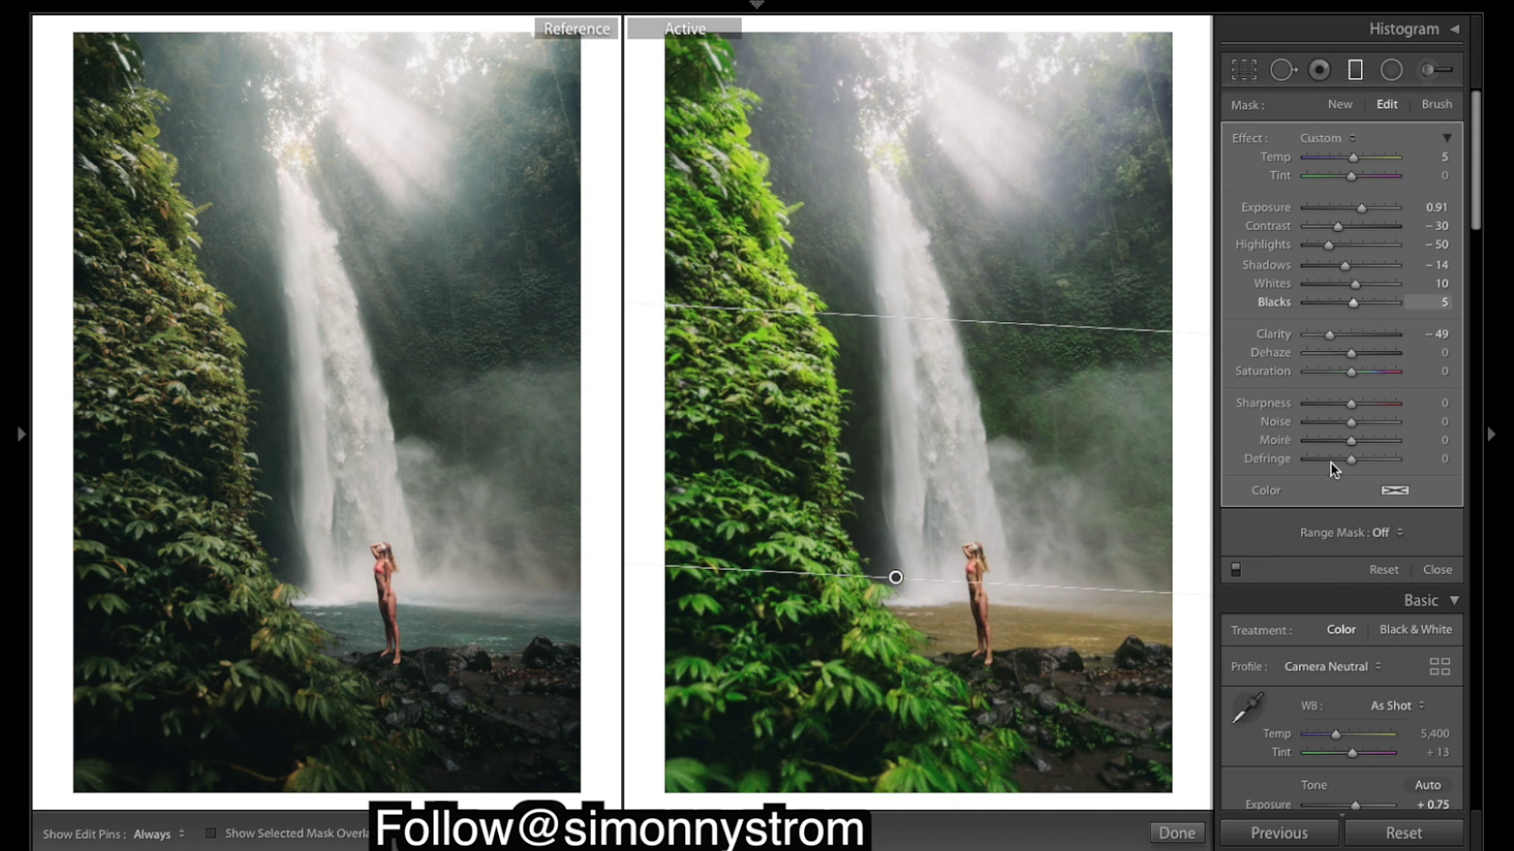
{"action": "scroll", "coordinate": [1350, 388], "scroll_direction": "down", "scroll_amount": 5}
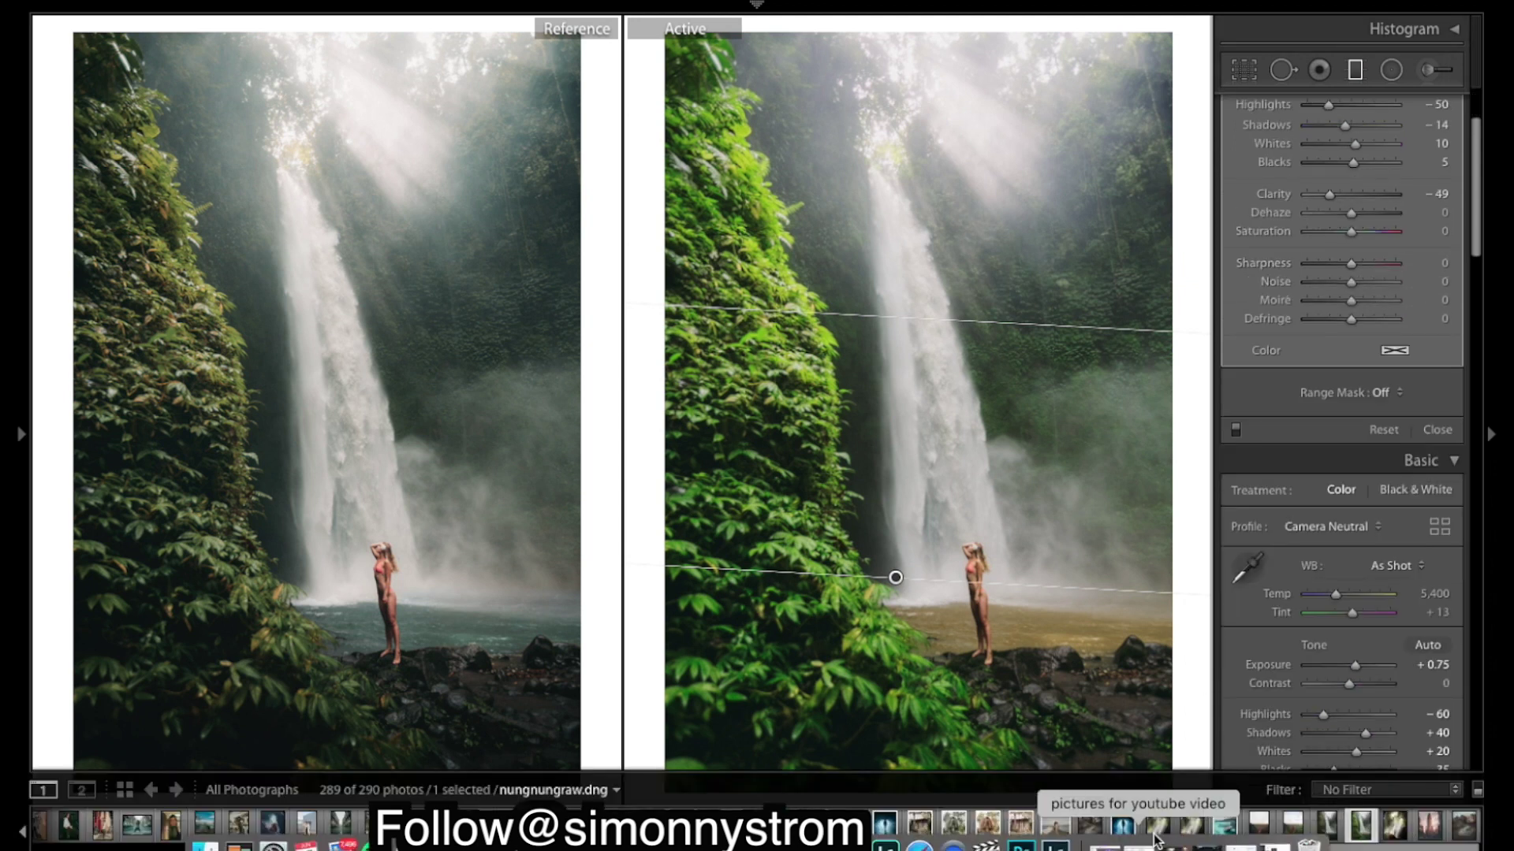
{"action": "left_click", "coordinate": [1177, 828]}
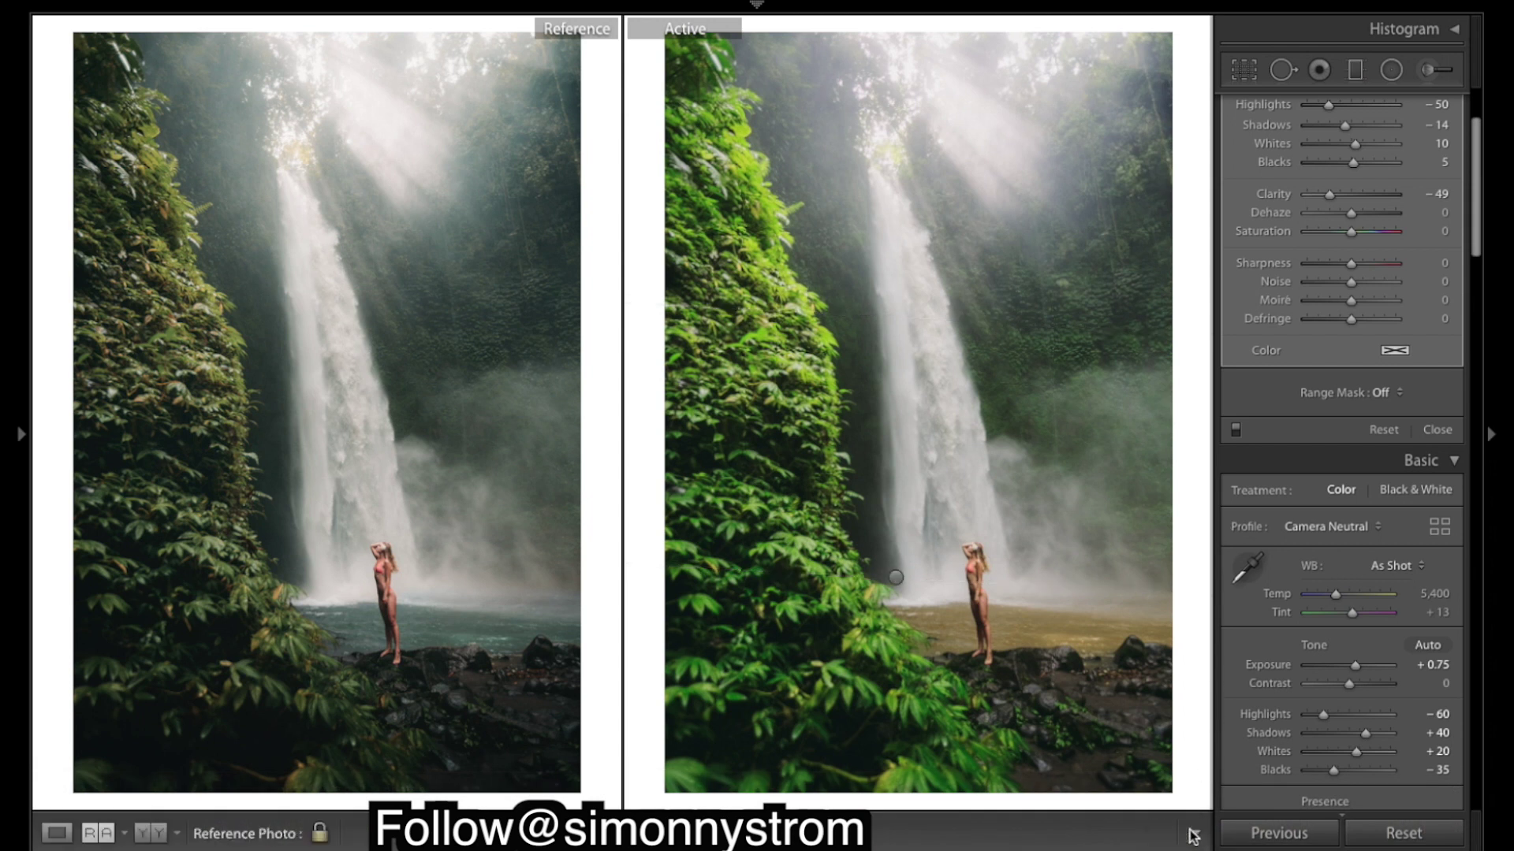
Add a large circular radial filter centred on the waterfall, with Invert turned off and Feather set to 50.
{"action": "scroll", "coordinate": [1368, 341], "scroll_direction": "up", "scroll_amount": 5}
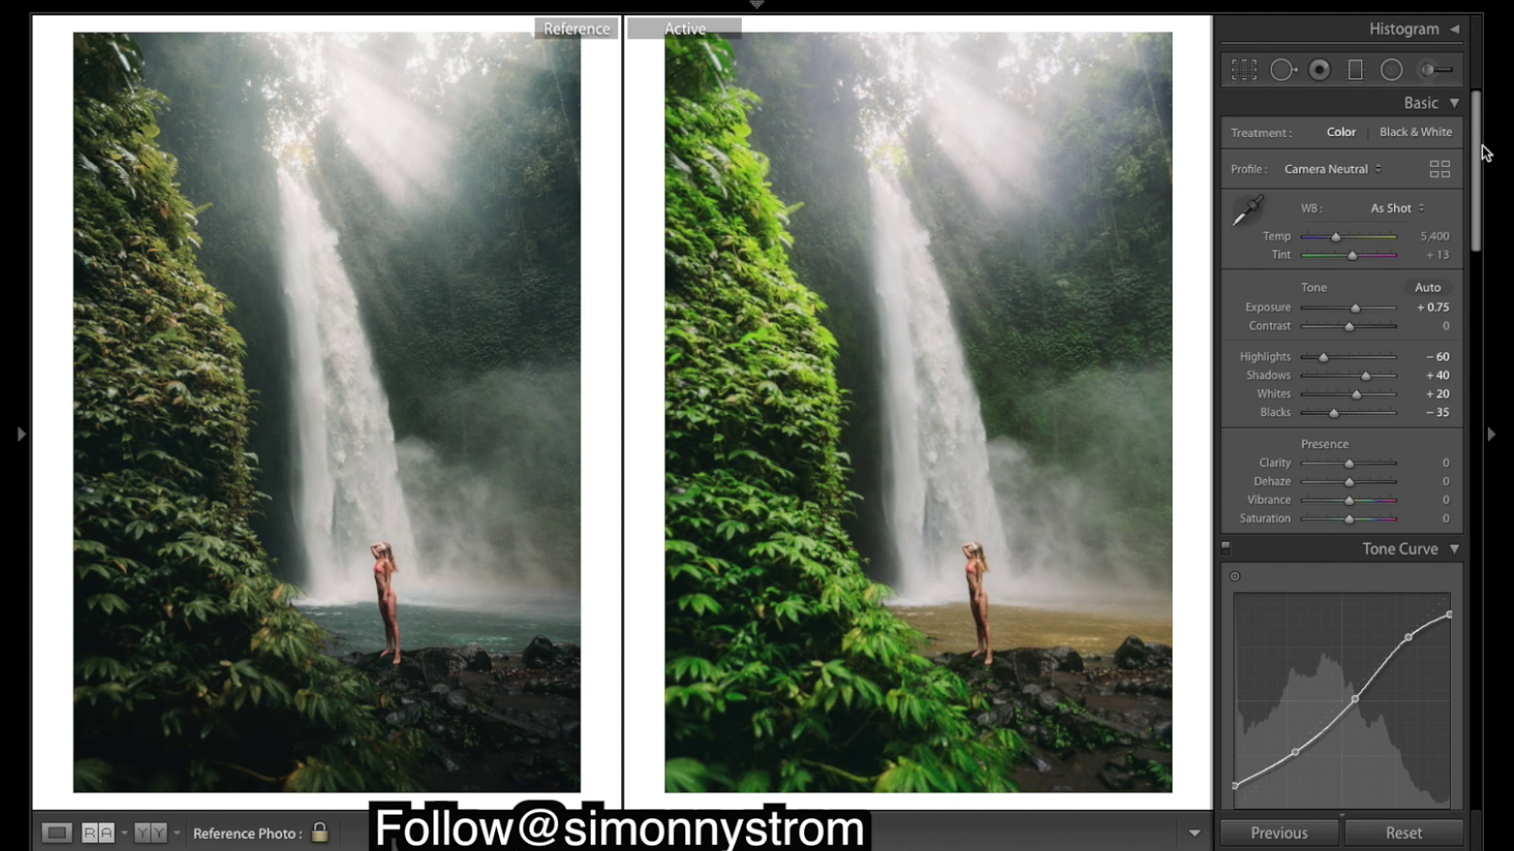
{"action": "left_click", "coordinate": [1392, 71]}
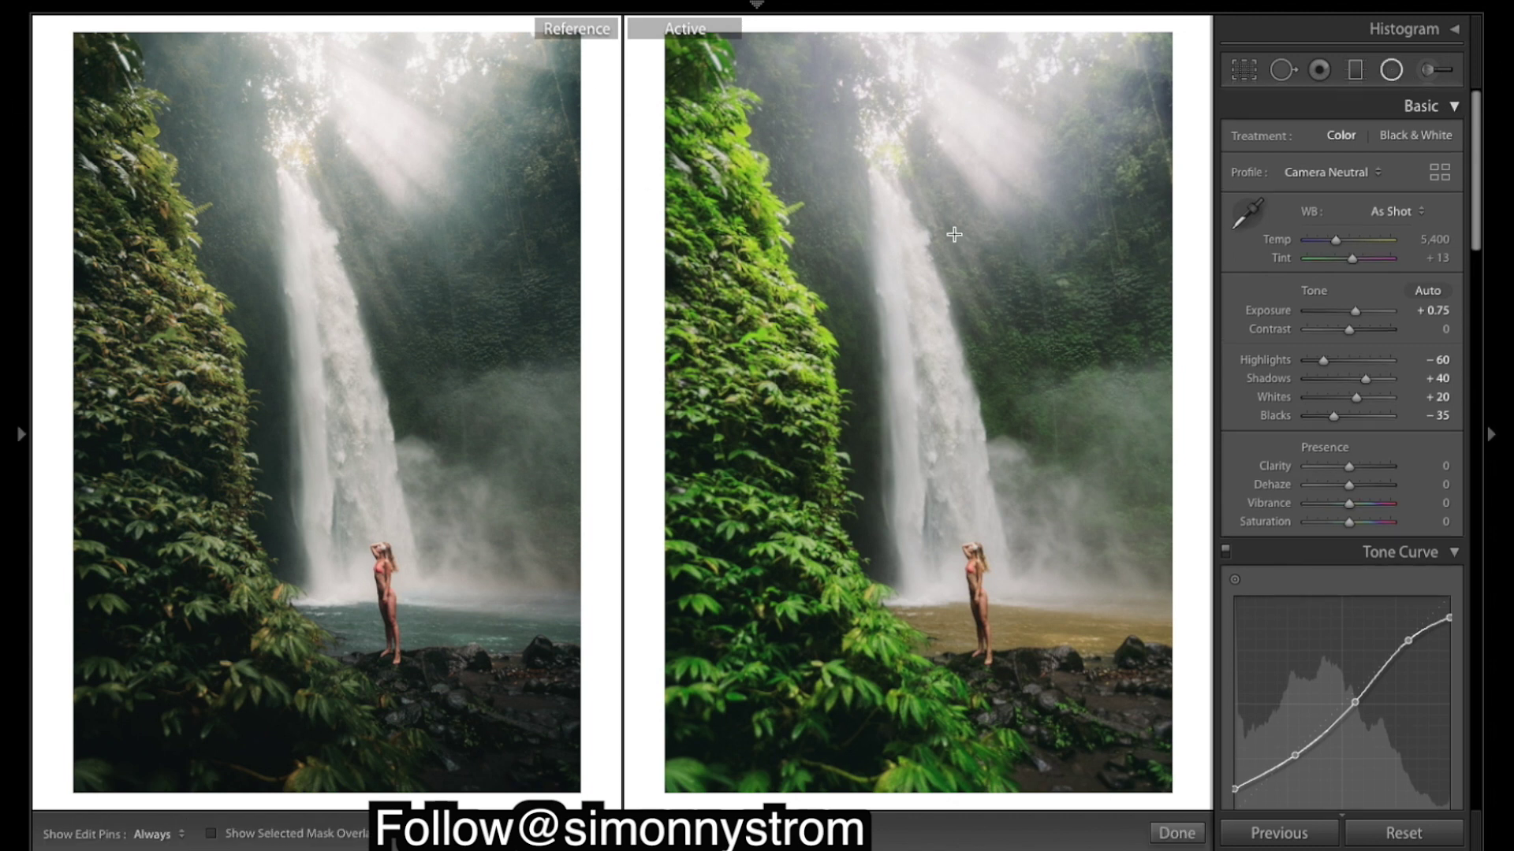
{"action": "left_click_drag", "start_coordinate": [868, 299], "coordinate": [1206, 639]}
{"action": "mouse_move", "coordinate": [928, 335]}
{"action": "left_mouse_down"}
{"action": "mouse_move", "coordinate": [928, 296]}
{"action": "mouse_move", "coordinate": [1049, 318]}
{"action": "mouse_move", "coordinate": [929, 360]}
{"action": "left_mouse_up"}
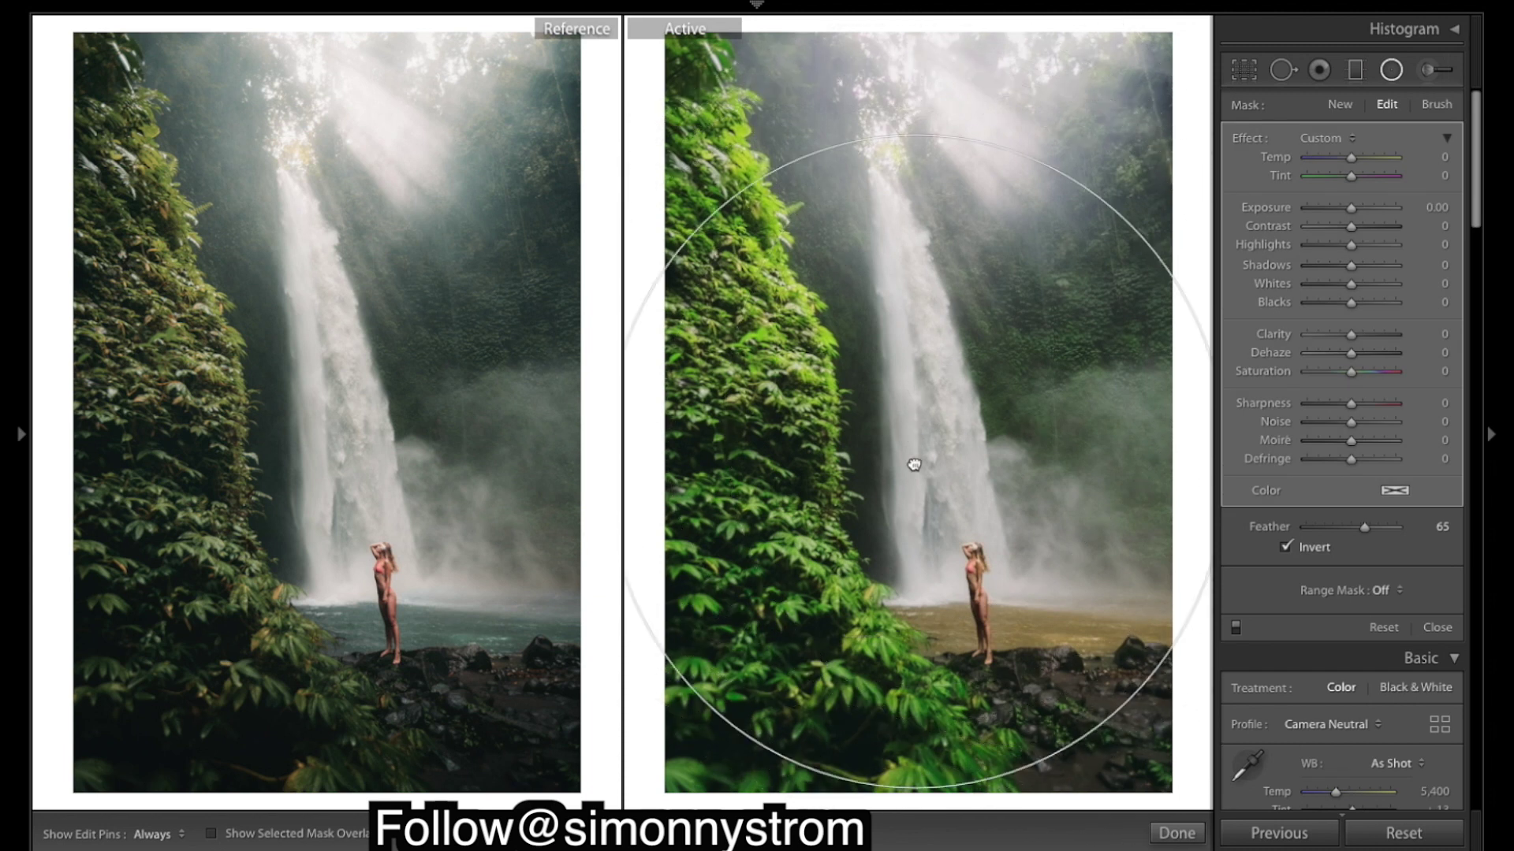
{"action": "mouse_move", "coordinate": [915, 462]}
{"action": "left_mouse_down"}
{"action": "mouse_move", "coordinate": [980, 466]}
{"action": "mouse_move", "coordinate": [918, 447]}
{"action": "mouse_move", "coordinate": [935, 446]}
{"action": "left_mouse_up"}
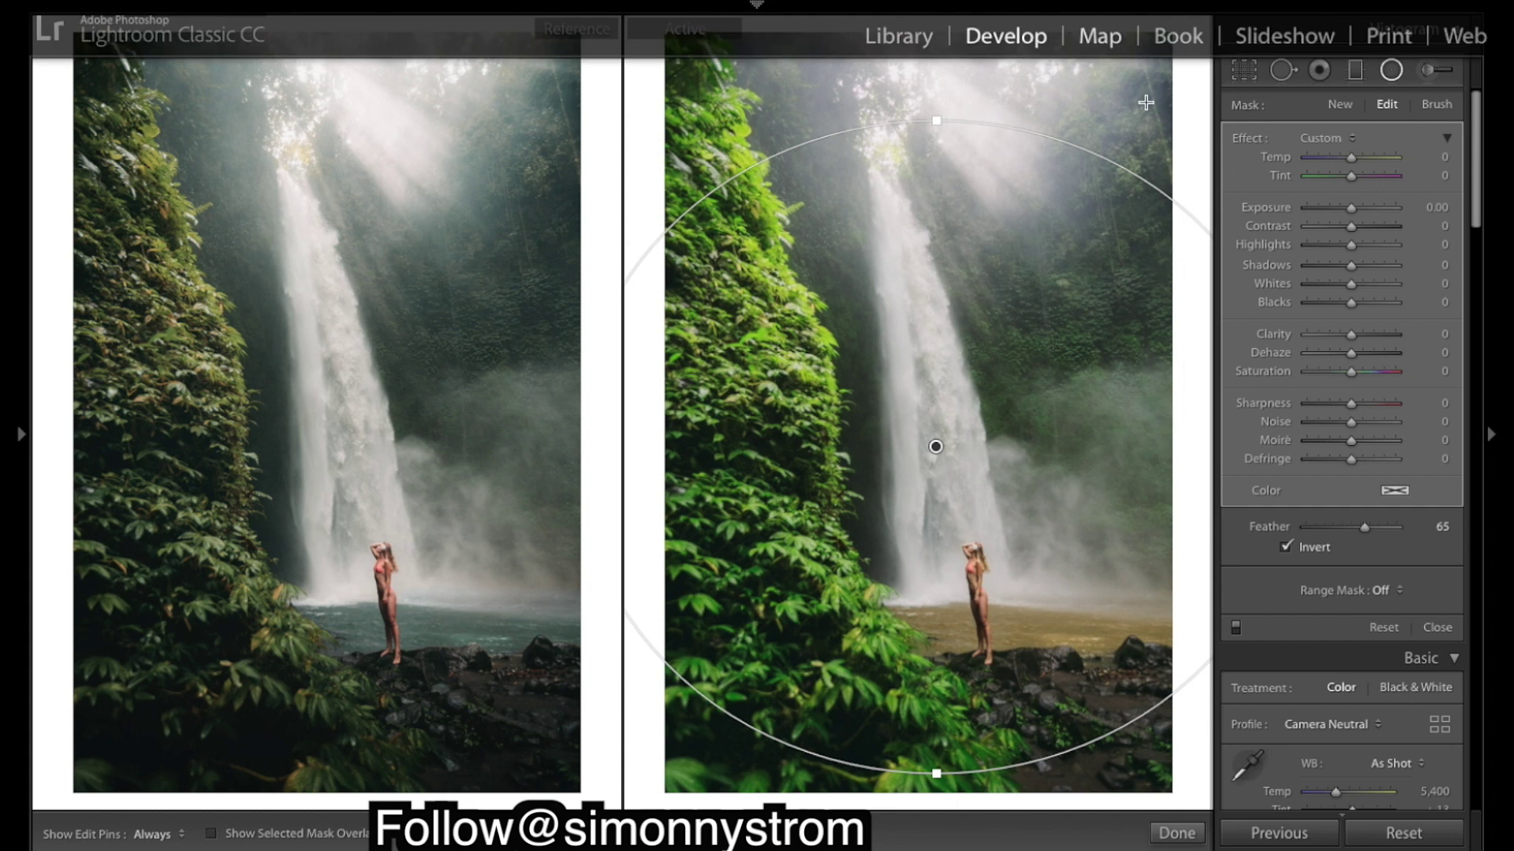
{"action": "left_click", "coordinate": [1282, 547]}
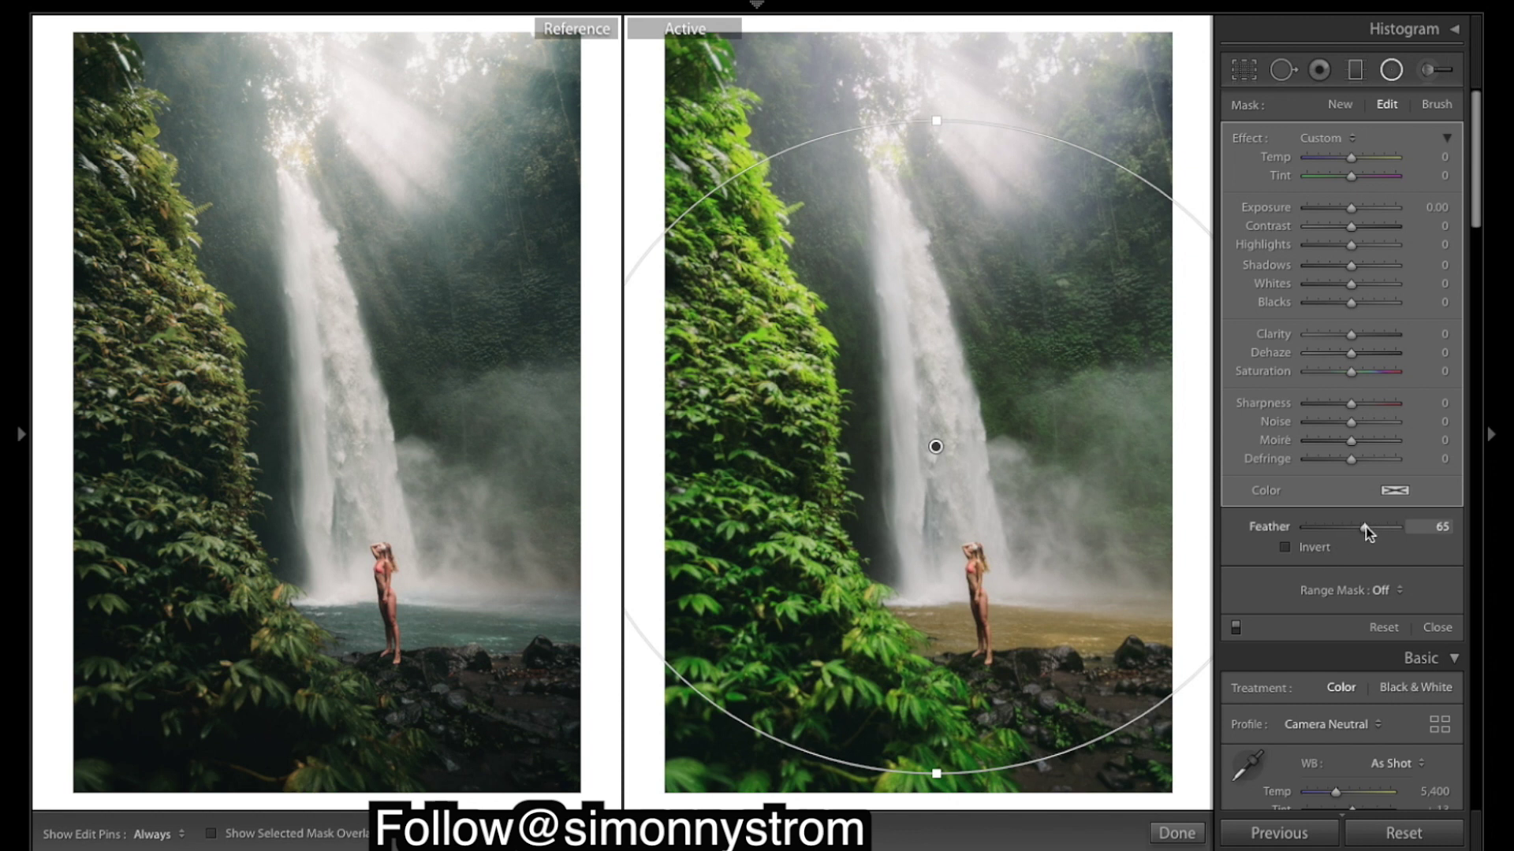
{"action": "left_click_drag", "start_coordinate": [1363, 529], "coordinate": [1355, 527]}
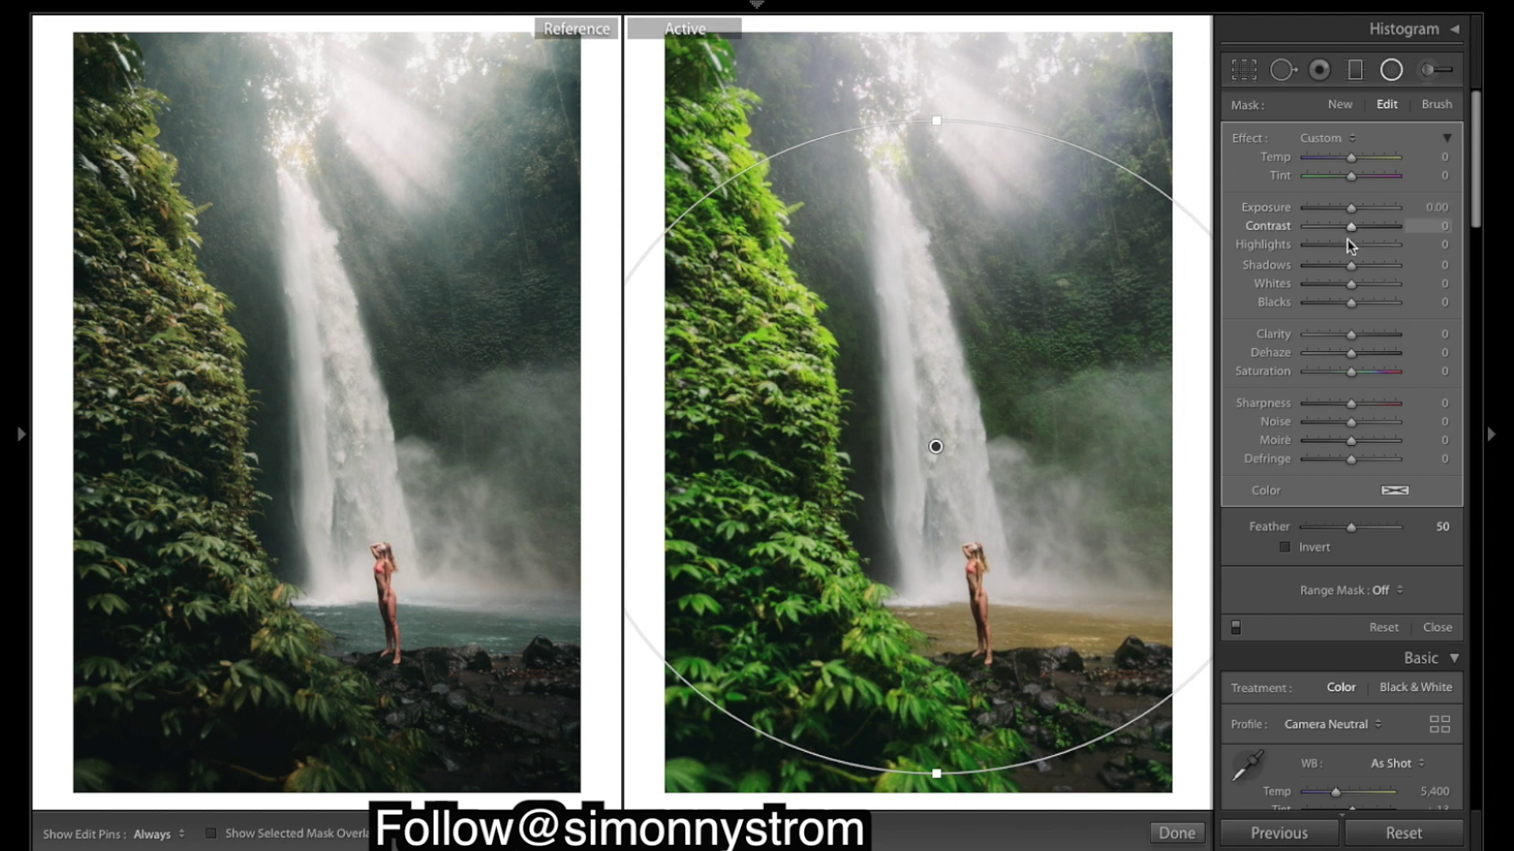
Set the radial filter's Shadows to −50, Blacks to −10 and Clarity to 10, and finish editing the filter.
{"action": "left_click_drag", "start_coordinate": [1341, 272], "coordinate": [1332, 268]}
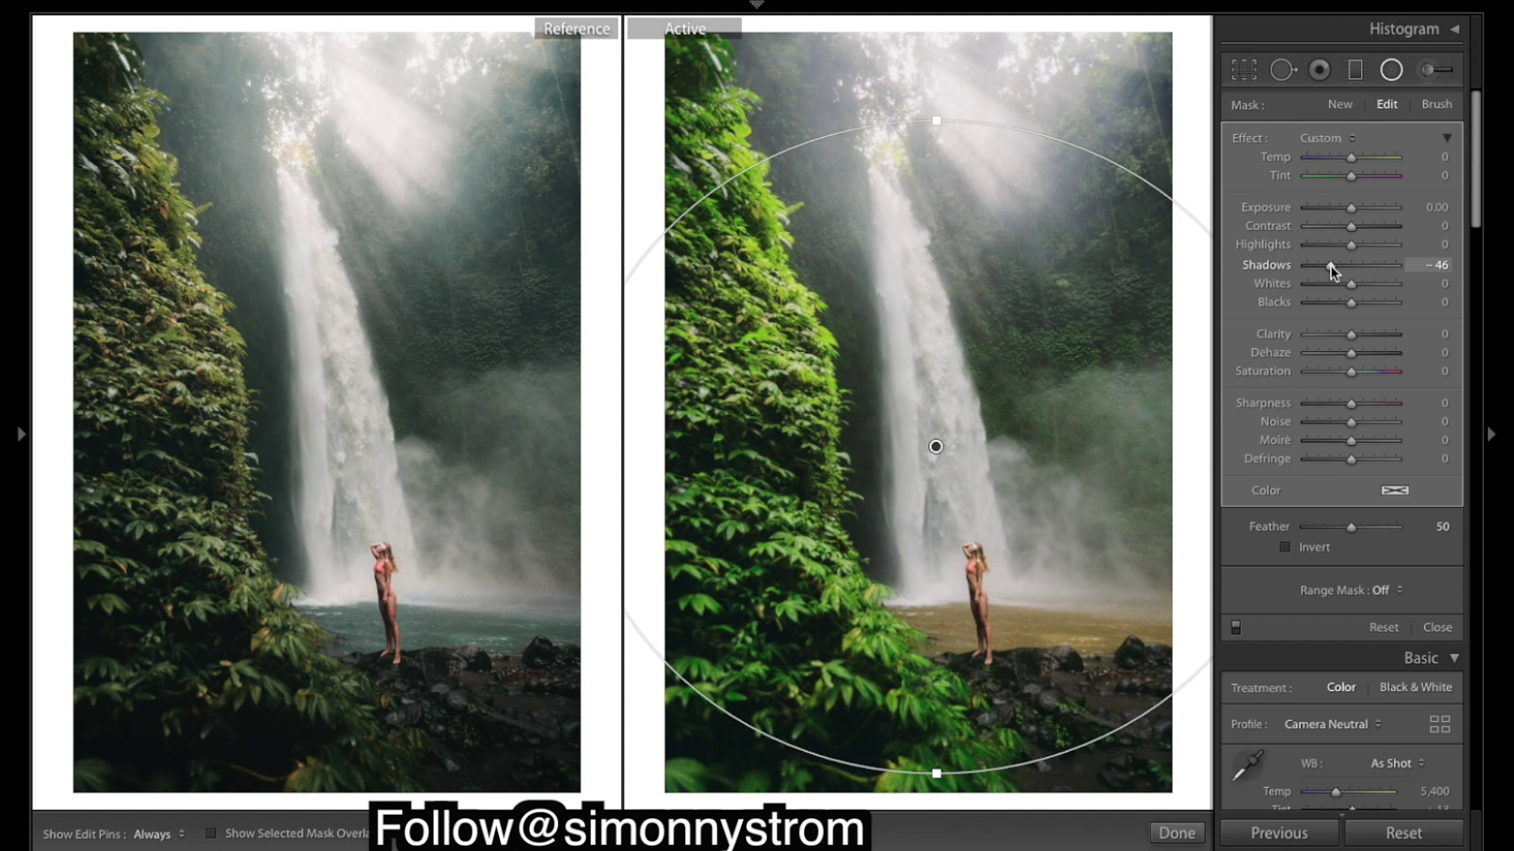
{"action": "left_click_drag", "start_coordinate": [1331, 267], "coordinate": [1328, 266]}
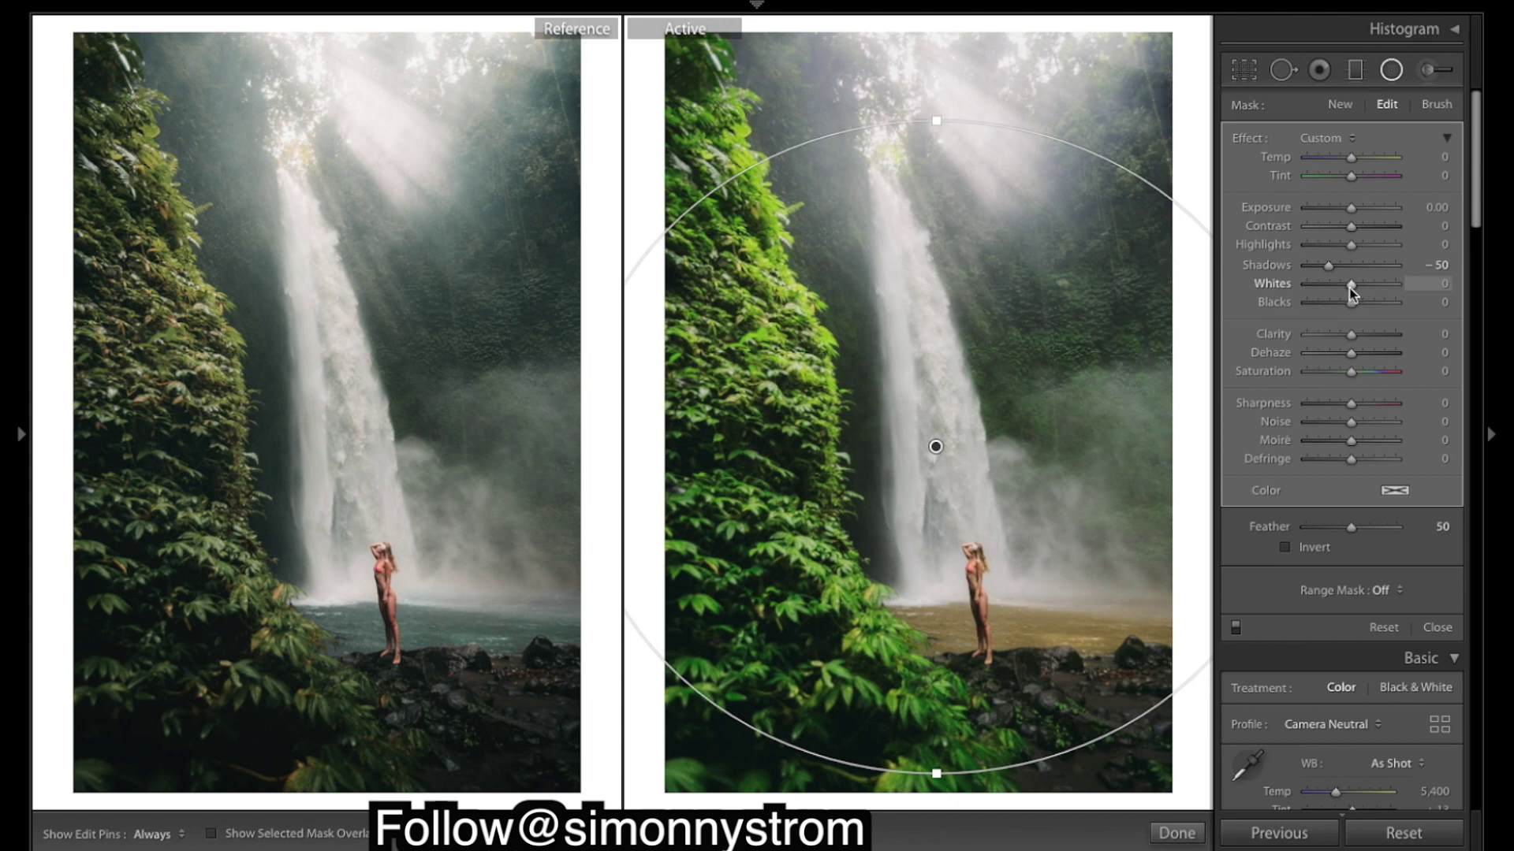
{"action": "left_click_drag", "start_coordinate": [1353, 304], "coordinate": [1346, 305]}
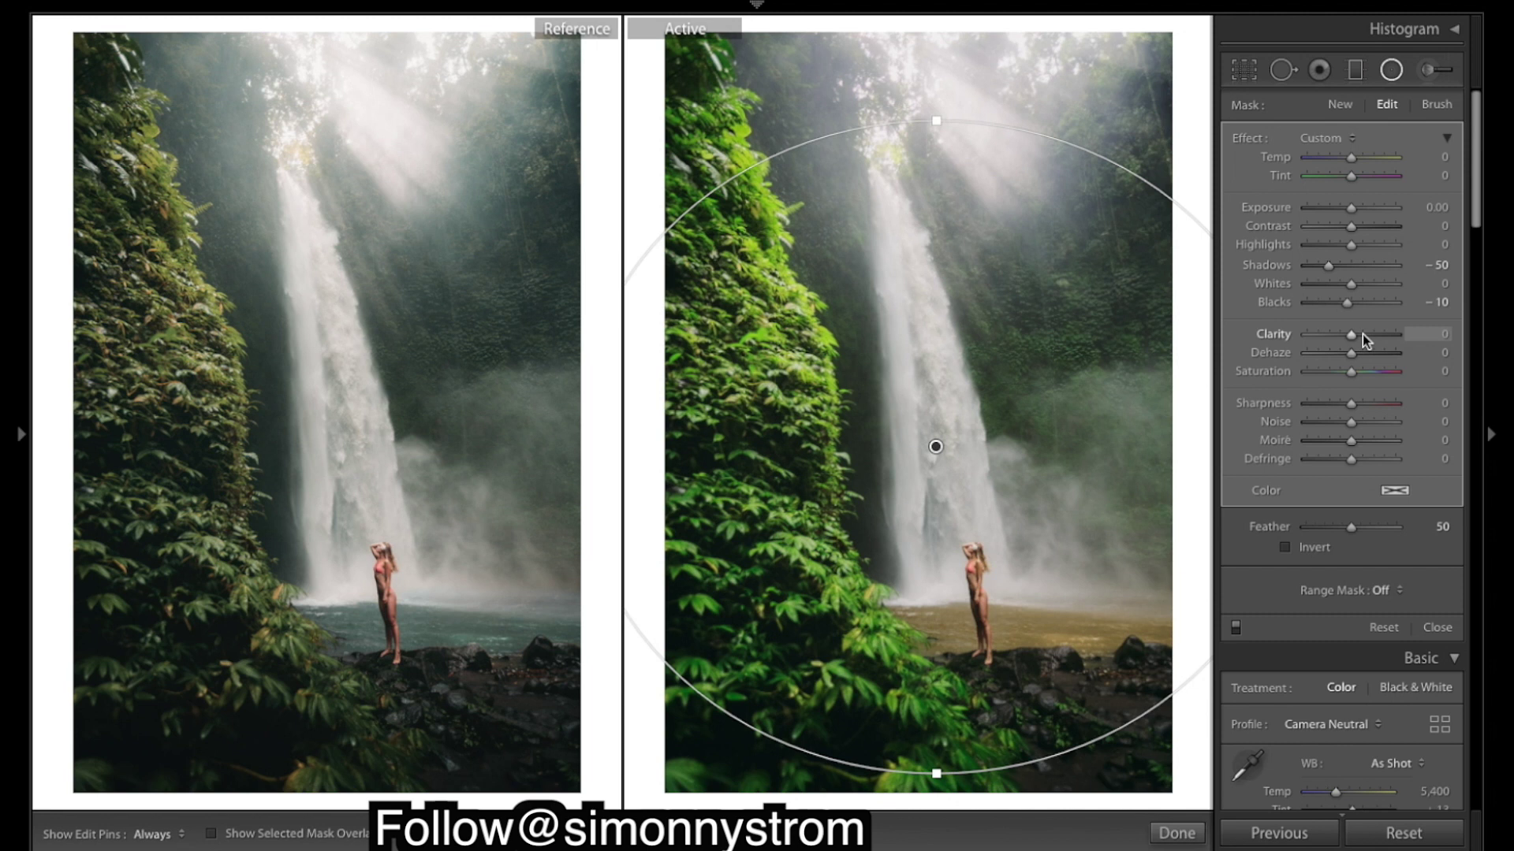
{"action": "left_click", "coordinate": [1365, 335]}
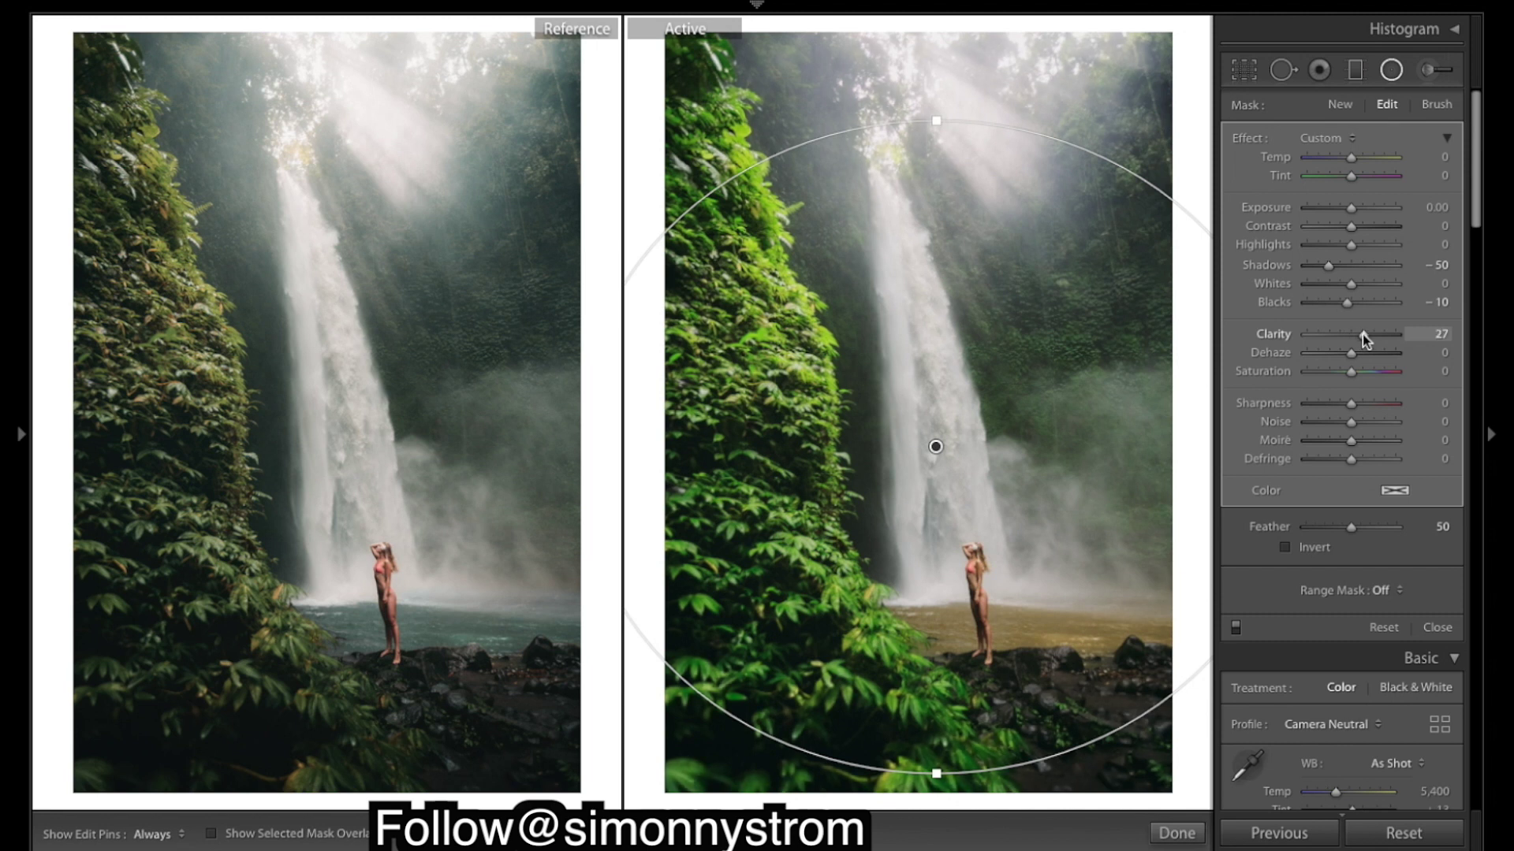
{"action": "left_click_drag", "start_coordinate": [1354, 337], "coordinate": [1353, 339]}
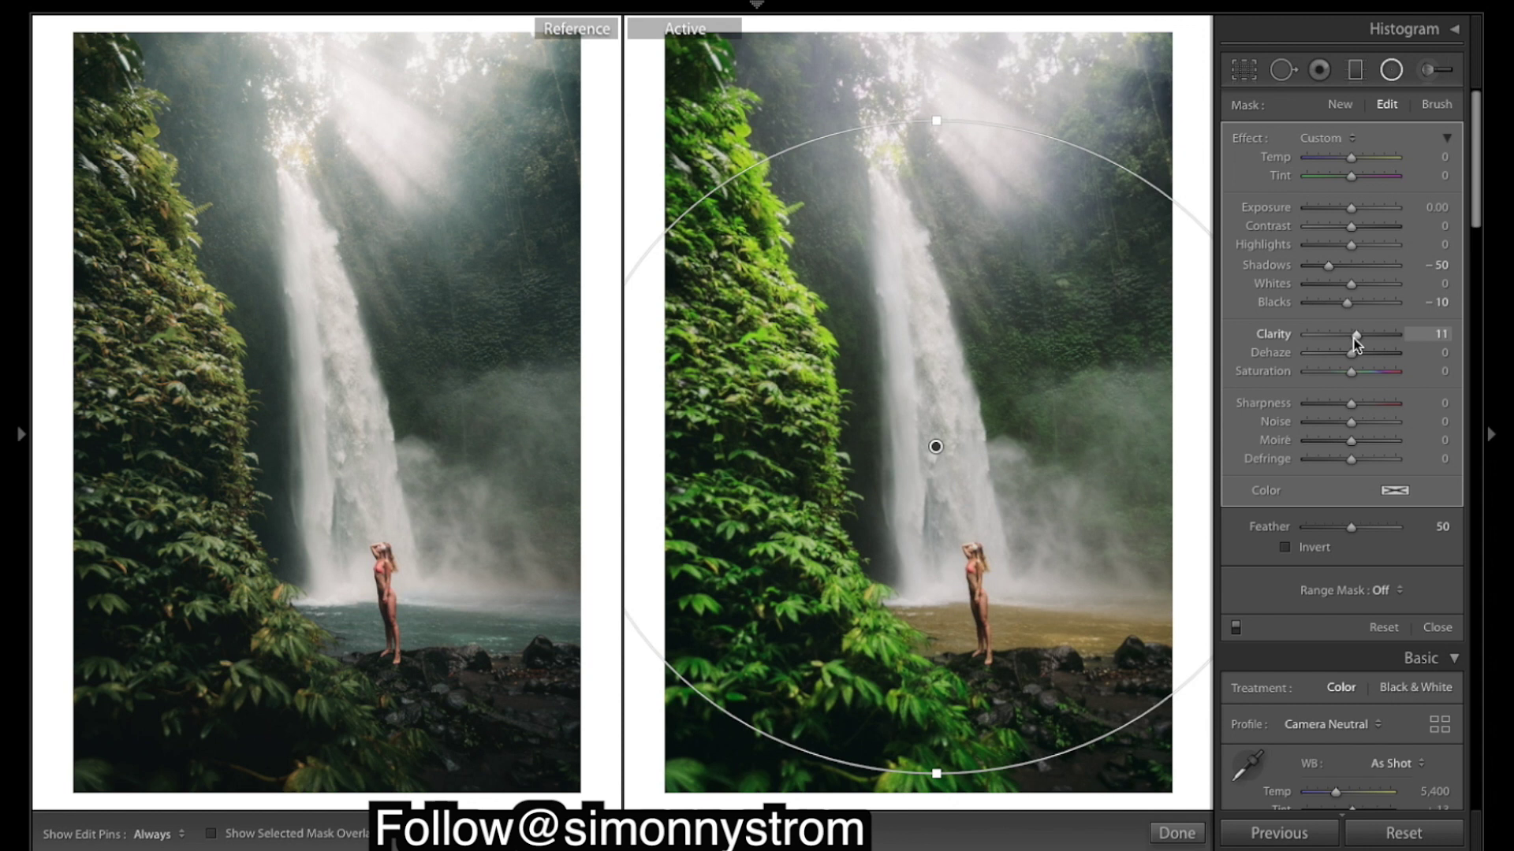
{"action": "left_click_drag", "start_coordinate": [1354, 339], "coordinate": [1353, 338]}
{"action": "left_click_drag", "start_coordinate": [1355, 340], "coordinate": [1352, 339]}
{"action": "left_click_drag", "start_coordinate": [1353, 337], "coordinate": [1353, 337]}
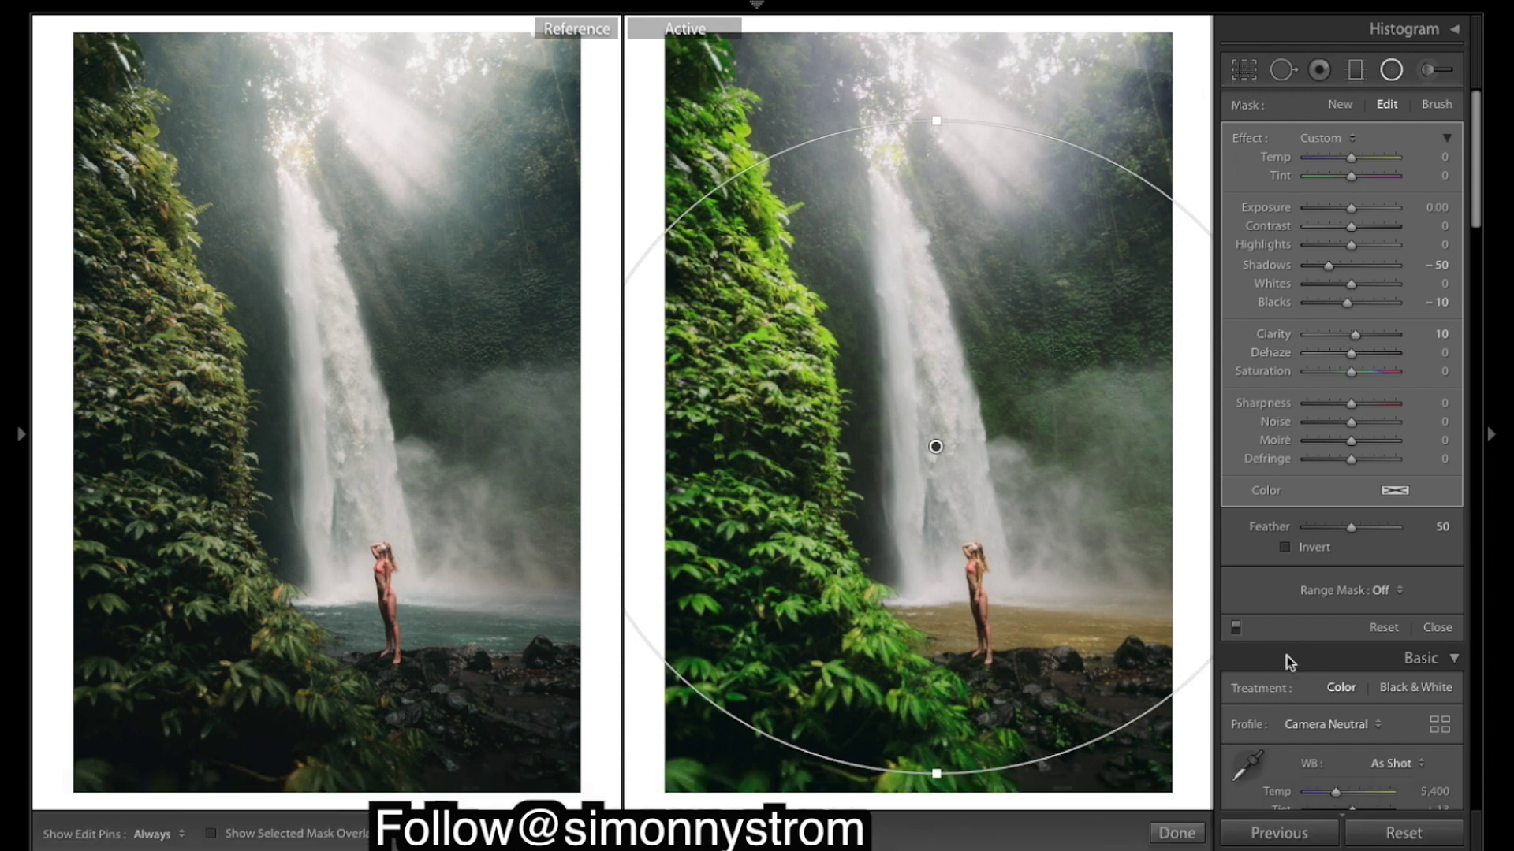
{"action": "left_click", "coordinate": [1183, 833]}
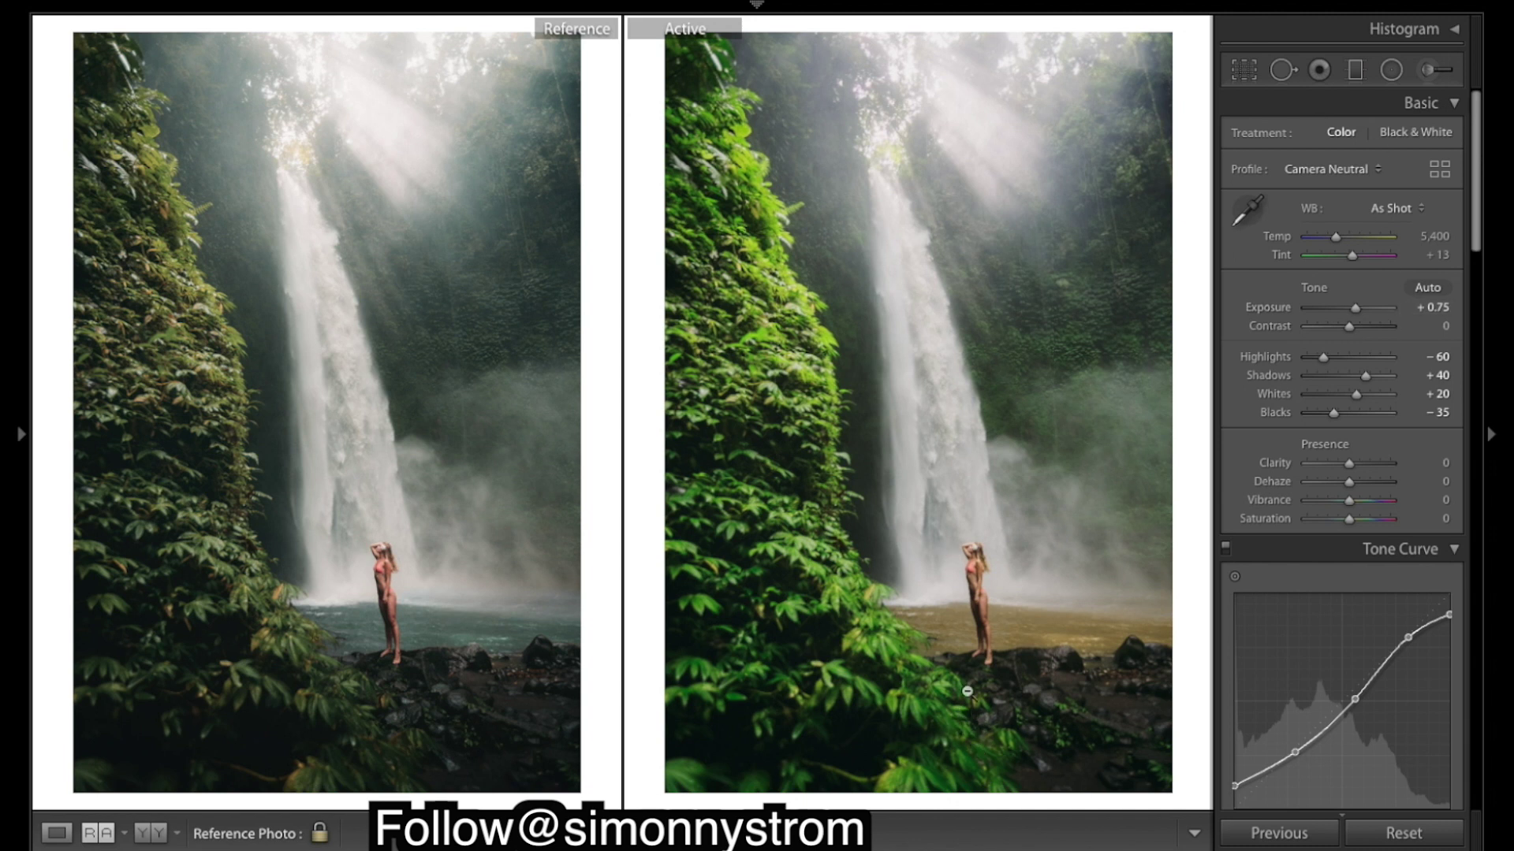
Add a slightly tilted graduated filter rising from the bottom of the photo, centred on the rocks just below the woman.
{"action": "left_click", "coordinate": [1355, 69]}
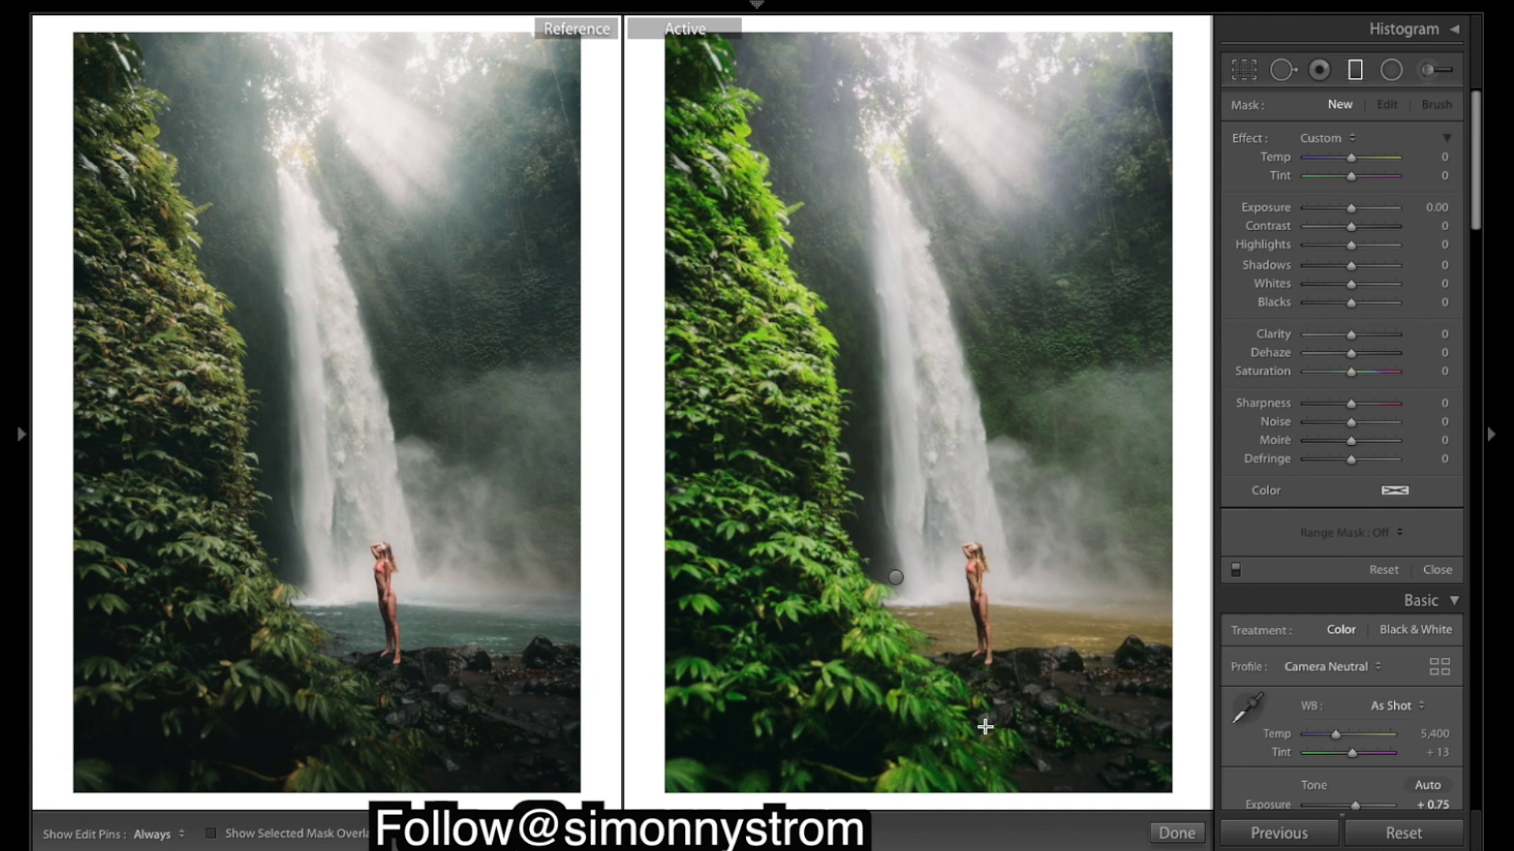
{"action": "left_click_drag", "start_coordinate": [984, 749], "coordinate": [973, 610]}
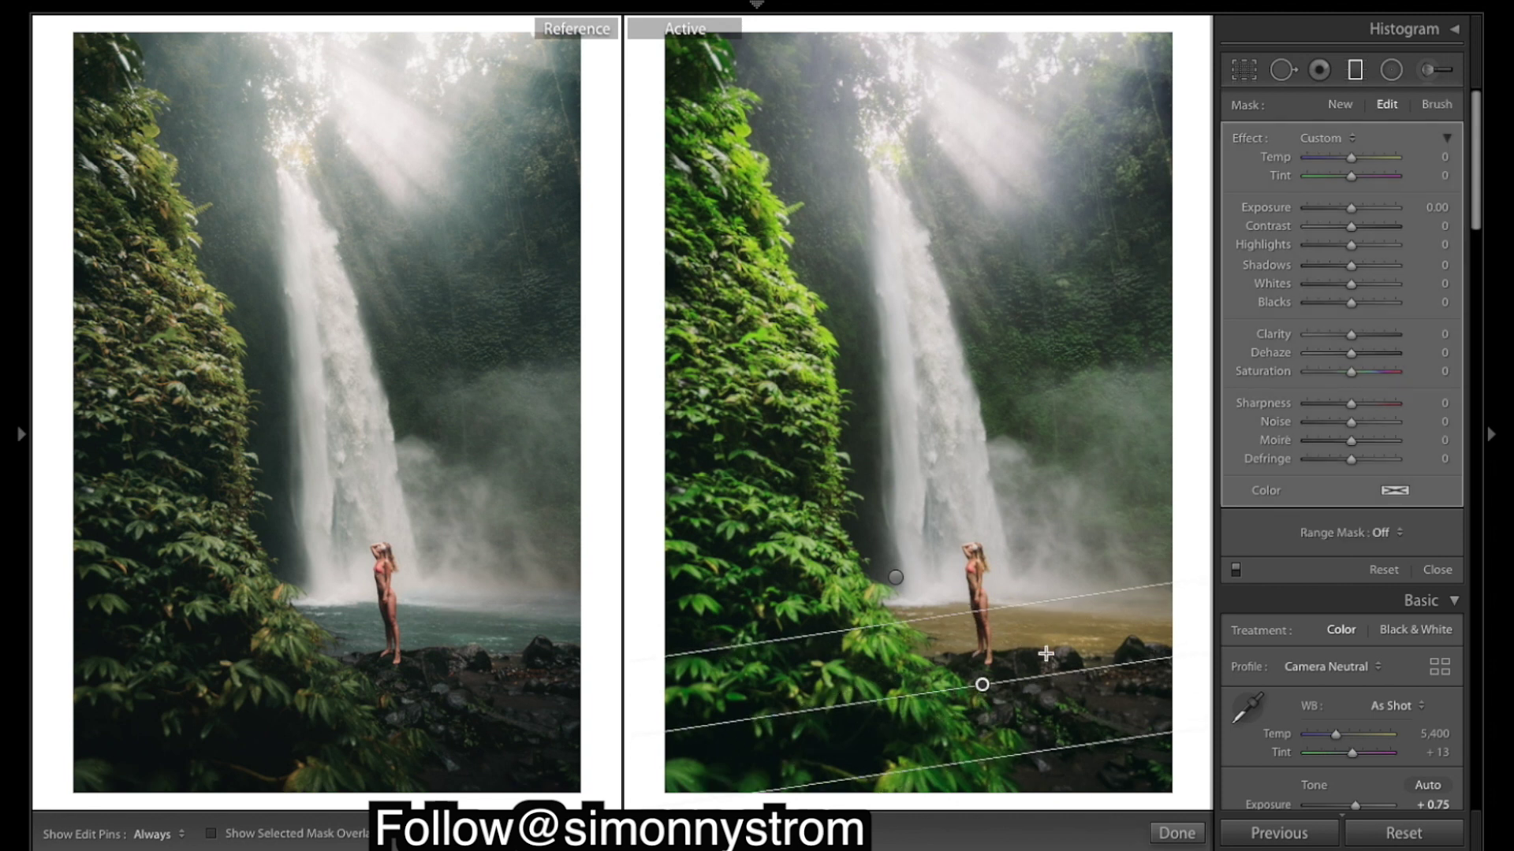
{"action": "left_click_drag", "start_coordinate": [973, 612], "coordinate": [966, 630]}
{"action": "left_click_drag", "start_coordinate": [1077, 678], "coordinate": [1080, 696]}
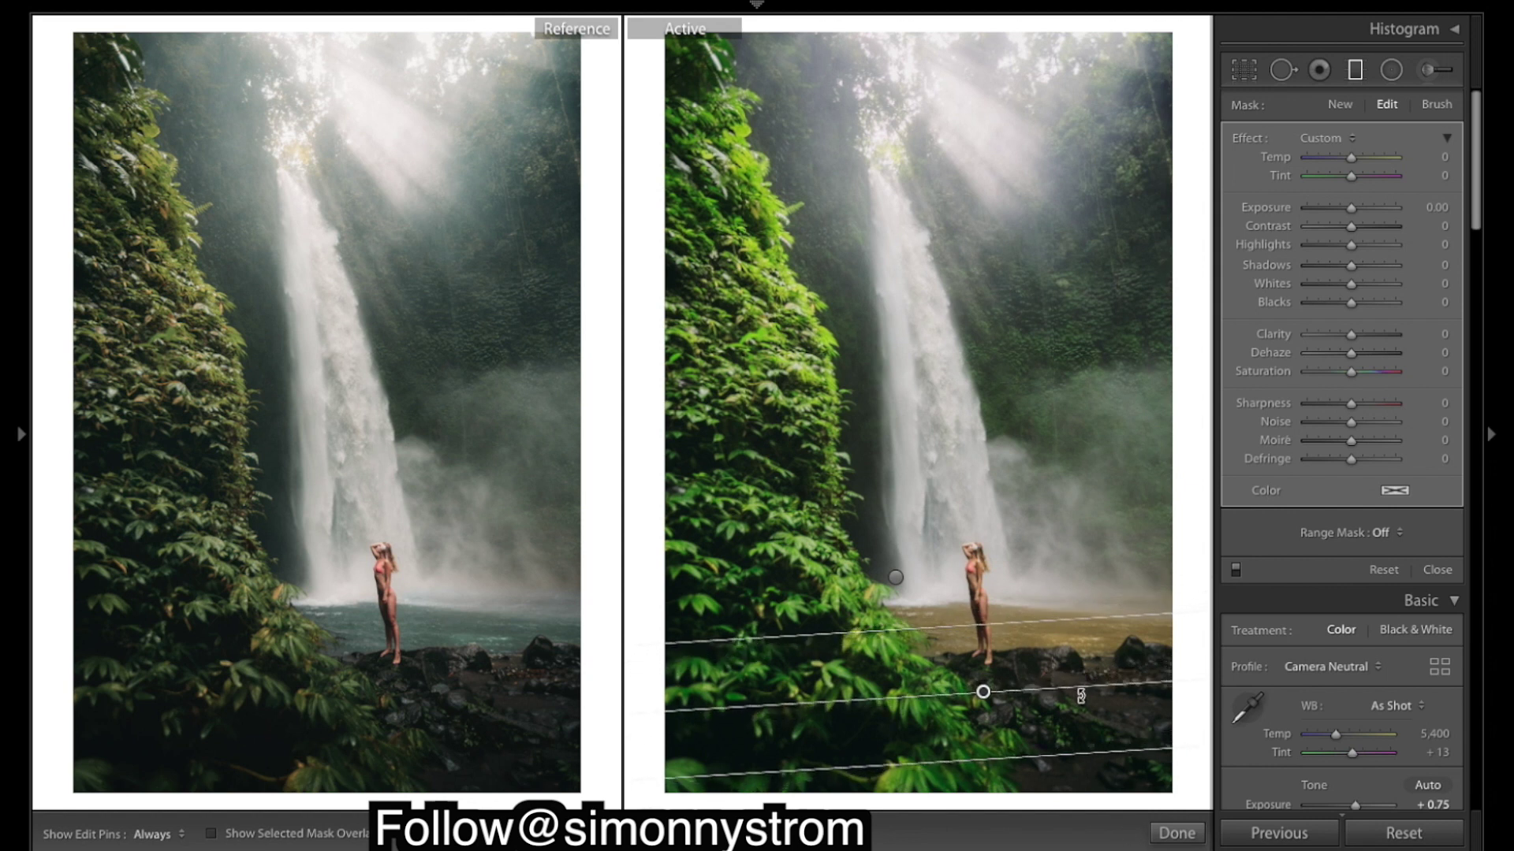
{"action": "left_click_drag", "start_coordinate": [983, 693], "coordinate": [953, 684]}
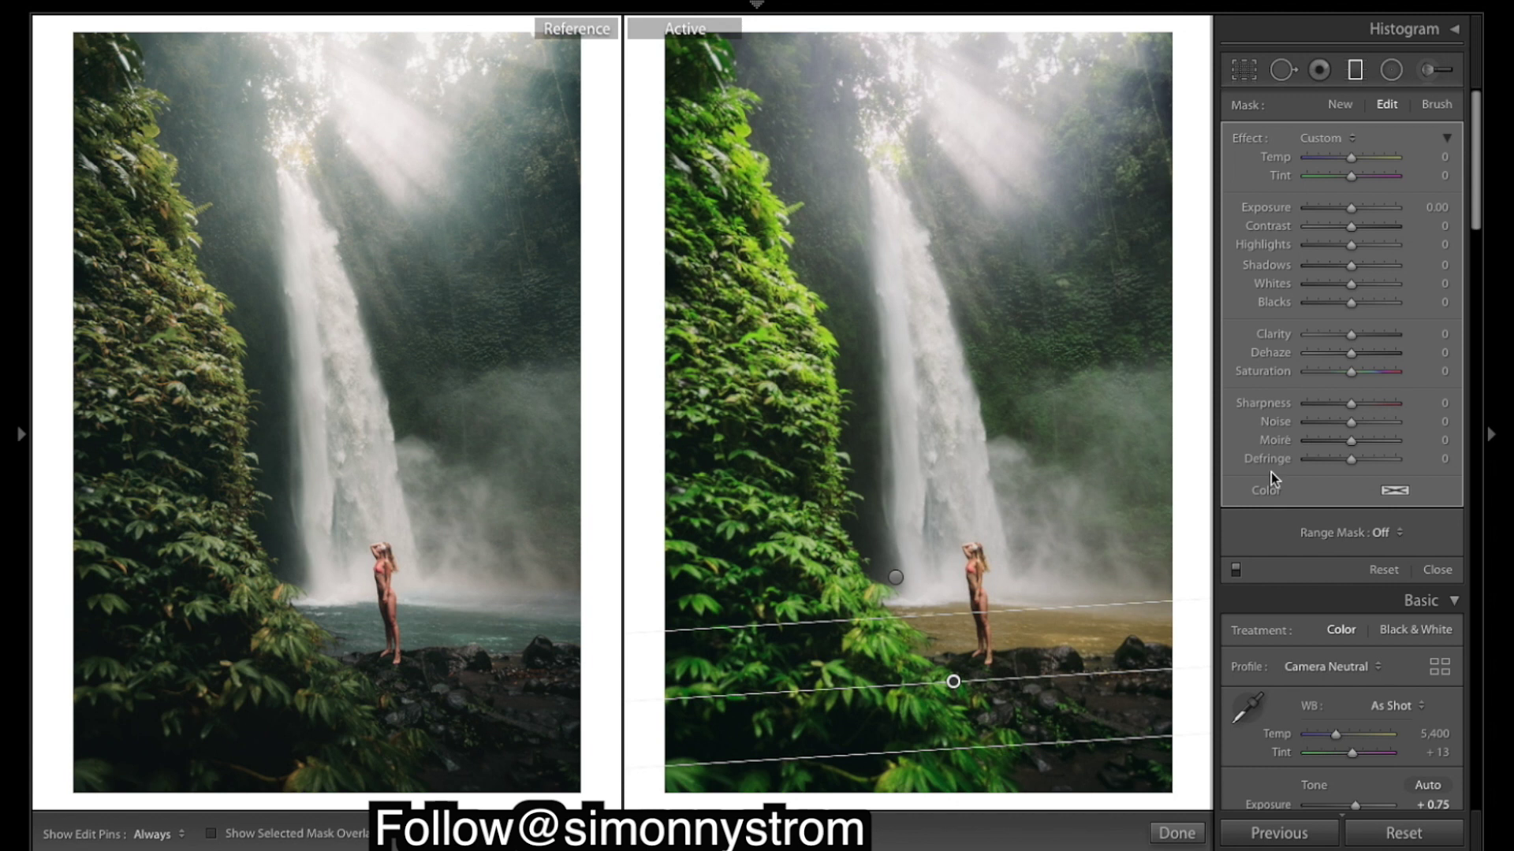
Set the lower graduated filter's Shadows to −45, raise its Highlights to about 22, and close the filter.
{"action": "left_click_drag", "start_coordinate": [1351, 265], "coordinate": [1335, 268]}
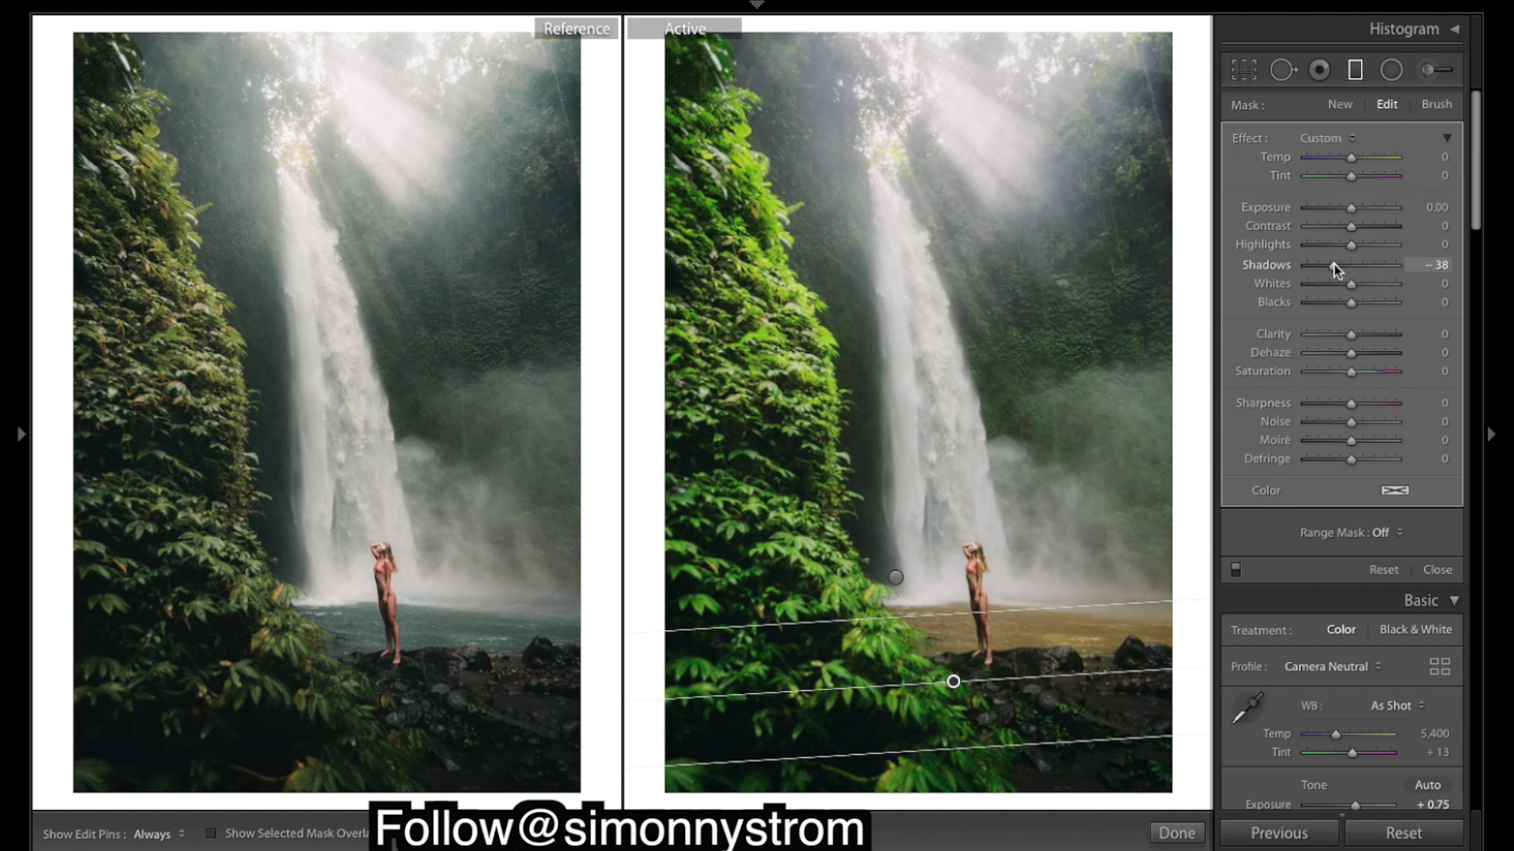
{"action": "left_click_drag", "start_coordinate": [1335, 269], "coordinate": [1331, 268]}
{"action": "left_click_drag", "start_coordinate": [1351, 248], "coordinate": [1362, 252]}
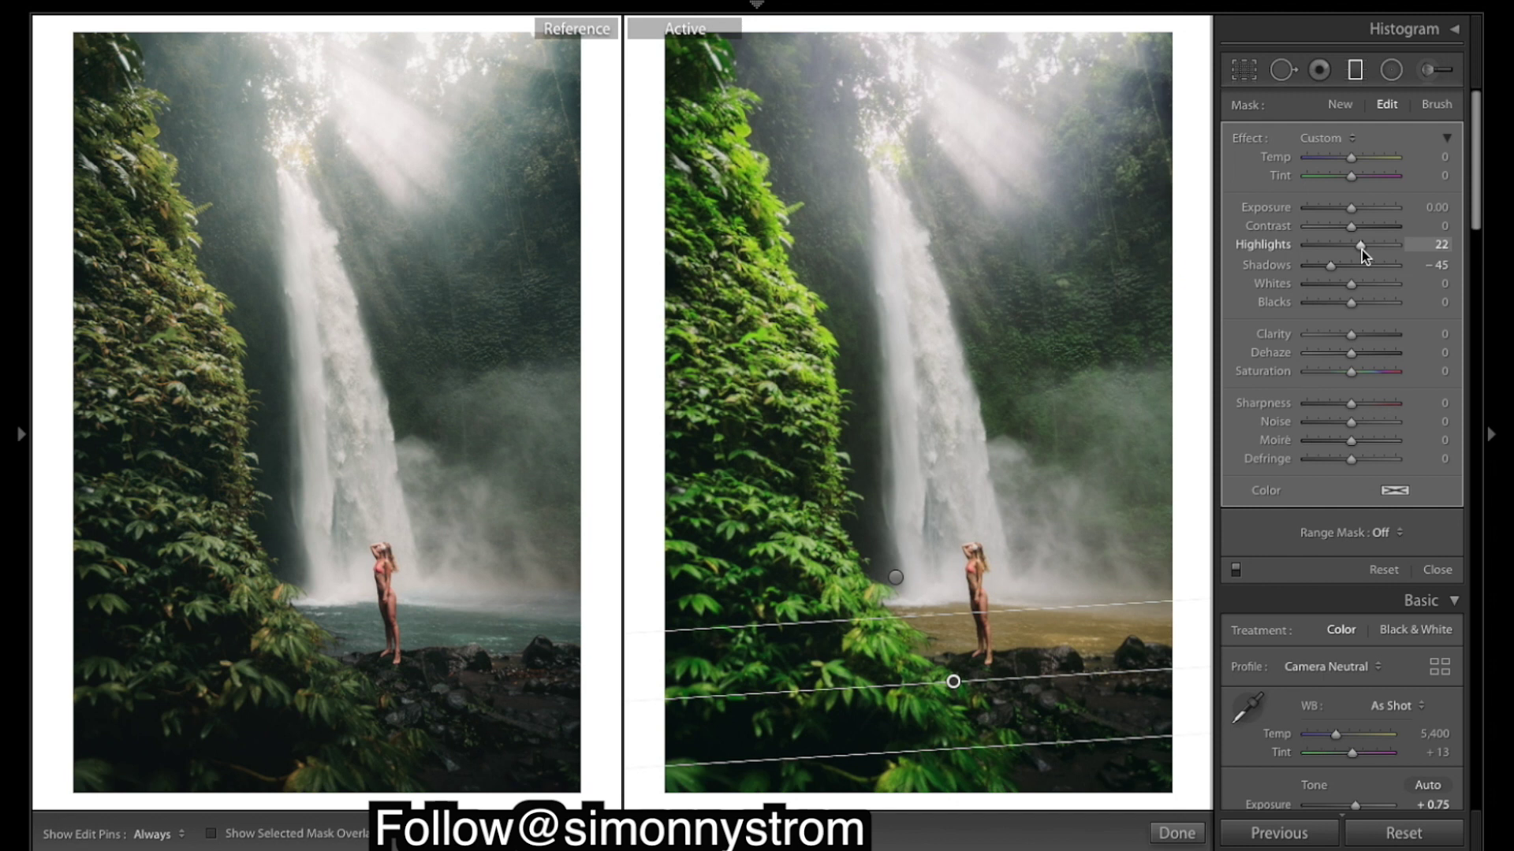
{"action": "left_click_drag", "start_coordinate": [1361, 249], "coordinate": [1360, 249]}
{"action": "left_click", "coordinate": [1412, 570]}
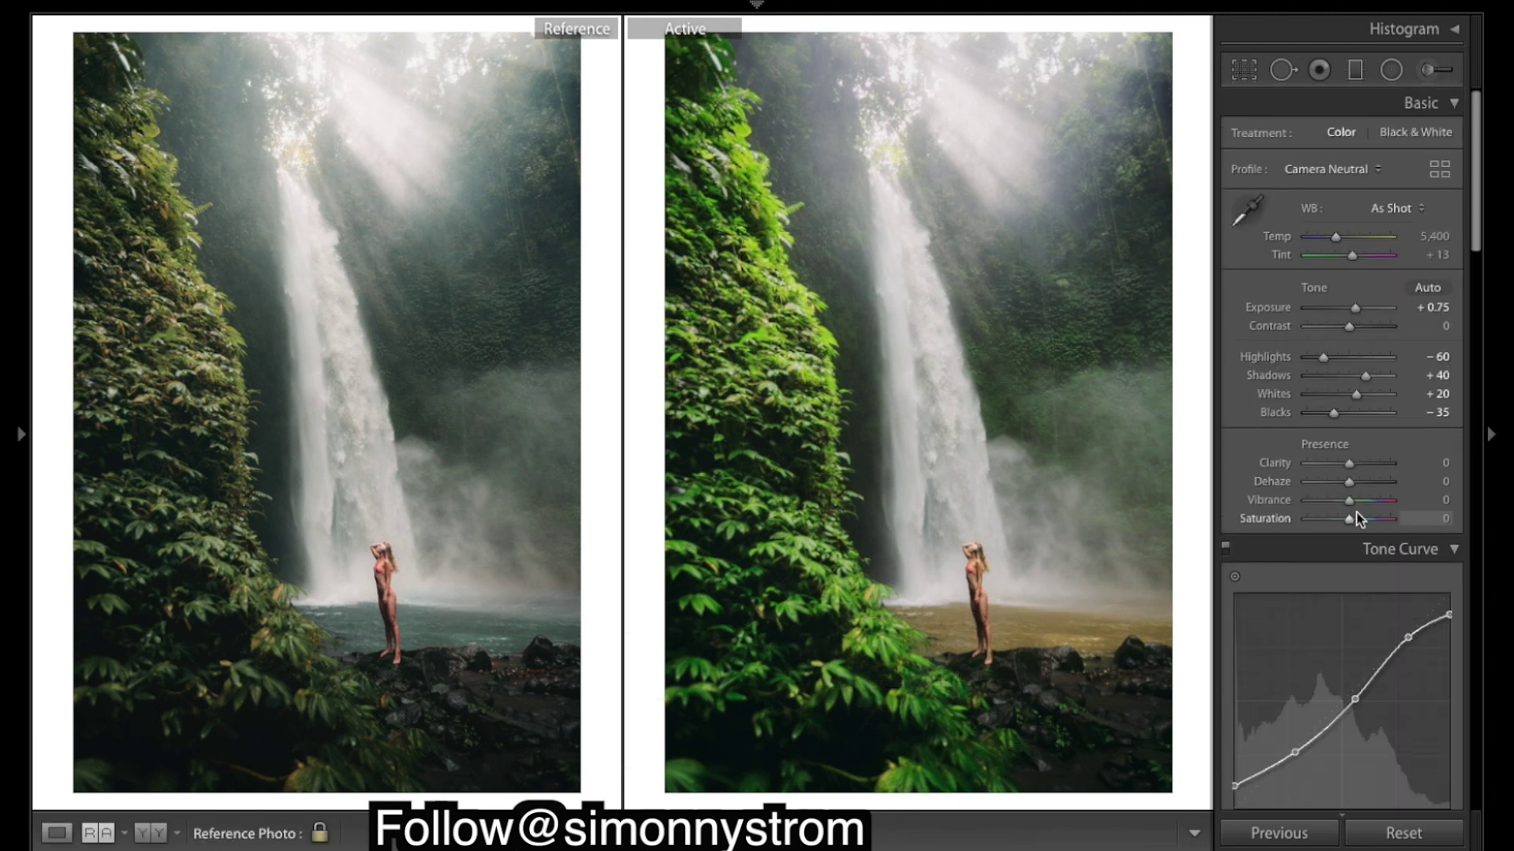
Set split toning to Hue 48 and Saturation 5 for highlights, Hue 195 and Saturation 5 for shadows, with Balance at +30.
{"action": "scroll", "coordinate": [1384, 459], "scroll_direction": "down", "scroll_amount": 10}
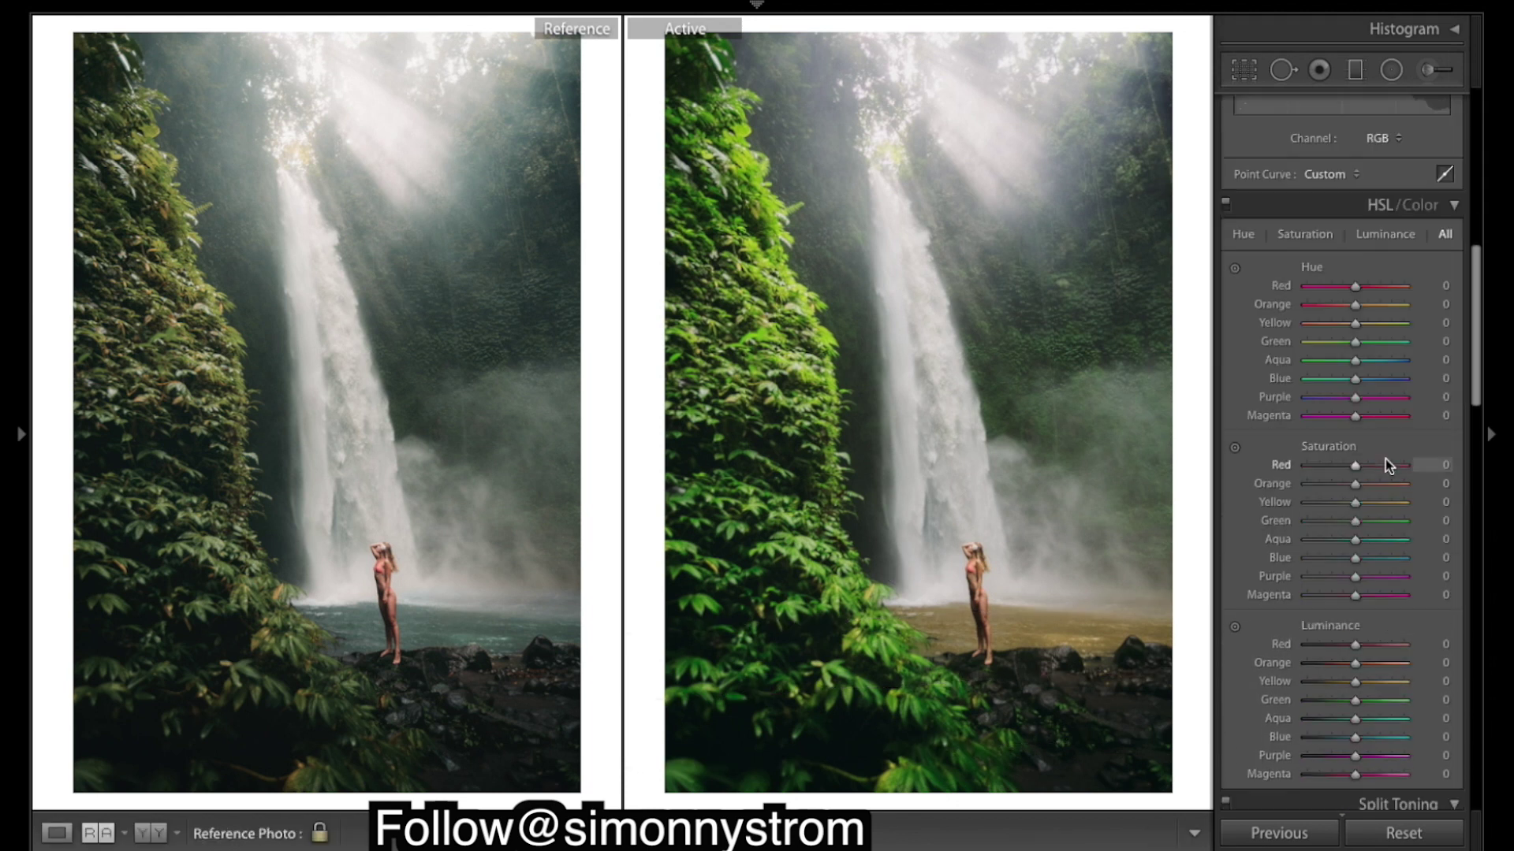
{"action": "scroll", "coordinate": [1385, 459], "scroll_direction": "down", "scroll_amount": 8}
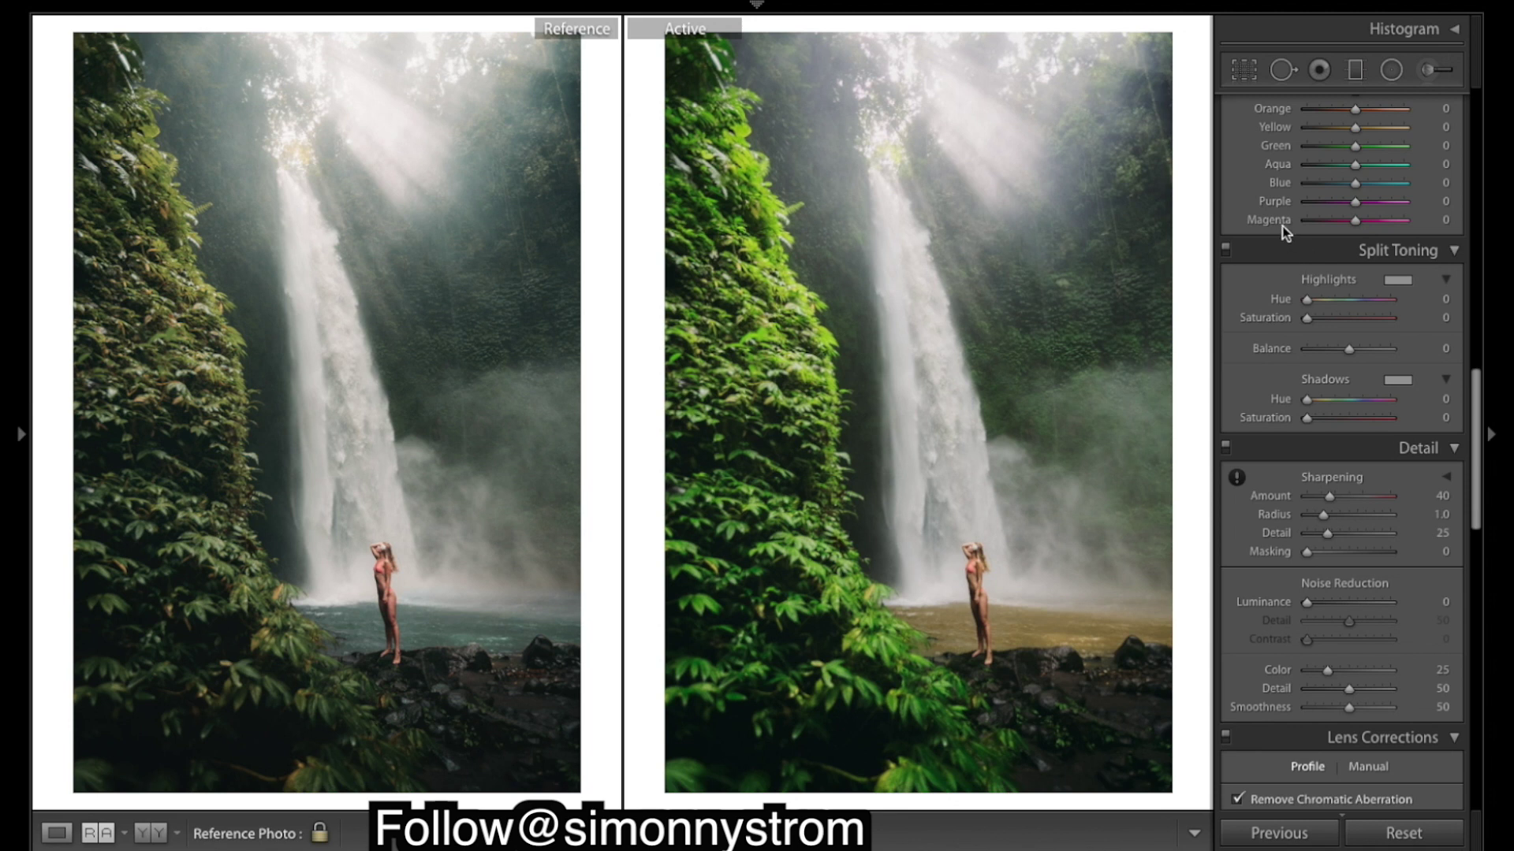
{"action": "left_click_drag", "start_coordinate": [1312, 304], "coordinate": [1318, 305]}
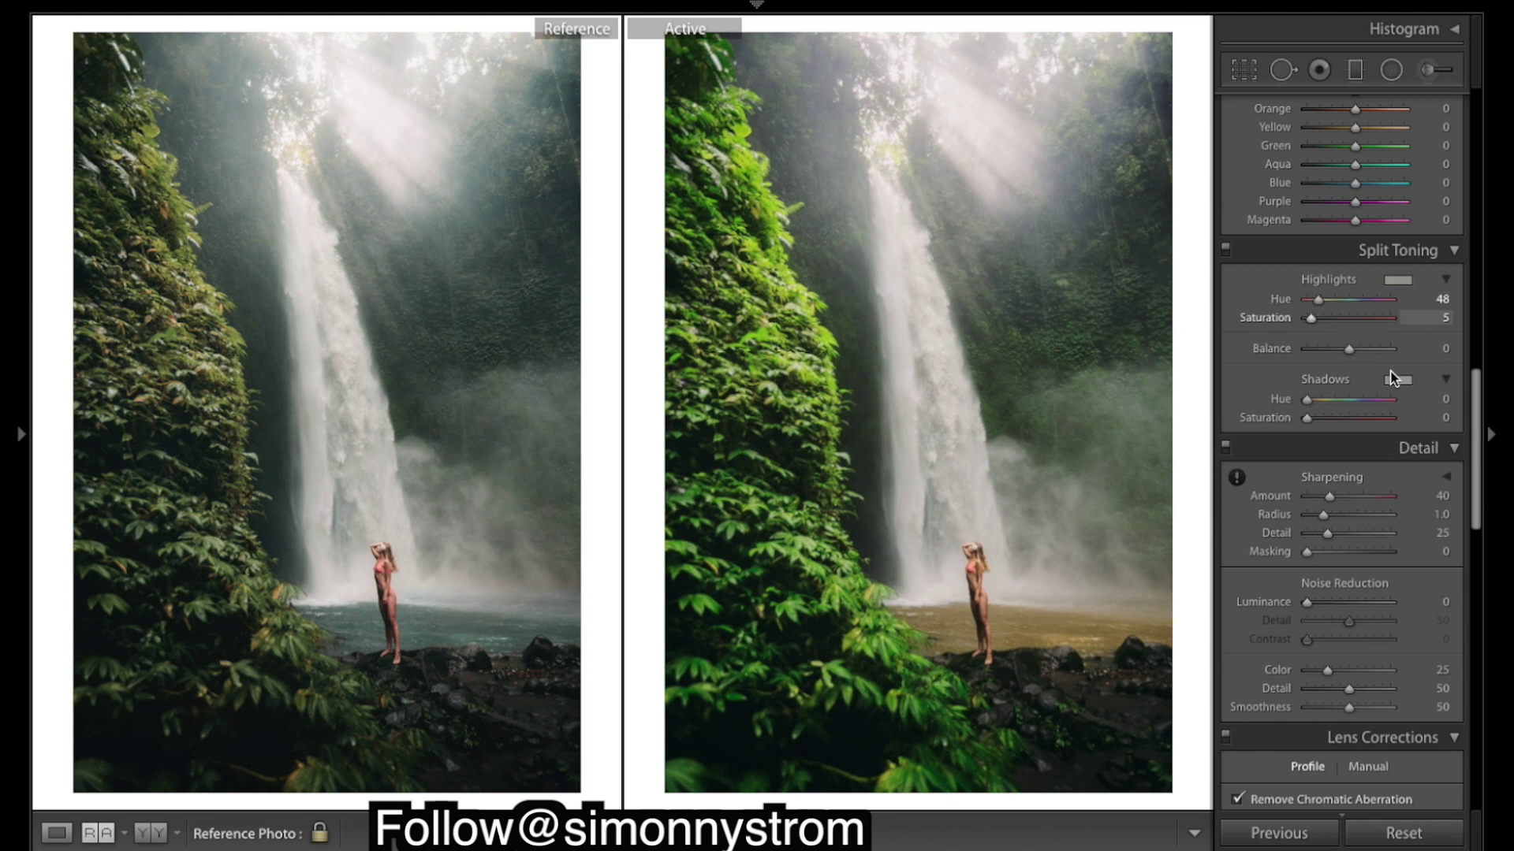
{"action": "left_click_drag", "start_coordinate": [1307, 401], "coordinate": [1353, 405]}
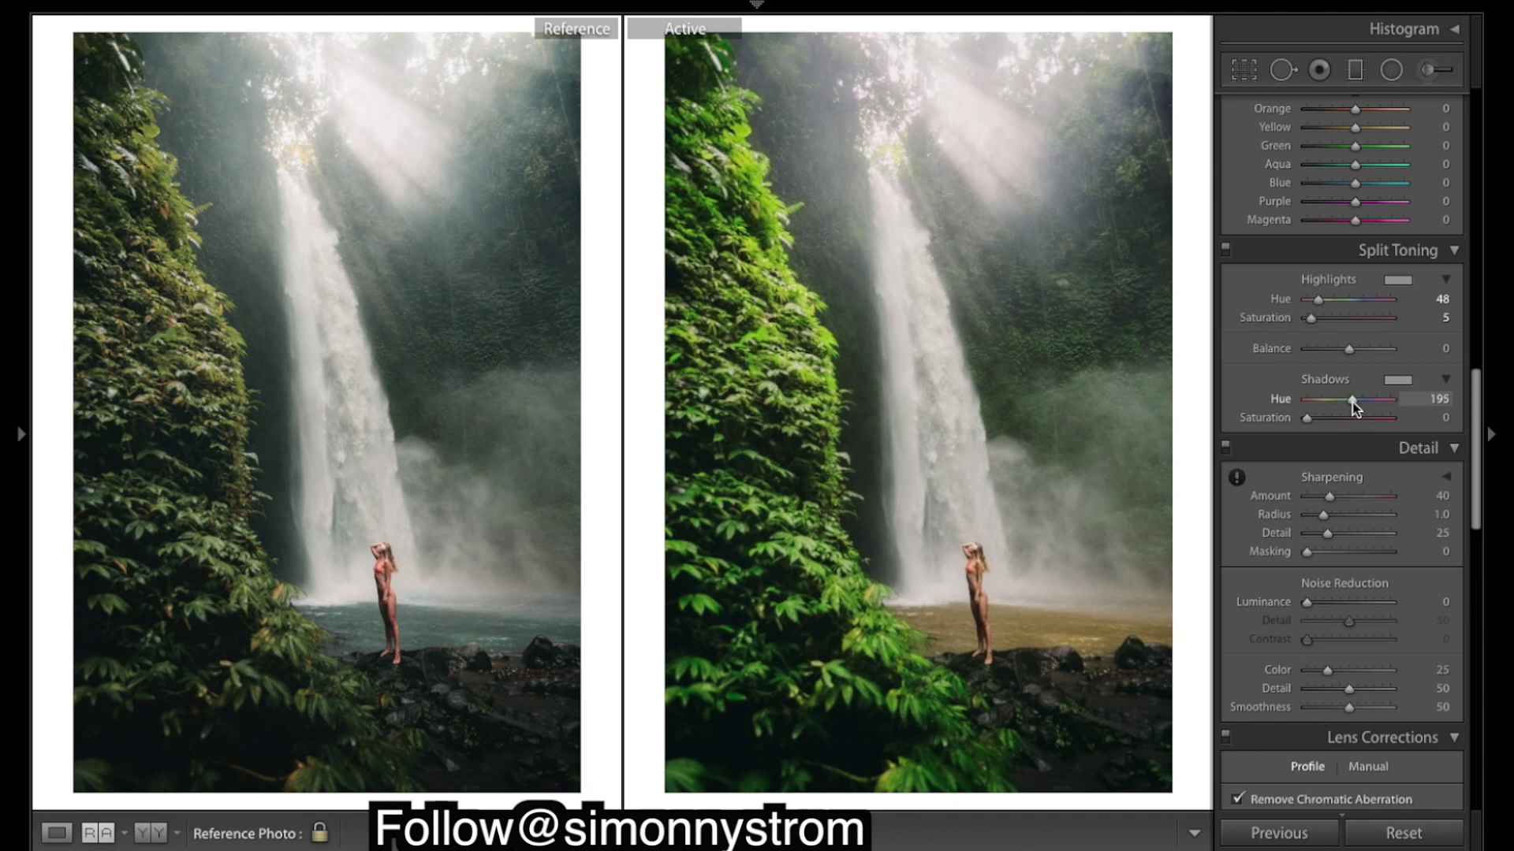
{"action": "left_click_drag", "start_coordinate": [1306, 418], "coordinate": [1311, 418]}
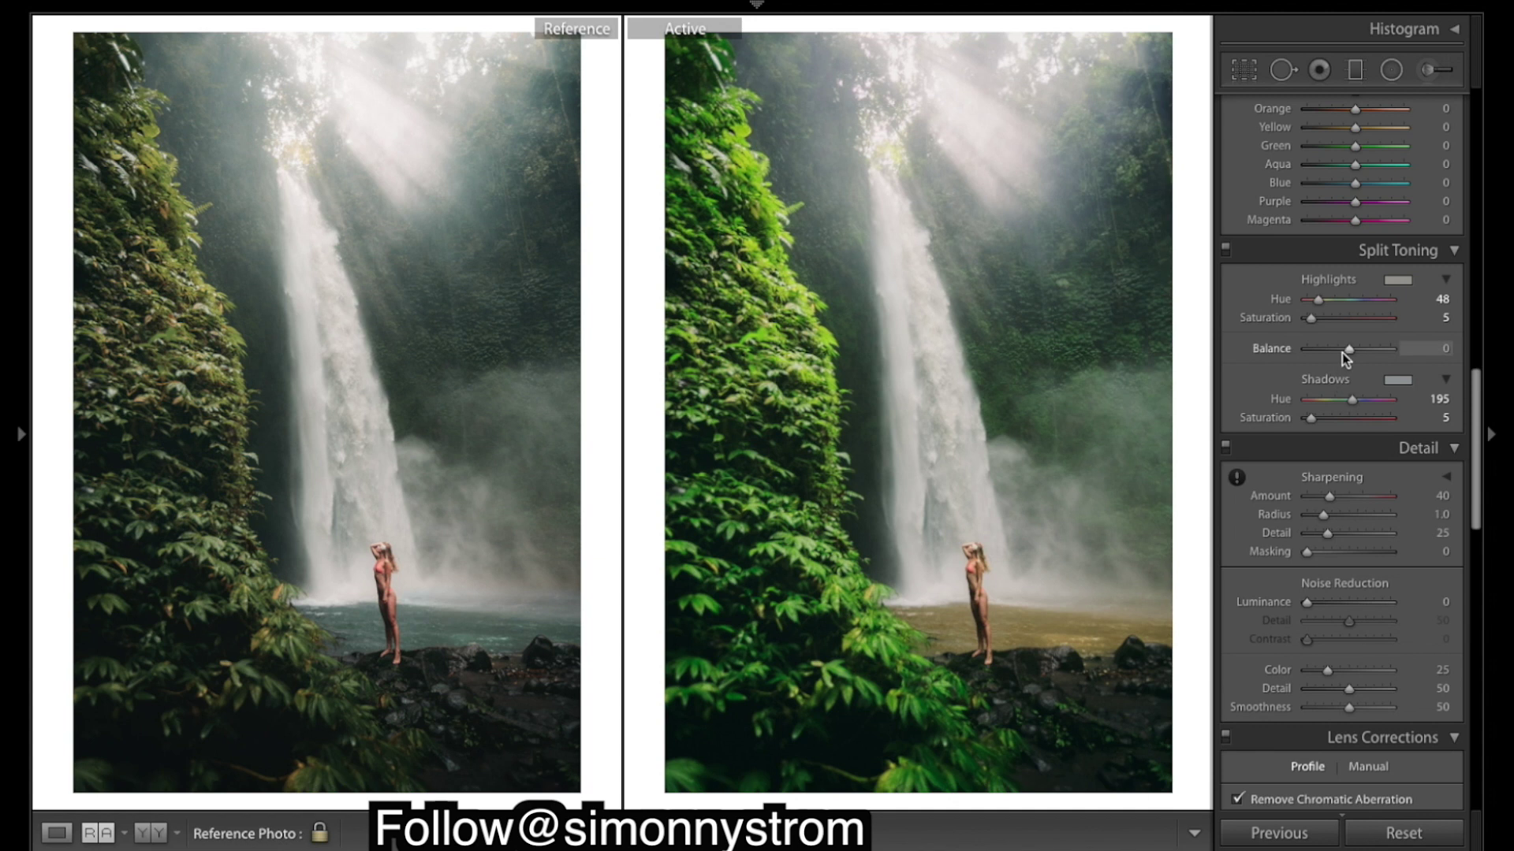
{"action": "left_click_drag", "start_coordinate": [1348, 353], "coordinate": [1223, 304]}
{"action": "left_click_drag", "start_coordinate": [1142, 295], "coordinate": [1367, 383]}
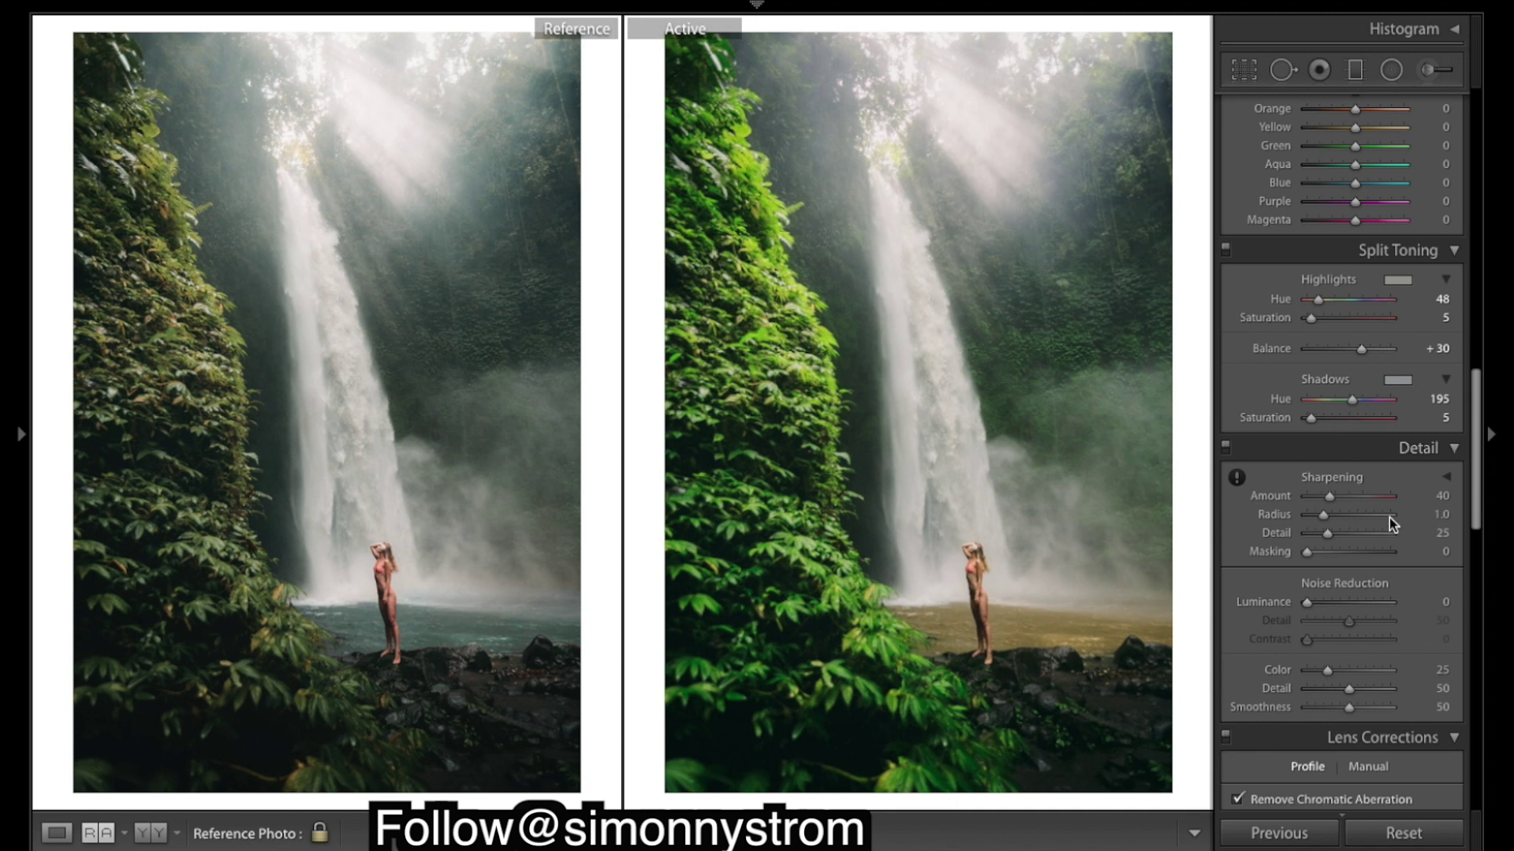
In the camera calibration, set the Green Primary hue to −50, the Blue Primary hue to −45 and the Shadows tint to −2.
{"action": "scroll", "coordinate": [1376, 478], "scroll_direction": "down", "scroll_amount": 2}
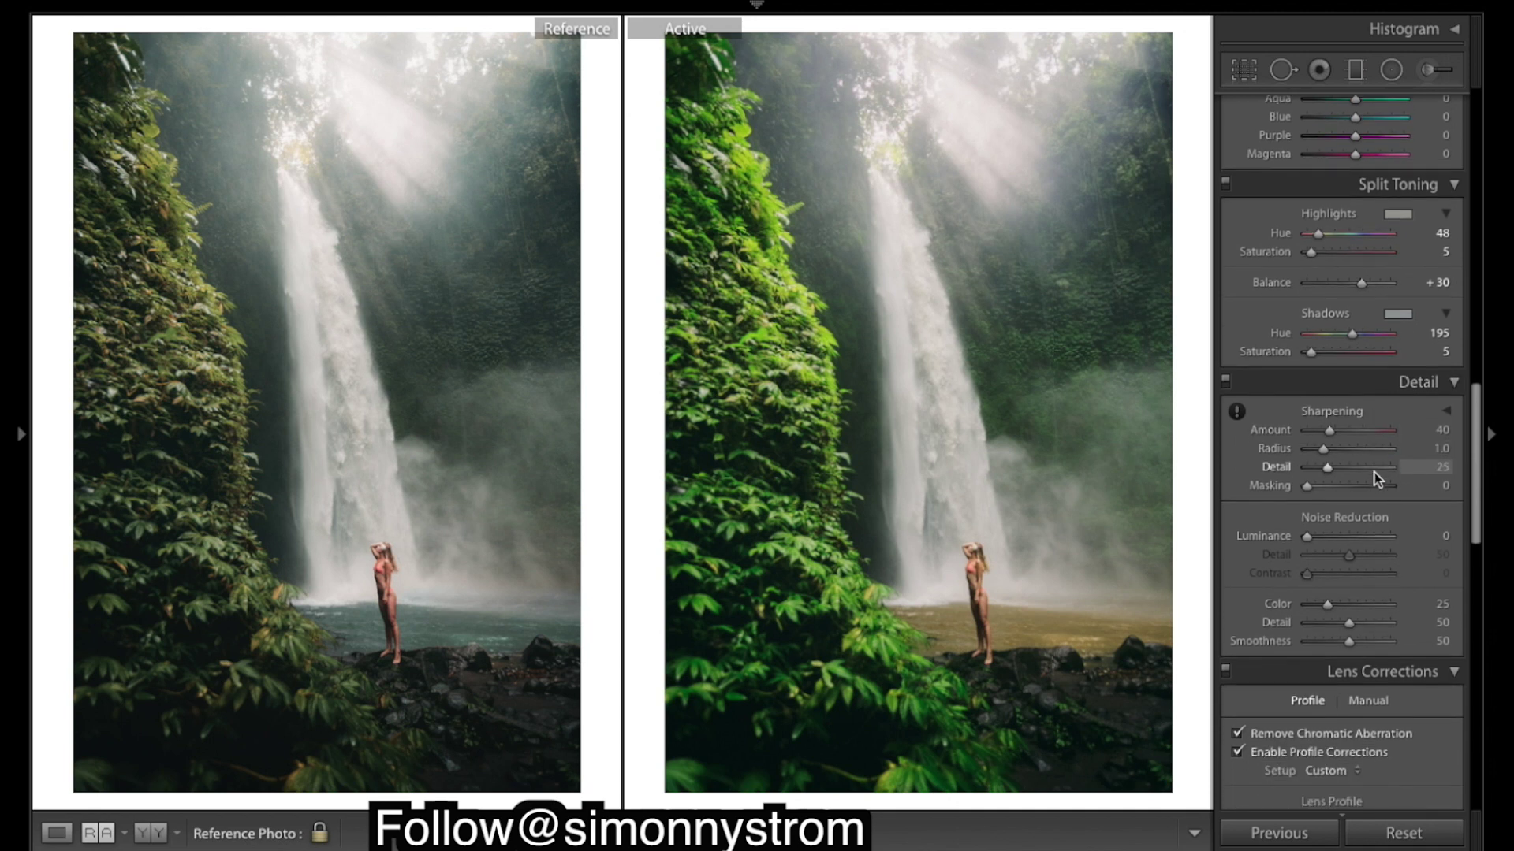
{"action": "scroll", "coordinate": [1374, 471], "scroll_direction": "down", "scroll_amount": 2}
{"action": "scroll", "coordinate": [1374, 471], "scroll_direction": "up", "scroll_amount": 3}
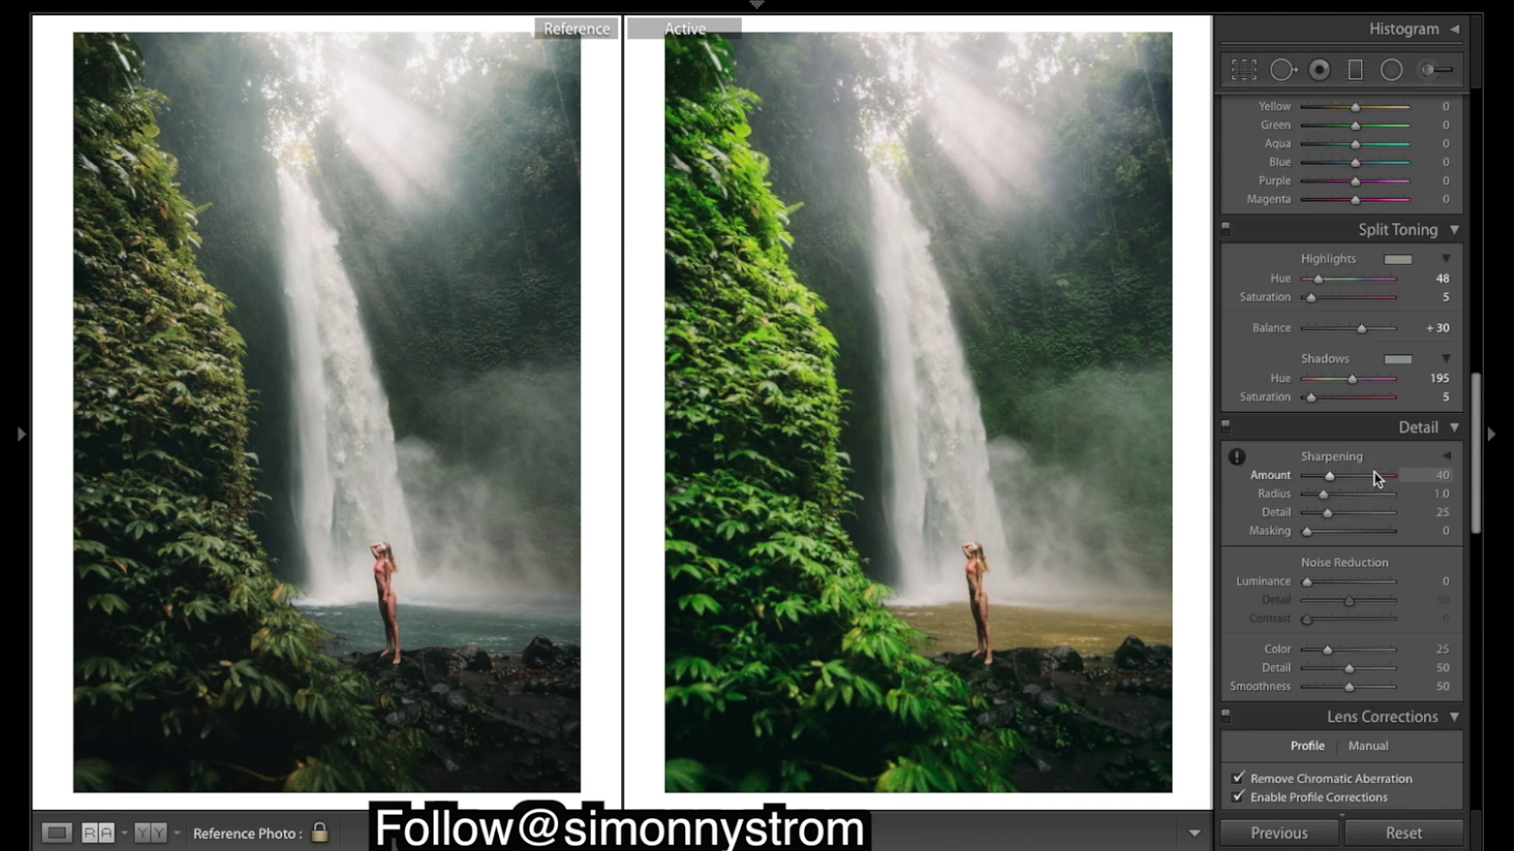
{"action": "scroll", "coordinate": [1374, 472], "scroll_direction": "down", "scroll_amount": 15}
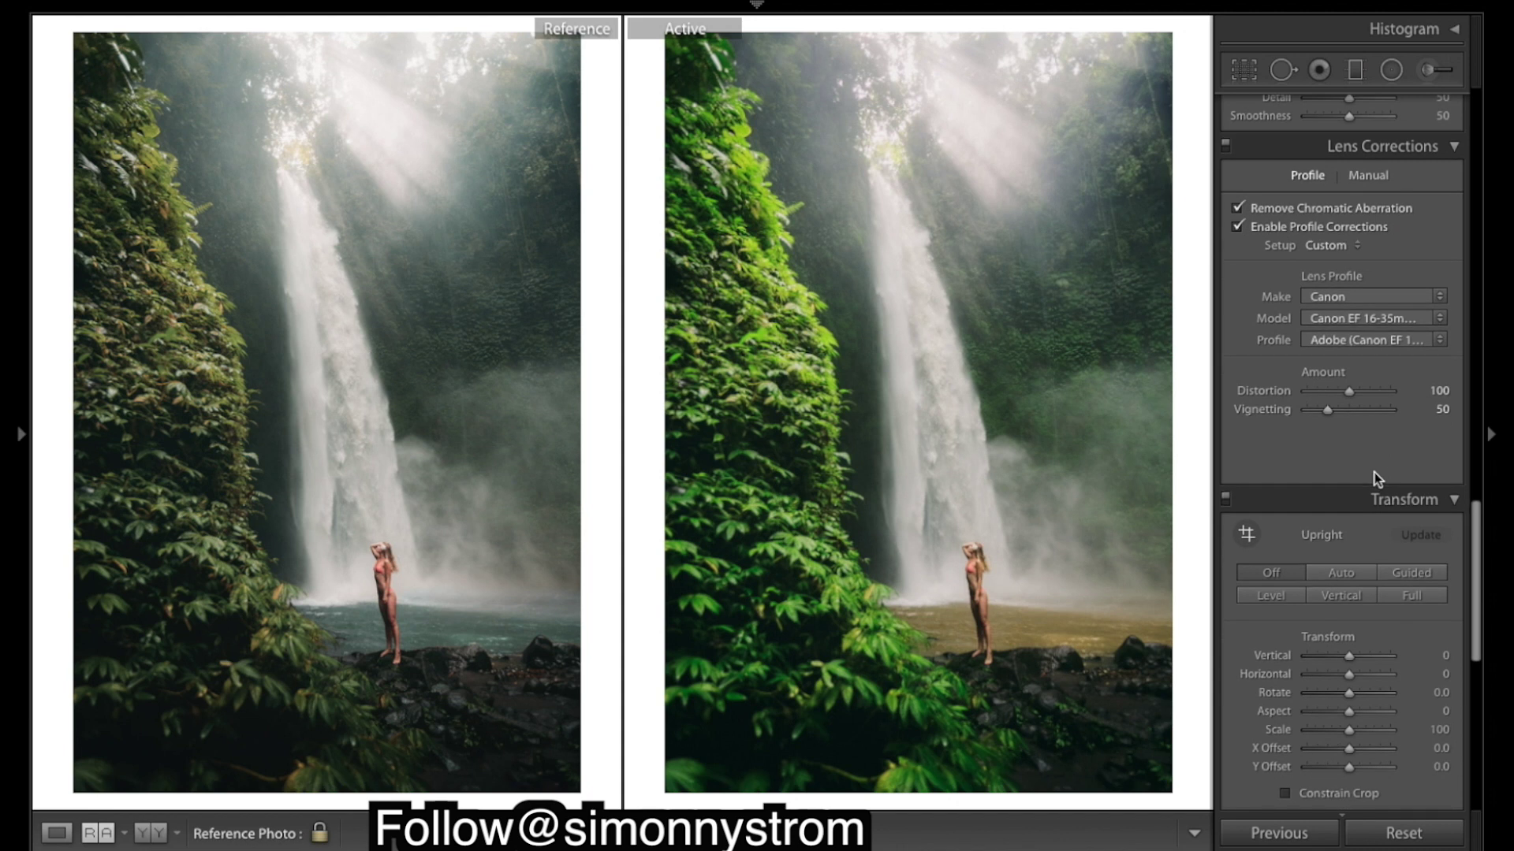
{"action": "scroll", "coordinate": [1374, 472], "scroll_direction": "down", "scroll_amount": 17}
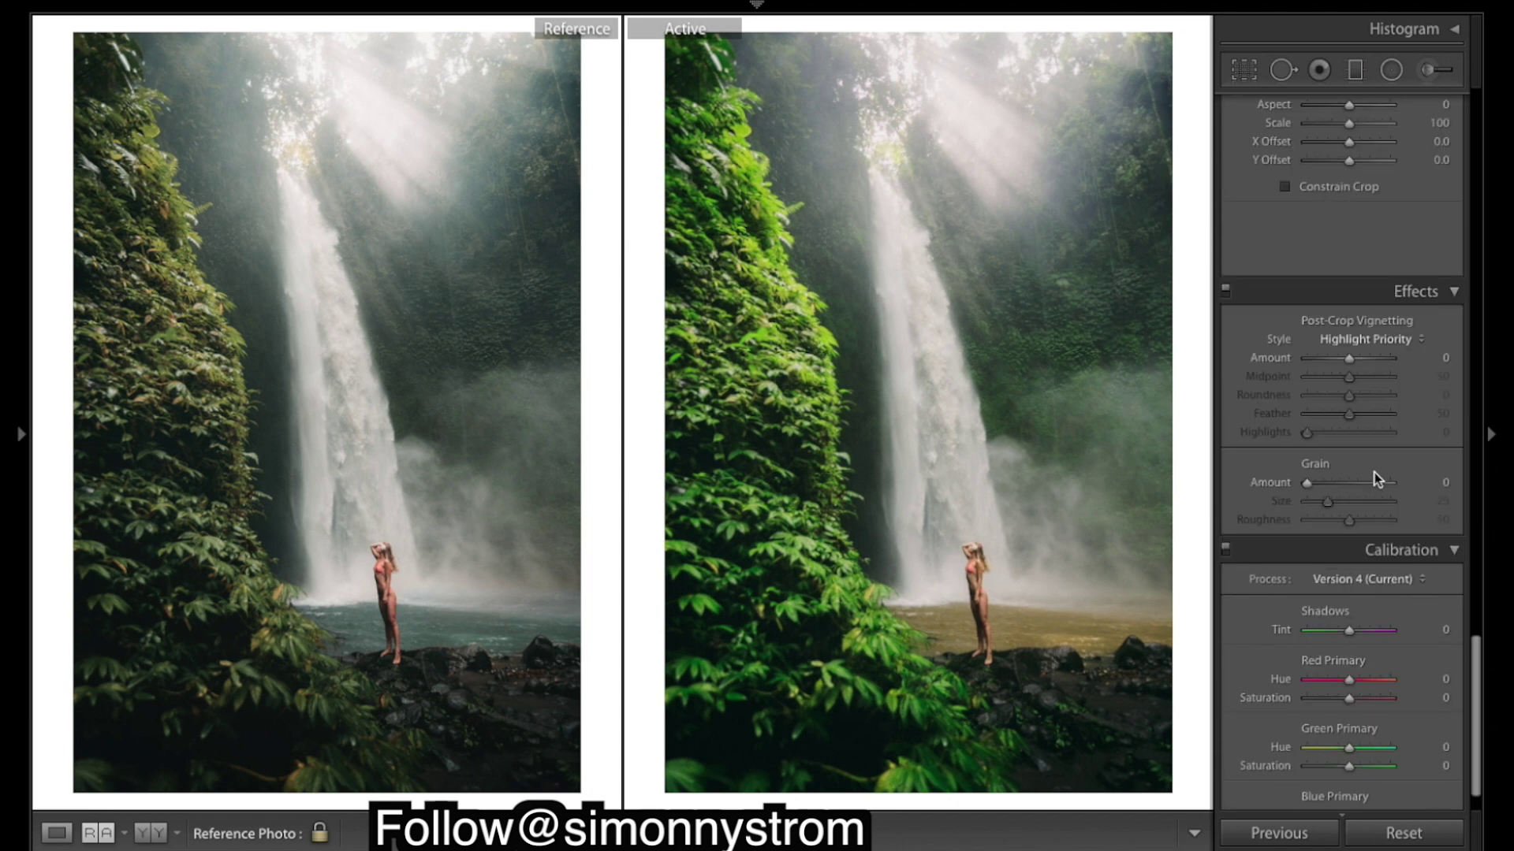
{"action": "left_click", "coordinate": [1326, 698]}
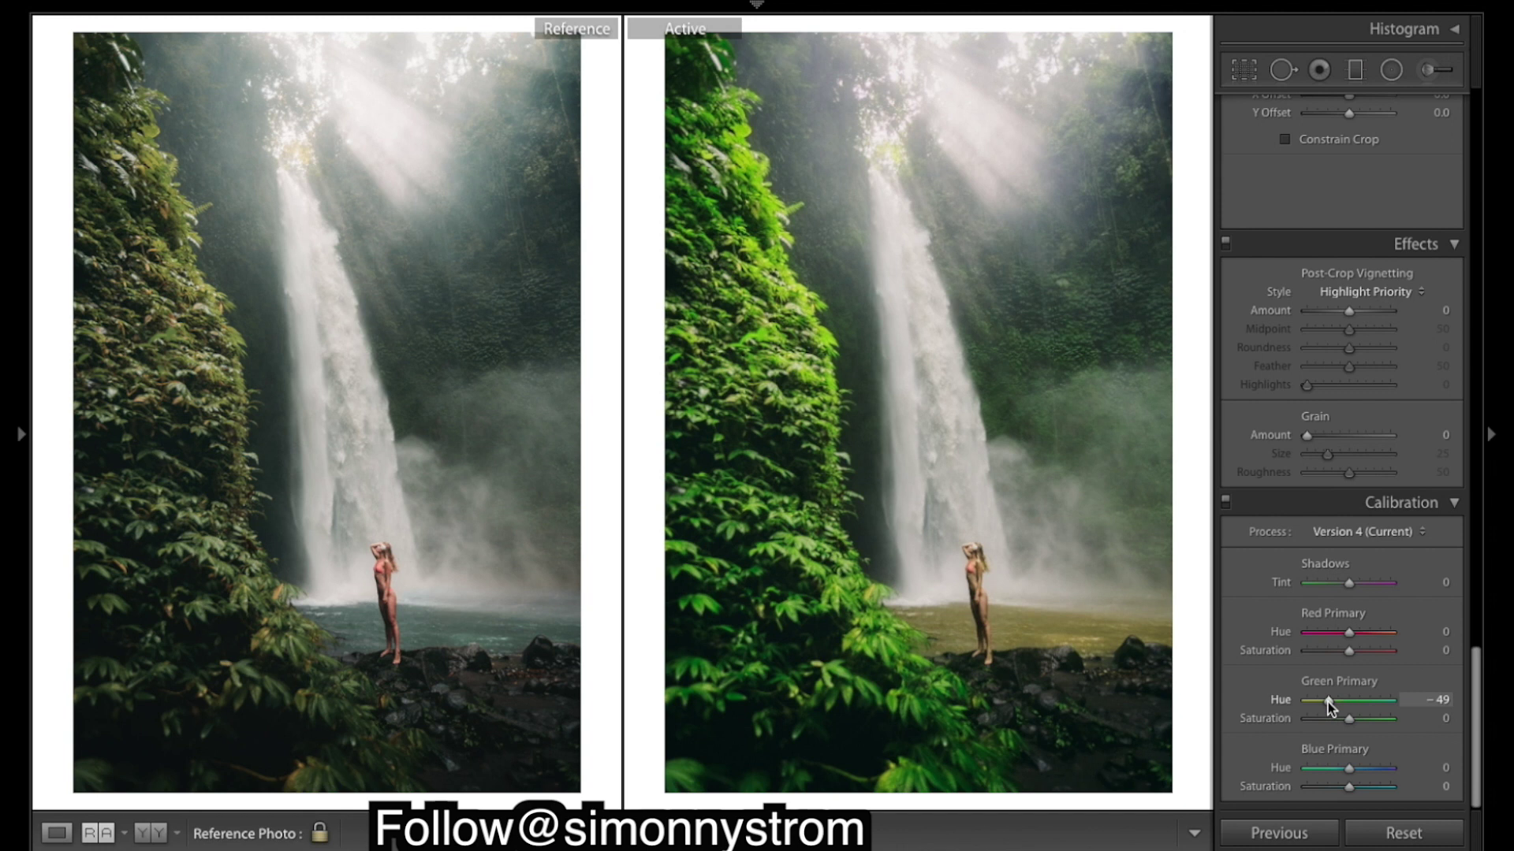
{"action": "left_click_drag", "start_coordinate": [1327, 701], "coordinate": [1328, 701]}
{"action": "left_click_drag", "start_coordinate": [1326, 702], "coordinate": [1328, 702]}
{"action": "left_click_drag", "start_coordinate": [1338, 772], "coordinate": [1327, 768]}
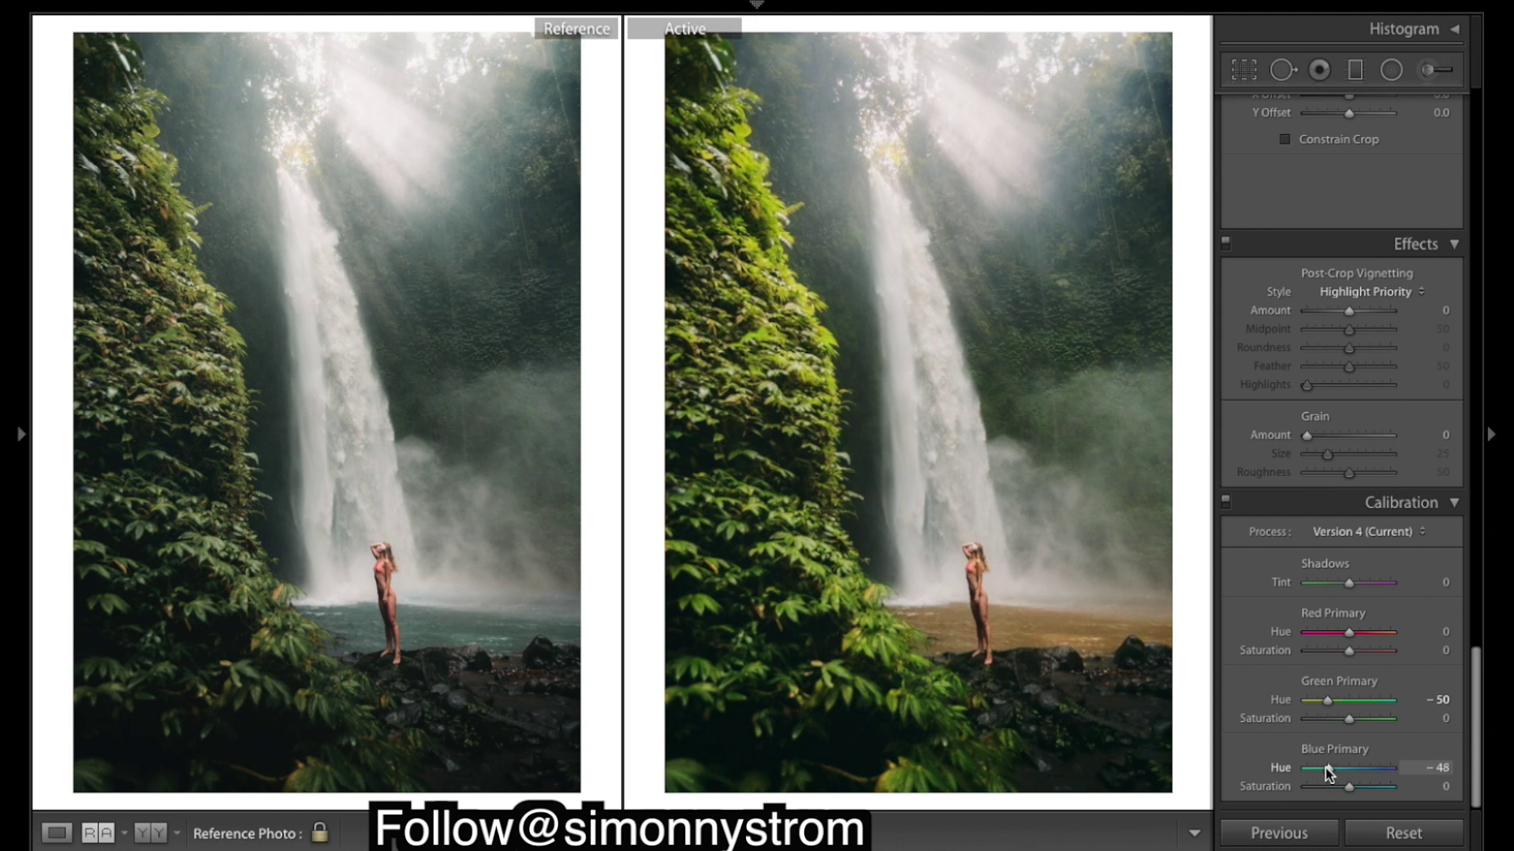
{"action": "left_click_drag", "start_coordinate": [1328, 772], "coordinate": [1330, 772]}
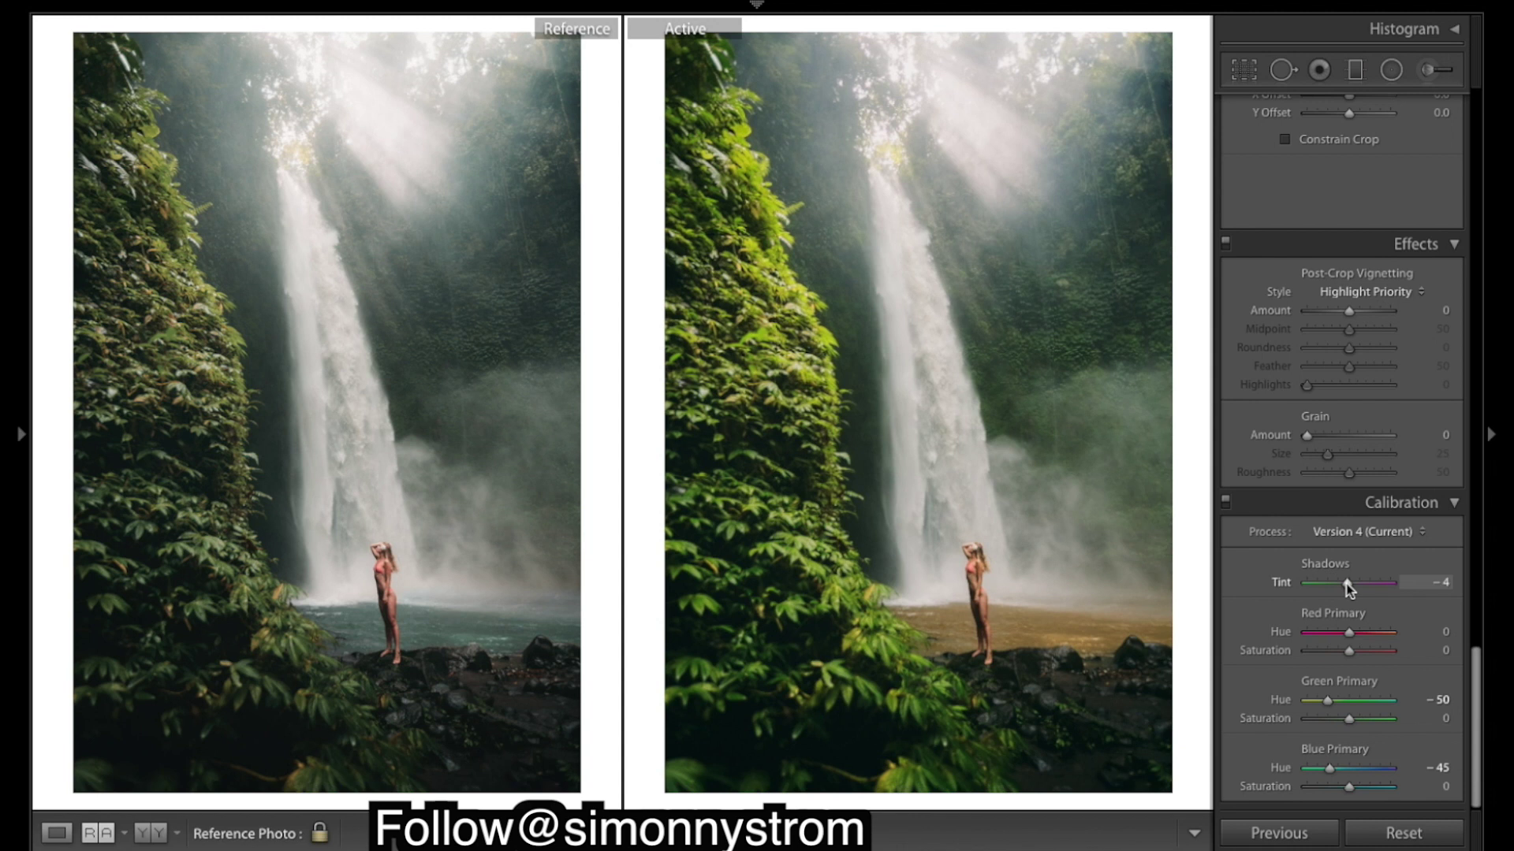
Lower the HSL saturation of the greens to −92.
{"action": "scroll", "coordinate": [1349, 587], "scroll_direction": "up", "scroll_amount": 15}
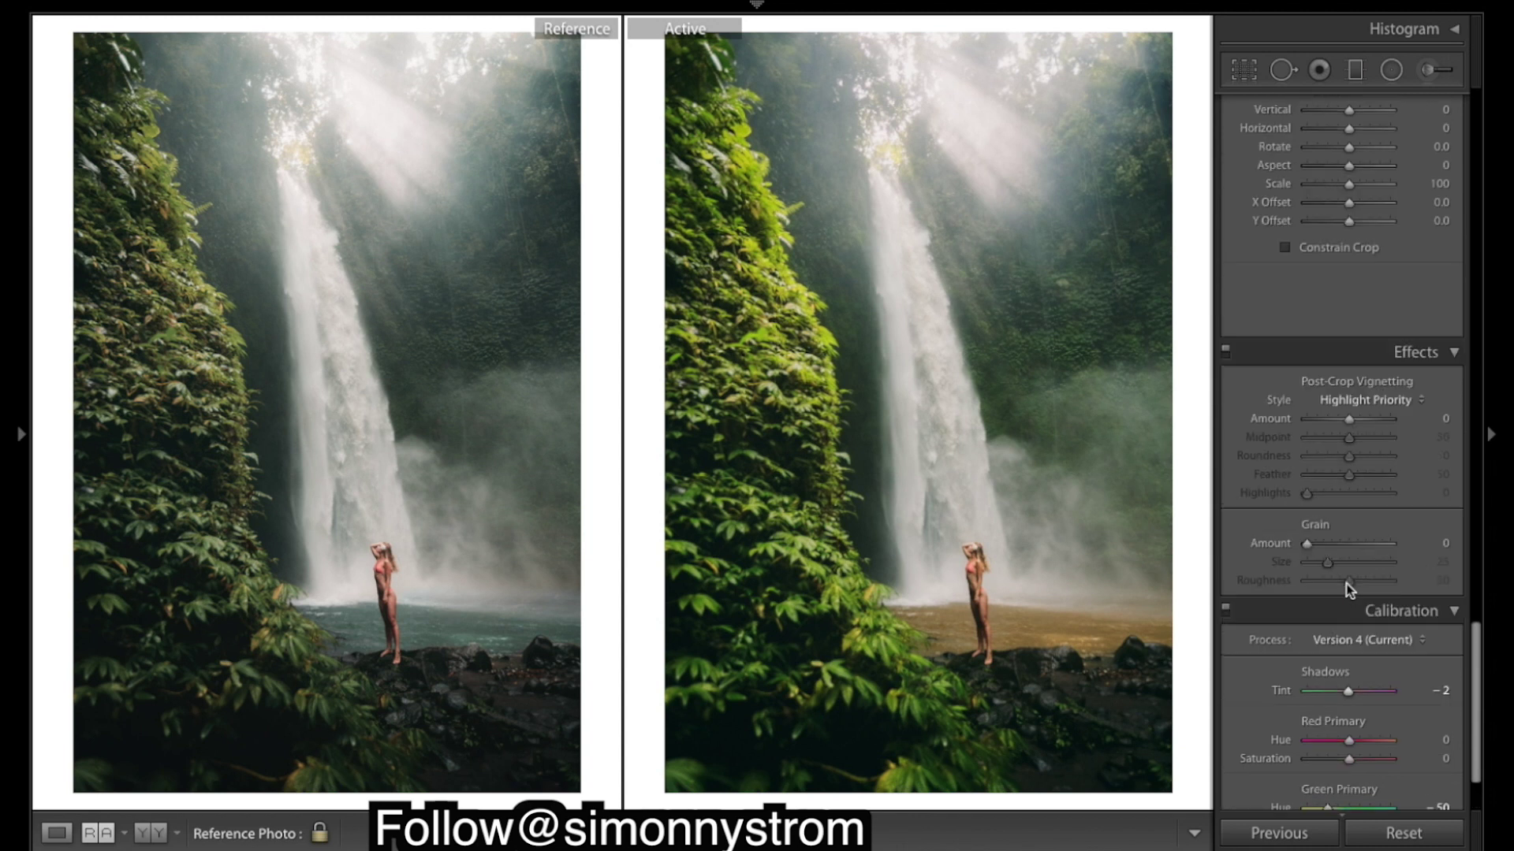
{"action": "scroll", "coordinate": [1349, 588], "scroll_direction": "up", "scroll_amount": 8}
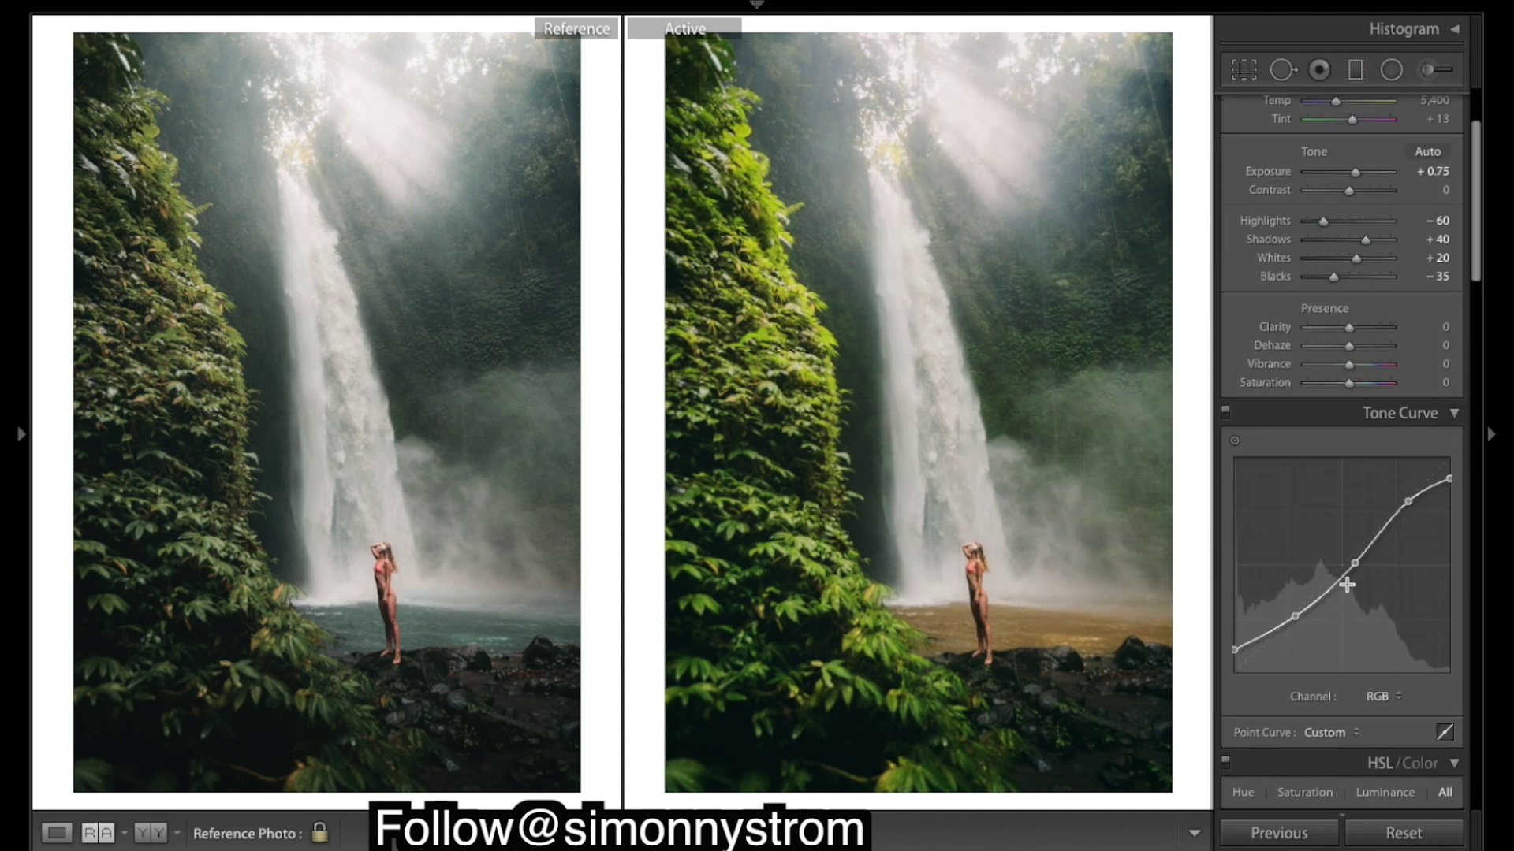
{"action": "scroll", "coordinate": [1349, 590], "scroll_direction": "down", "scroll_amount": 15}
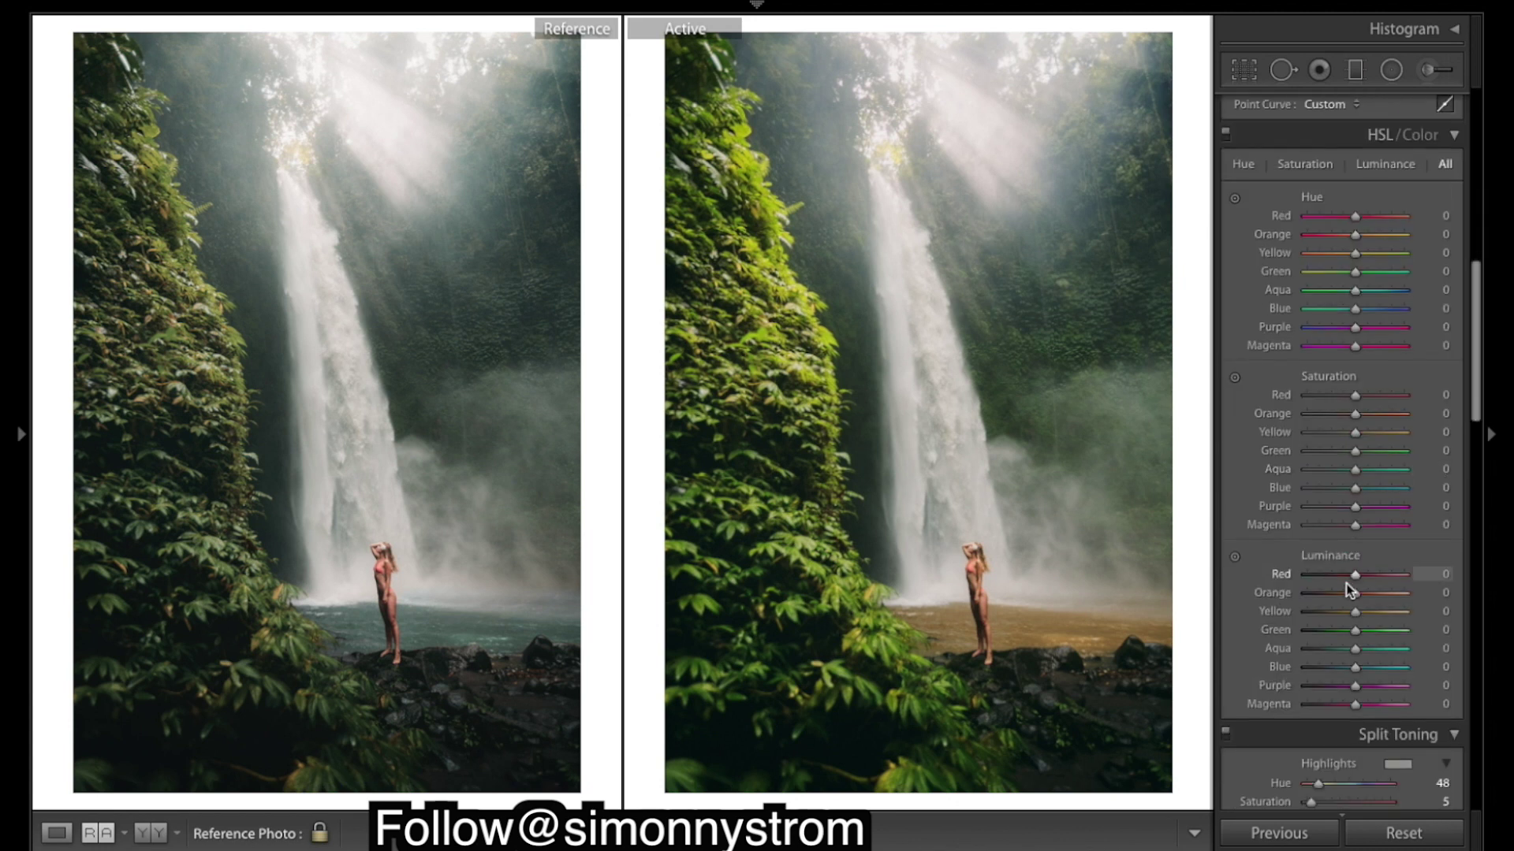
{"action": "left_click", "coordinate": [1337, 452]}
{"action": "left_click_drag", "start_coordinate": [1337, 455], "coordinate": [1311, 462]}
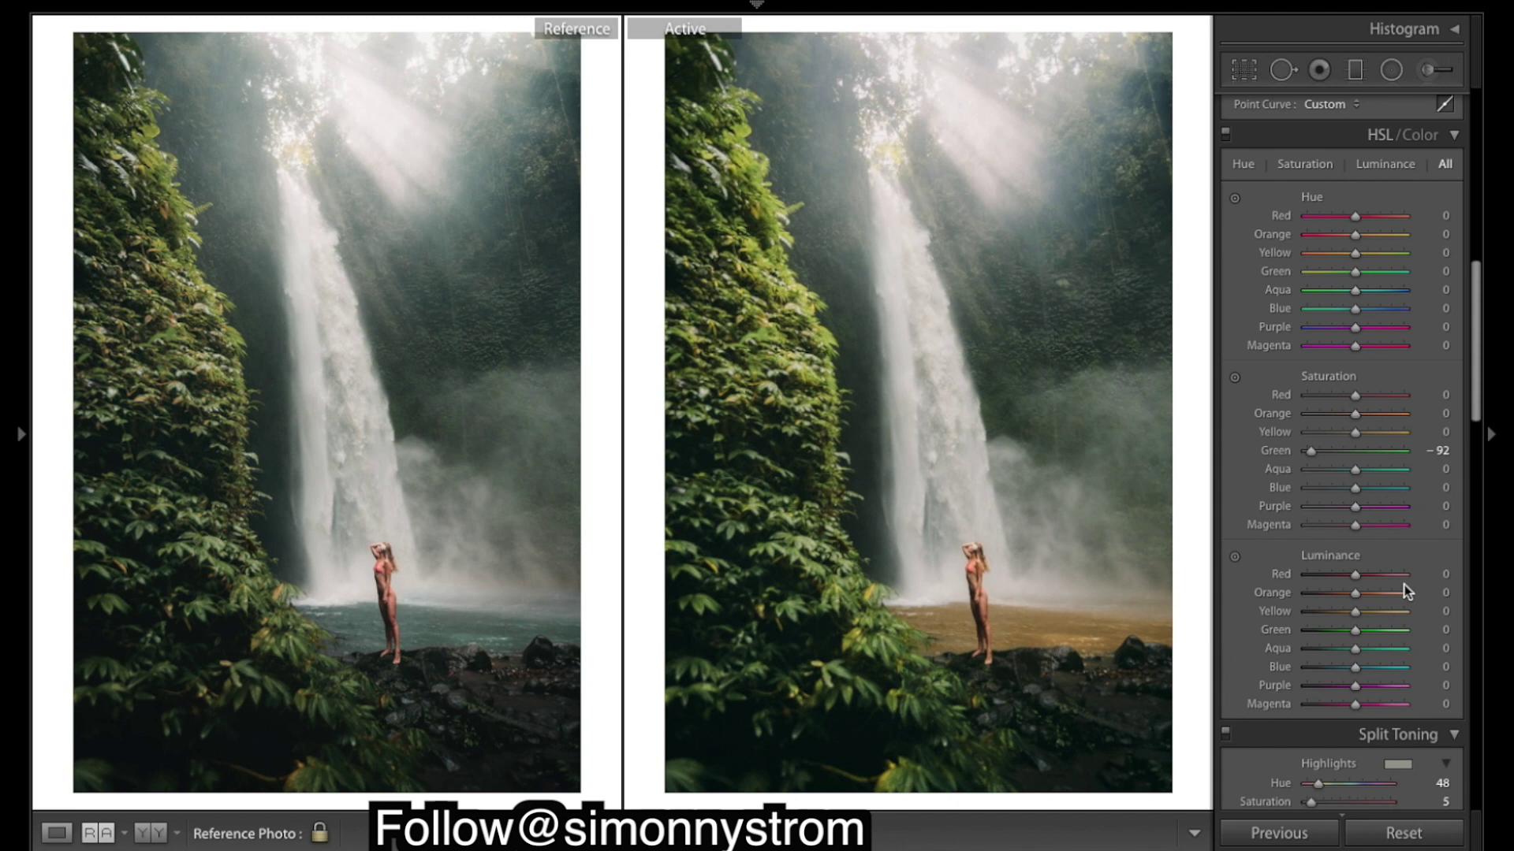
Shift the HSL hue of the oranges to −15 and of the yellows to −30.
{"action": "scroll", "coordinate": [1386, 438], "scroll_direction": "up", "scroll_amount": 1}
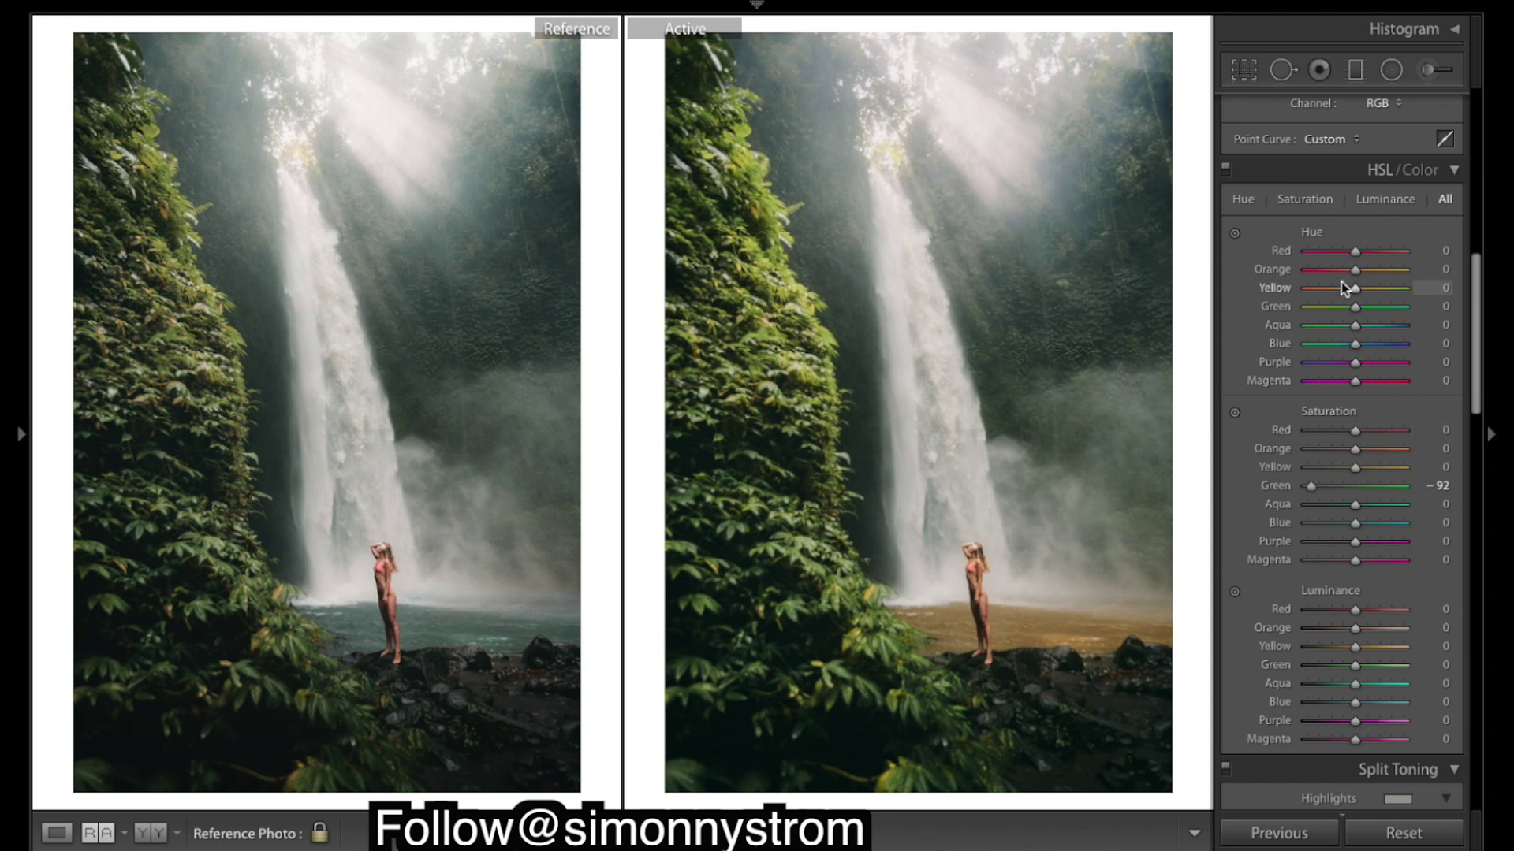
{"action": "mouse_move", "coordinate": [1352, 270]}
{"action": "left_mouse_down"}
{"action": "mouse_move", "coordinate": [1305, 276]}
{"action": "mouse_move", "coordinate": [1435, 297]}
{"action": "mouse_move", "coordinate": [1175, 300]}
{"action": "mouse_move", "coordinate": [1361, 299]}
{"action": "mouse_move", "coordinate": [1348, 296]}
{"action": "left_mouse_up"}
{"action": "mouse_move", "coordinate": [1357, 295]}
{"action": "left_mouse_down"}
{"action": "mouse_move", "coordinate": [1198, 307]}
{"action": "mouse_move", "coordinate": [1306, 289]}
{"action": "mouse_move", "coordinate": [1411, 328]}
{"action": "mouse_move", "coordinate": [1340, 300]}
{"action": "mouse_move", "coordinate": [1489, 311]}
{"action": "mouse_move", "coordinate": [1350, 295]}
{"action": "left_mouse_up"}
{"action": "left_click_drag", "start_coordinate": [1348, 289], "coordinate": [1344, 294]}
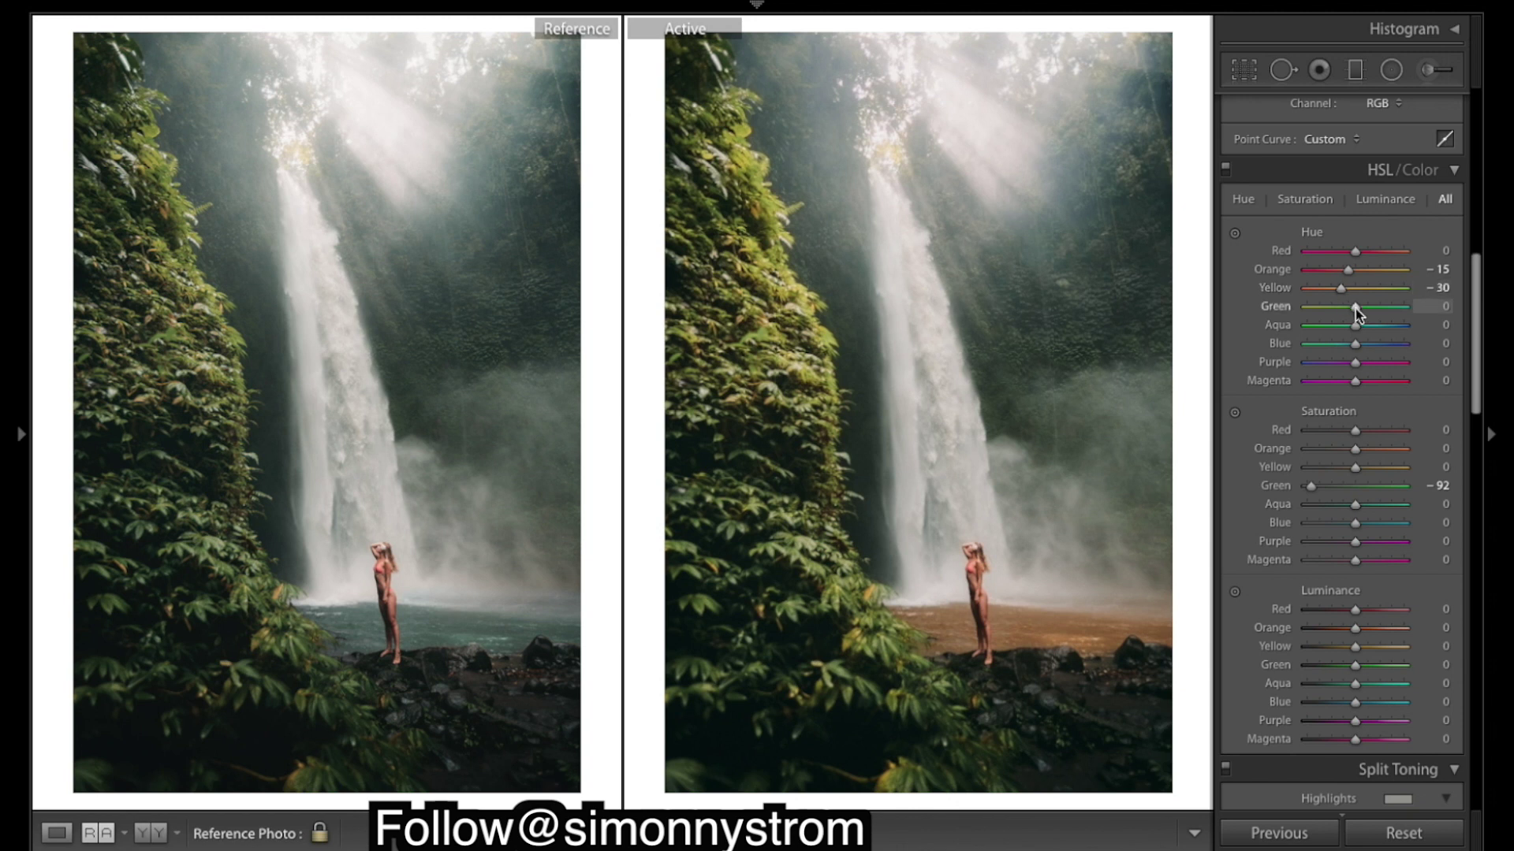
Set the HSL hue of the greens to +11 and fine-tune the yellow hue, ending at −30.
{"action": "left_click_drag", "start_coordinate": [1355, 313], "coordinate": [1353, 313]}
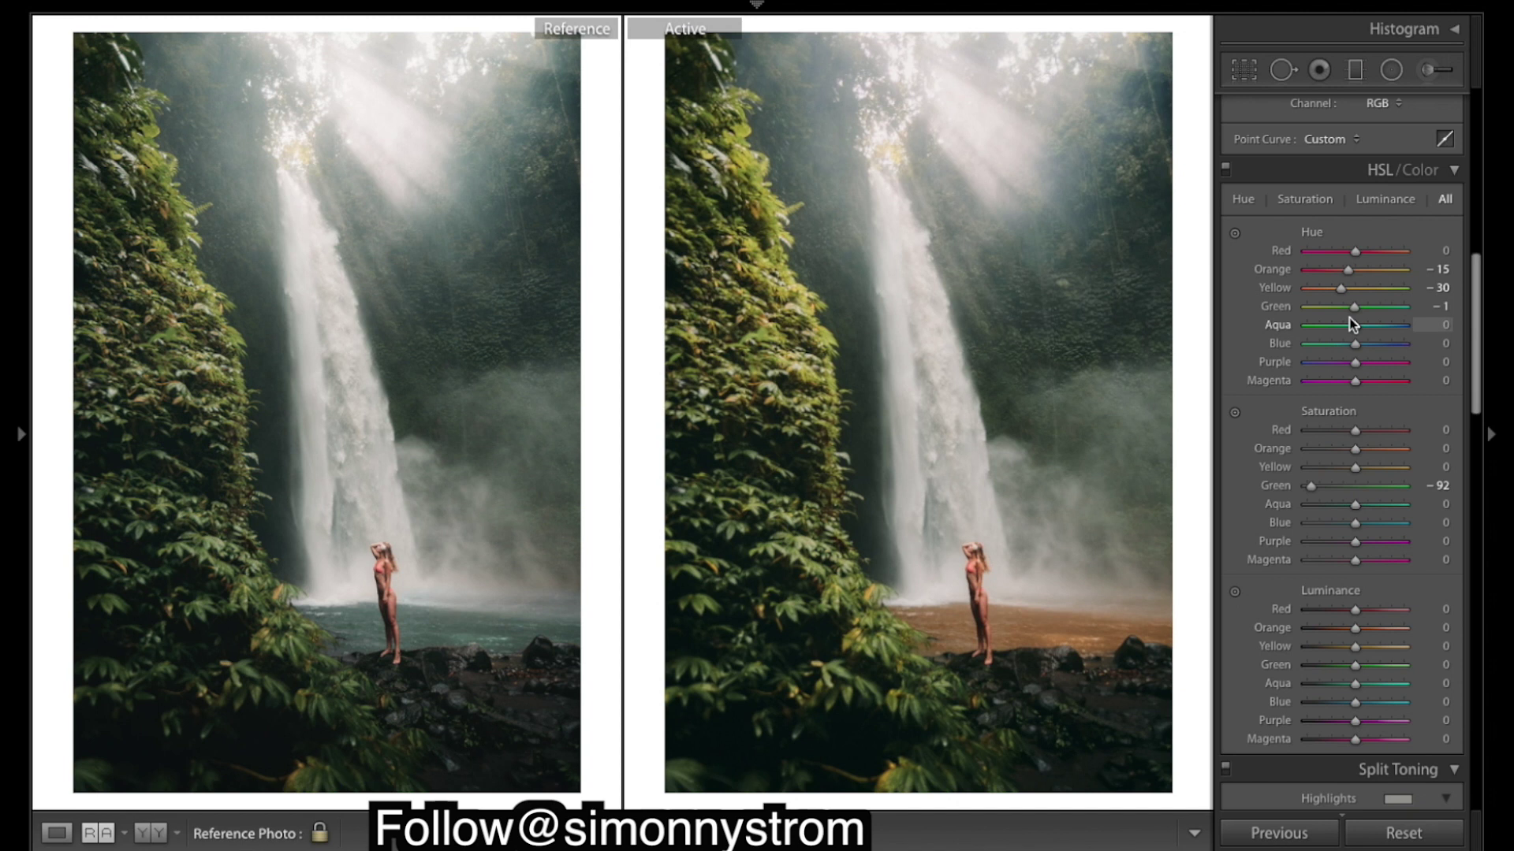
{"action": "mouse_move", "coordinate": [1354, 308]}
{"action": "left_mouse_down"}
{"action": "mouse_move", "coordinate": [1304, 314]}
{"action": "mouse_move", "coordinate": [1362, 318]}
{"action": "left_mouse_up"}
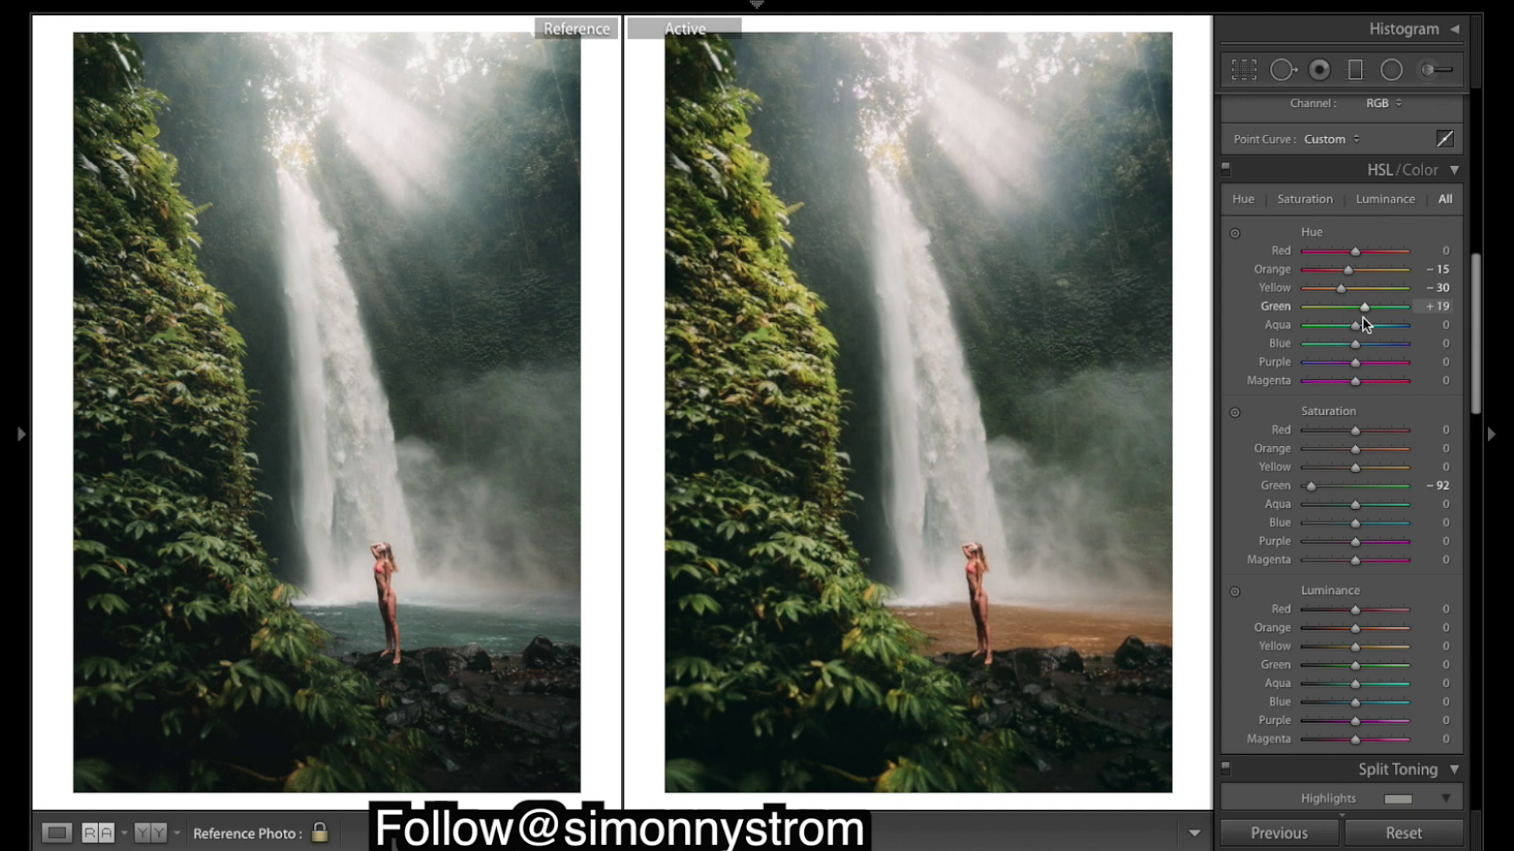
{"action": "left_click_drag", "start_coordinate": [1365, 323], "coordinate": [1363, 323]}
{"action": "left_click_drag", "start_coordinate": [1360, 316], "coordinate": [1358, 318]}
{"action": "left_click_drag", "start_coordinate": [1336, 289], "coordinate": [1345, 300]}
{"action": "key", "text": "Down"}
{"action": "left_click_drag", "start_coordinate": [1348, 294], "coordinate": [1345, 295]}
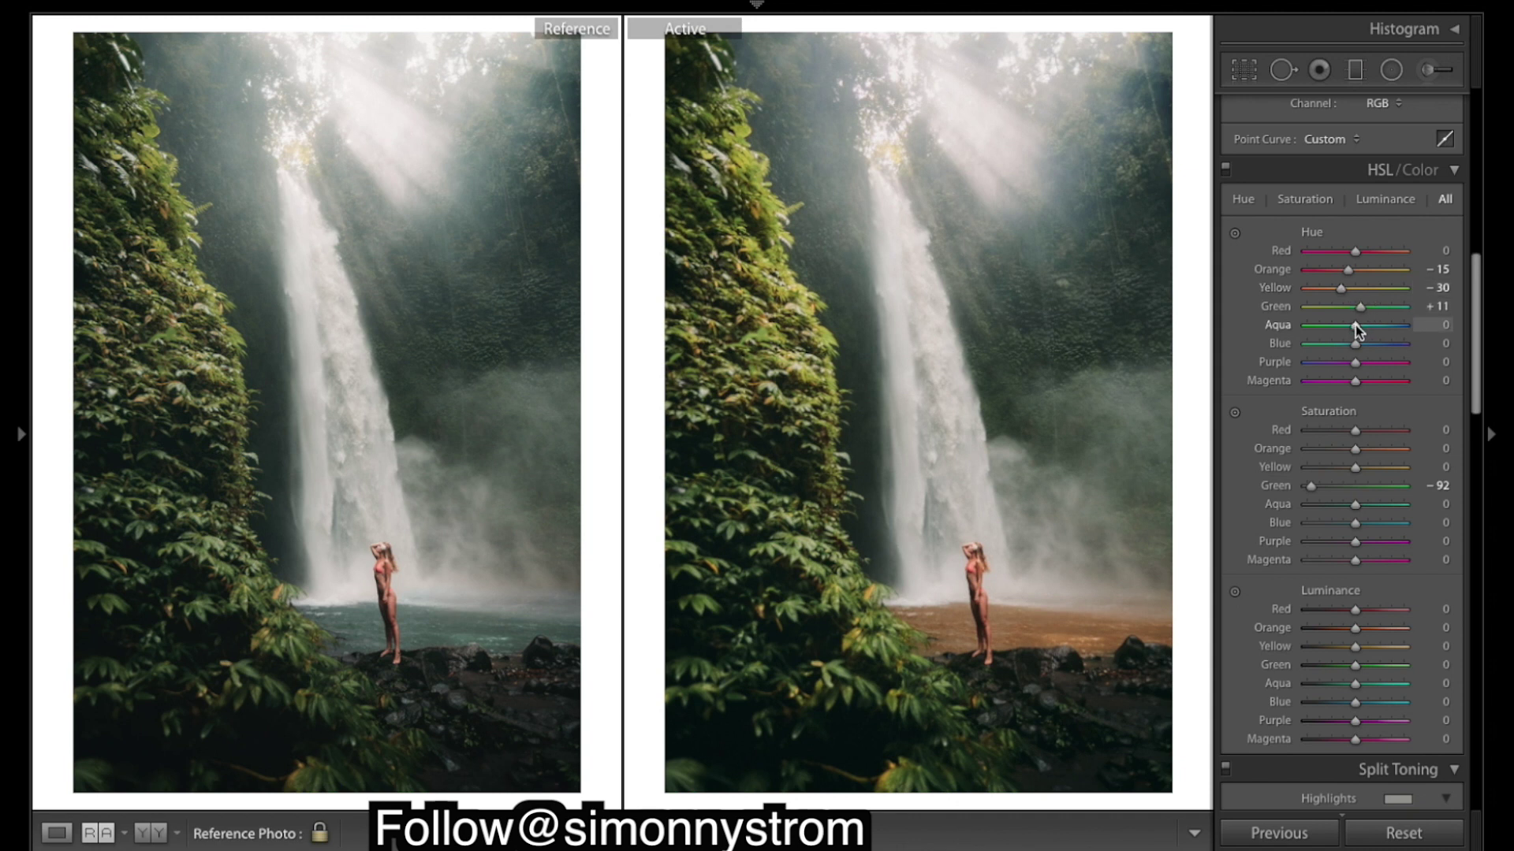
Set the HSL hue to −20 for aqua, −35 for blue, +10 for purple and +20 for magenta.
{"action": "mouse_move", "coordinate": [1357, 325]}
{"action": "left_mouse_down"}
{"action": "mouse_move", "coordinate": [1415, 325]}
{"action": "mouse_move", "coordinate": [1389, 347]}
{"action": "mouse_move", "coordinate": [1345, 326]}
{"action": "left_mouse_up"}
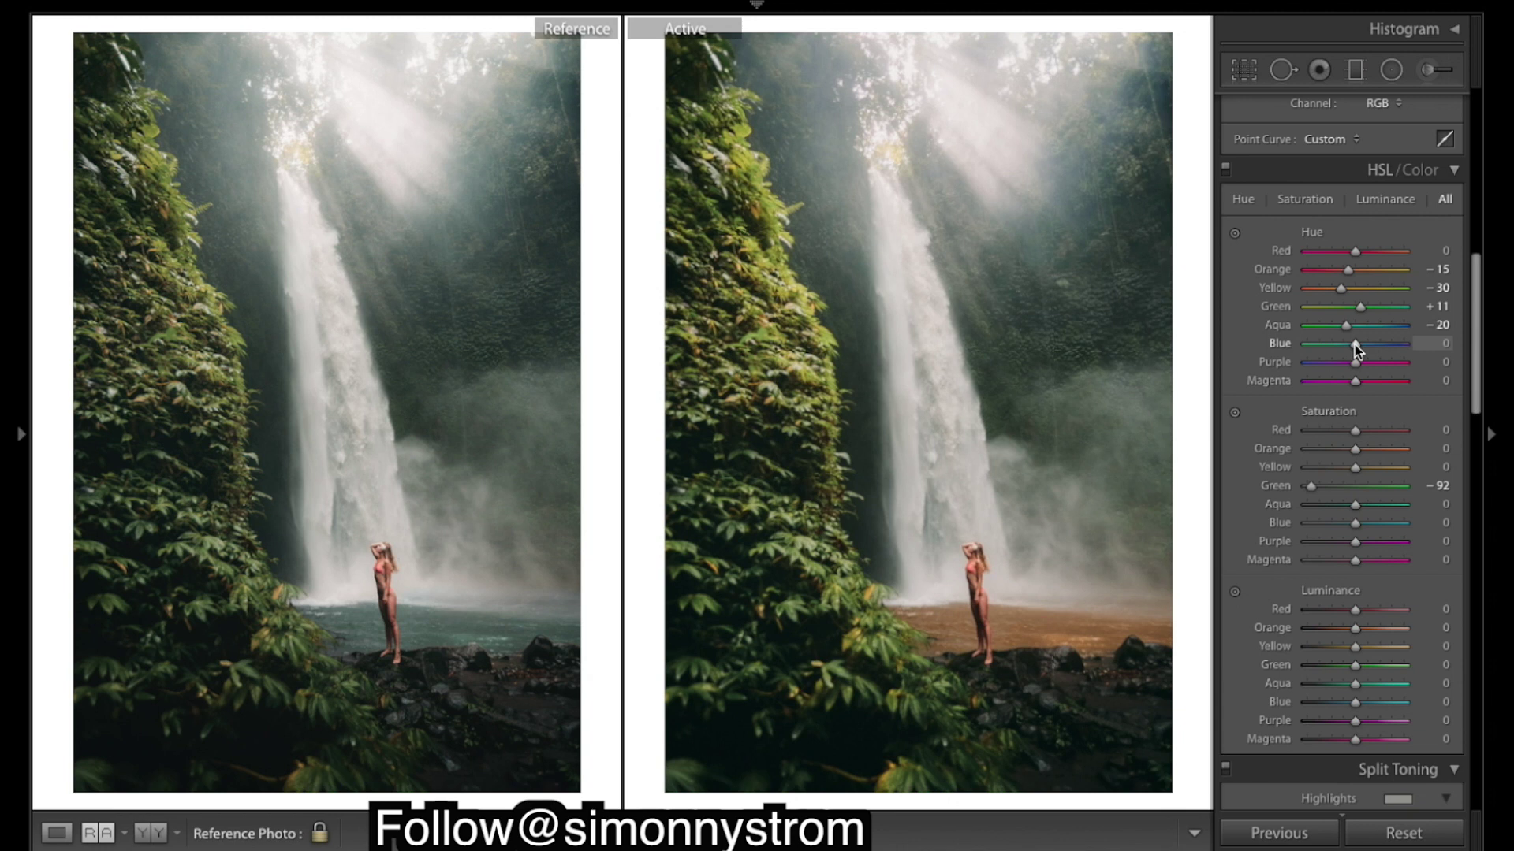
{"action": "left_click_drag", "start_coordinate": [1354, 344], "coordinate": [1191, 353]}
{"action": "left_click", "coordinate": [1341, 345]}
{"action": "left_click_drag", "start_coordinate": [1340, 347], "coordinate": [1335, 348]}
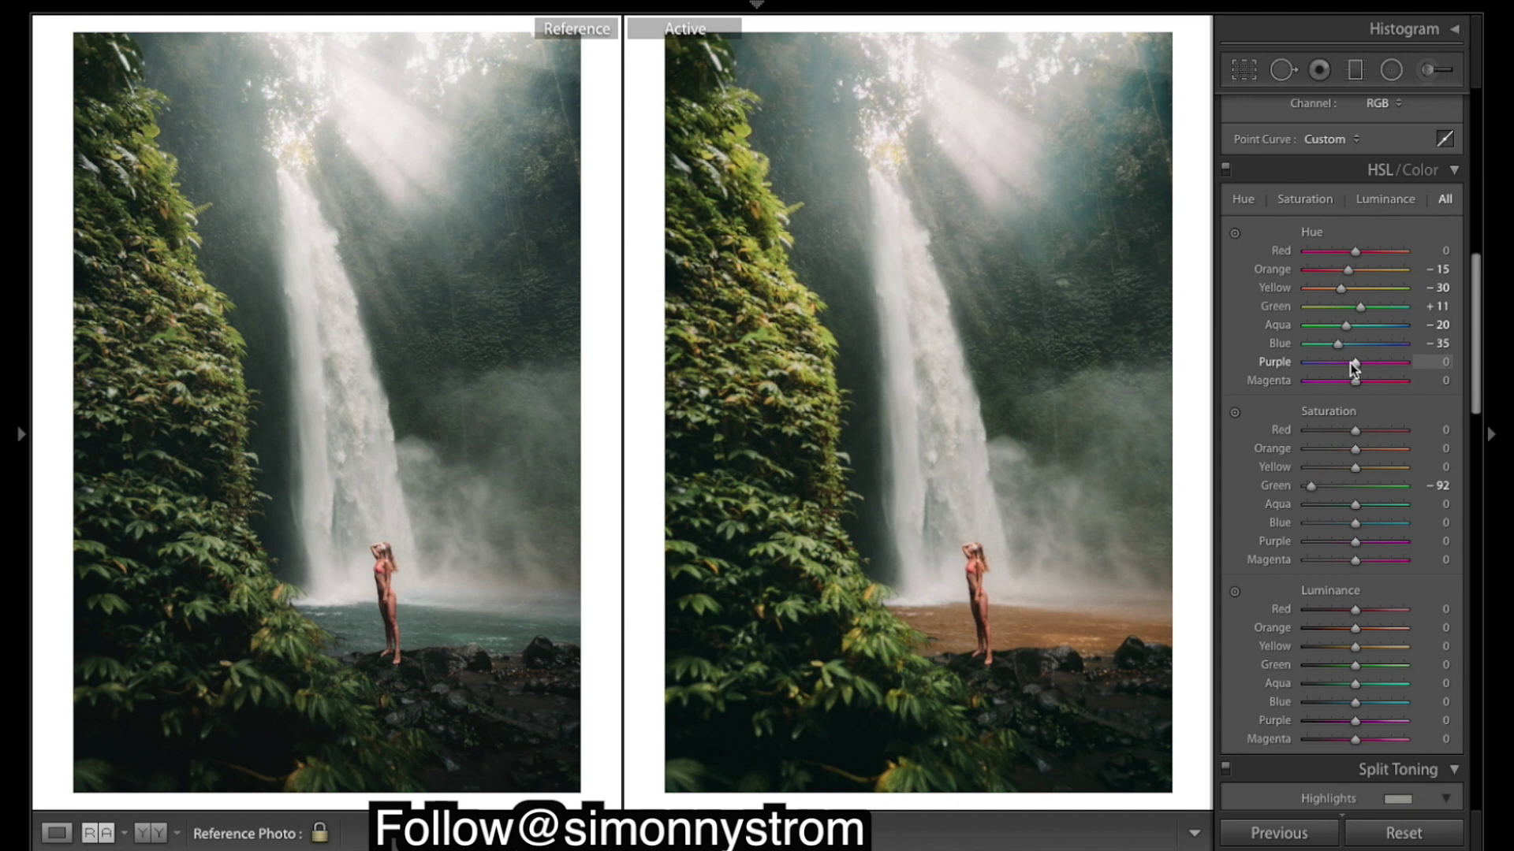
{"action": "left_click_drag", "start_coordinate": [1354, 369], "coordinate": [1356, 363]}
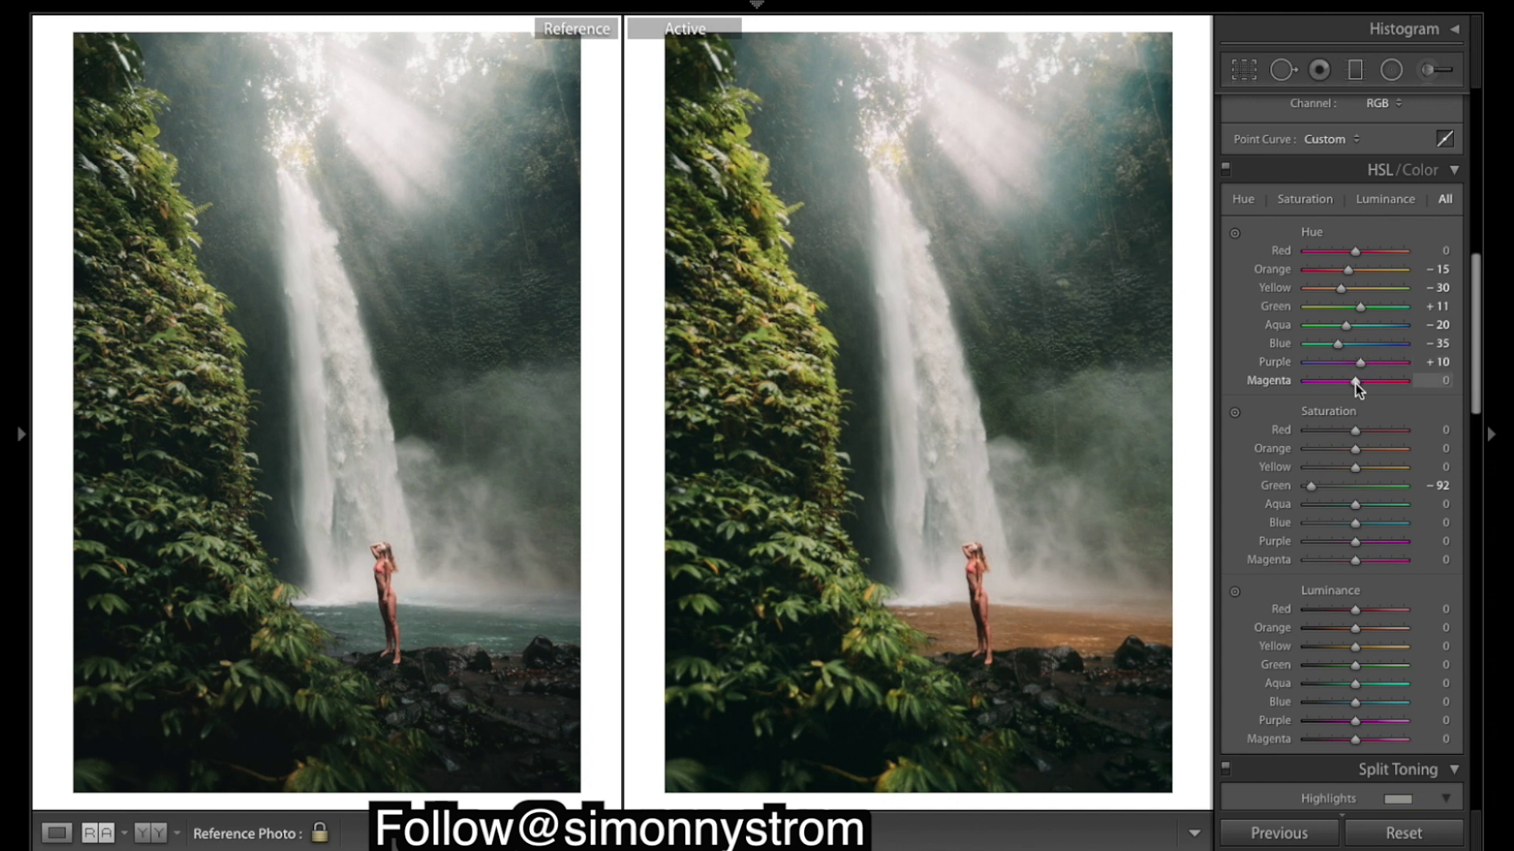
{"action": "left_click_drag", "start_coordinate": [1255, 380], "coordinate": [1365, 391]}
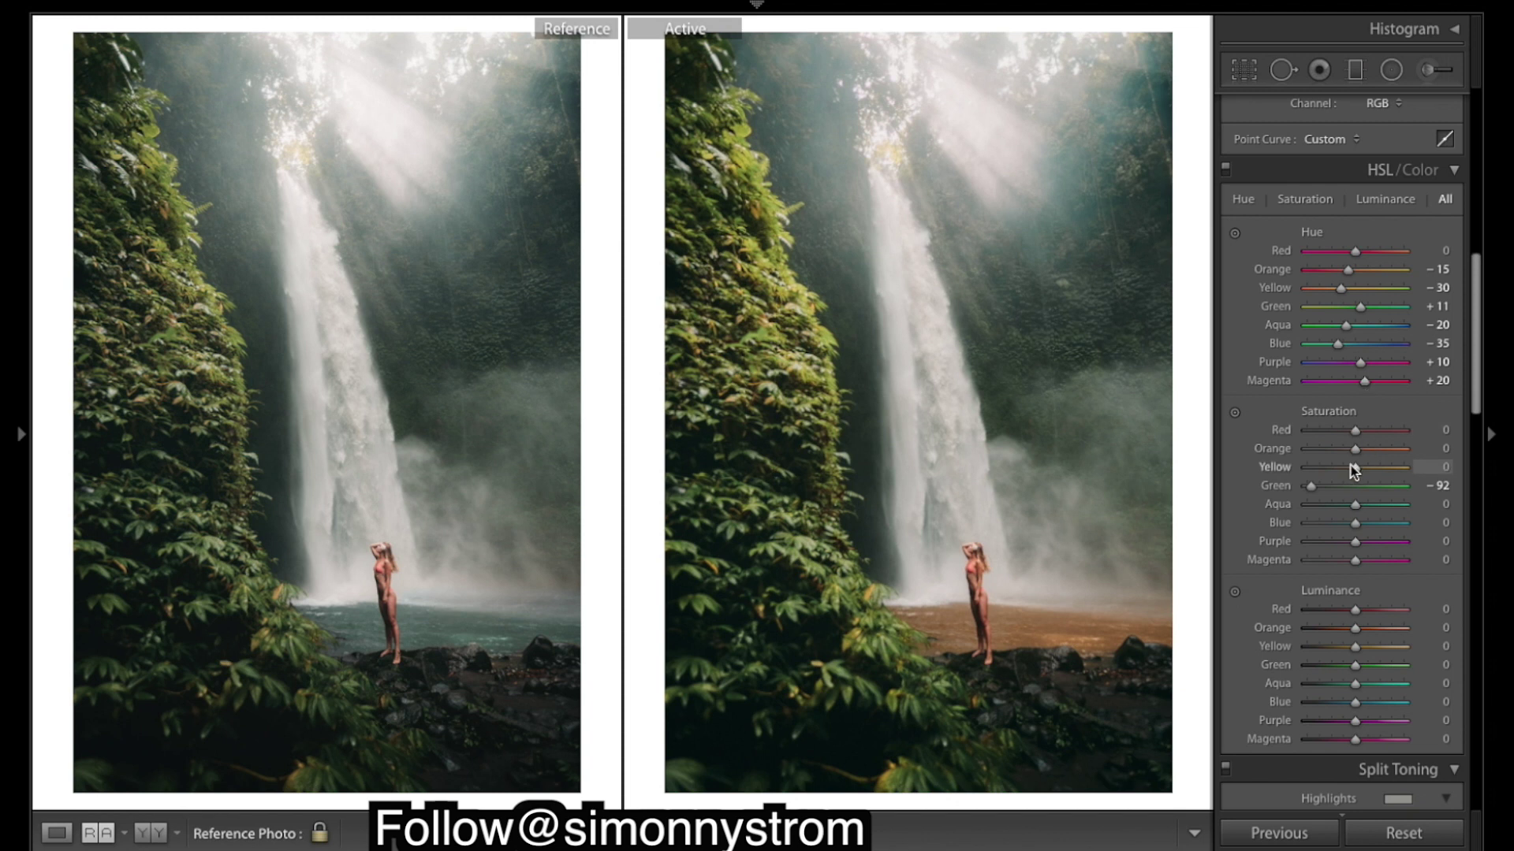
Reduce the HSL saturation of the warm colors to −30 for yellow, −15 for orange and −5 for red.
{"action": "left_click_drag", "start_coordinate": [1346, 466], "coordinate": [1336, 469]}
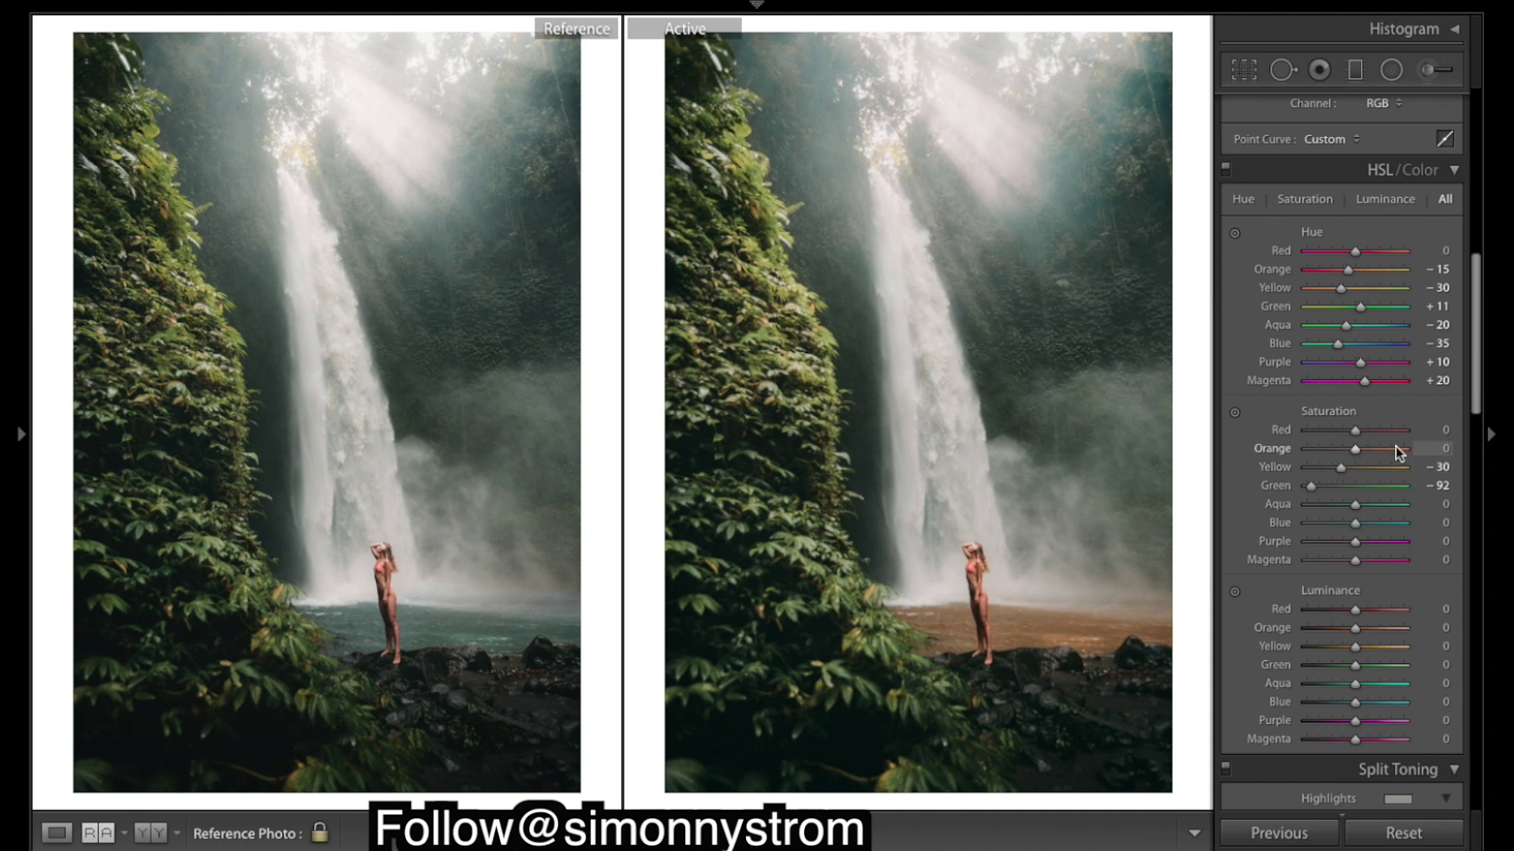
{"action": "left_click_drag", "start_coordinate": [1351, 449], "coordinate": [1350, 432]}
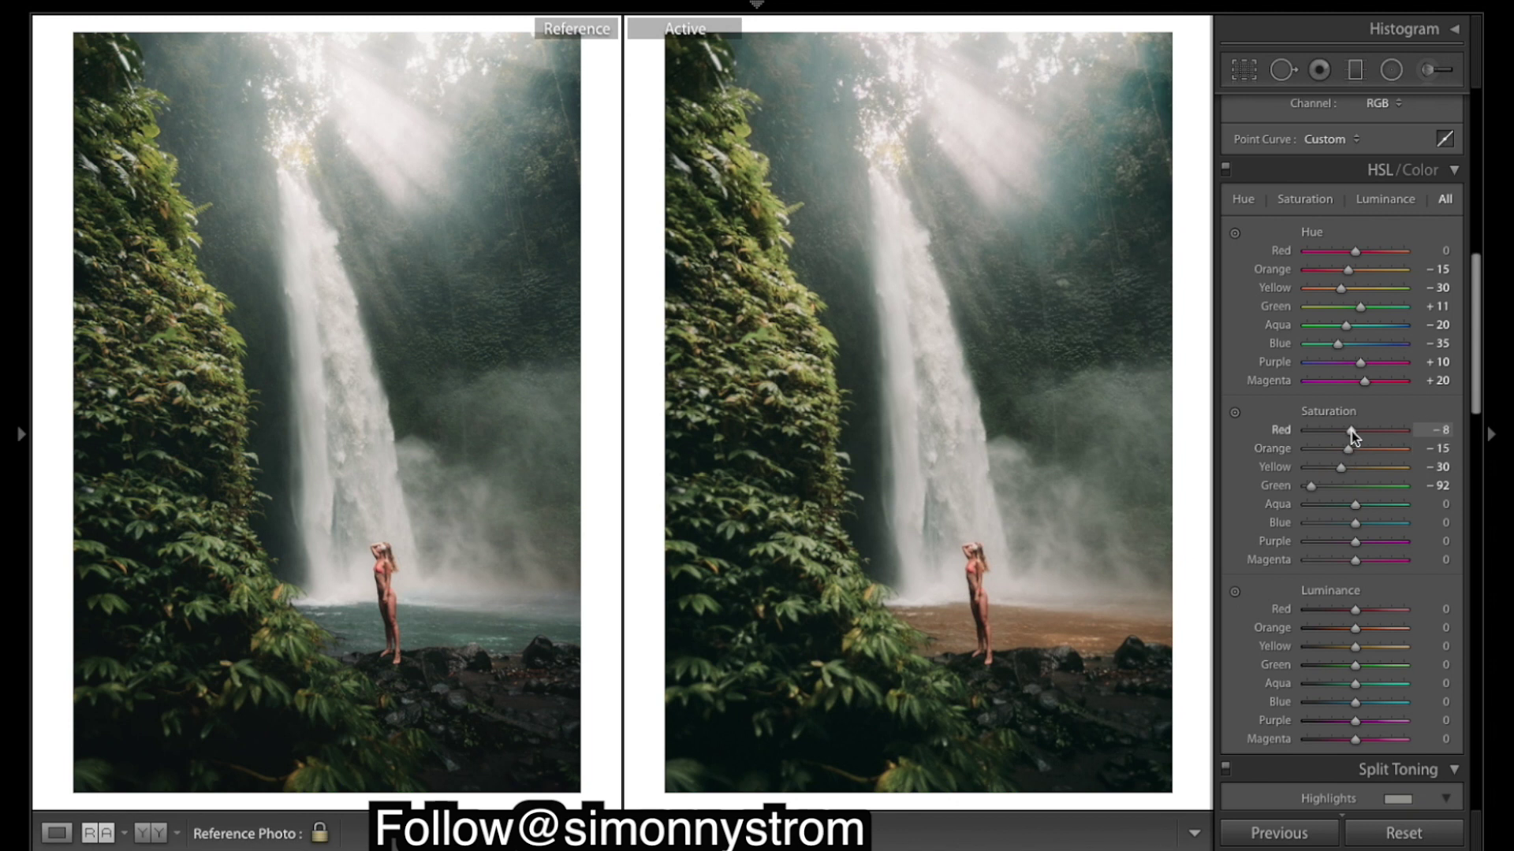
{"action": "left_click_drag", "start_coordinate": [1351, 430], "coordinate": [1352, 431]}
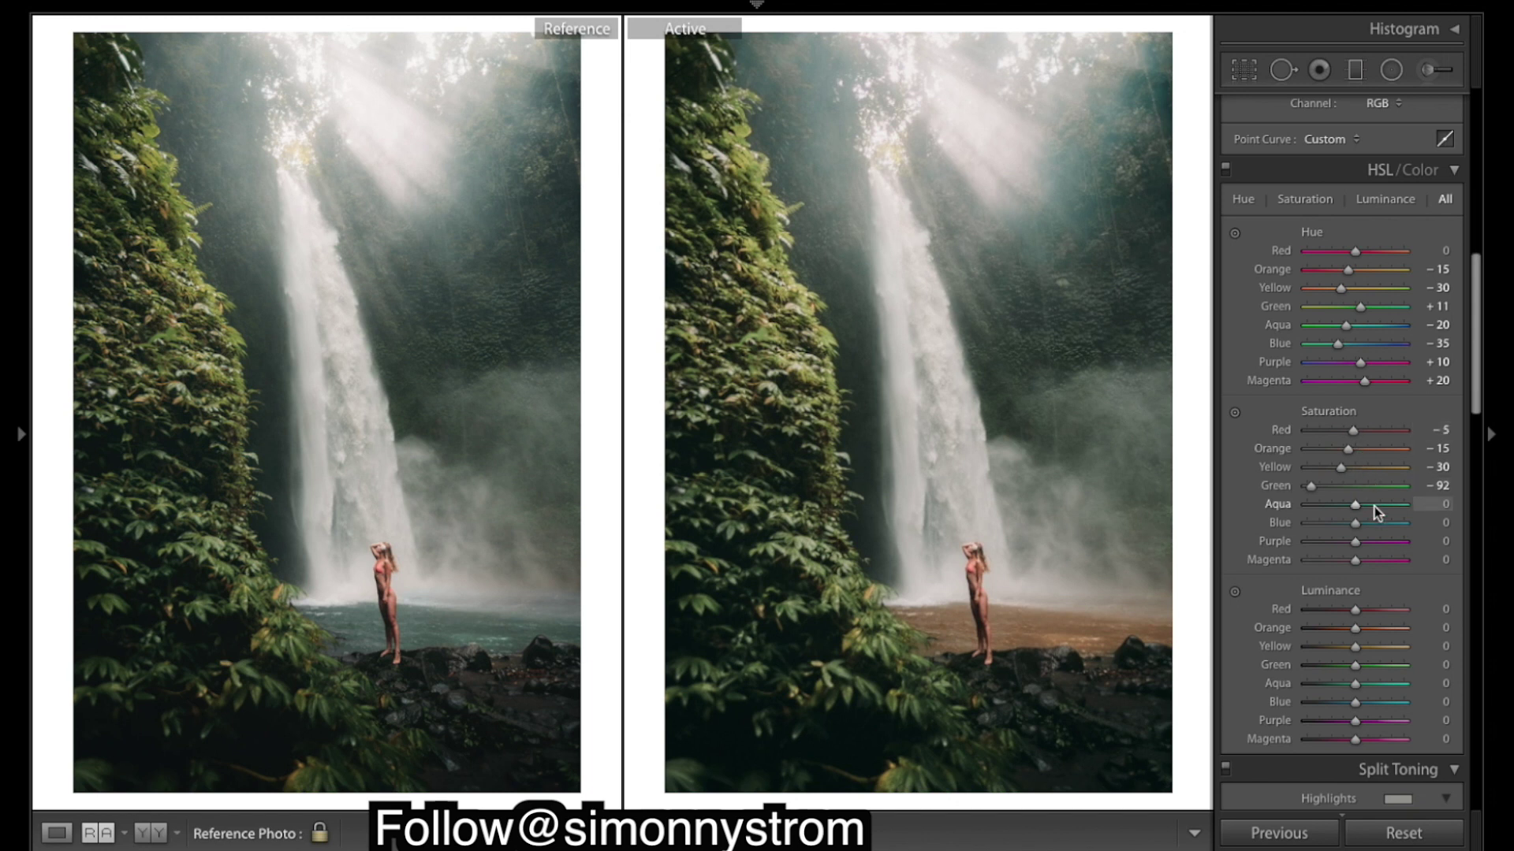
Reduce the HSL saturation to −40 for aqua, −50 for blue, −40 for purple and −30 for magenta.
{"action": "mouse_move", "coordinate": [1355, 506]}
{"action": "left_mouse_down"}
{"action": "mouse_move", "coordinate": [1330, 509]}
{"action": "mouse_move", "coordinate": [1405, 506]}
{"action": "mouse_move", "coordinate": [1038, 442]}
{"action": "mouse_move", "coordinate": [1354, 507]}
{"action": "mouse_move", "coordinate": [1337, 507]}
{"action": "left_mouse_up"}
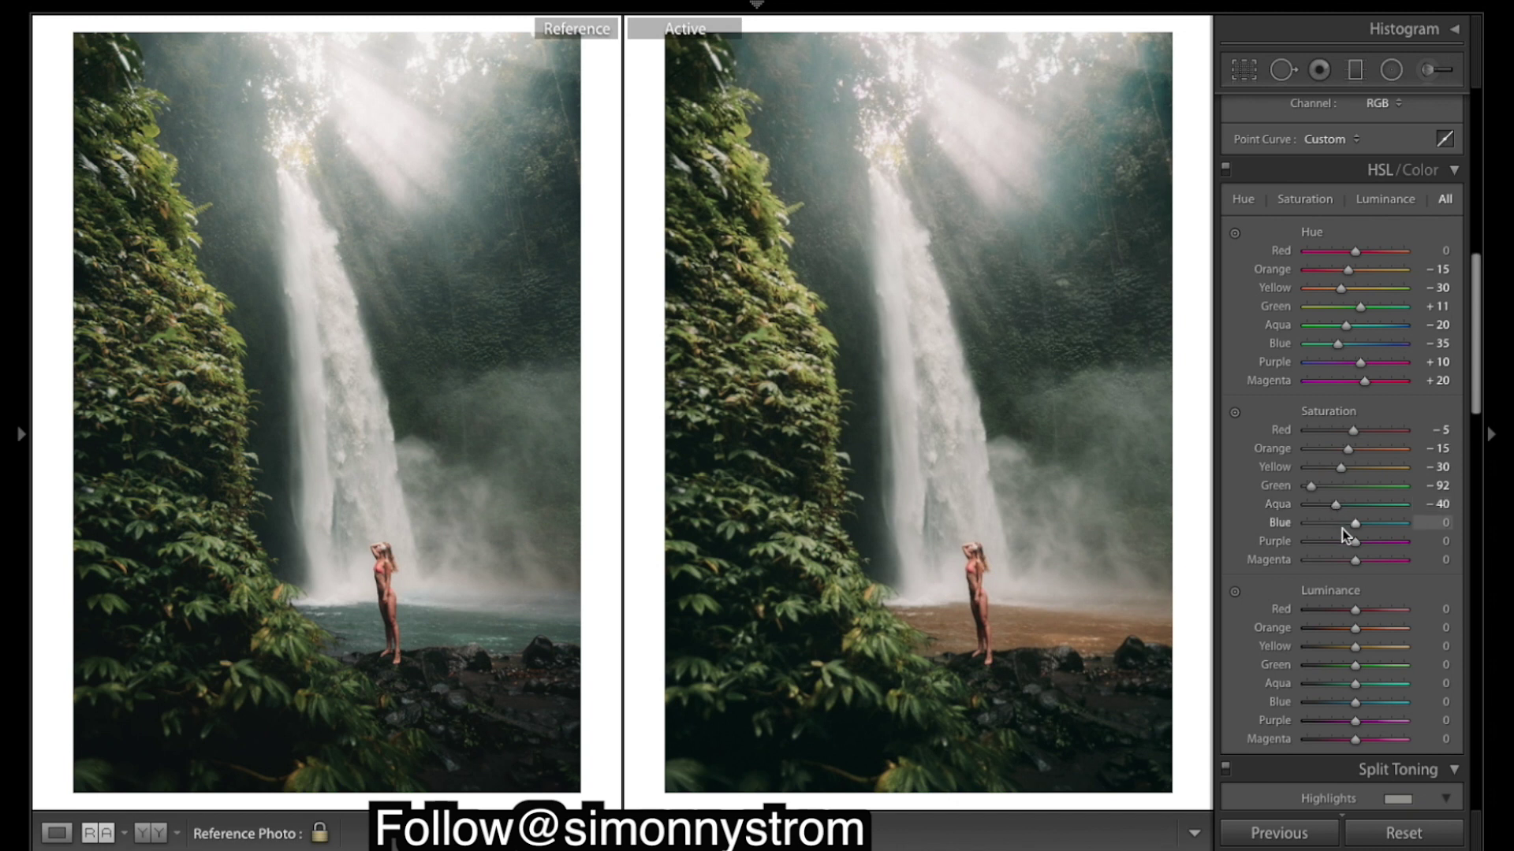
{"action": "left_click_drag", "start_coordinate": [1353, 524], "coordinate": [1030, 524]}
{"action": "left_click_drag", "start_coordinate": [1294, 551], "coordinate": [1336, 527]}
{"action": "left_click_drag", "start_coordinate": [1335, 527], "coordinate": [1329, 536]}
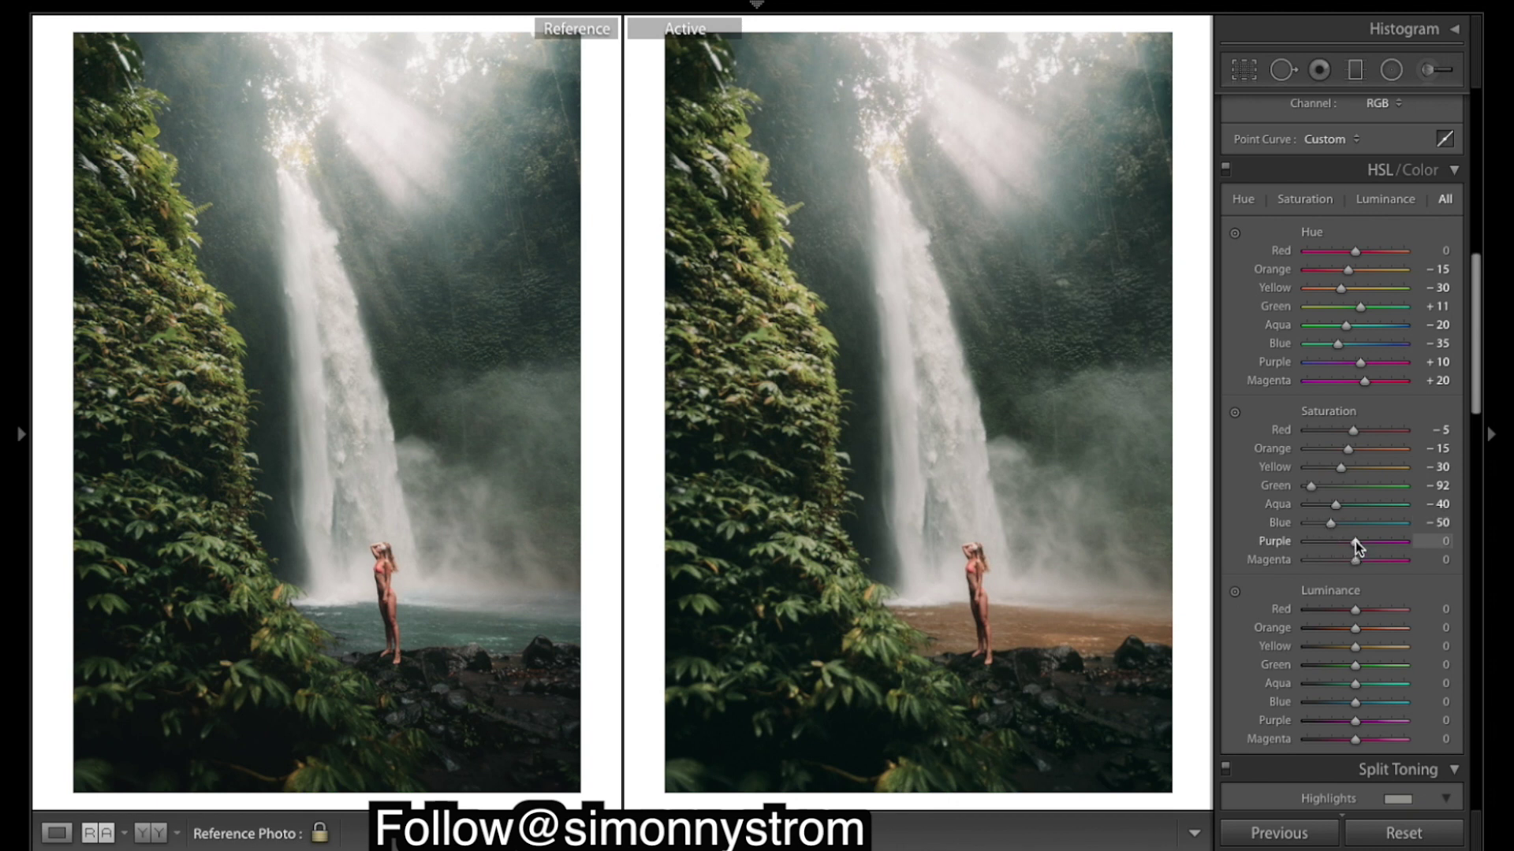
{"action": "left_click_drag", "start_coordinate": [1354, 540], "coordinate": [1335, 544]}
{"action": "left_click_drag", "start_coordinate": [1356, 559], "coordinate": [1334, 566]}
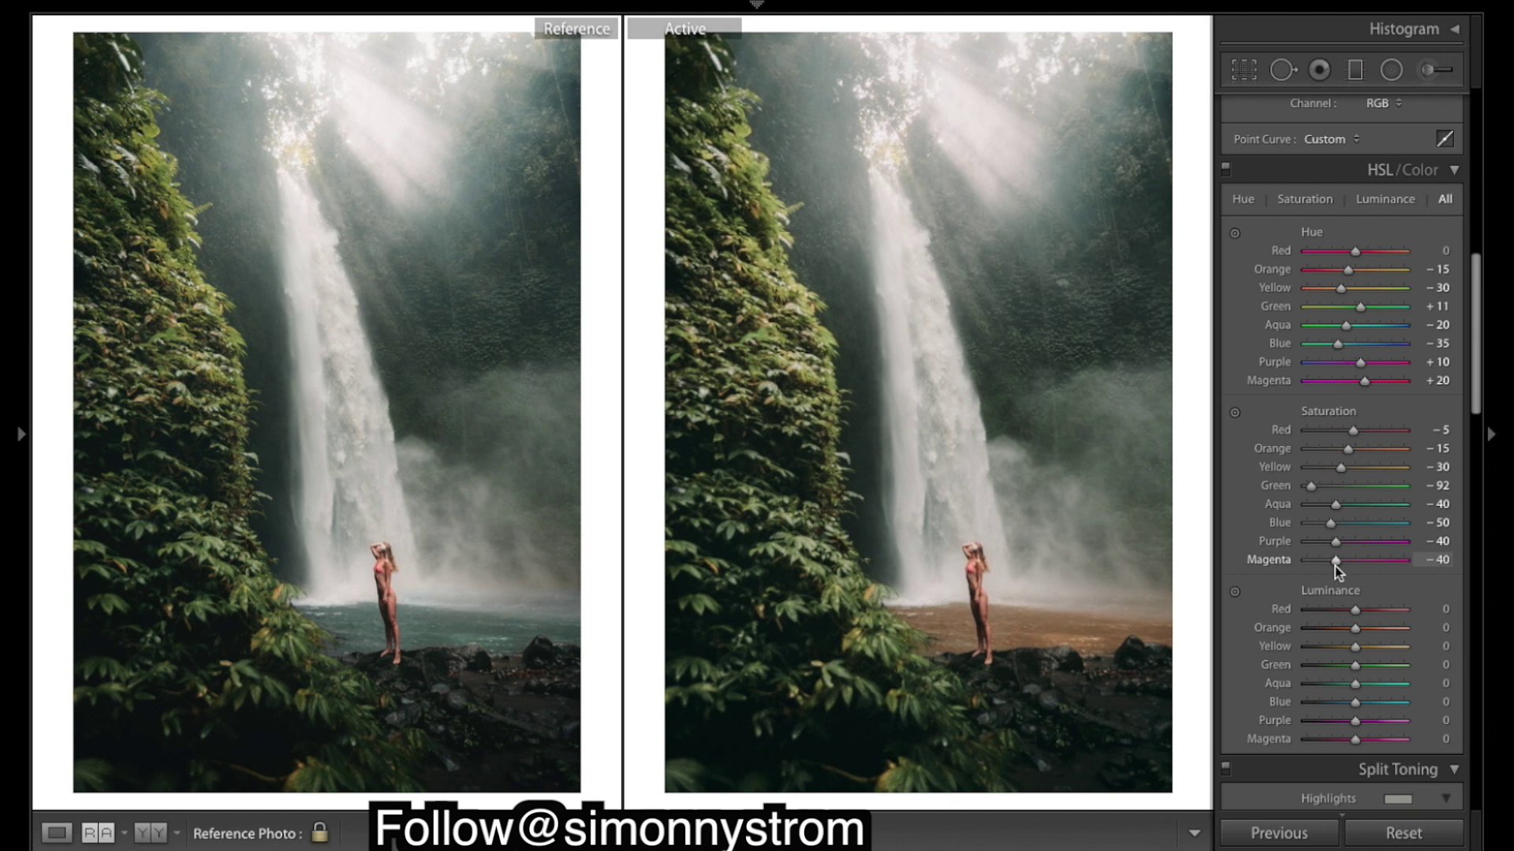
{"action": "left_click_drag", "start_coordinate": [1335, 566], "coordinate": [1340, 565]}
Lower the HSL luminance to −5 for red, −5 for orange, −10 for yellow and about −24 for green.
{"action": "scroll", "coordinate": [1355, 618], "scroll_direction": "down", "scroll_amount": 1}
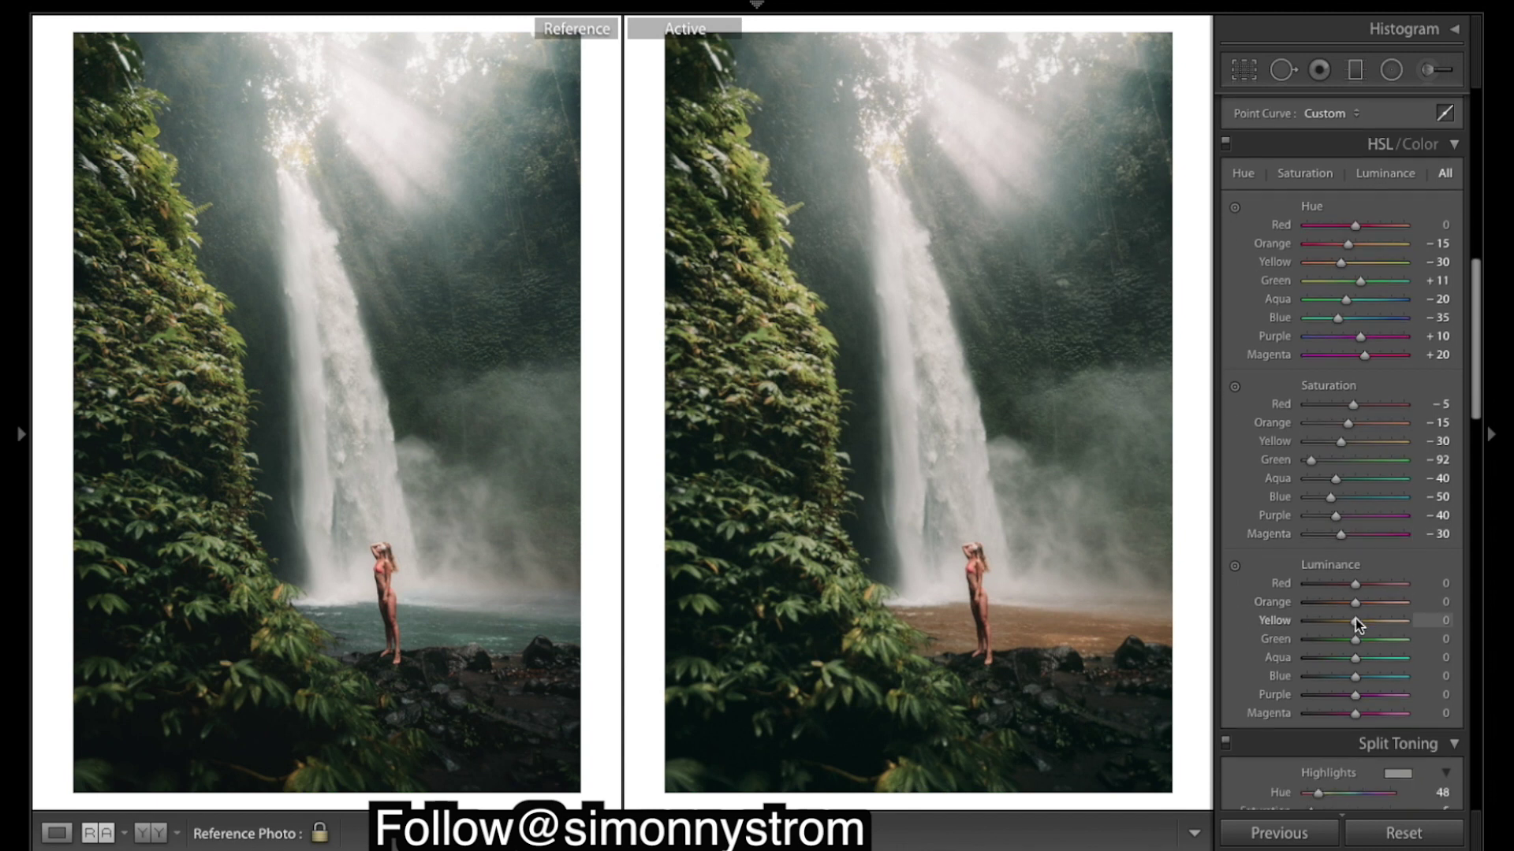
{"action": "left_click_drag", "start_coordinate": [1355, 583], "coordinate": [1355, 588]}
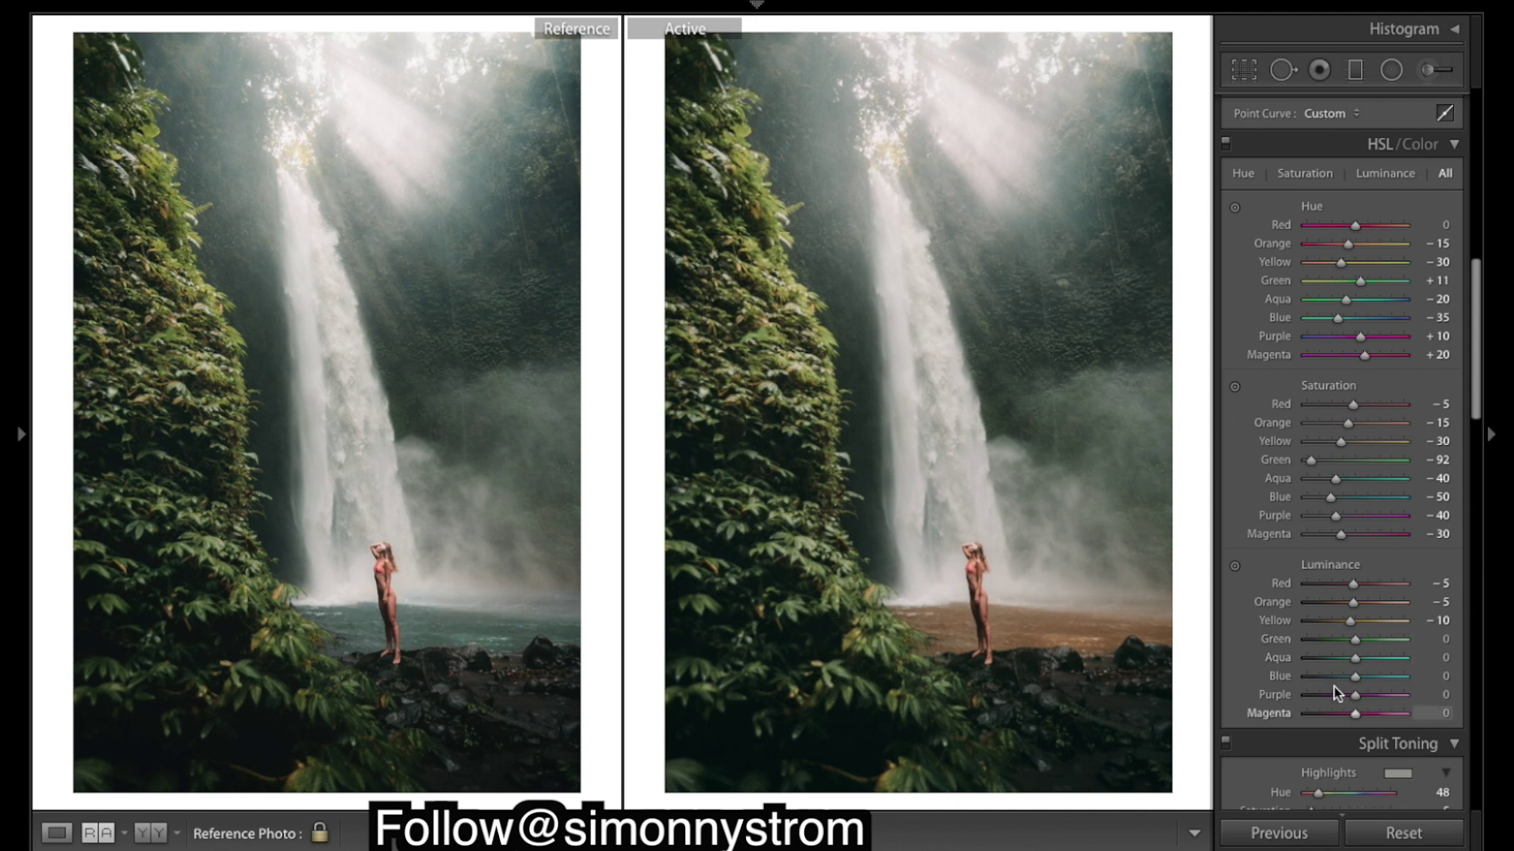
{"action": "mouse_move", "coordinate": [1354, 642]}
{"action": "left_mouse_down"}
{"action": "mouse_move", "coordinate": [1267, 643]}
{"action": "mouse_move", "coordinate": [1451, 658]}
{"action": "mouse_move", "coordinate": [1305, 644]}
{"action": "mouse_move", "coordinate": [1341, 645]}
{"action": "left_mouse_up"}
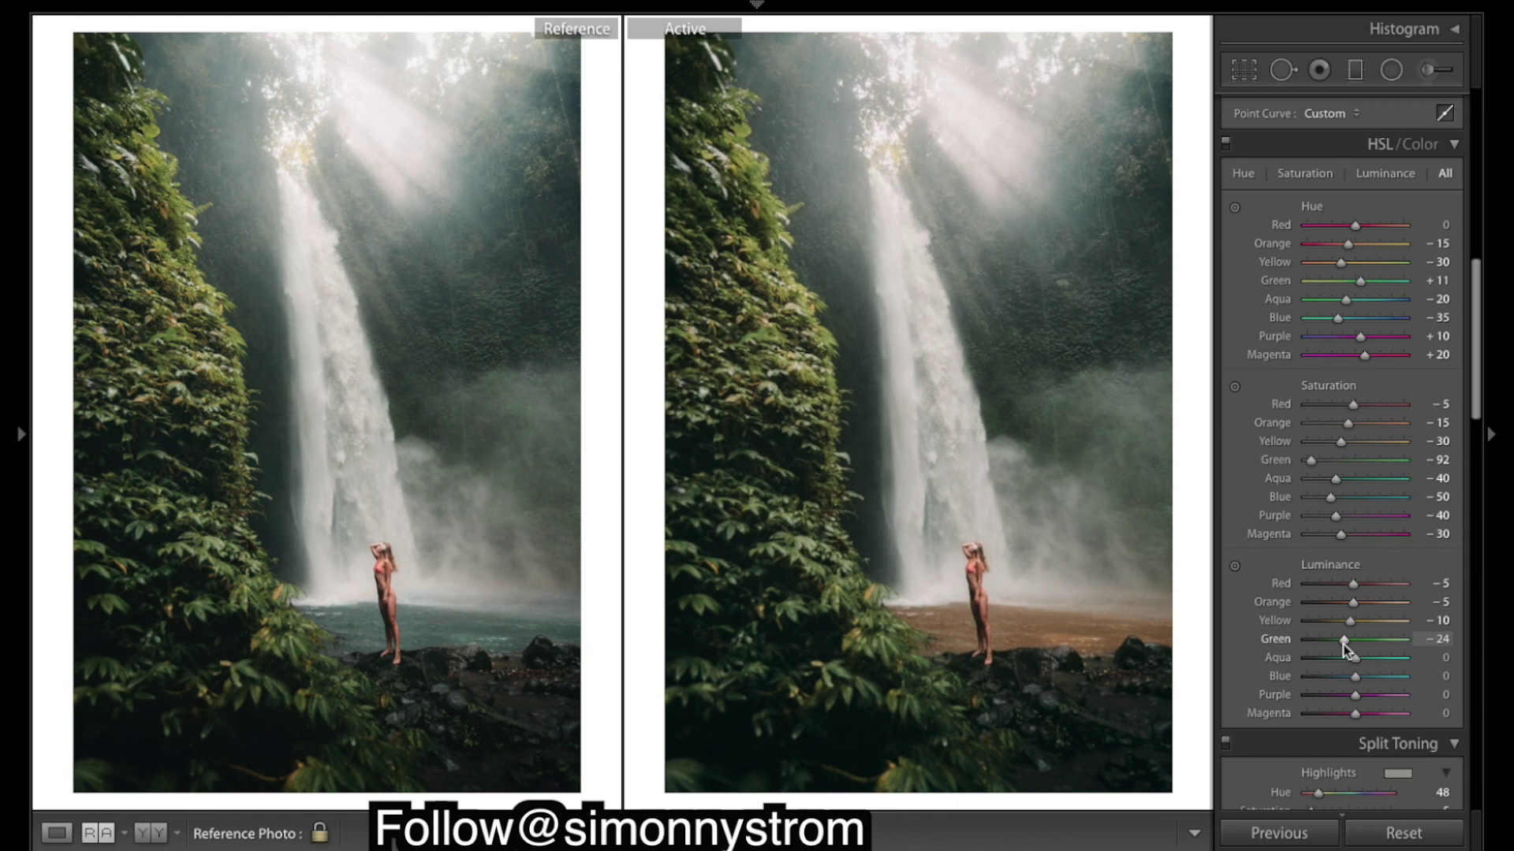
Lower the HSL luminance to −35 for green and −15 for blue.
{"action": "left_click_drag", "start_coordinate": [1342, 645], "coordinate": [1339, 645]}
{"action": "scroll", "coordinate": [1389, 587], "scroll_direction": "down", "scroll_amount": 3}
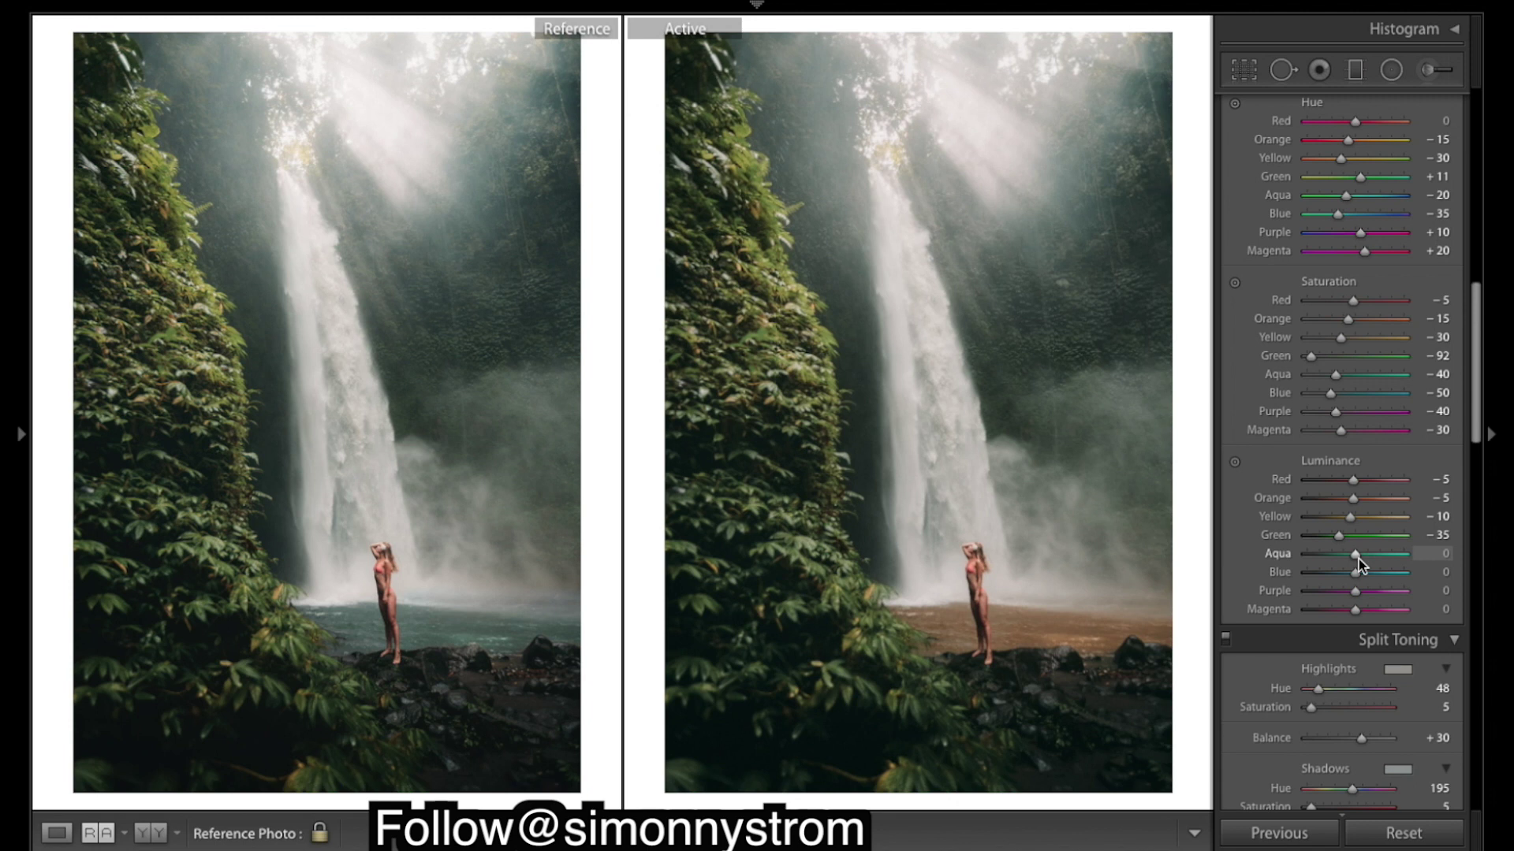
{"action": "mouse_move", "coordinate": [1351, 579]}
{"action": "left_mouse_down"}
{"action": "mouse_move", "coordinate": [1339, 577]}
{"action": "mouse_move", "coordinate": [1430, 582]}
{"action": "mouse_move", "coordinate": [1240, 517]}
{"action": "mouse_move", "coordinate": [1469, 602]}
{"action": "mouse_move", "coordinate": [1348, 550]}
{"action": "left_mouse_up"}
{"action": "left_click_drag", "start_coordinate": [1345, 579], "coordinate": [1347, 582]}
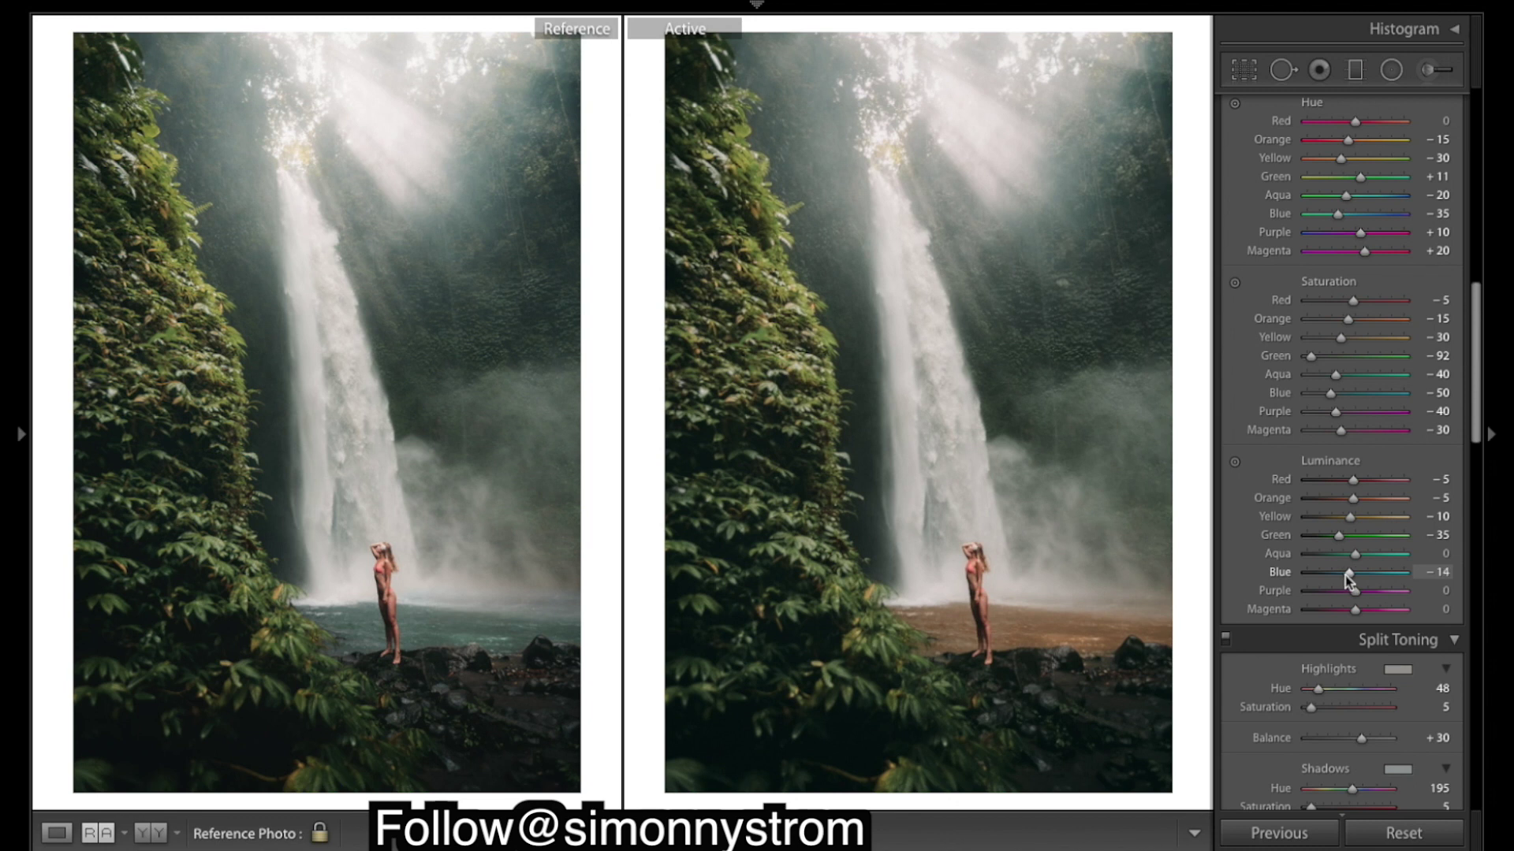
Examine the waterfall in the reference photo up close and compare its overall look with the active photo.
{"action": "scroll", "coordinate": [1388, 639], "scroll_direction": "up", "scroll_amount": 10}
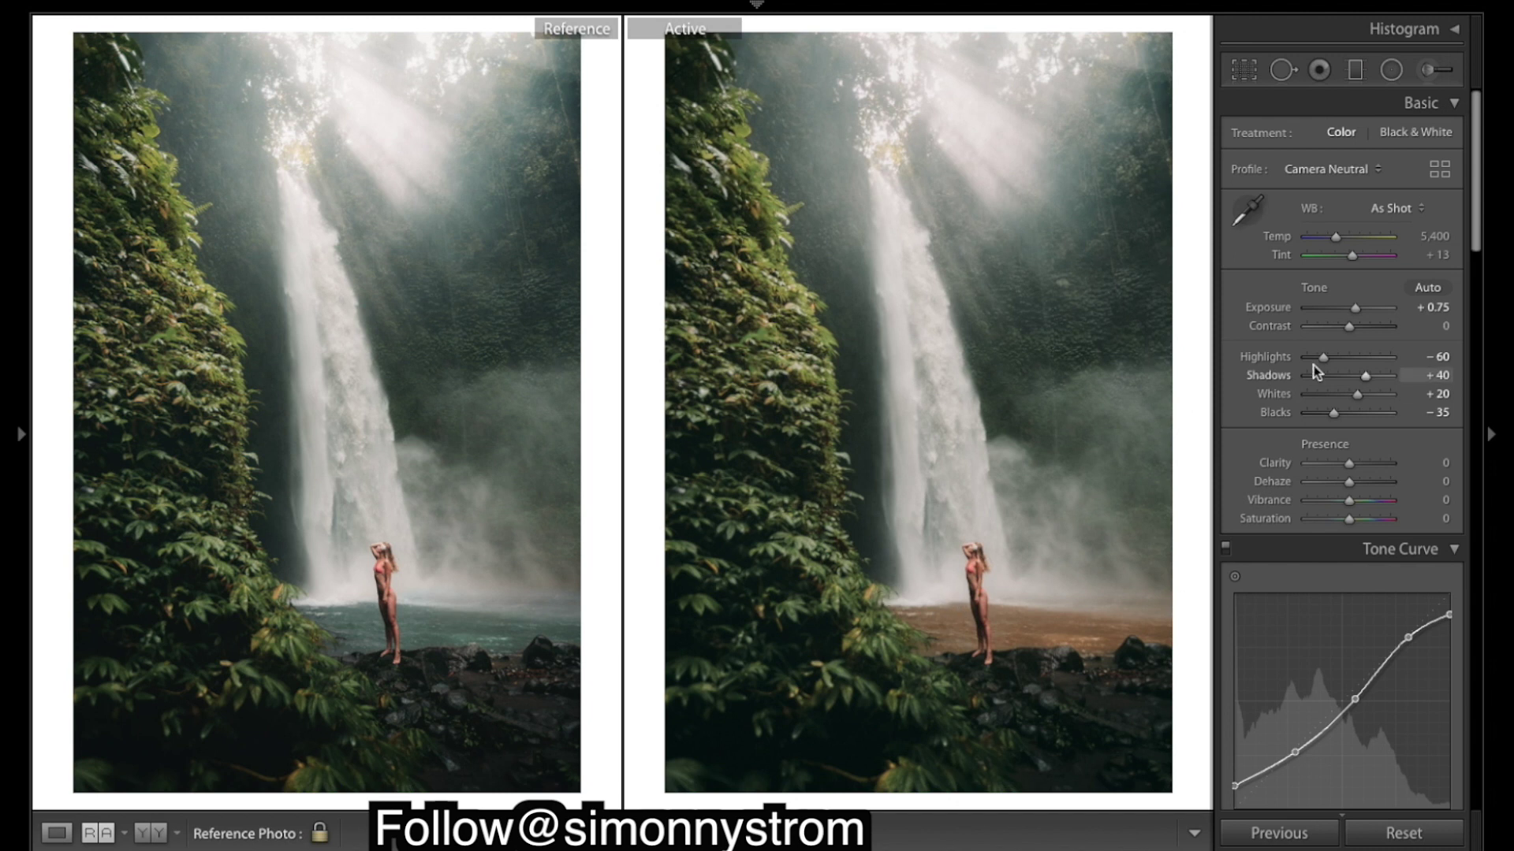
{"action": "left_click", "coordinate": [937, 480]}
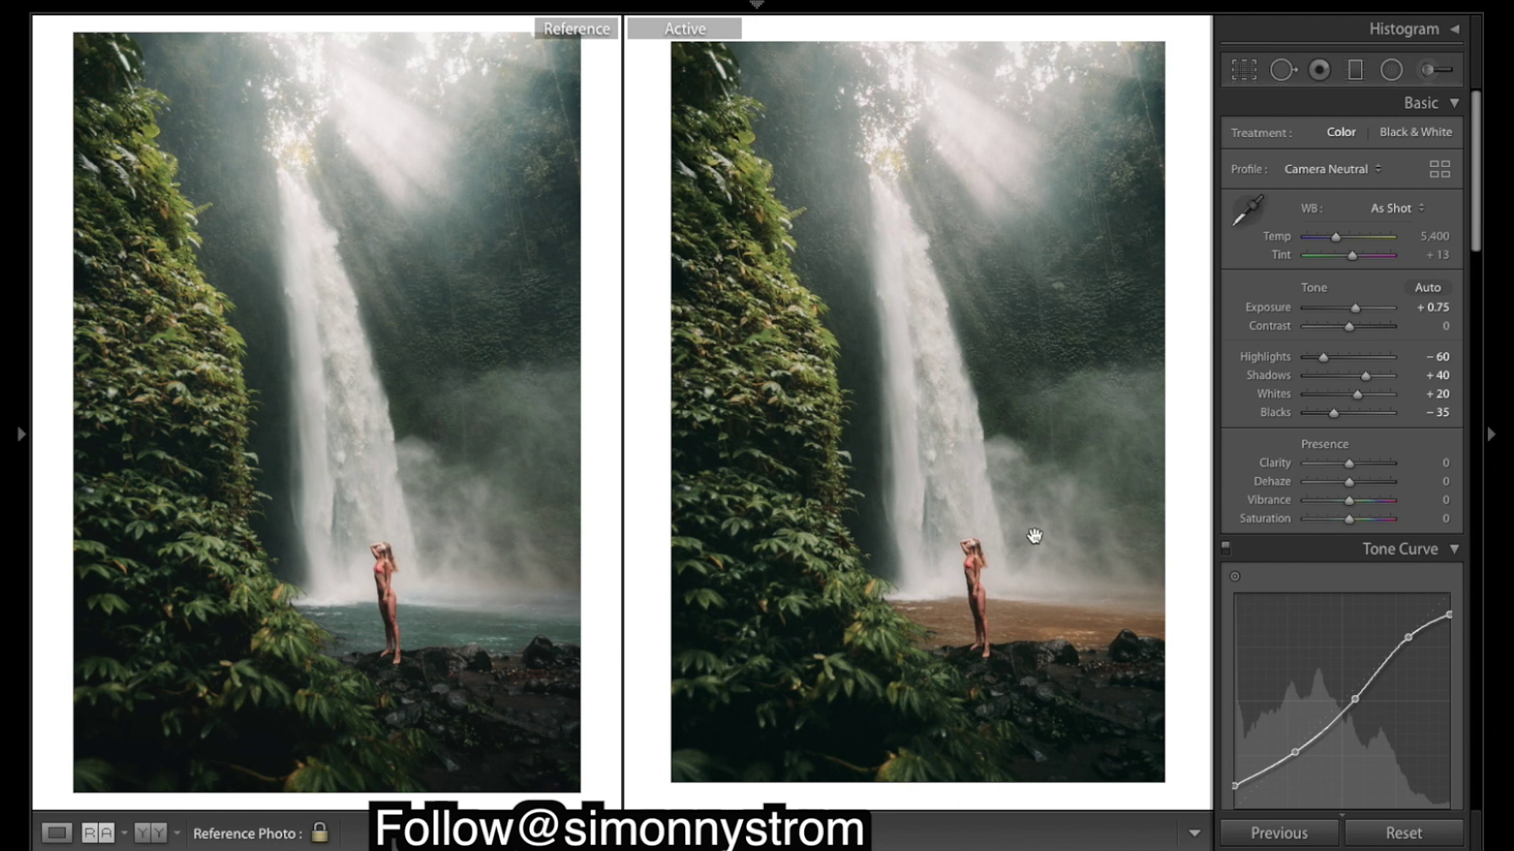
{"action": "left_click", "coordinate": [331, 439]}
{"action": "left_click", "coordinate": [330, 437]}
{"action": "left_click", "coordinate": [316, 477]}
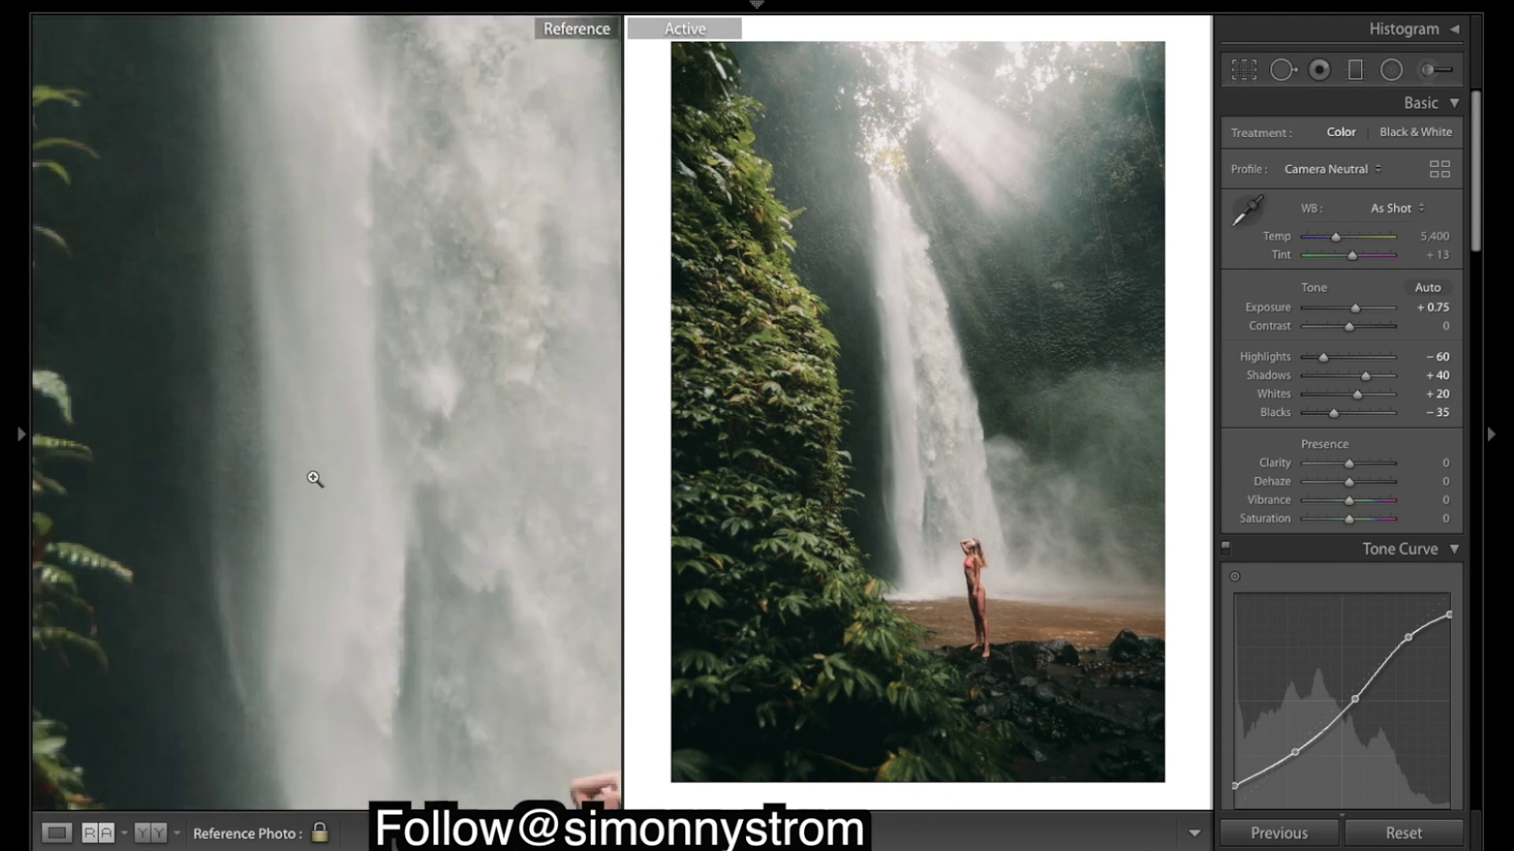
{"action": "left_click", "coordinate": [315, 479]}
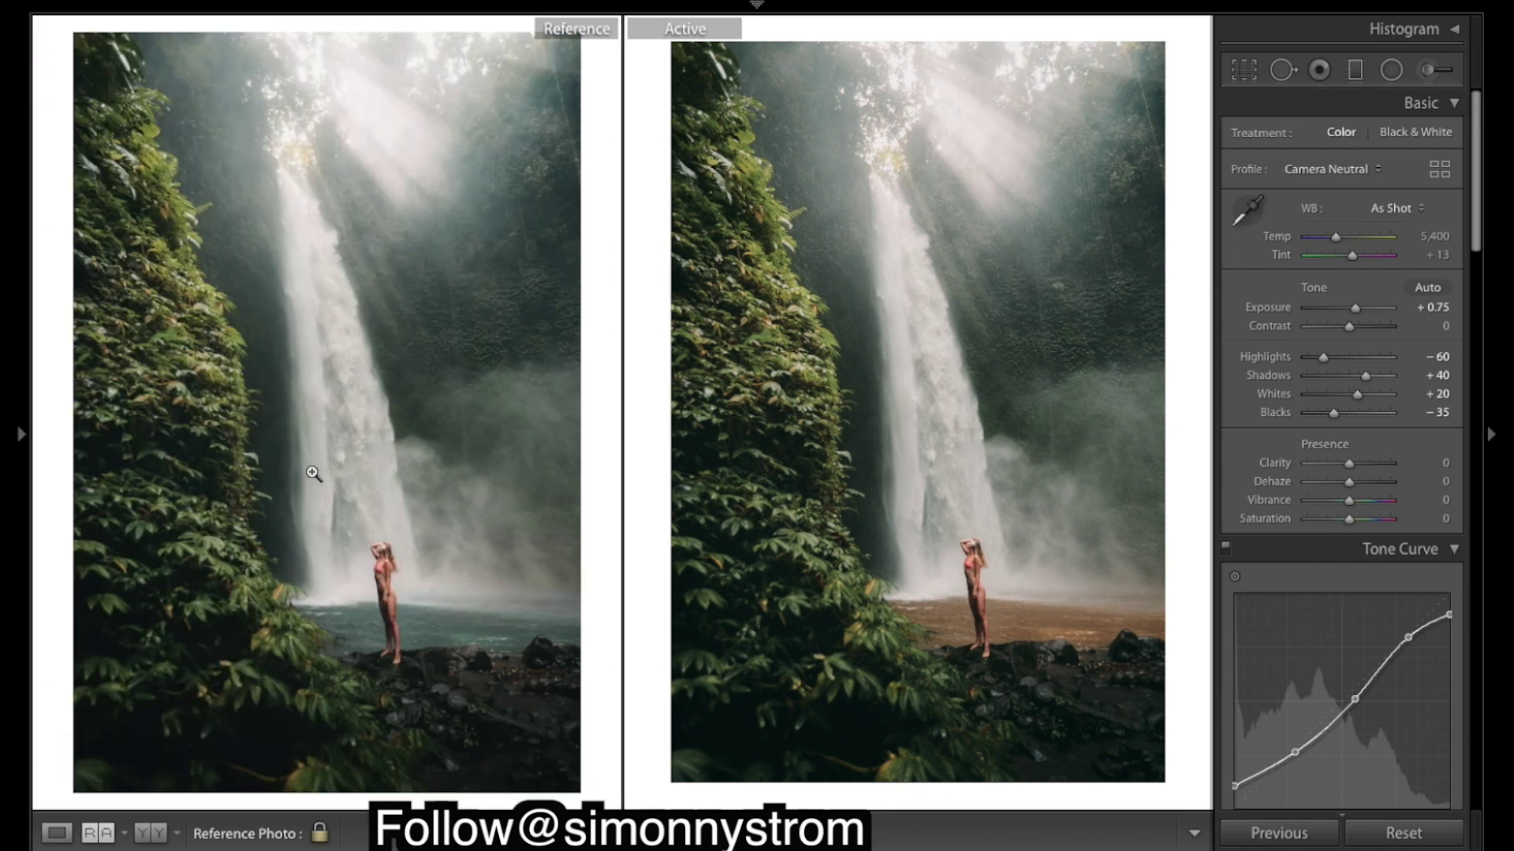
{"action": "left_click", "coordinate": [314, 473]}
{"action": "left_click", "coordinate": [311, 471]}
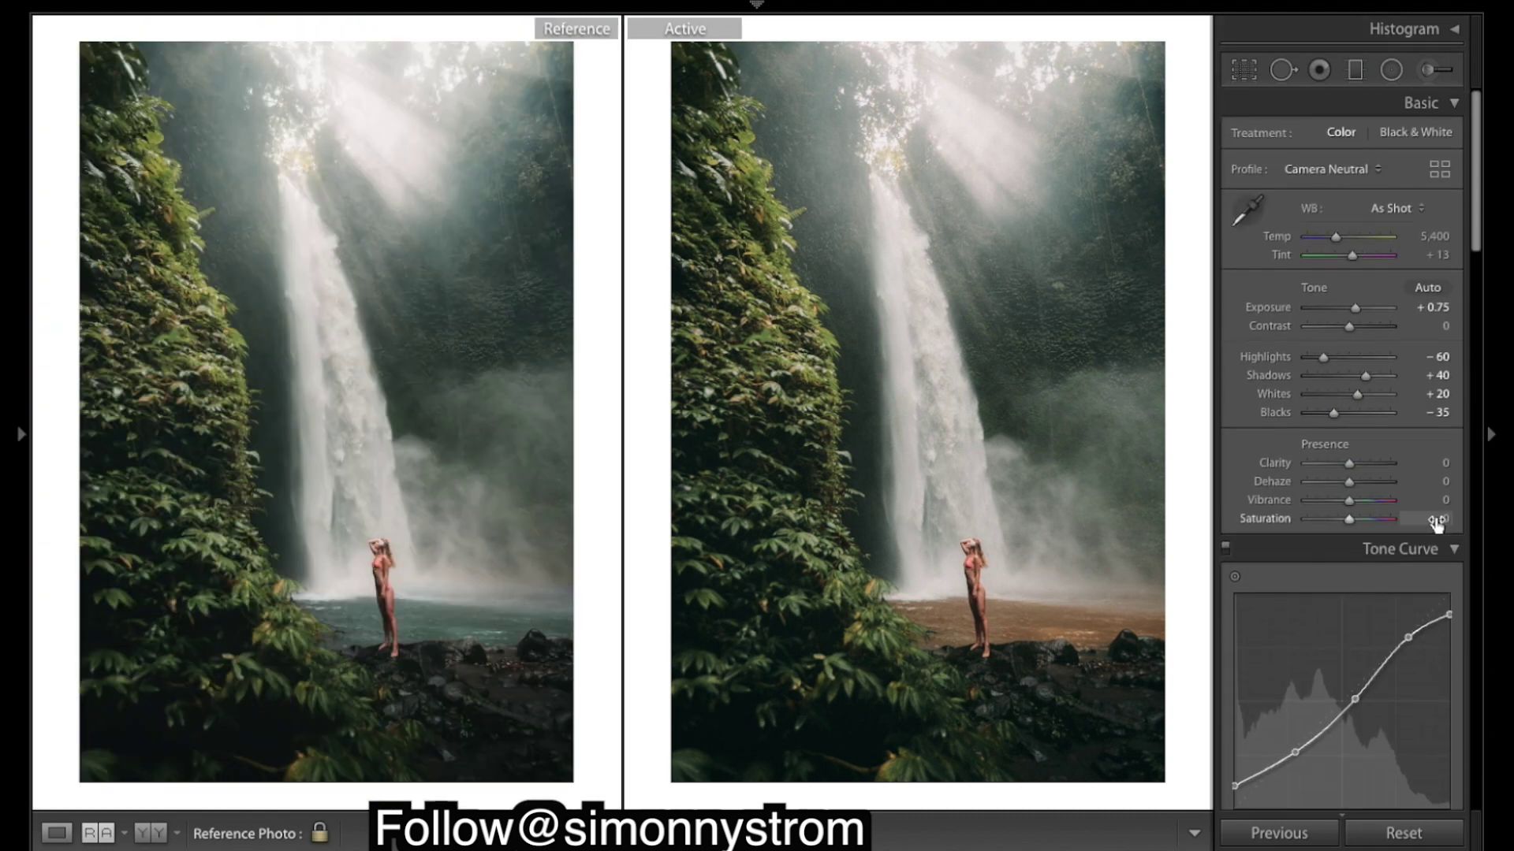
Set the sharpening amount to 10.
{"action": "scroll", "coordinate": [1435, 522], "scroll_direction": "down", "scroll_amount": 15}
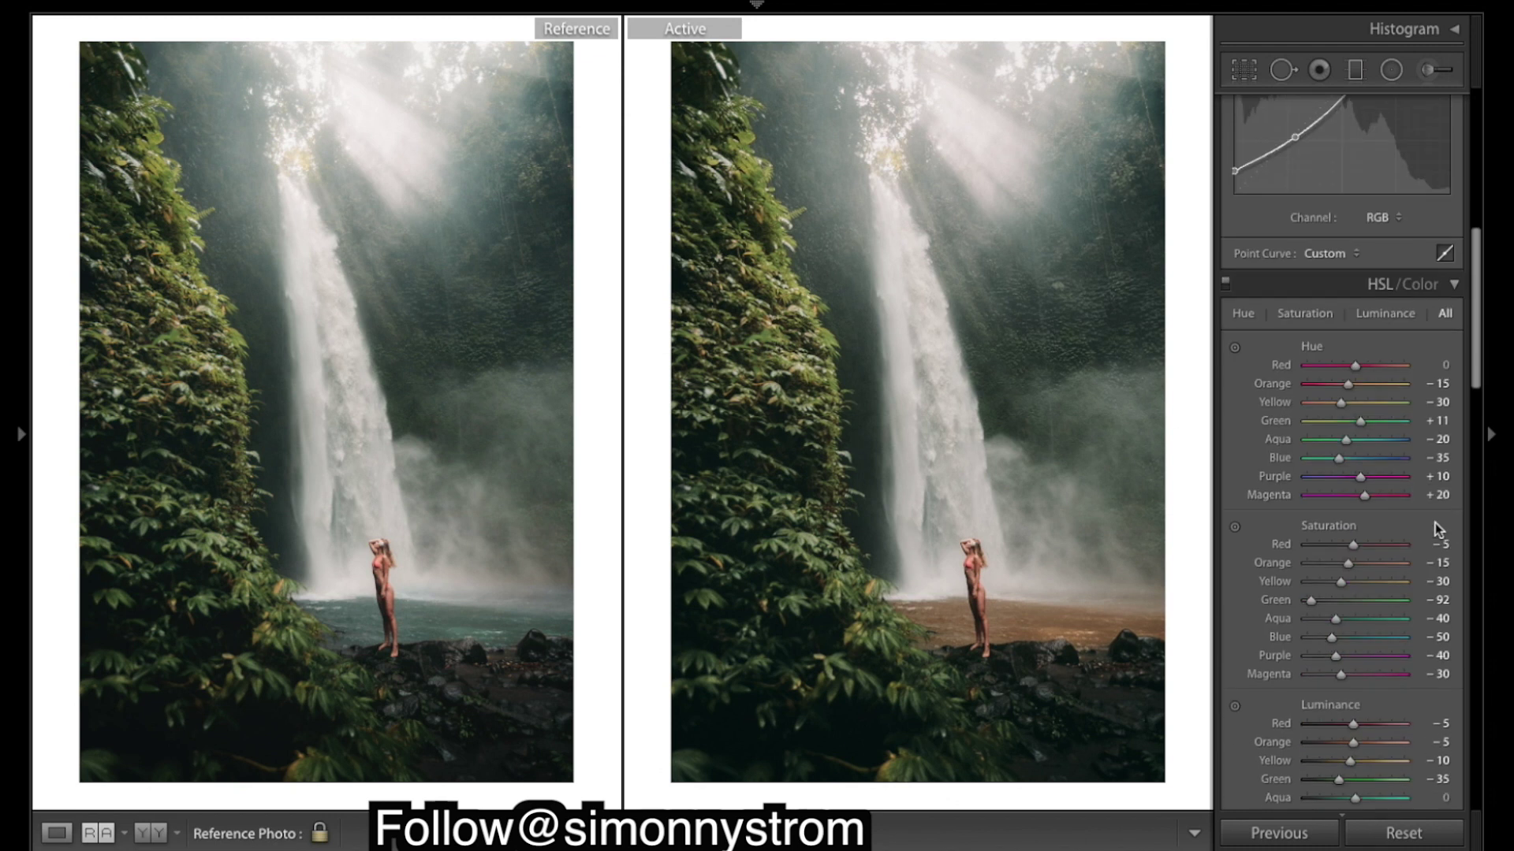
{"action": "scroll", "coordinate": [1435, 523], "scroll_direction": "down", "scroll_amount": 2}
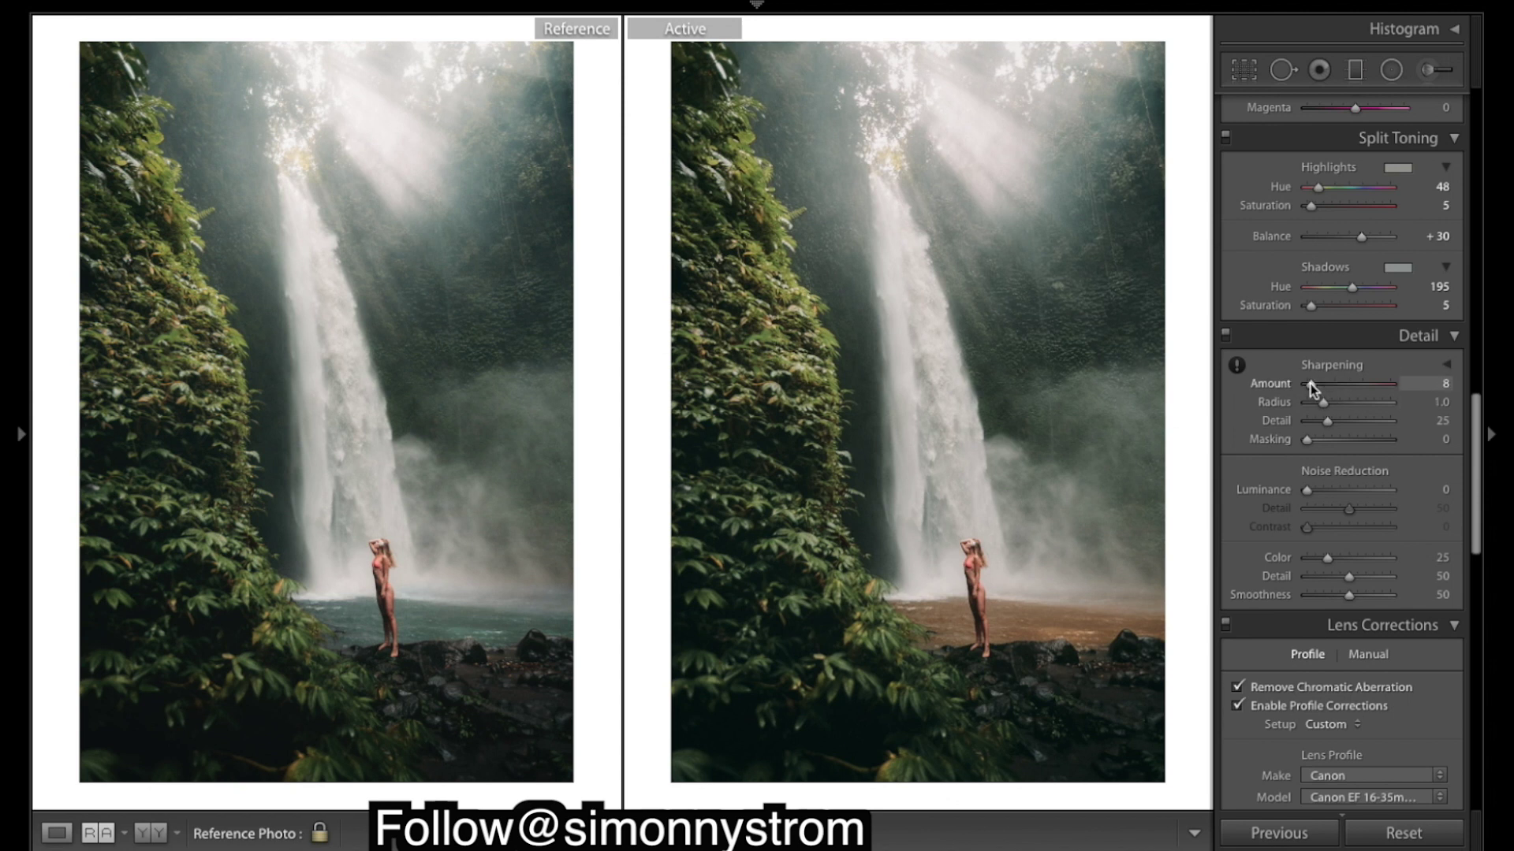
{"action": "mouse_move", "coordinate": [1311, 384]}
{"action": "left_mouse_down"}
{"action": "mouse_move", "coordinate": [1290, 389]}
{"action": "mouse_move", "coordinate": [1312, 390]}
{"action": "left_mouse_up"}
Add a little film grain to the photo with an amount of about 9.
{"action": "scroll", "coordinate": [1364, 518], "scroll_direction": "down", "scroll_amount": 5}
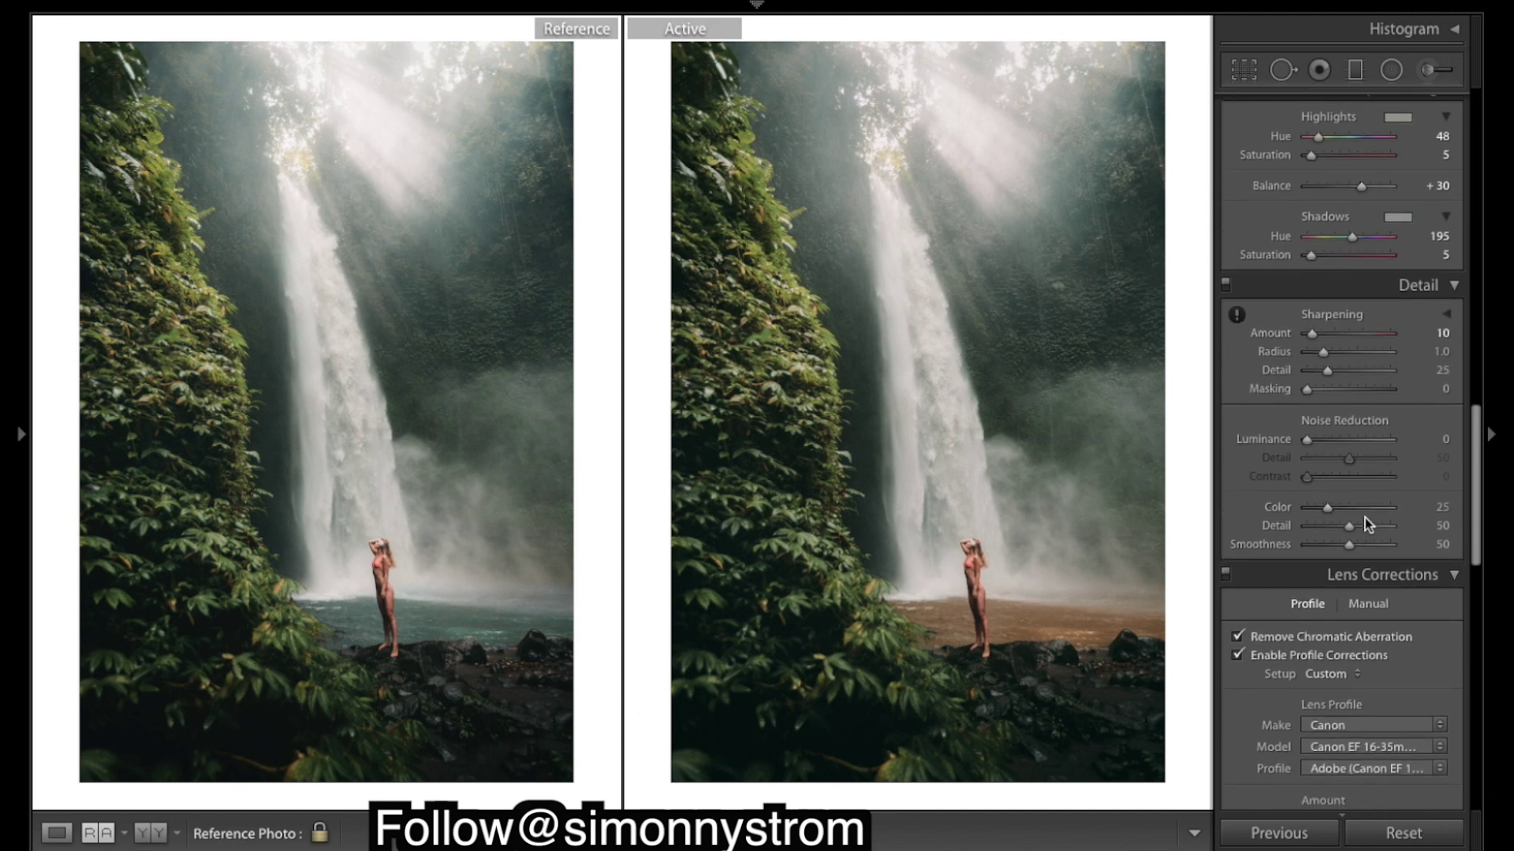
{"action": "scroll", "coordinate": [1365, 518], "scroll_direction": "down", "scroll_amount": 5}
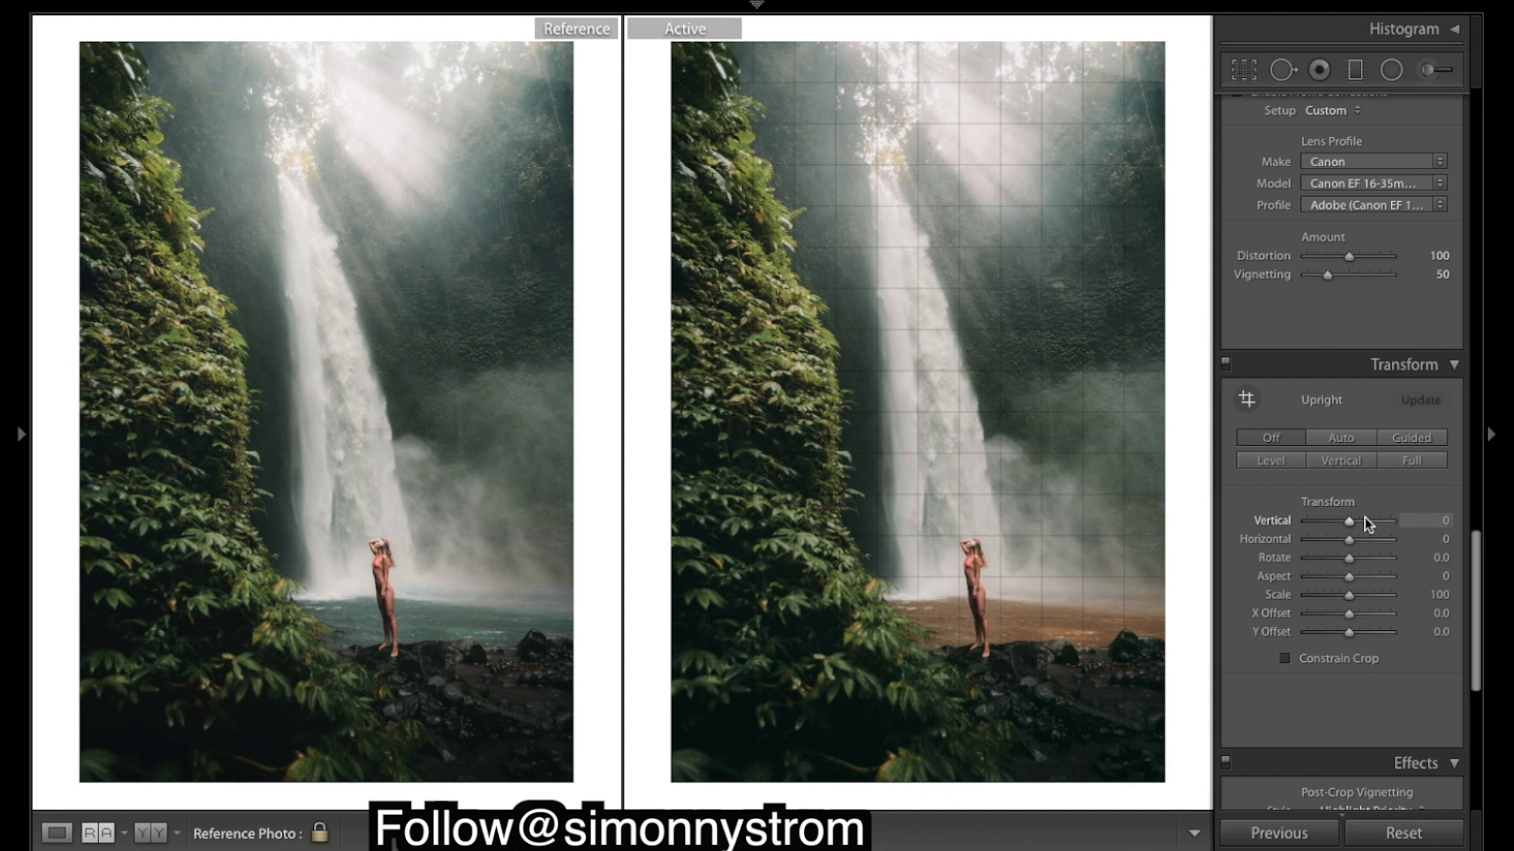
{"action": "scroll", "coordinate": [1365, 518], "scroll_direction": "down", "scroll_amount": 7}
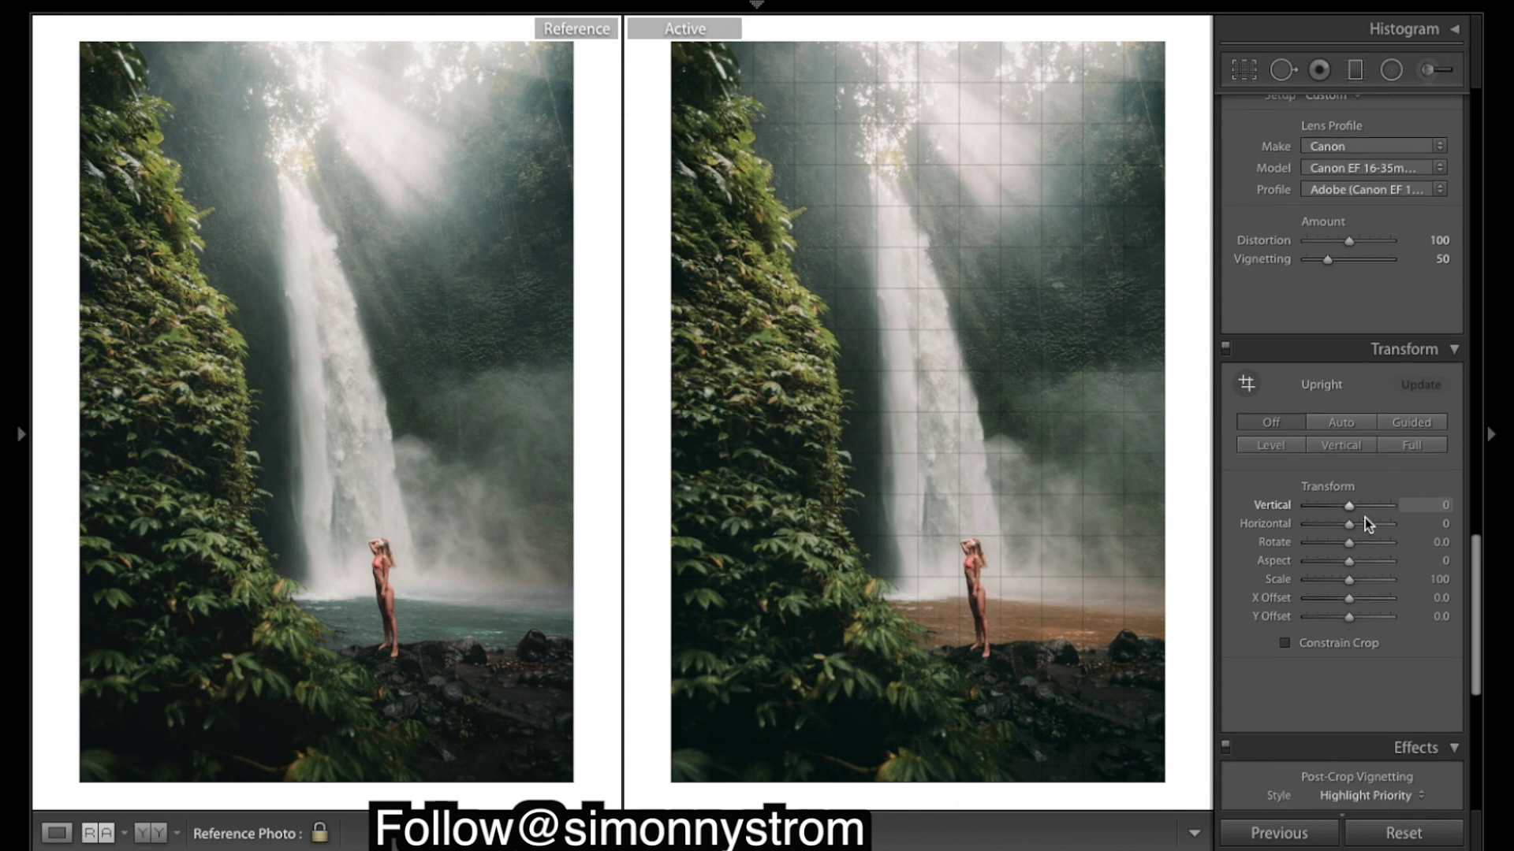
{"action": "left_click_drag", "start_coordinate": [1306, 529], "coordinate": [1311, 528]}
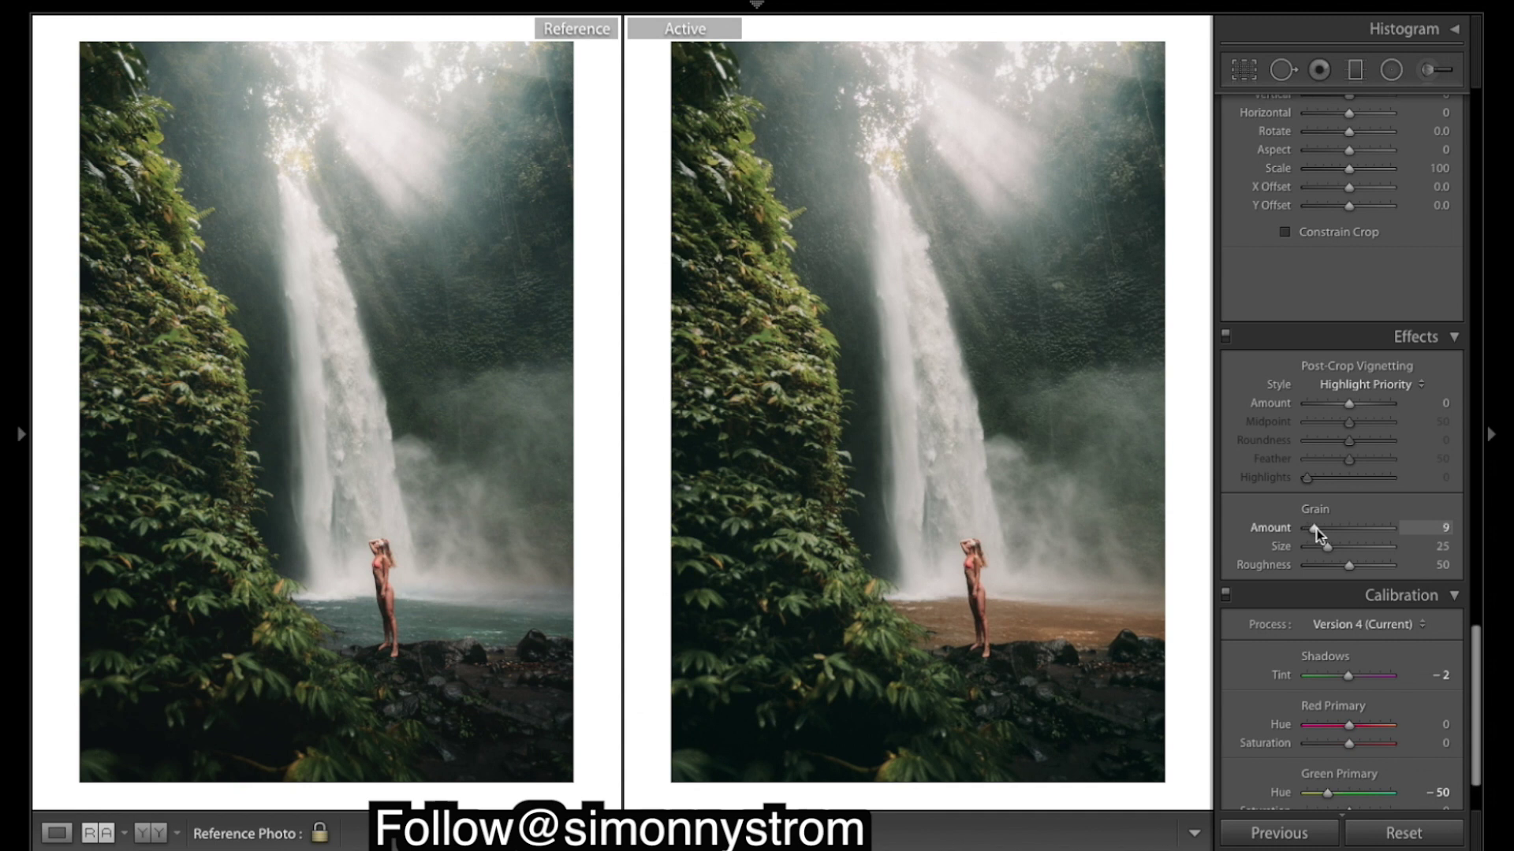
{"action": "scroll", "coordinate": [1435, 575], "scroll_direction": "down", "scroll_amount": 2}
Lower the photo's clarity to −5 in the basic adjustments.
{"action": "scroll", "coordinate": [1436, 581], "scroll_direction": "up", "scroll_amount": 4}
{"action": "scroll", "coordinate": [1436, 581], "scroll_direction": "up", "scroll_amount": 13}
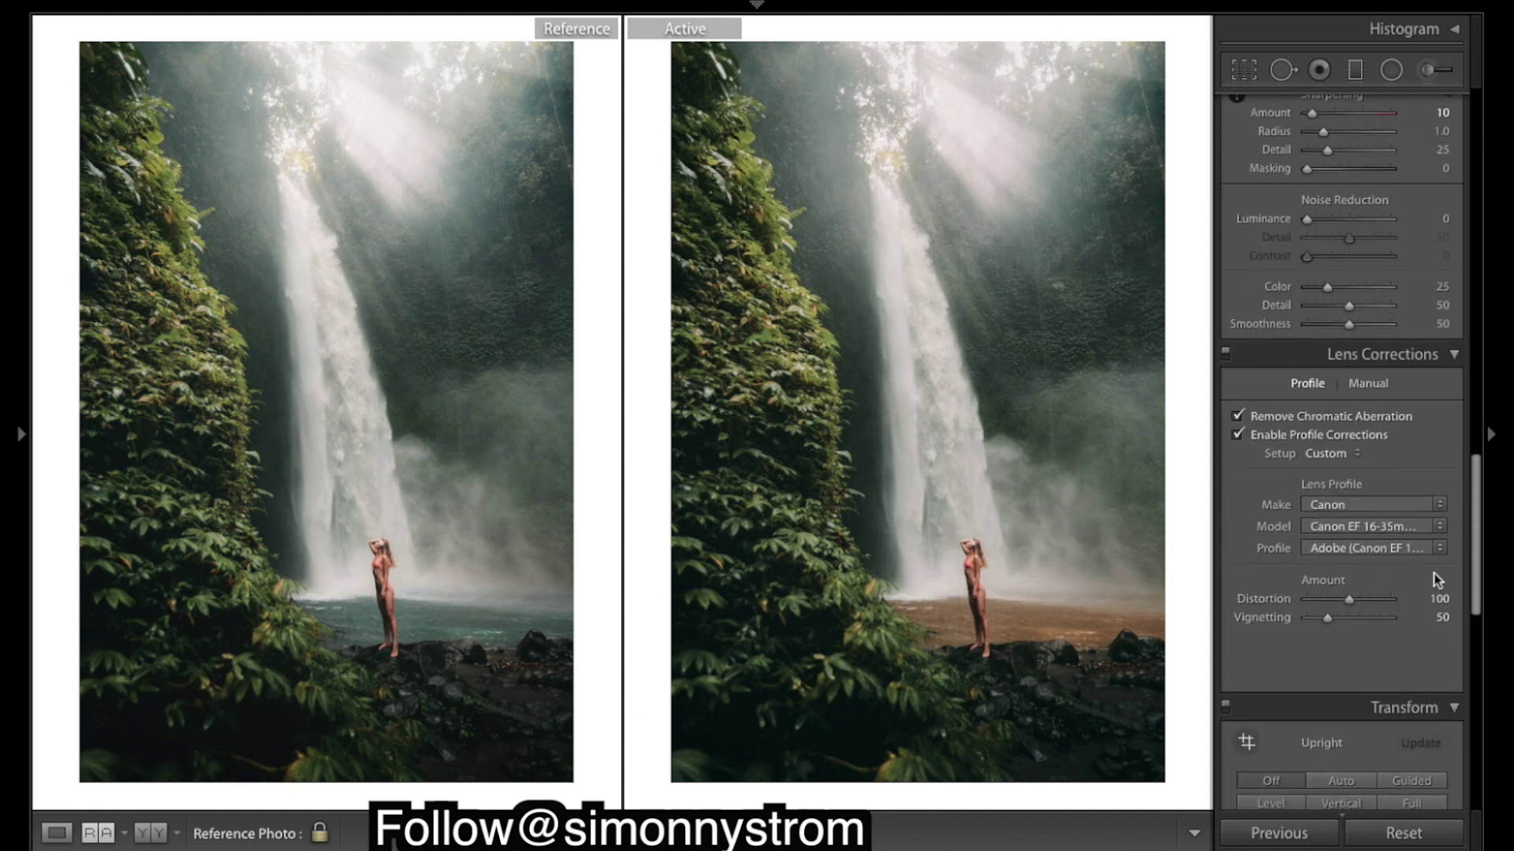
{"action": "scroll", "coordinate": [1435, 573], "scroll_direction": "up", "scroll_amount": 15}
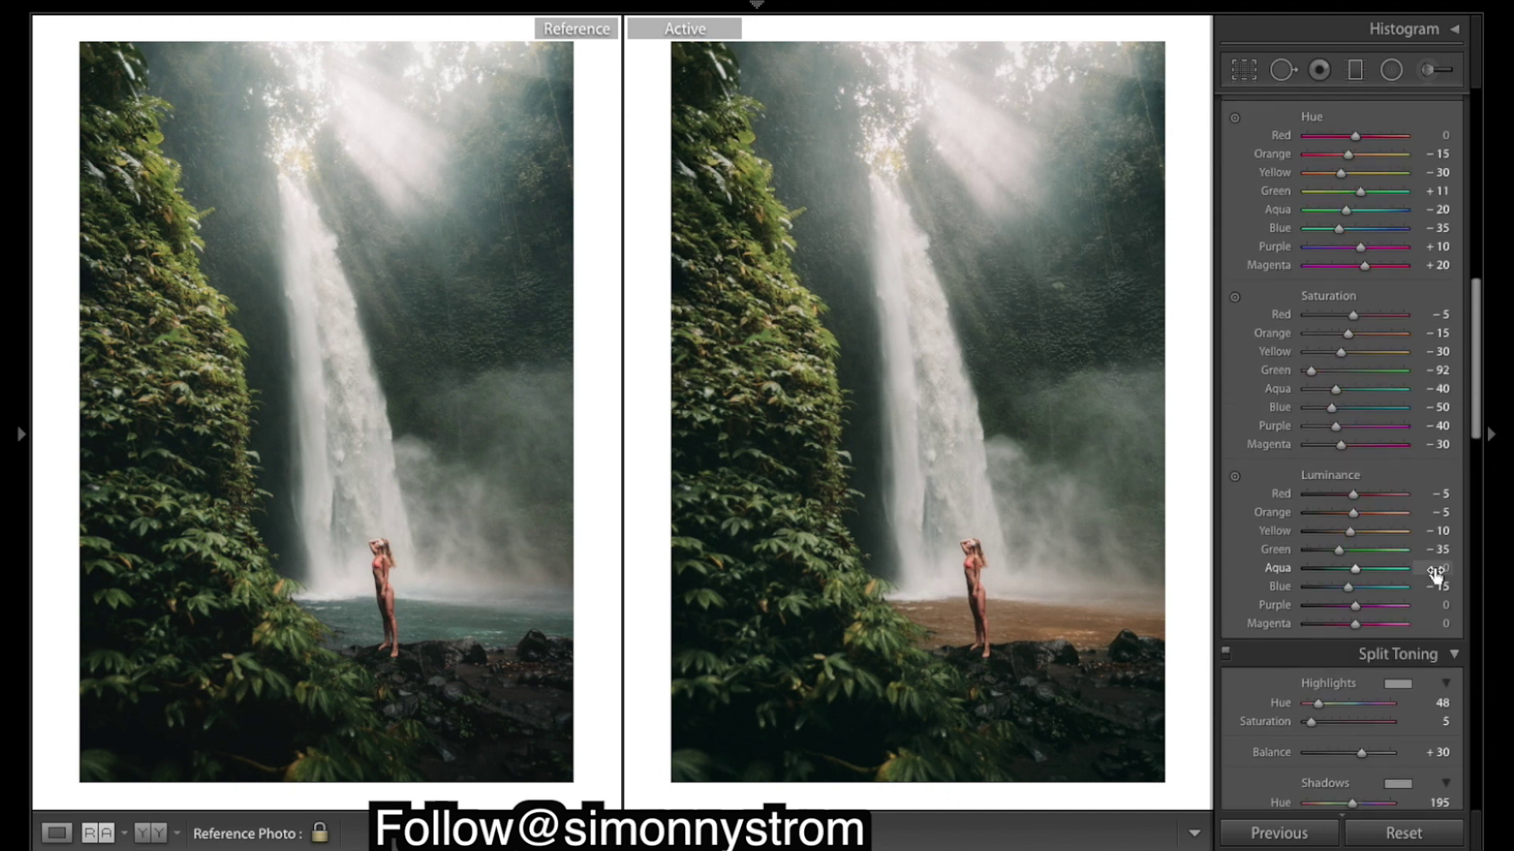
{"action": "scroll", "coordinate": [1435, 574], "scroll_direction": "up", "scroll_amount": 5}
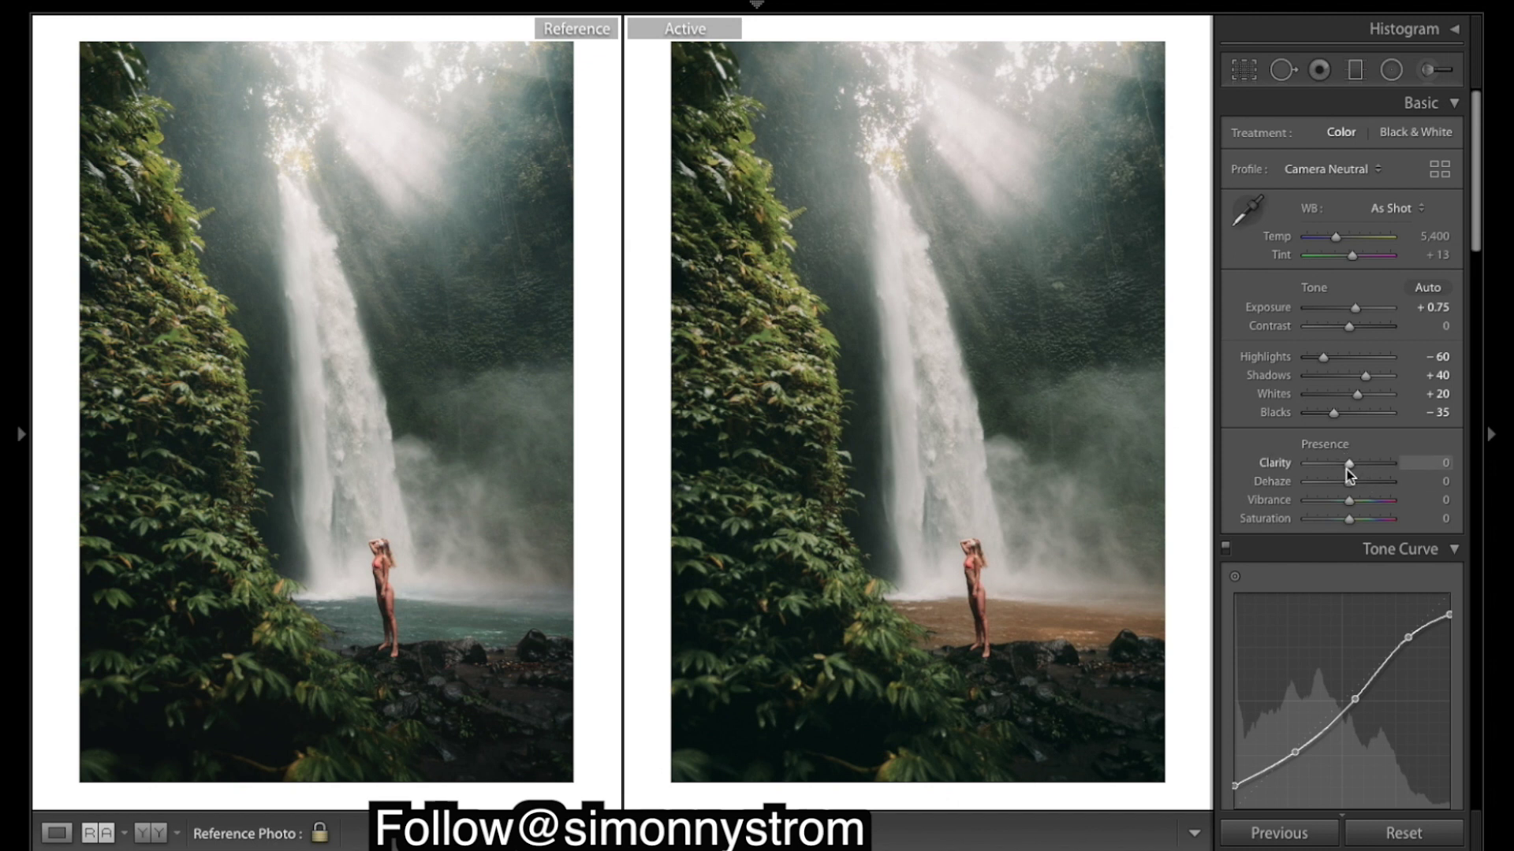
{"action": "mouse_move", "coordinate": [1343, 467]}
{"action": "left_mouse_down"}
{"action": "mouse_move", "coordinate": [1322, 467]}
{"action": "mouse_move", "coordinate": [1346, 468]}
{"action": "left_mouse_up"}
{"action": "left_click_drag", "start_coordinate": [1344, 470], "coordinate": [1346, 471]}
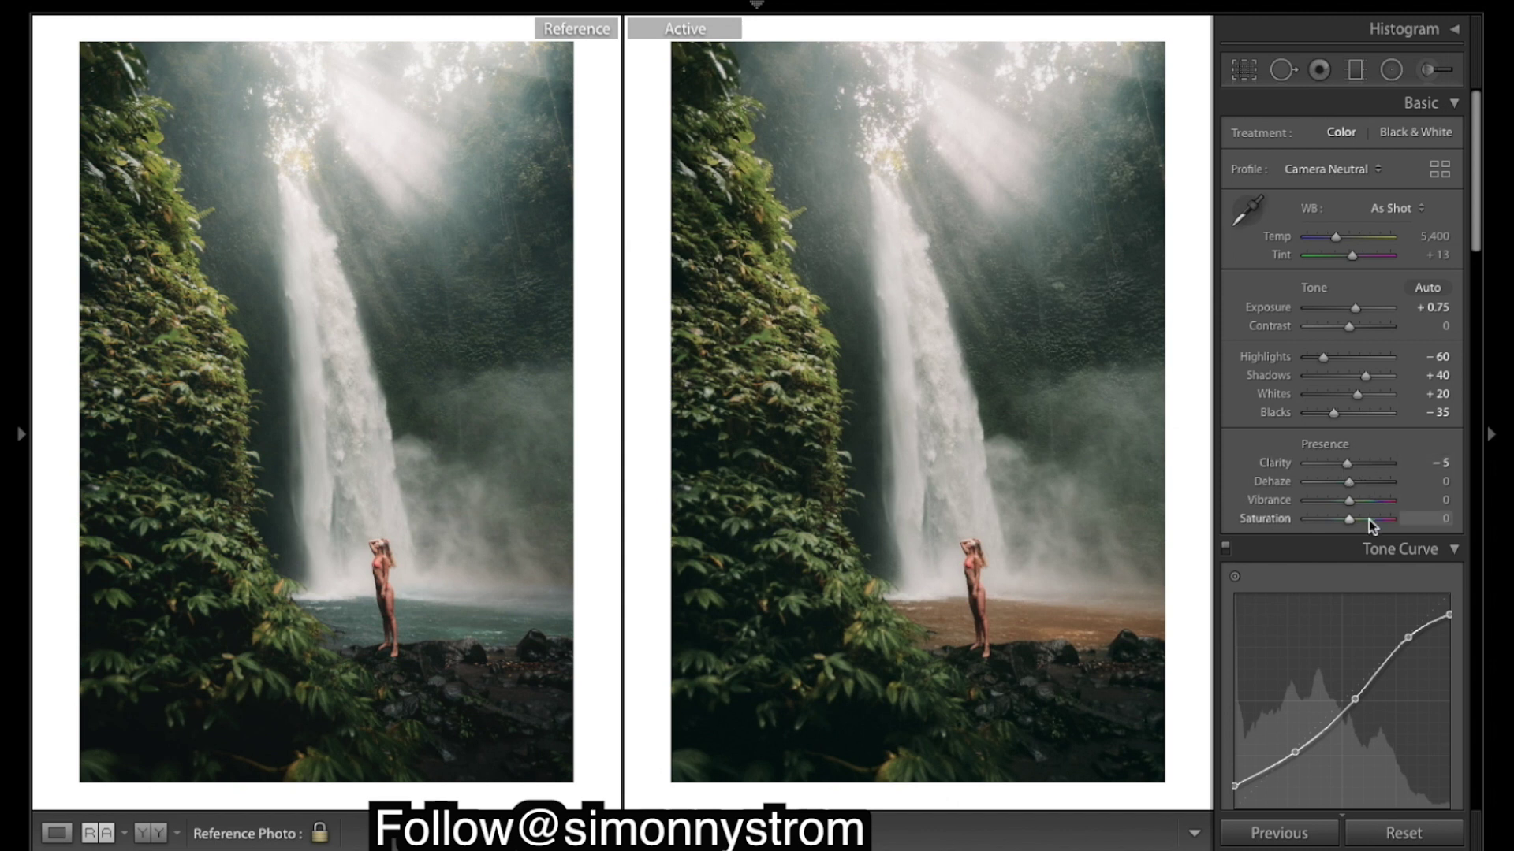
Set the photo's vibrance to +10 and its overall saturation to −5.
{"action": "left_click_drag", "start_coordinate": [1351, 501], "coordinate": [1354, 503]}
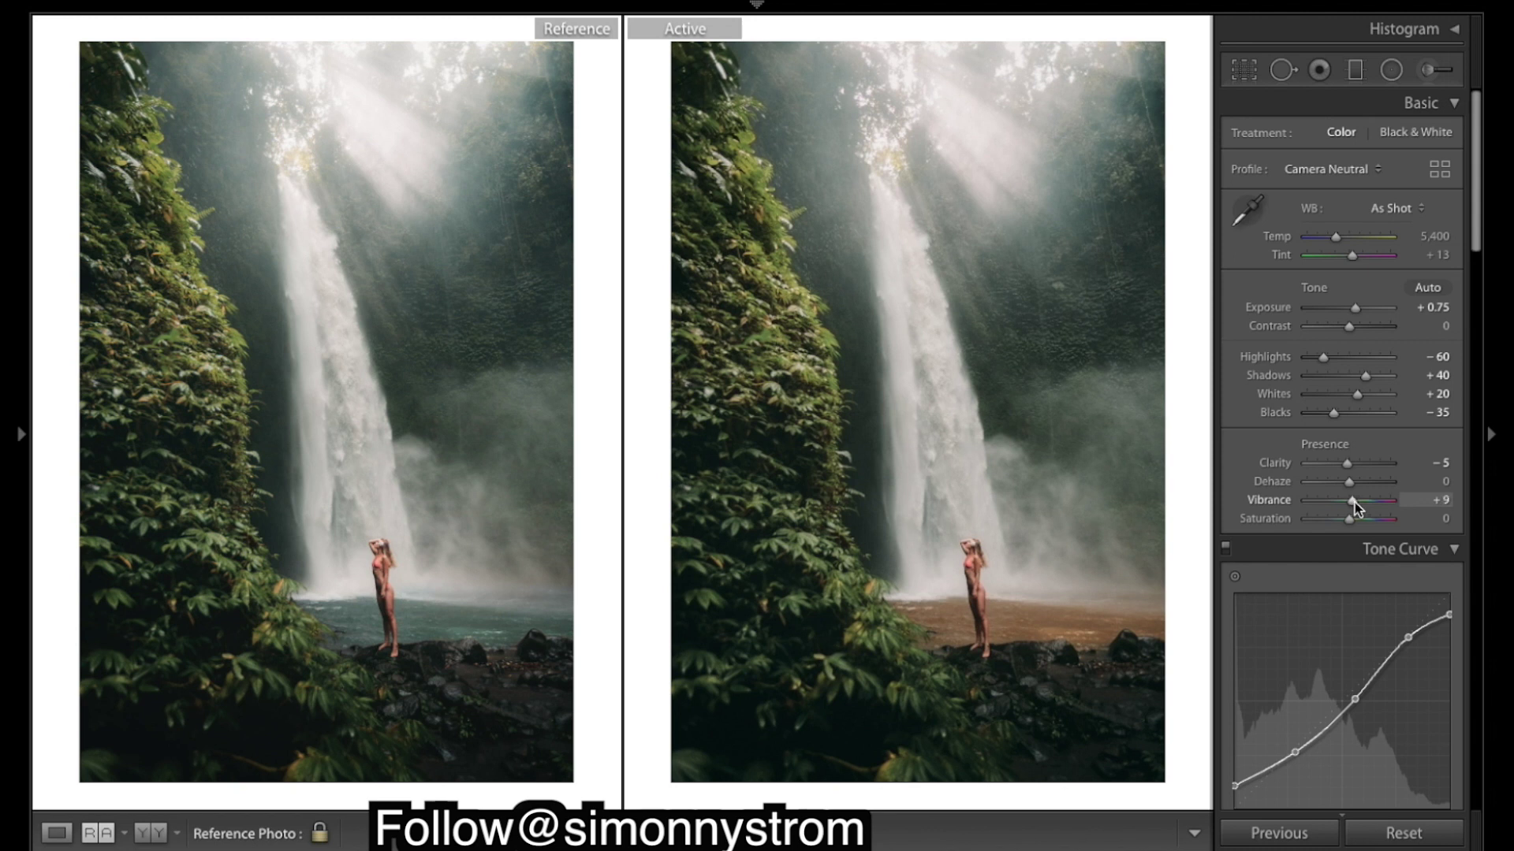
{"action": "left_click_drag", "start_coordinate": [1354, 503], "coordinate": [1355, 503]}
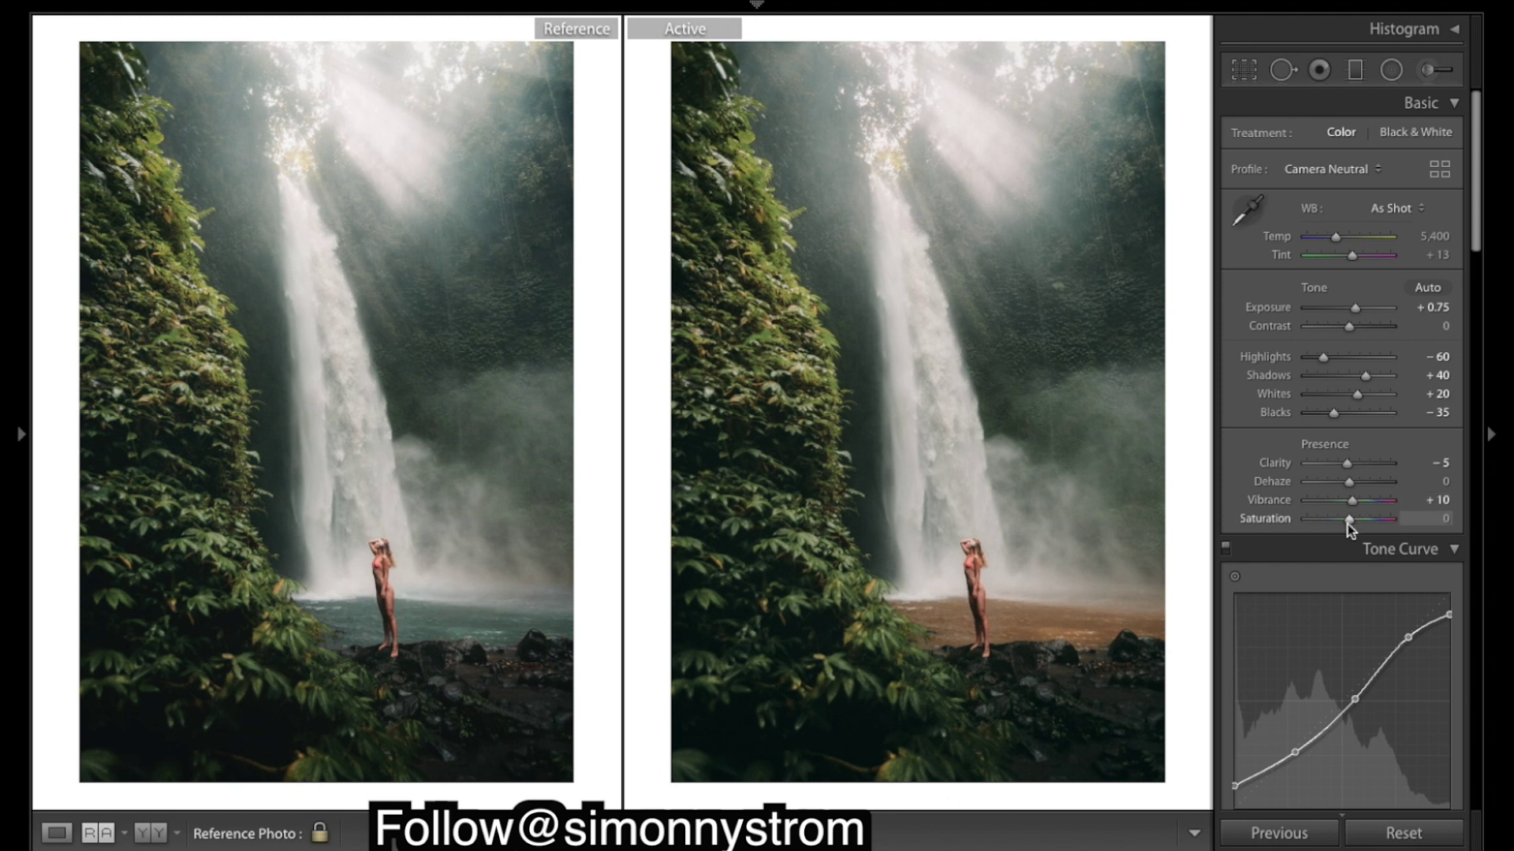
{"action": "left_click_drag", "start_coordinate": [1351, 518], "coordinate": [1348, 519]}
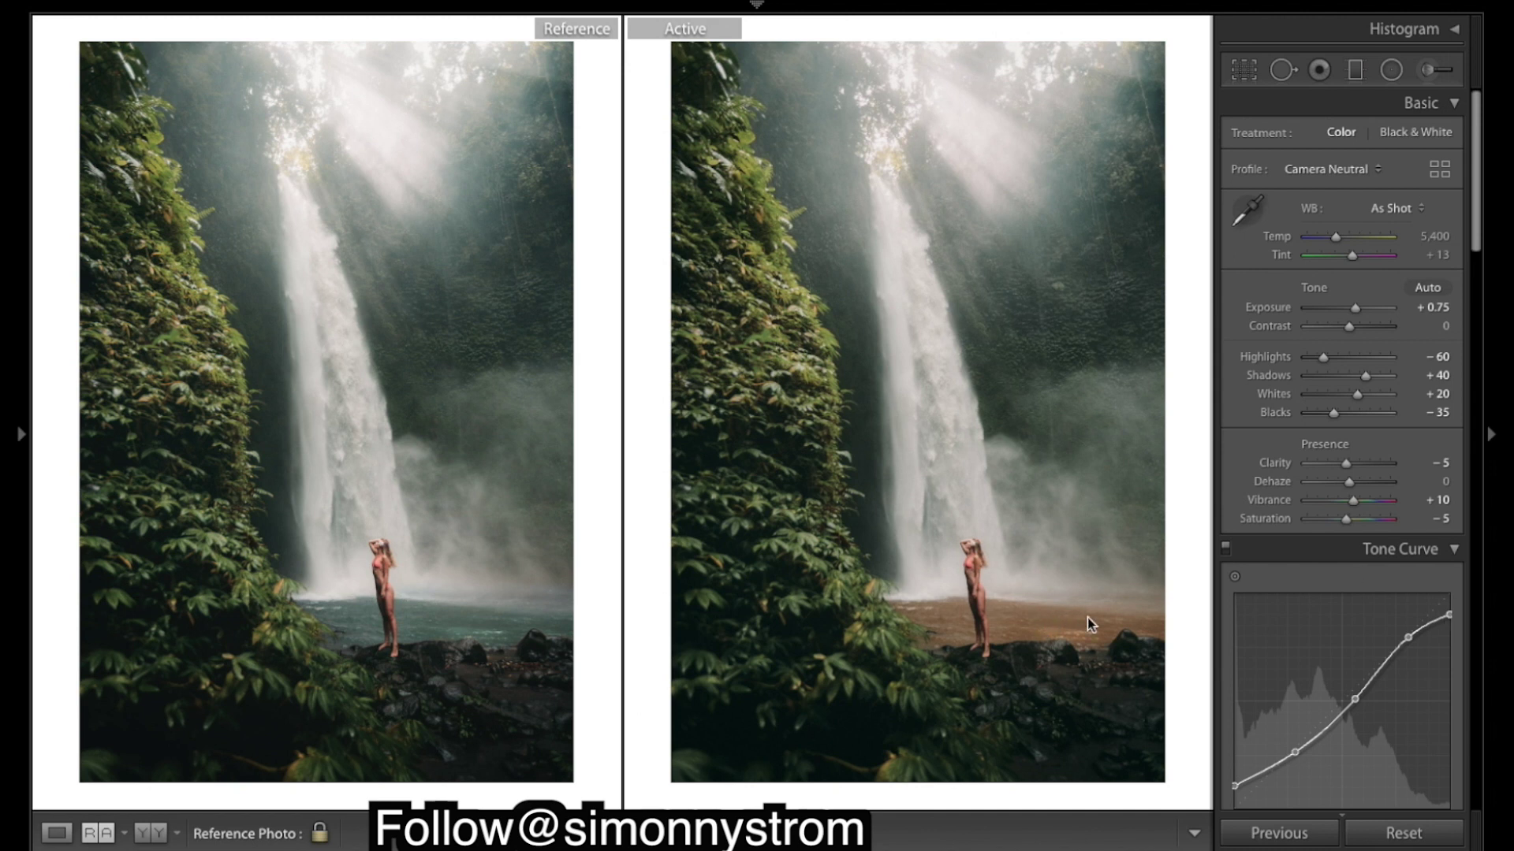
Try raising the HSL saturation of orange to +100 and undo it.
{"action": "scroll", "coordinate": [1271, 580], "scroll_direction": "down", "scroll_amount": 5}
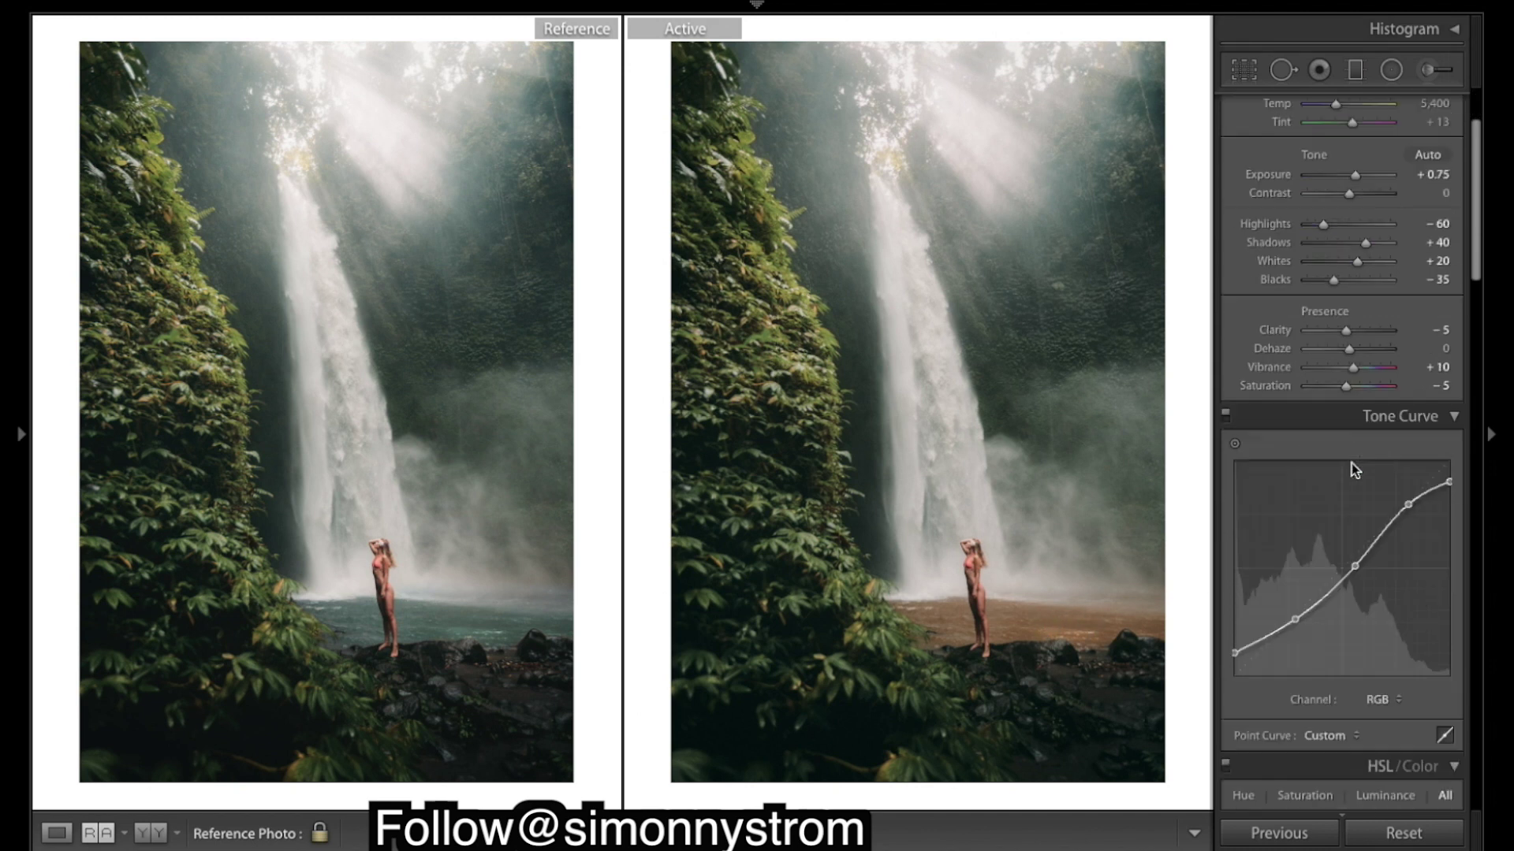
{"action": "scroll", "coordinate": [1350, 465], "scroll_direction": "down", "scroll_amount": 3}
{"action": "left_click_drag", "start_coordinate": [1342, 488], "coordinate": [1404, 488]}
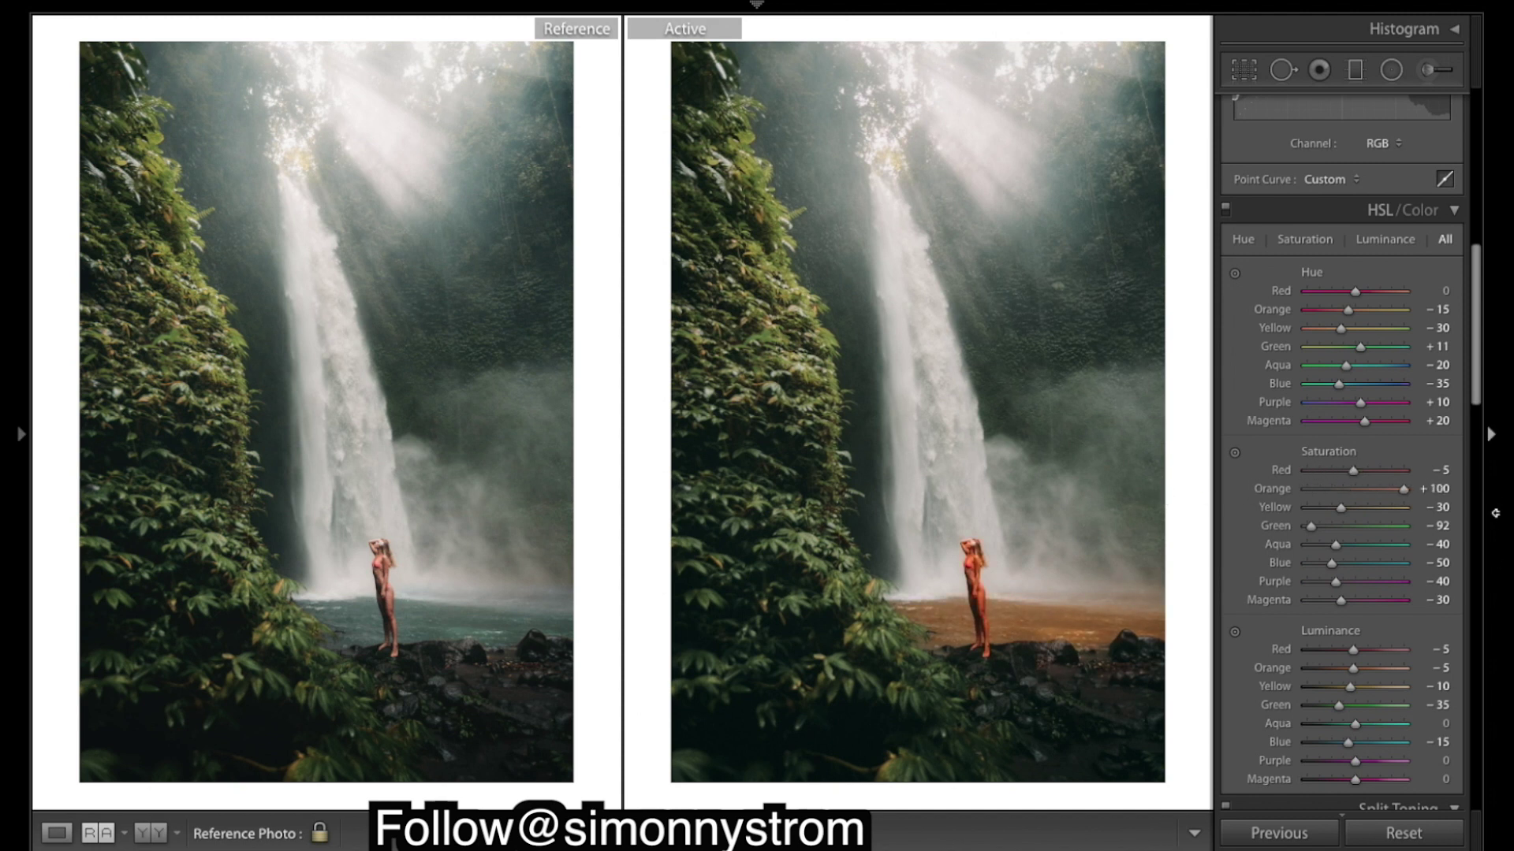
{"action": "key", "text": "ctrl+z"}
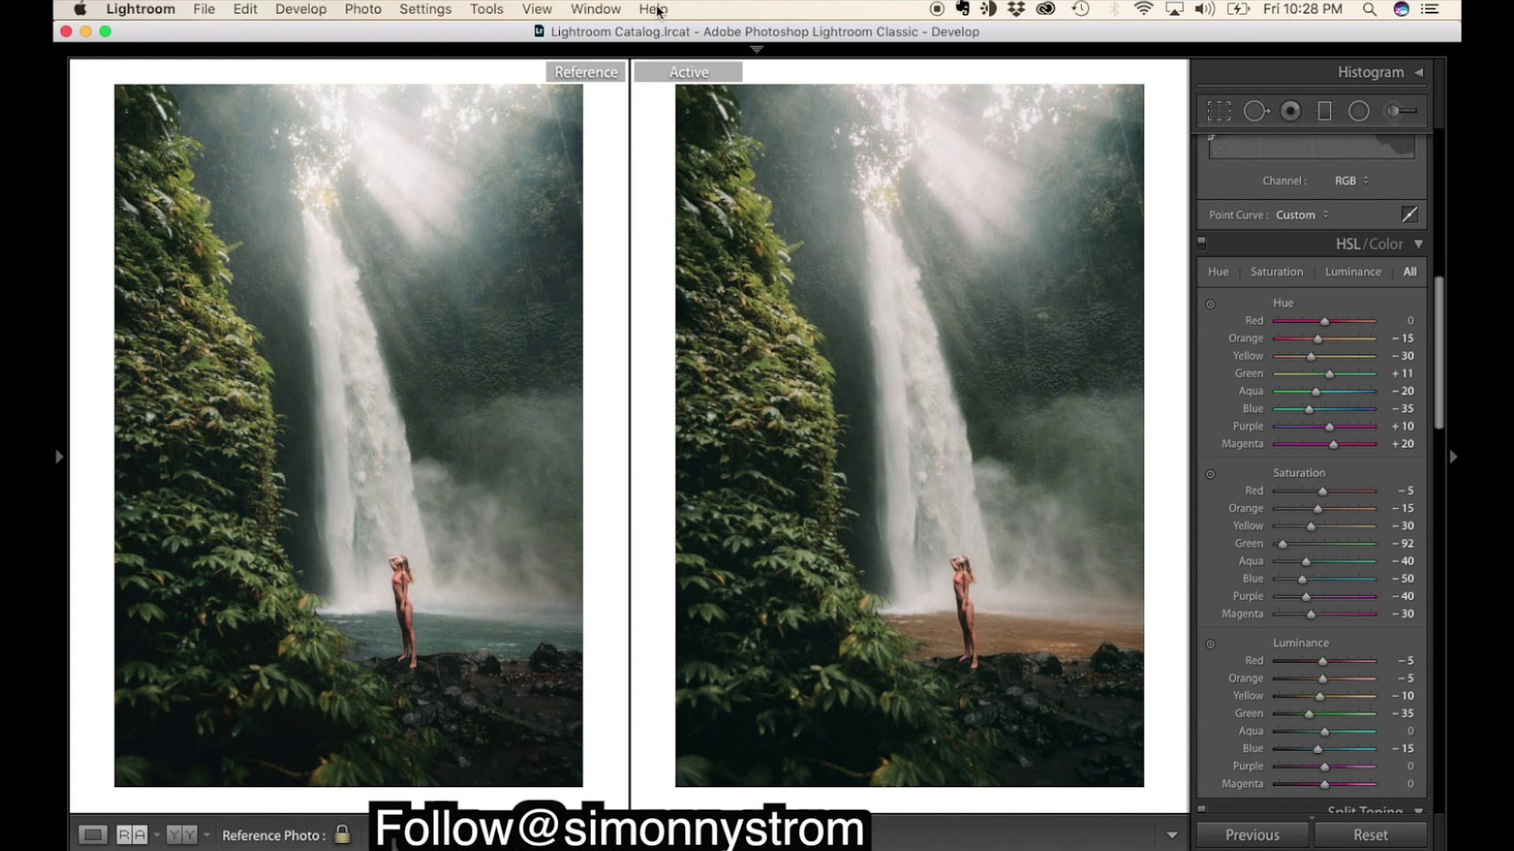
Open the edited photo in Adobe Photoshop CC 2018 and duplicate its Background layer.
{"action": "left_click", "coordinate": [654, 9]}
{"action": "type", "text": "pho"}
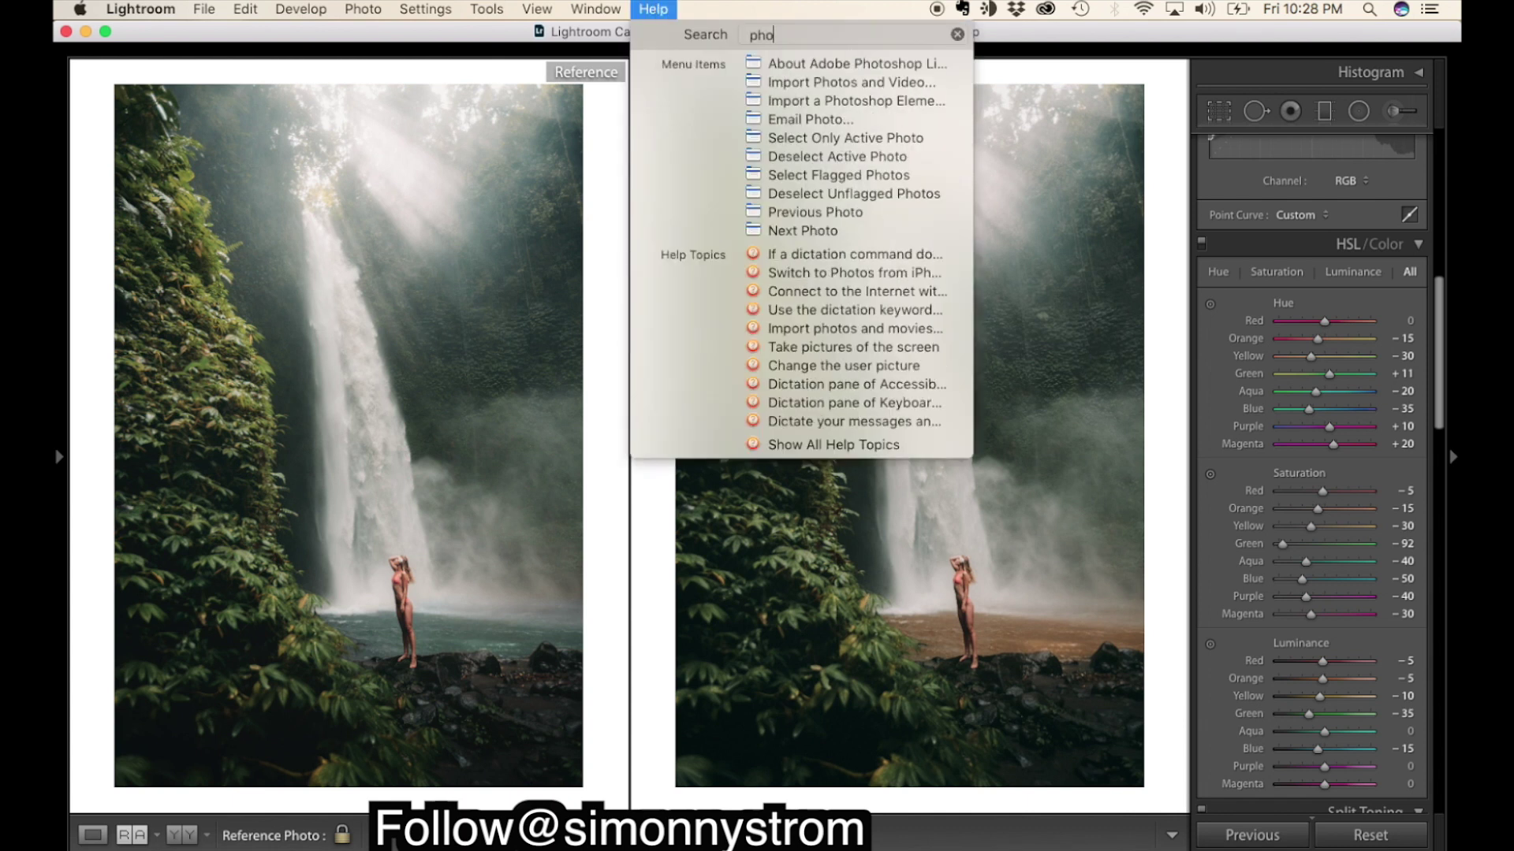
{"action": "type", "text": "tosh"}
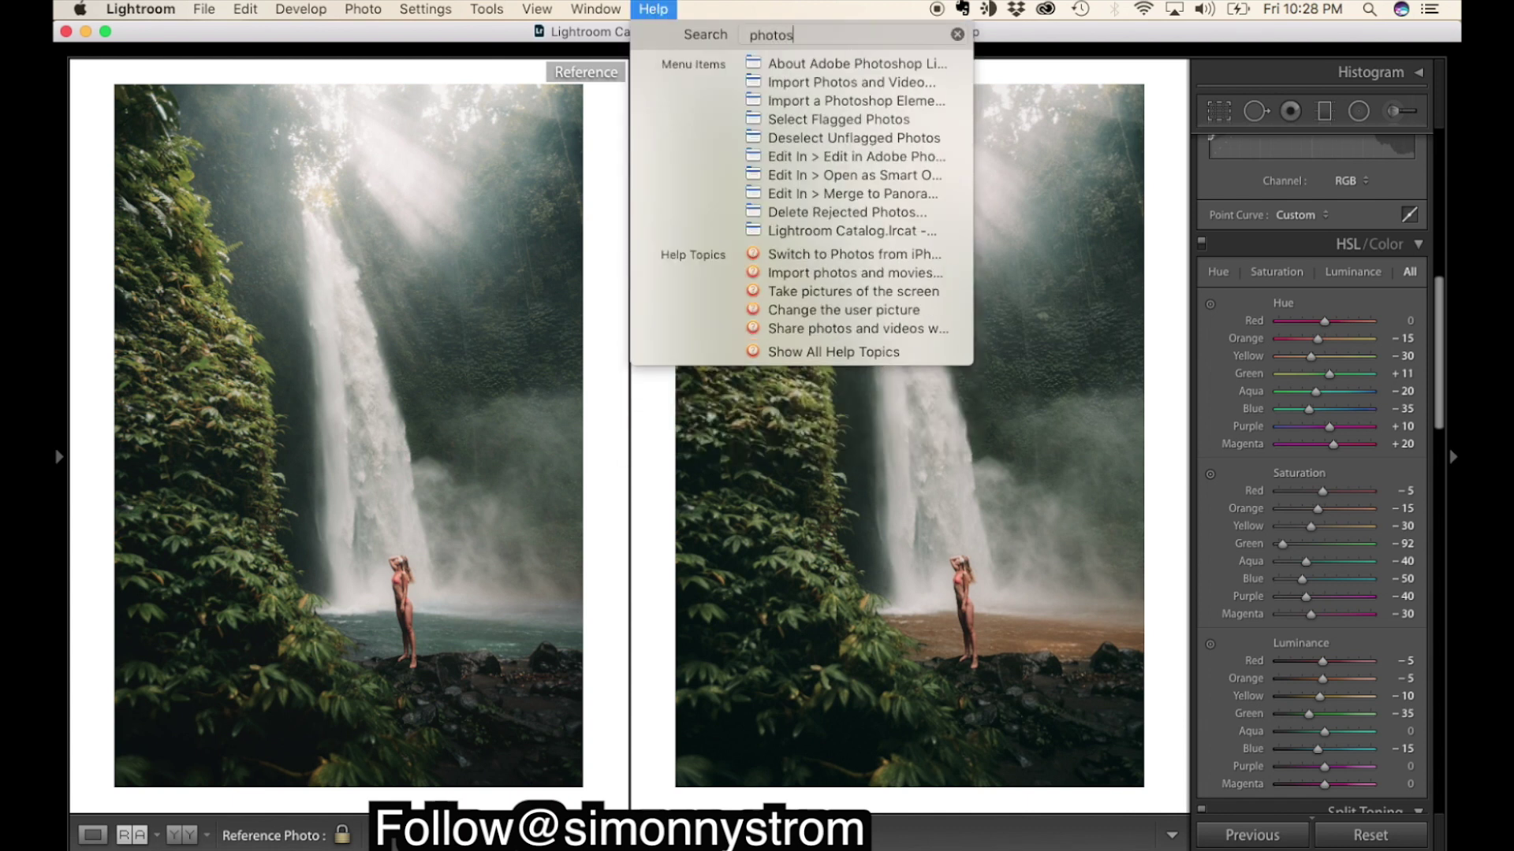
{"action": "mouse_move", "coordinate": [852, 103]}
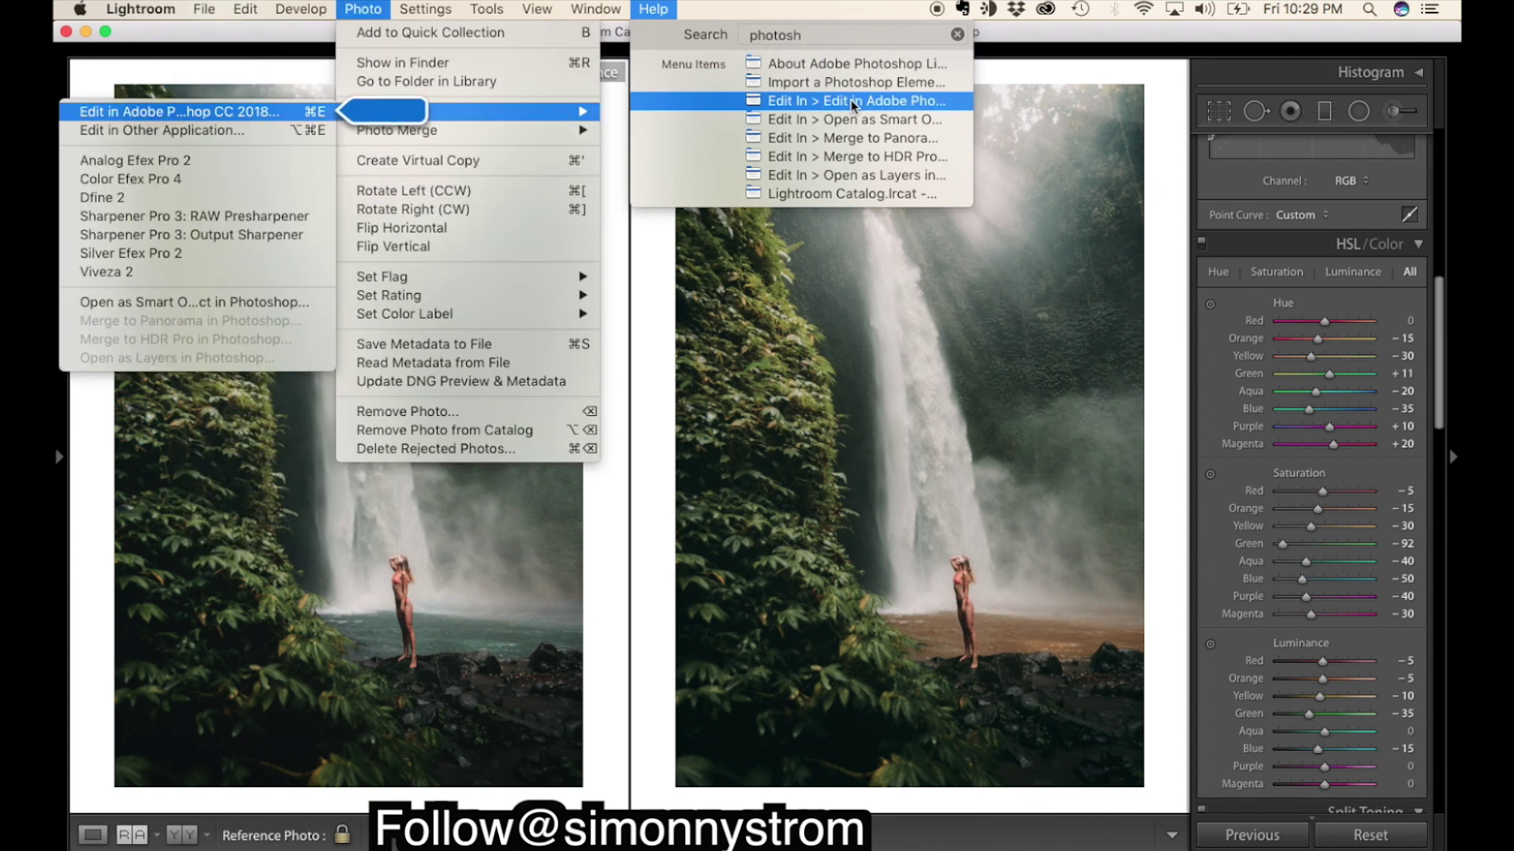
{"action": "left_click", "coordinate": [852, 103]}
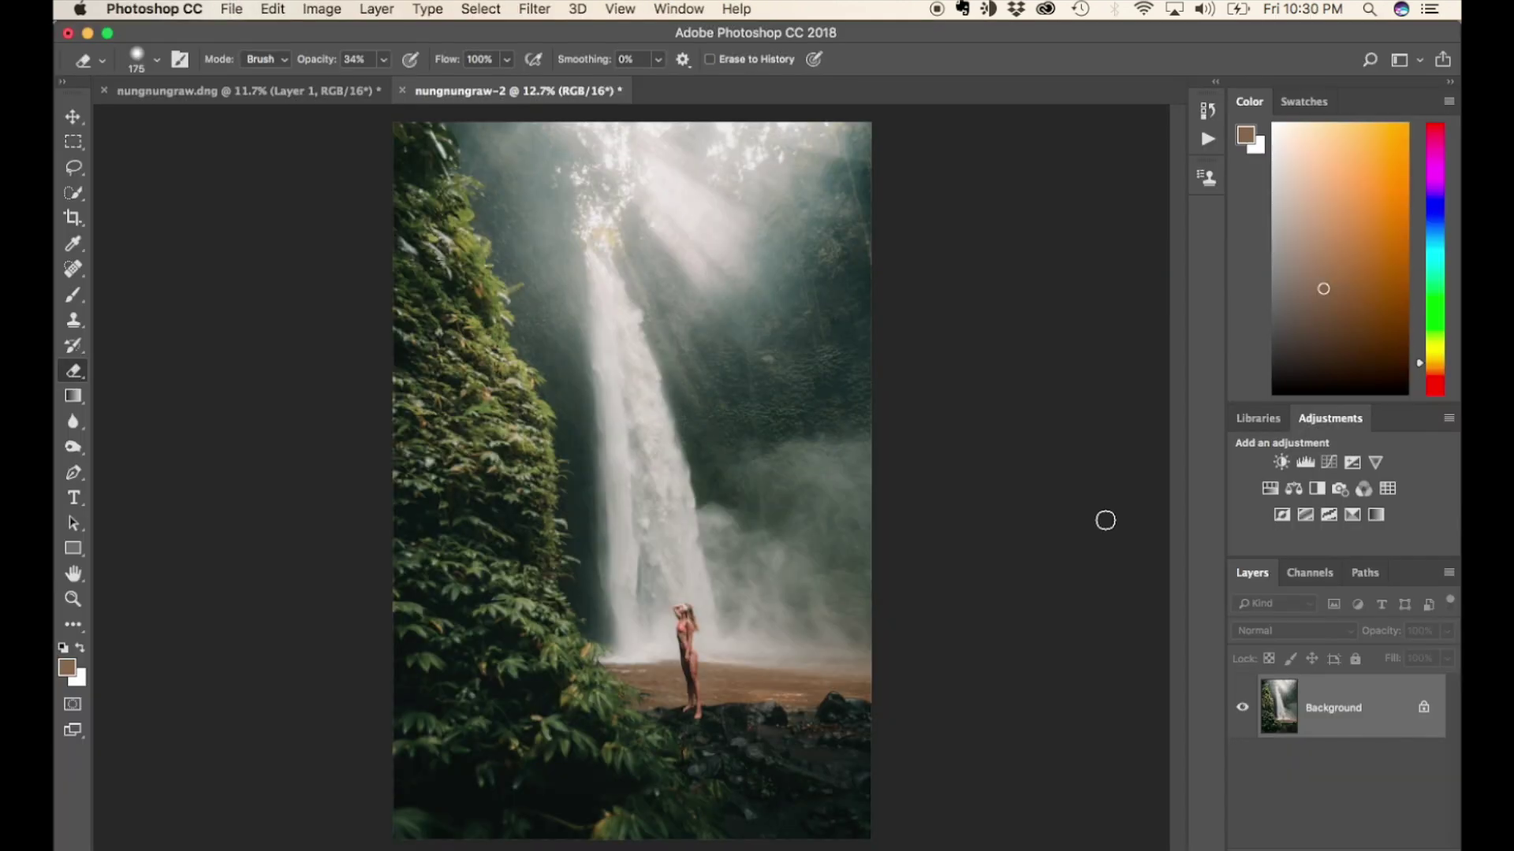
{"action": "left_click_drag", "start_coordinate": [1278, 707], "coordinate": [1423, 845]}
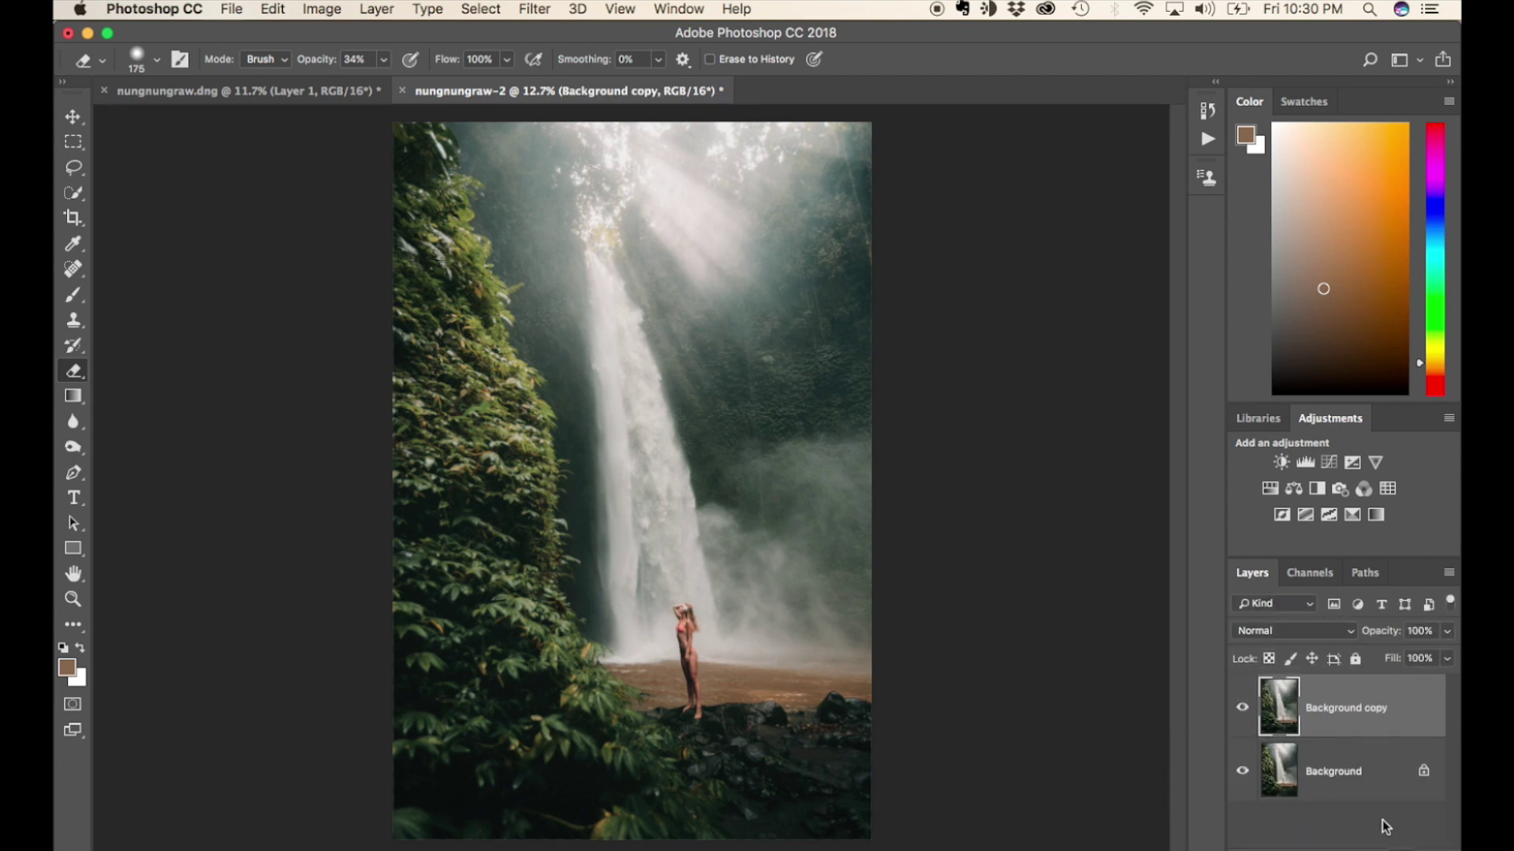
Select the brown water on both sides of the woman with the Quick Selection tool.
{"action": "scroll", "coordinate": [786, 582], "scroll_direction": "up", "scroll_amount": 5}
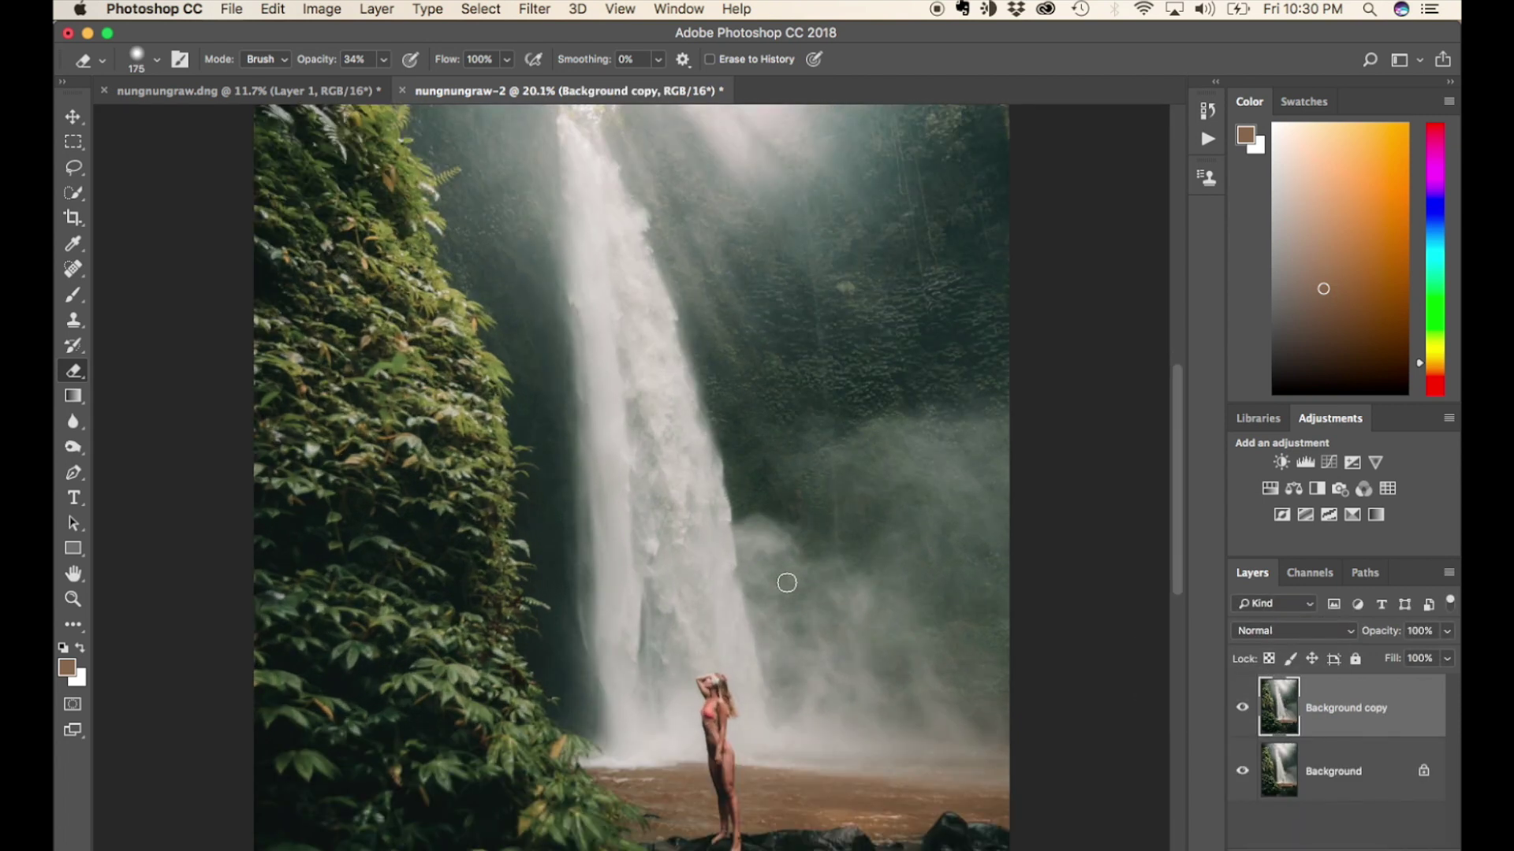
{"action": "scroll", "coordinate": [787, 582], "scroll_direction": "down", "scroll_amount": 3}
{"action": "scroll", "coordinate": [787, 582], "scroll_direction": "down", "scroll_amount": 3}
{"action": "scroll", "coordinate": [787, 583], "scroll_direction": "right", "scroll_amount": 3}
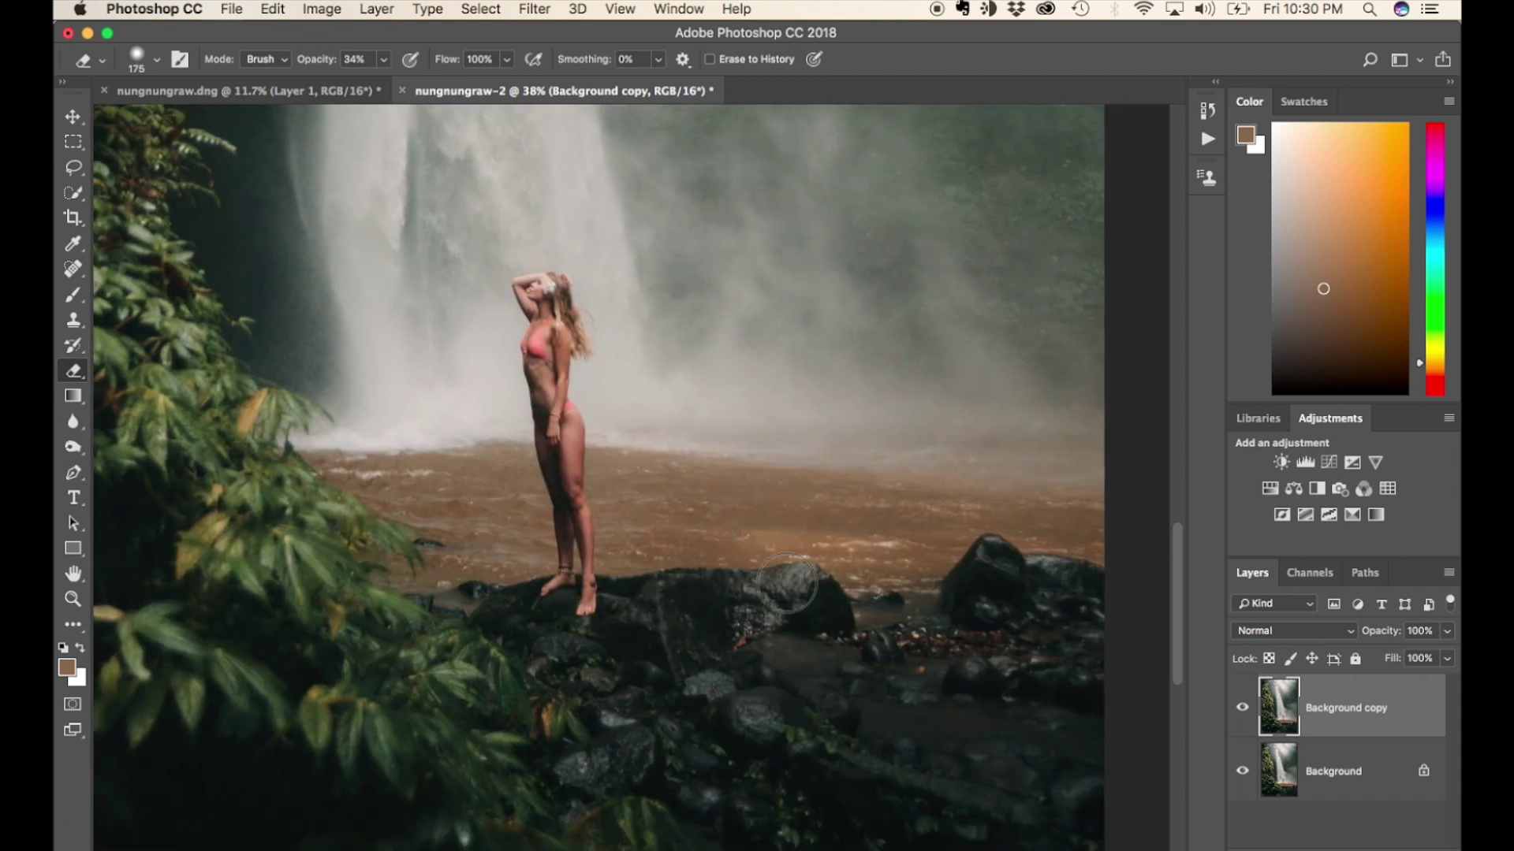
{"action": "scroll", "coordinate": [787, 583], "scroll_direction": "up", "scroll_amount": 1}
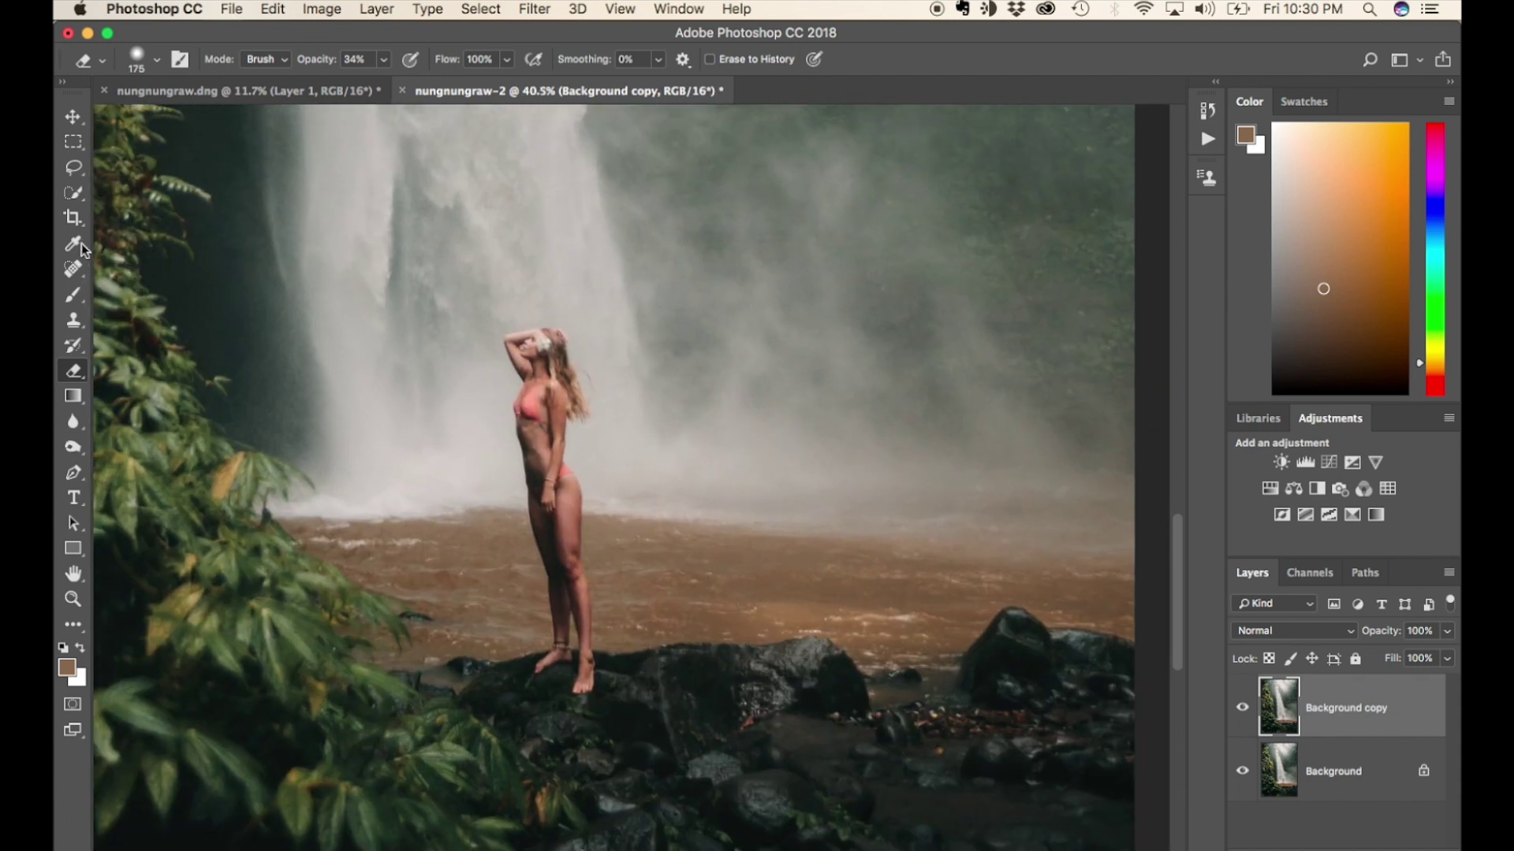
{"action": "left_click", "coordinate": [75, 196]}
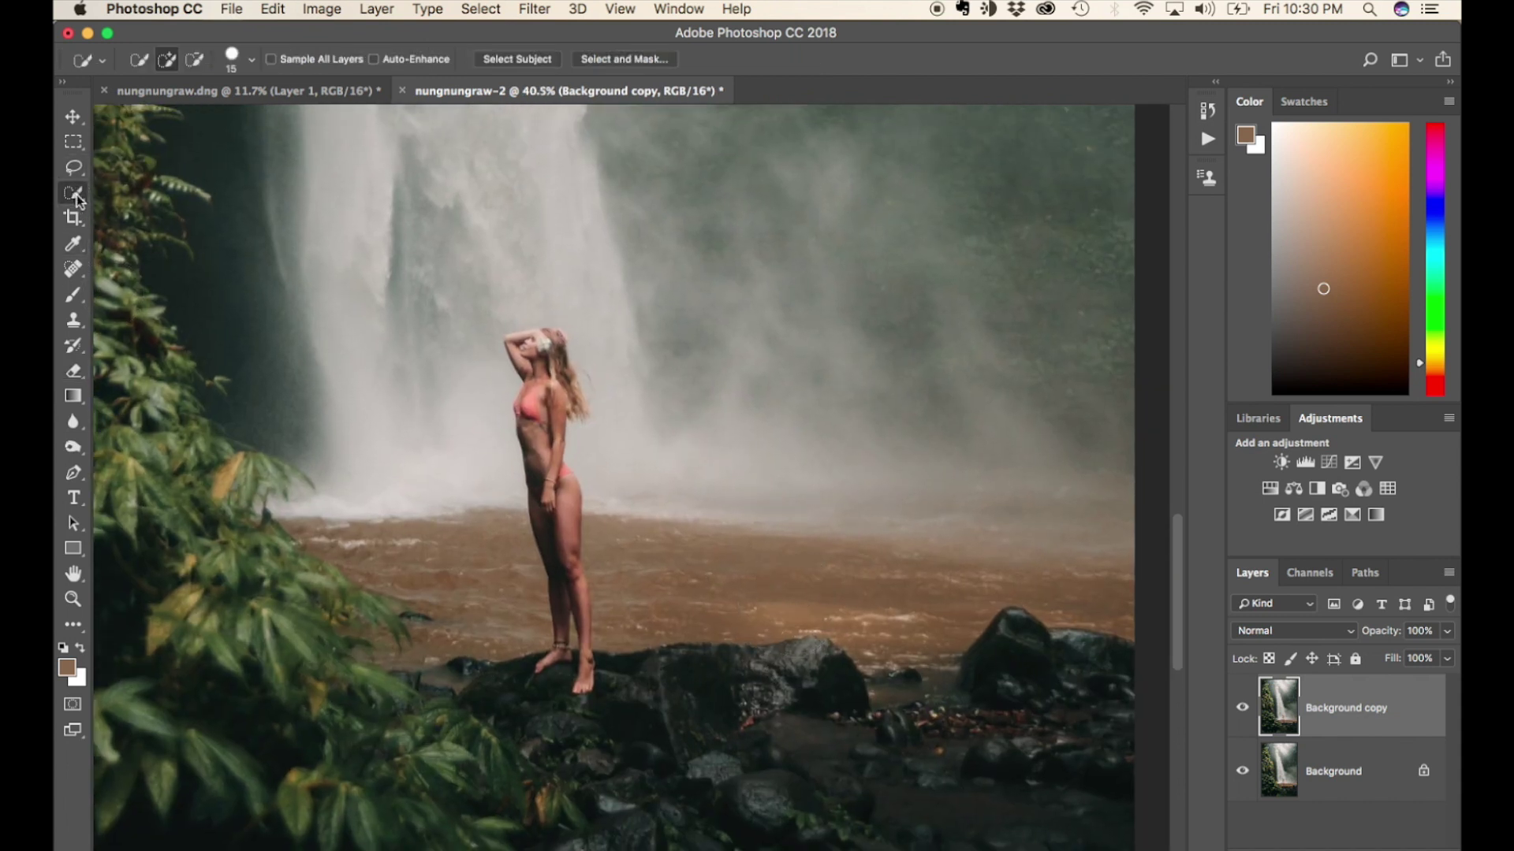
{"action": "mouse_move", "coordinate": [755, 574]}
{"action": "left_mouse_down"}
{"action": "mouse_move", "coordinate": [1091, 574]}
{"action": "mouse_move", "coordinate": [1061, 551]}
{"action": "mouse_move", "coordinate": [1000, 558]}
{"action": "mouse_move", "coordinate": [925, 536]}
{"action": "mouse_move", "coordinate": [1069, 529]}
{"action": "left_mouse_up"}
{"action": "mouse_move", "coordinate": [923, 518]}
{"action": "left_mouse_down"}
{"action": "mouse_move", "coordinate": [802, 520]}
{"action": "mouse_move", "coordinate": [994, 503]}
{"action": "left_mouse_up"}
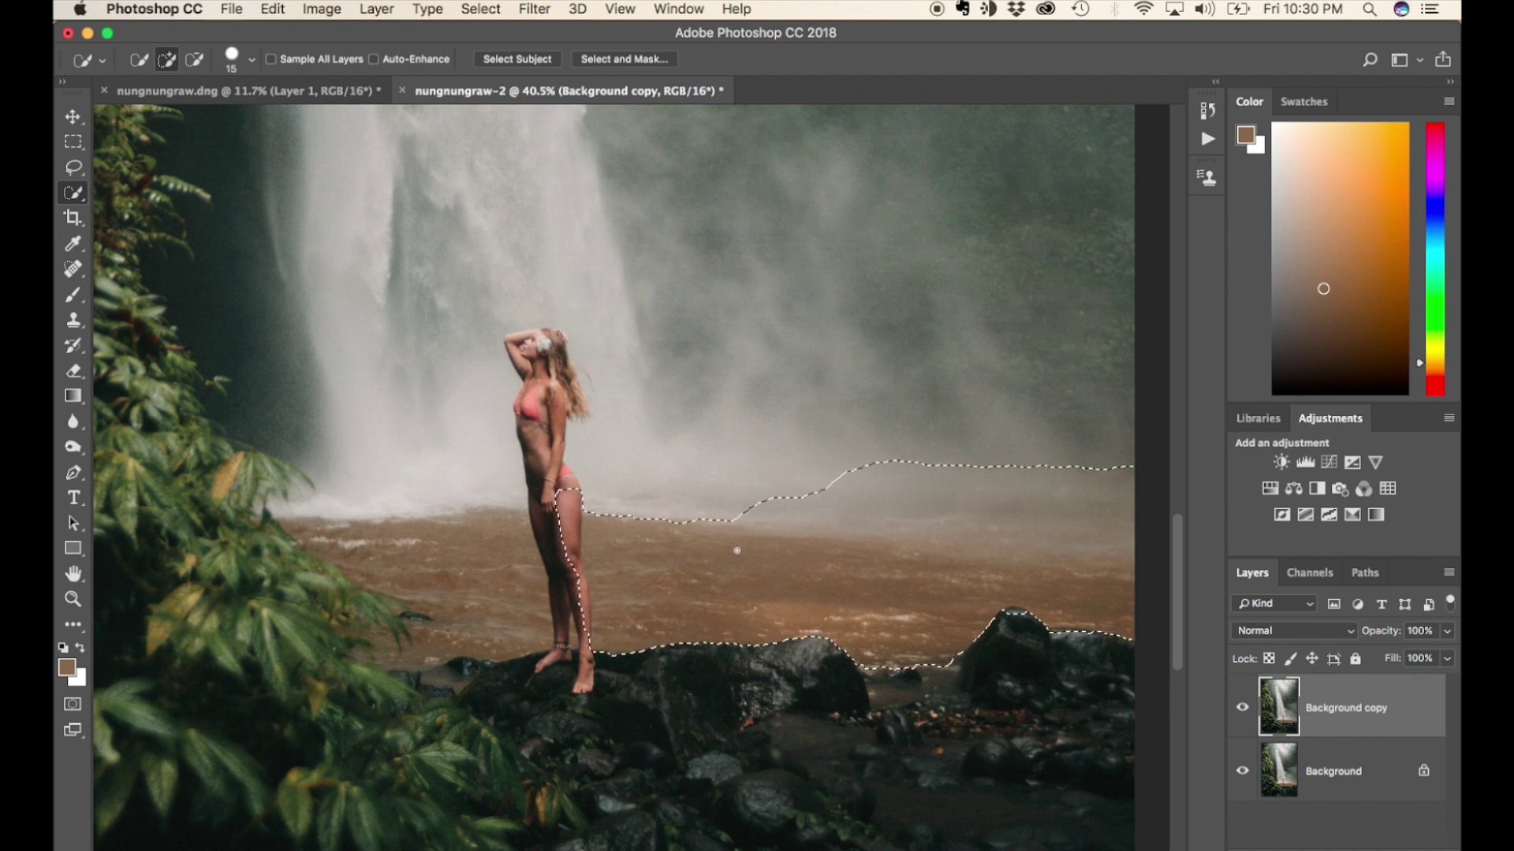
{"action": "mouse_move", "coordinate": [381, 653]}
{"action": "left_mouse_down"}
{"action": "mouse_move", "coordinate": [365, 550]}
{"action": "mouse_move", "coordinate": [300, 528]}
{"action": "left_mouse_up"}
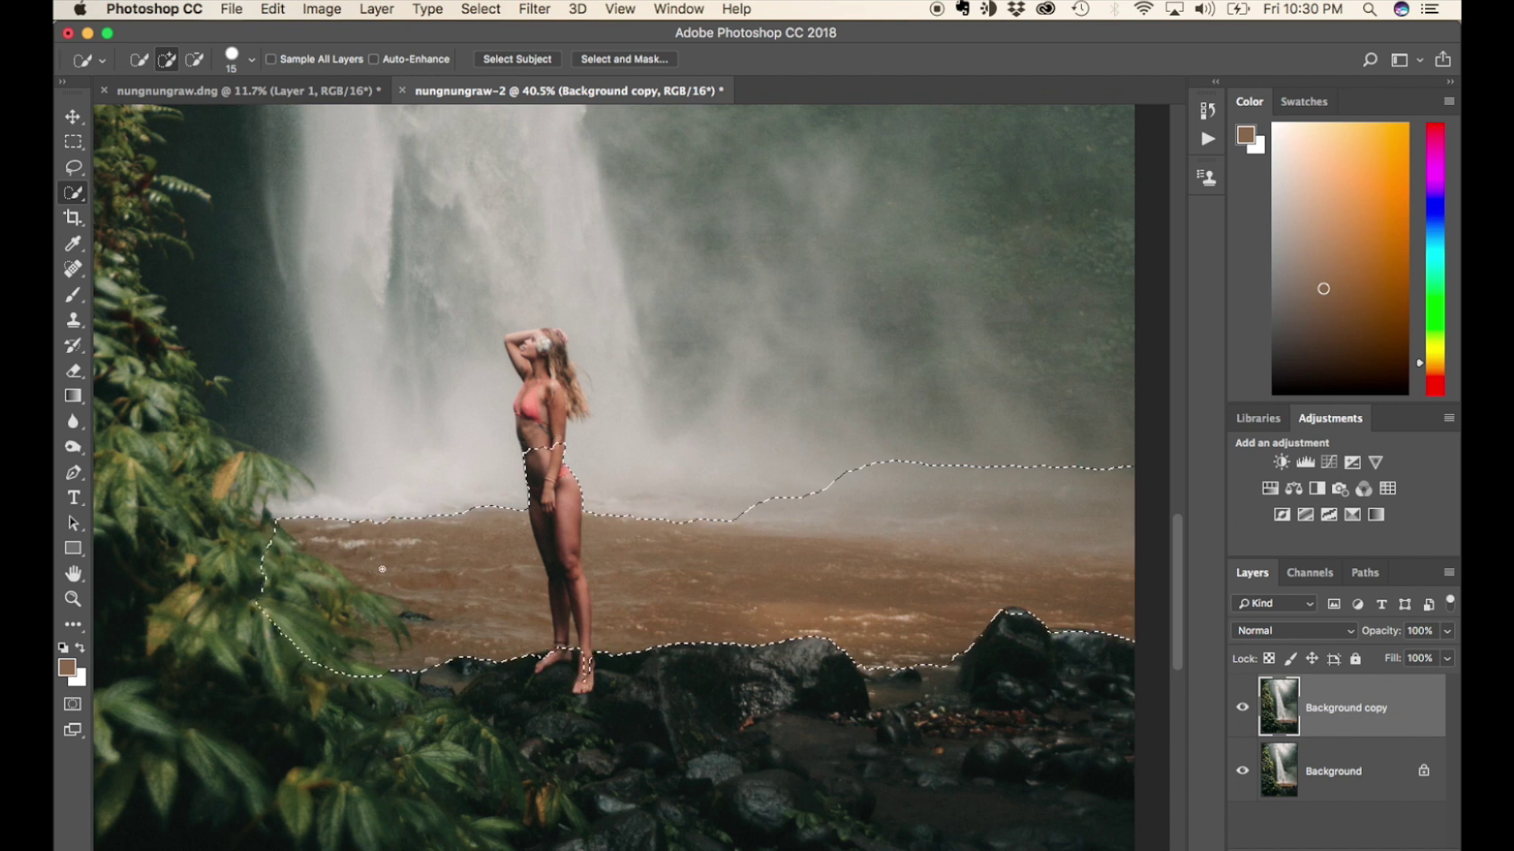
Subtract the woman's body, legs and feet from the water selection.
{"action": "key", "text": "alt"}
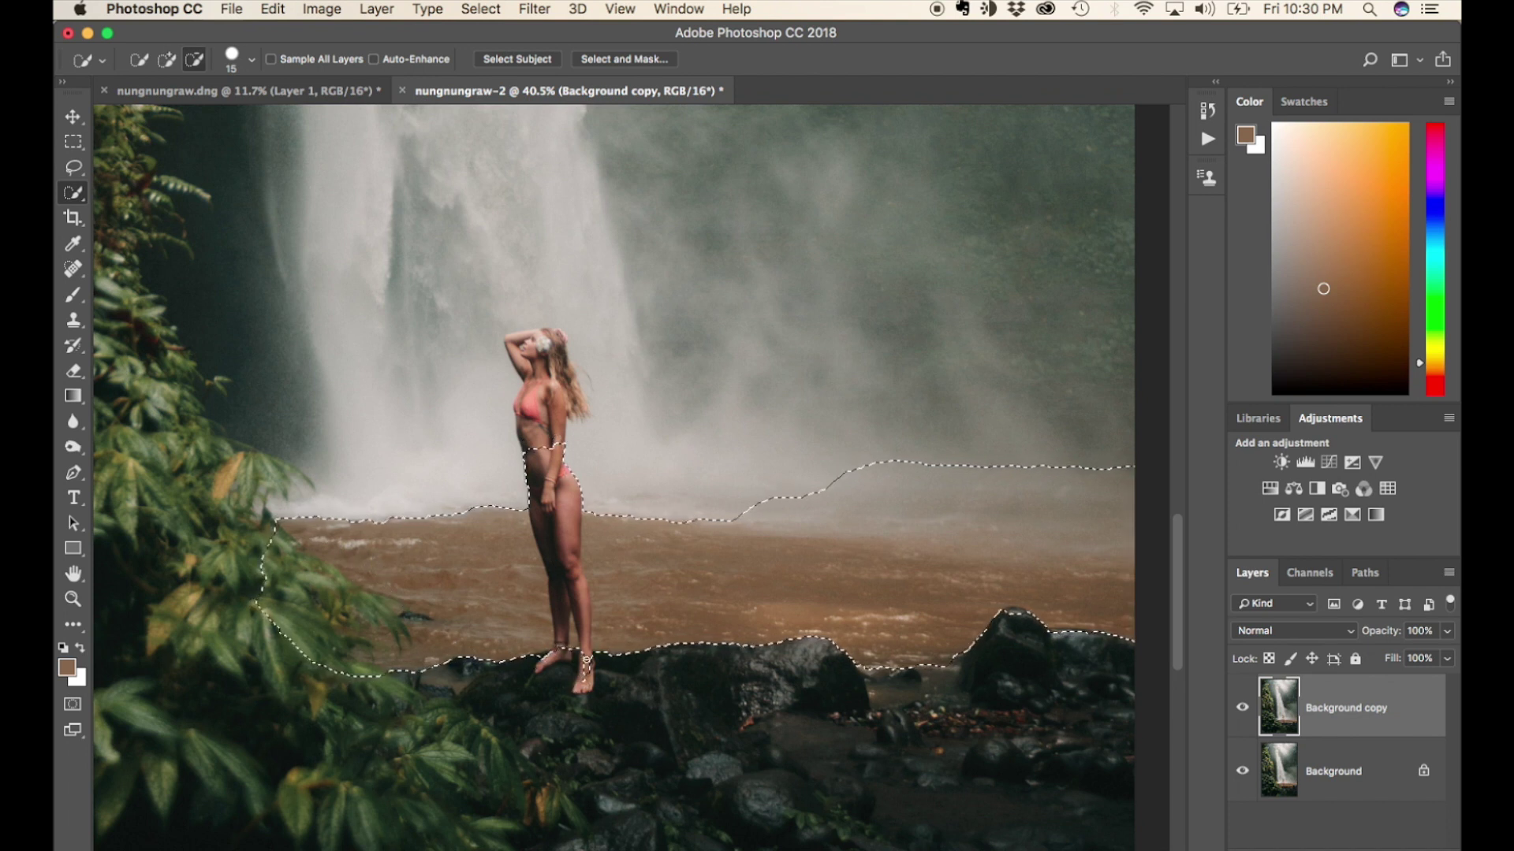
{"action": "mouse_move", "coordinate": [585, 666]}
{"action": "left_mouse_down", "text": "alt"}
{"action": "mouse_move", "coordinate": [584, 644]}
{"action": "mouse_move", "coordinate": [623, 612]}
{"action": "mouse_move", "coordinate": [563, 552]}
{"action": "mouse_move", "coordinate": [561, 458]}
{"action": "mouse_move", "coordinate": [587, 631]}
{"action": "left_mouse_up", "text": "alt"}
{"action": "scroll", "coordinate": [642, 640], "scroll_direction": "up", "scroll_amount": 5}
{"action": "mouse_move", "coordinate": [499, 615]}
{"action": "left_mouse_down"}
{"action": "mouse_move", "coordinate": [464, 658]}
{"action": "mouse_move", "coordinate": [455, 597]}
{"action": "mouse_move", "coordinate": [463, 661]}
{"action": "mouse_move", "coordinate": [399, 656]}
{"action": "mouse_move", "coordinate": [362, 693]}
{"action": "left_mouse_up"}
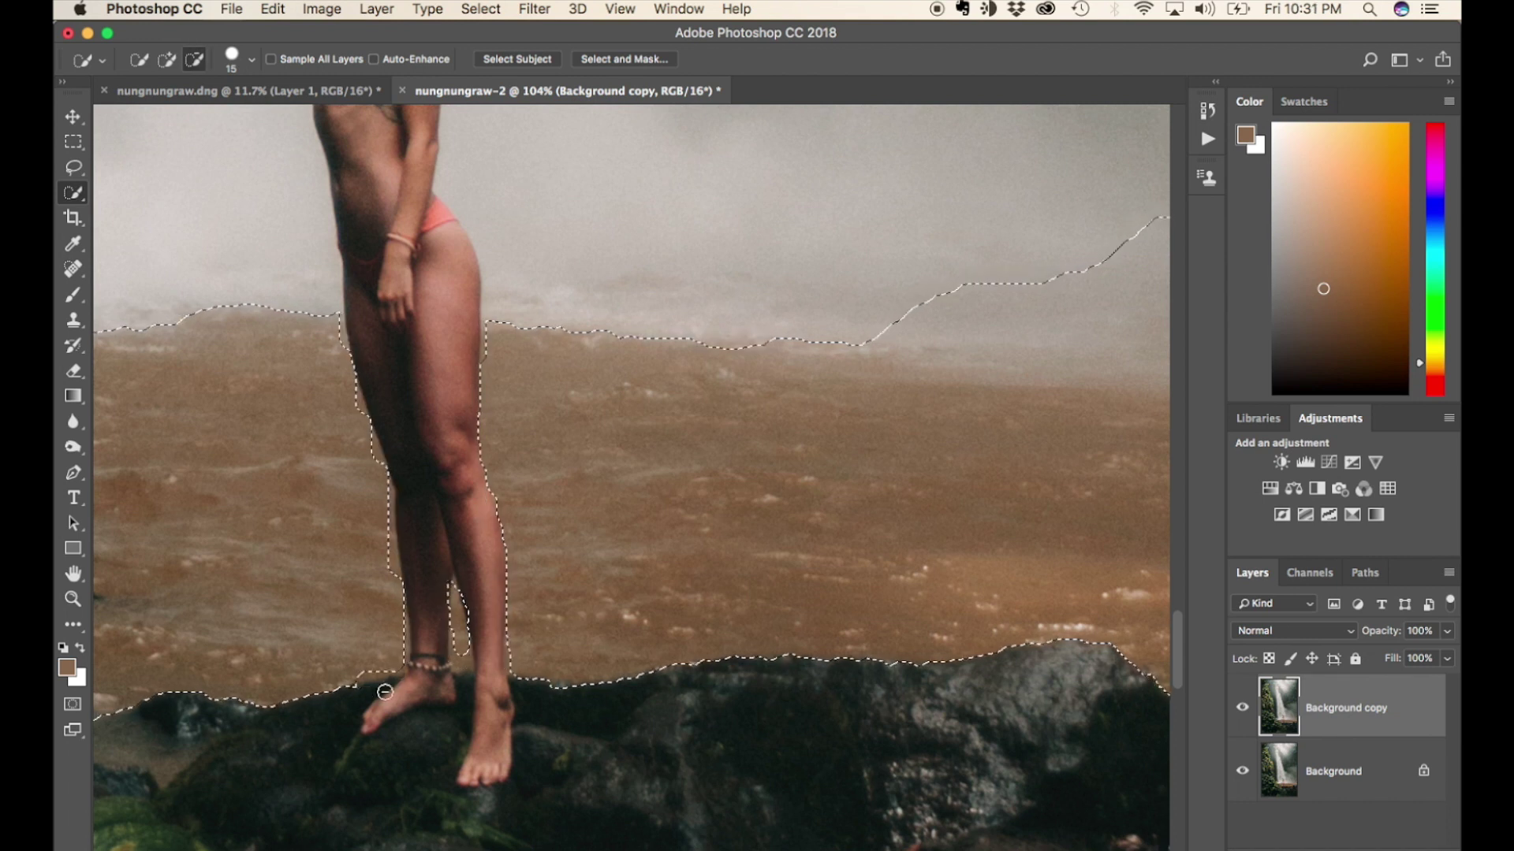
Refine the water selection along the dark shore rocks by subtracting the rocks from it.
{"action": "scroll", "coordinate": [500, 431], "scroll_direction": "left", "scroll_amount": 10}
{"action": "left_click_drag", "start_coordinate": [500, 431], "coordinate": [793, 542]}
{"action": "mouse_move", "coordinate": [811, 618]}
{"action": "left_mouse_down"}
{"action": "mouse_move", "coordinate": [838, 556]}
{"action": "mouse_move", "coordinate": [888, 555]}
{"action": "left_mouse_up"}
{"action": "left_click_drag", "start_coordinate": [858, 608], "coordinate": [787, 613]}
{"action": "scroll", "coordinate": [867, 611], "scroll_direction": "down", "scroll_amount": 10}
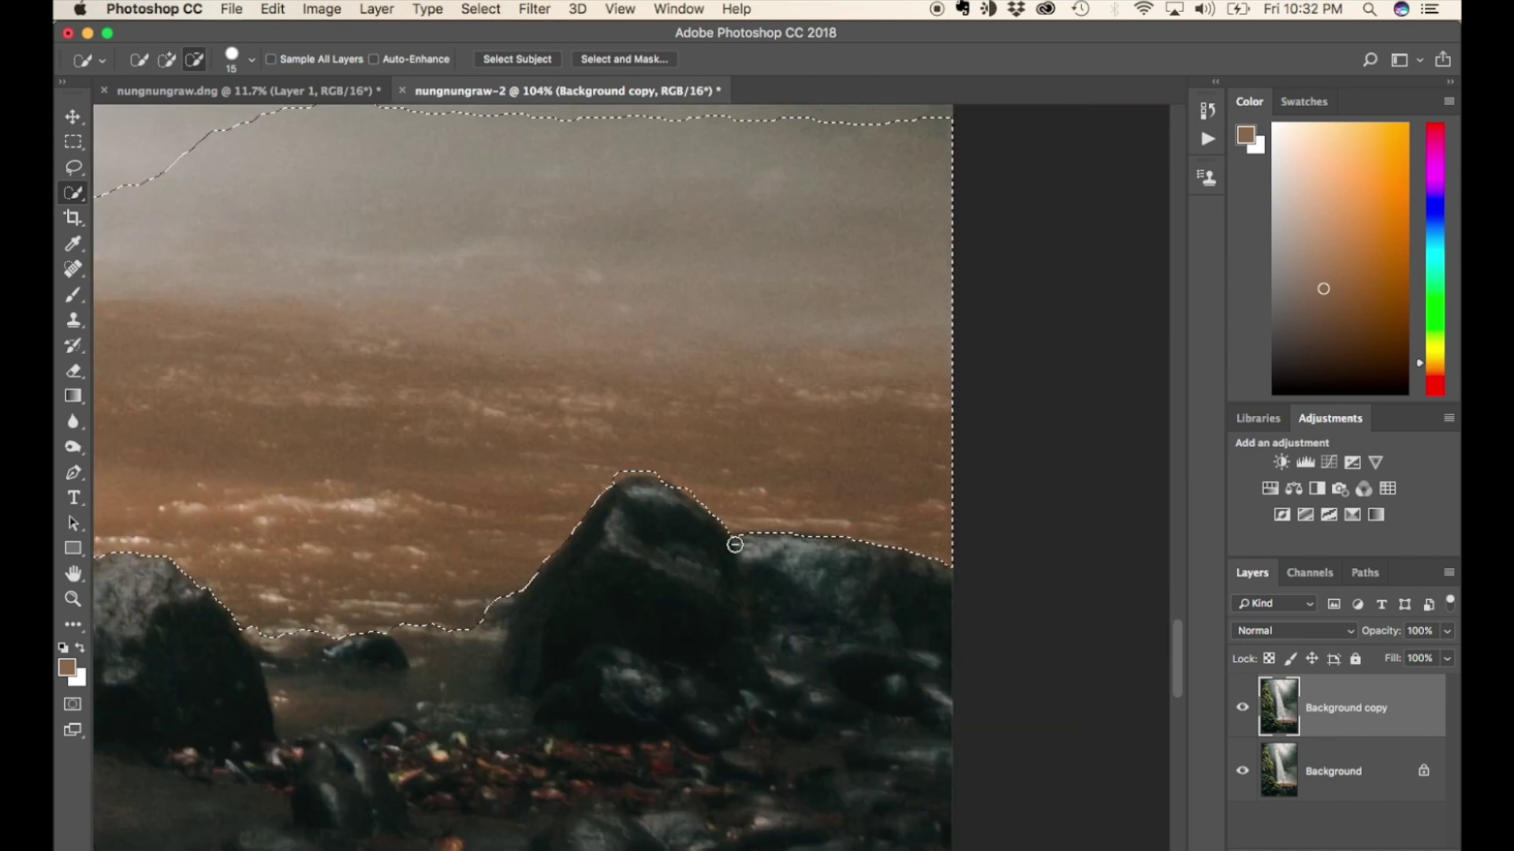
Check the selection's edges and copy the selected water onto a new layer of its own.
{"action": "scroll", "coordinate": [619, 496], "scroll_direction": "left", "scroll_amount": 6}
{"action": "scroll", "coordinate": [489, 582], "scroll_direction": "left", "scroll_amount": 15}
{"action": "scroll", "coordinate": [433, 460], "scroll_direction": "right", "scroll_amount": 10}
{"action": "scroll", "coordinate": [432, 459], "scroll_direction": "up", "scroll_amount": 5}
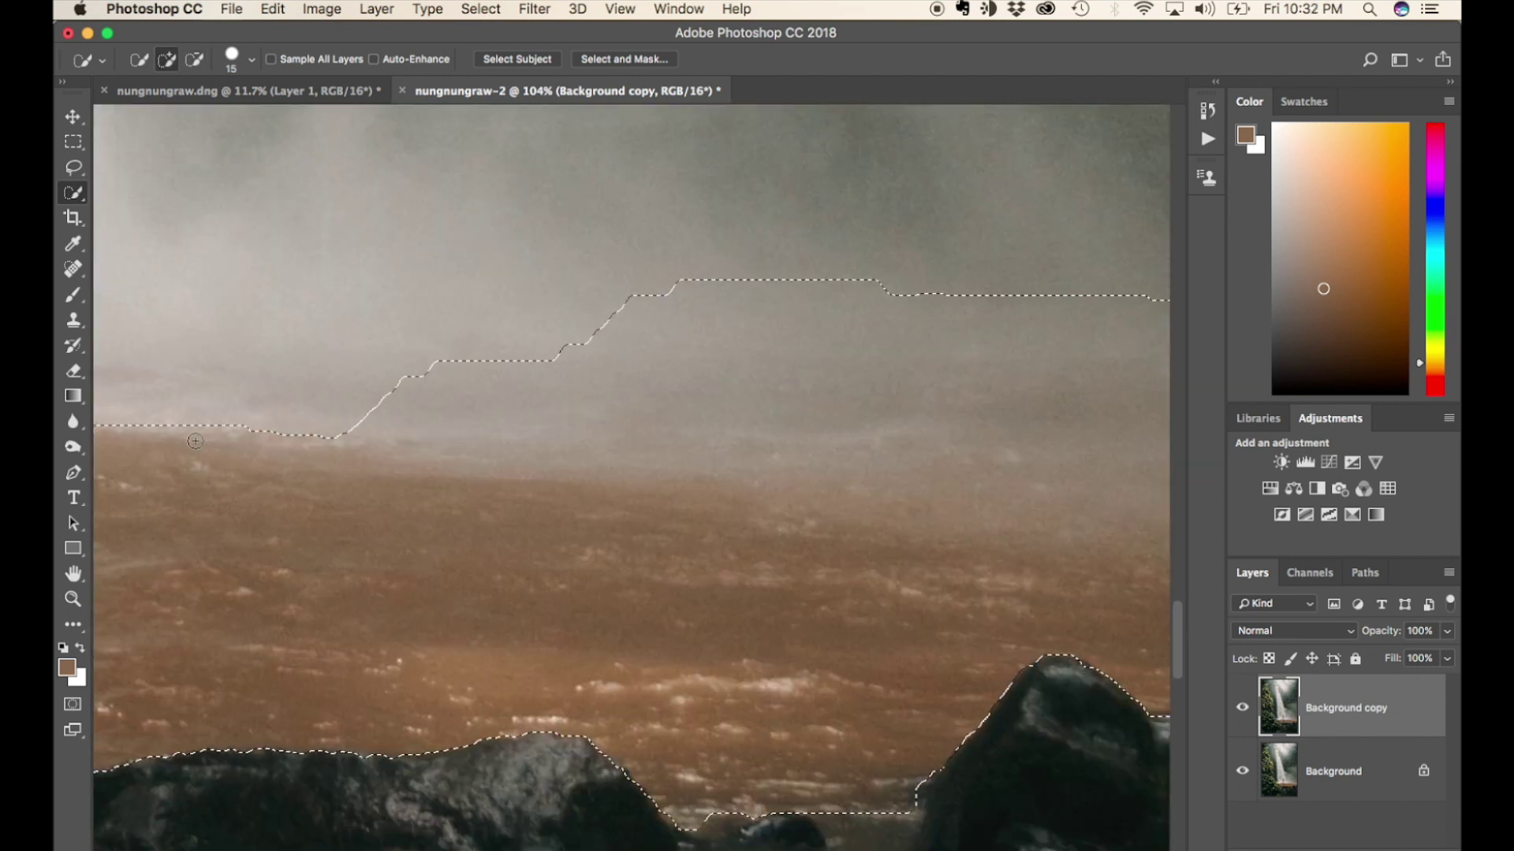
{"action": "scroll", "coordinate": [734, 384], "scroll_direction": "left", "scroll_amount": 8}
{"action": "scroll", "coordinate": [733, 384], "scroll_direction": "down", "scroll_amount": 10}
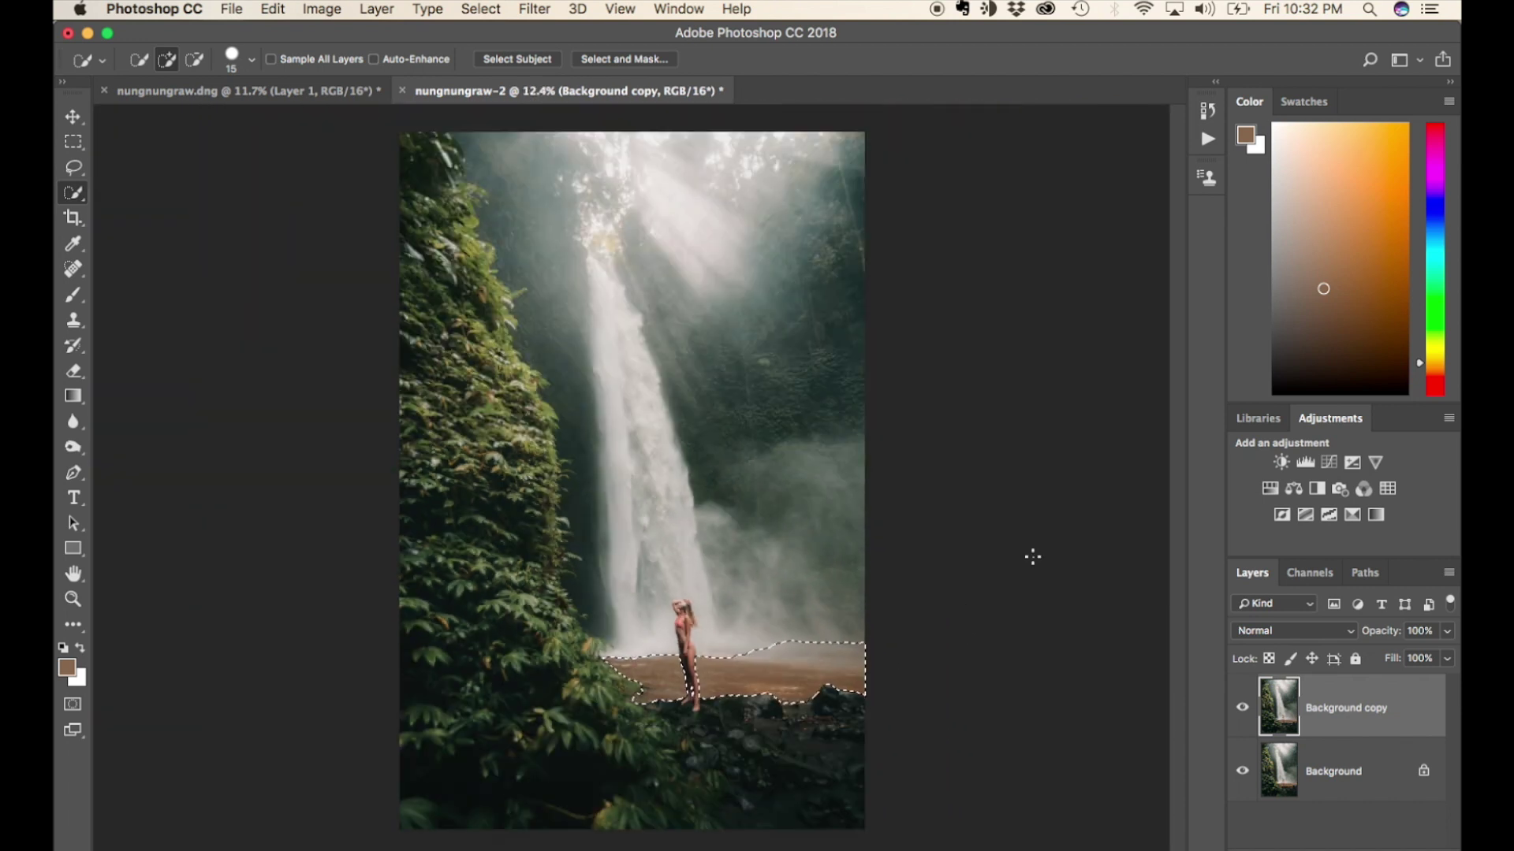
{"action": "right_click", "coordinate": [770, 669]}
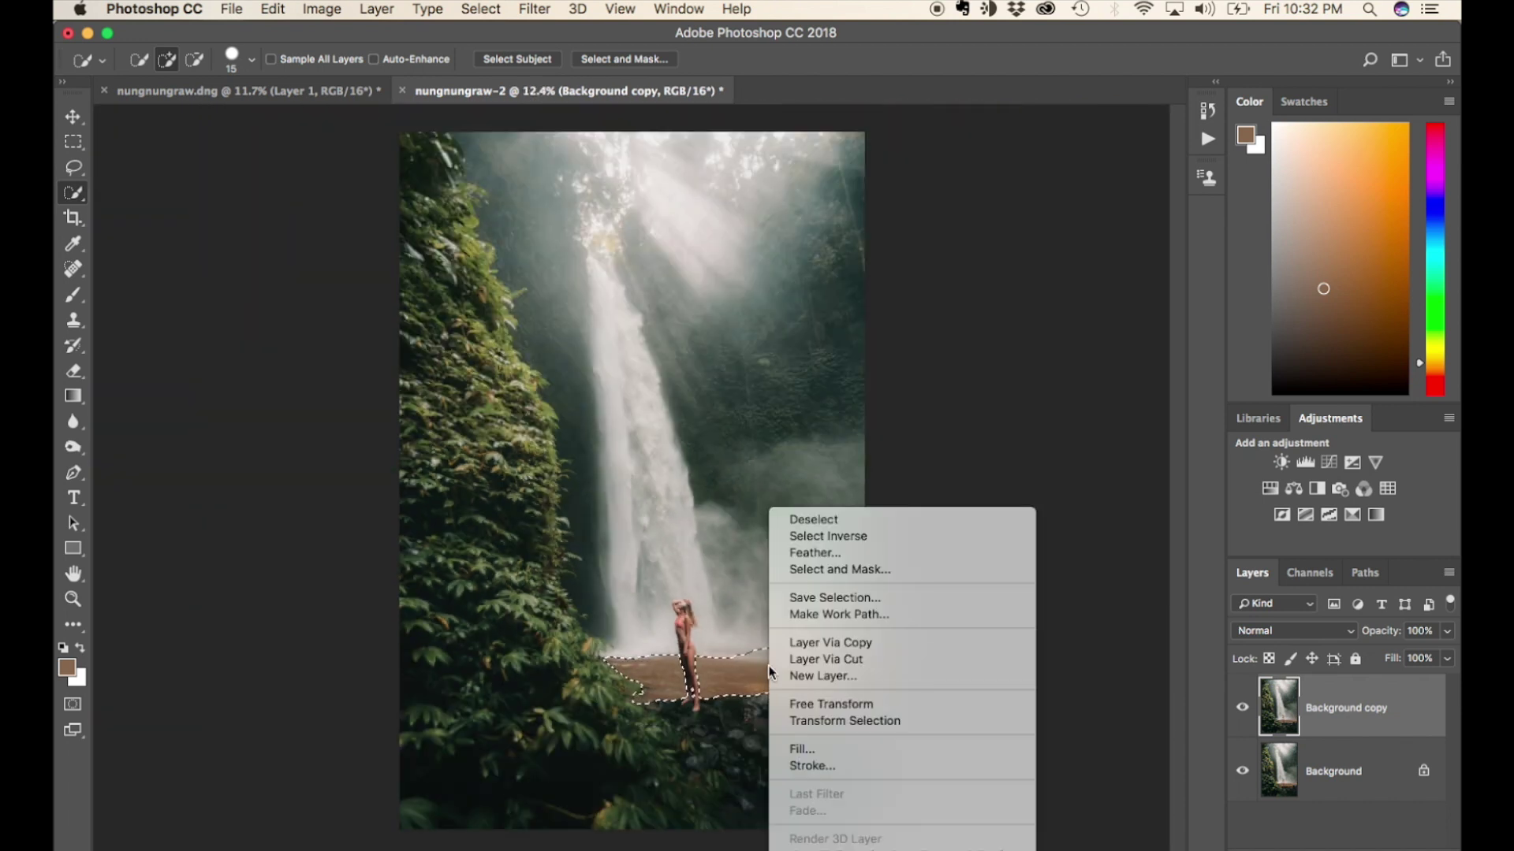
{"action": "left_click", "coordinate": [831, 646]}
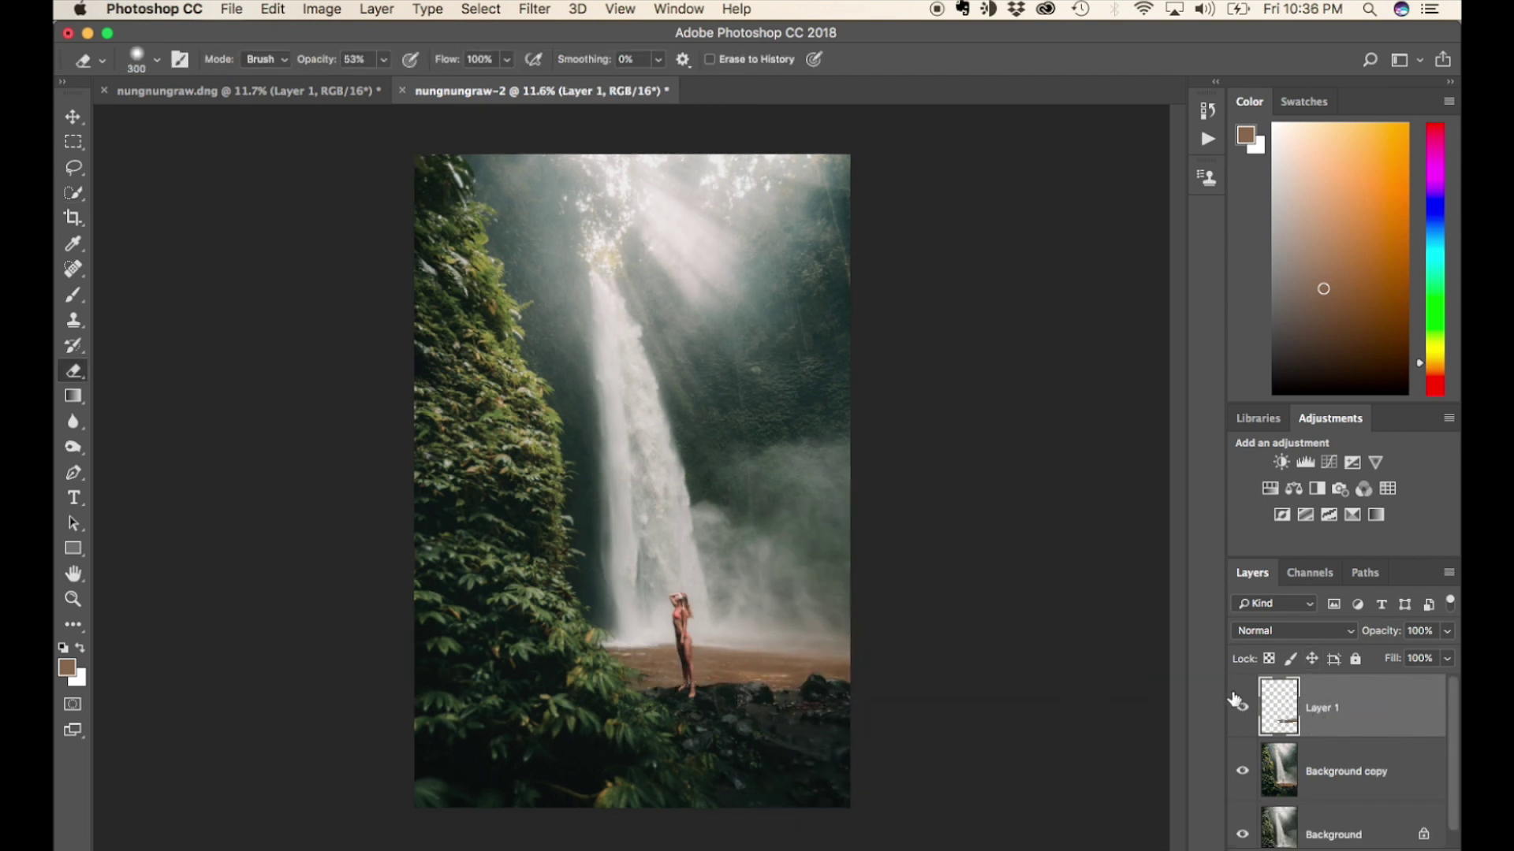
Add a Hue/Saturation adjustment above the water layer and clip it to that layer.
{"action": "left_click", "coordinate": [1269, 489]}
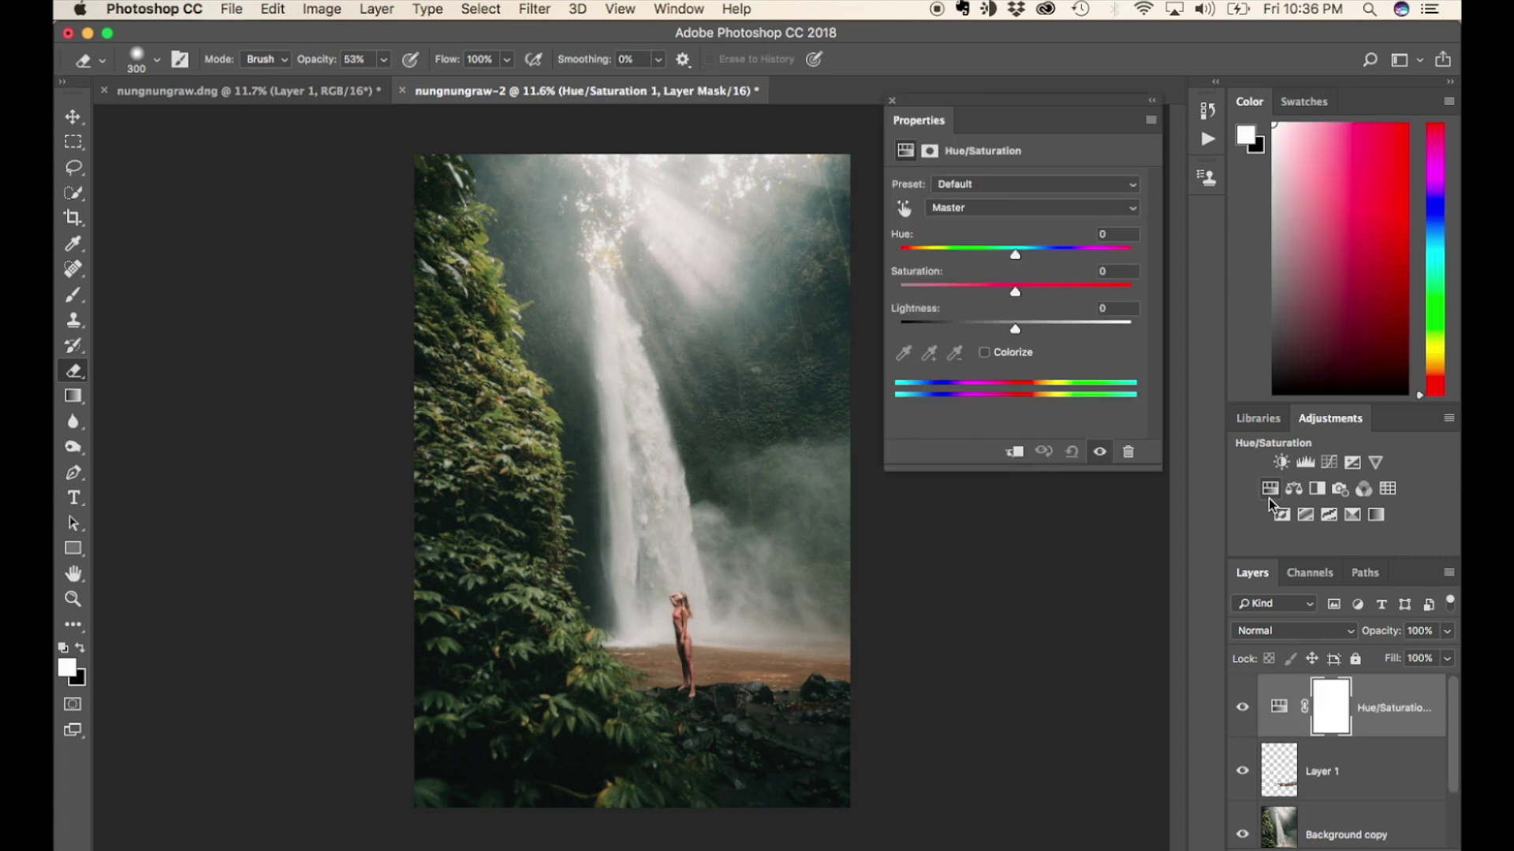
{"action": "right_click", "coordinate": [1392, 697]}
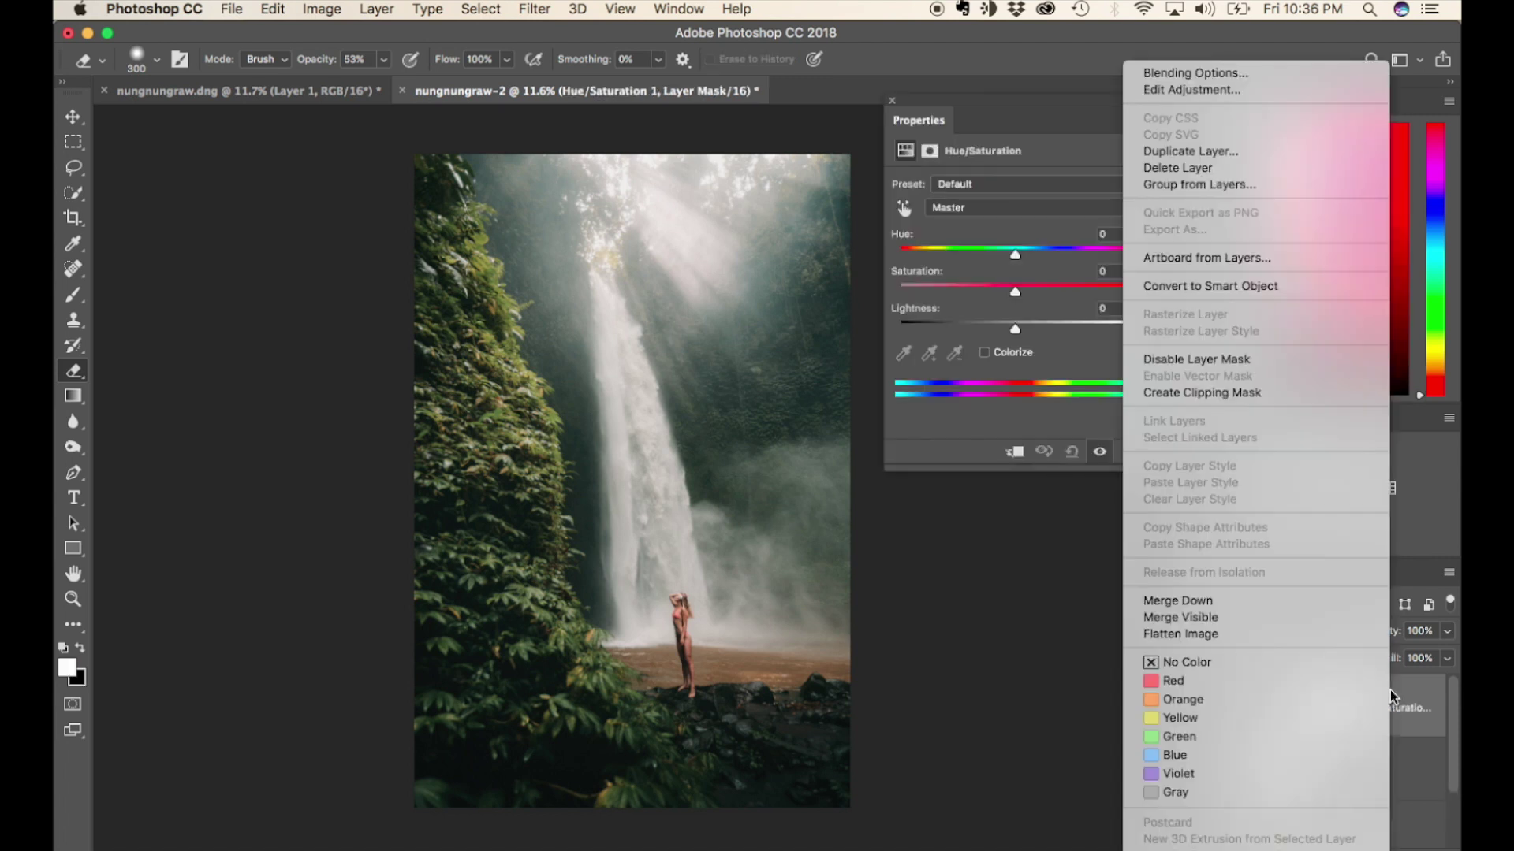
{"action": "left_click", "coordinate": [1210, 391]}
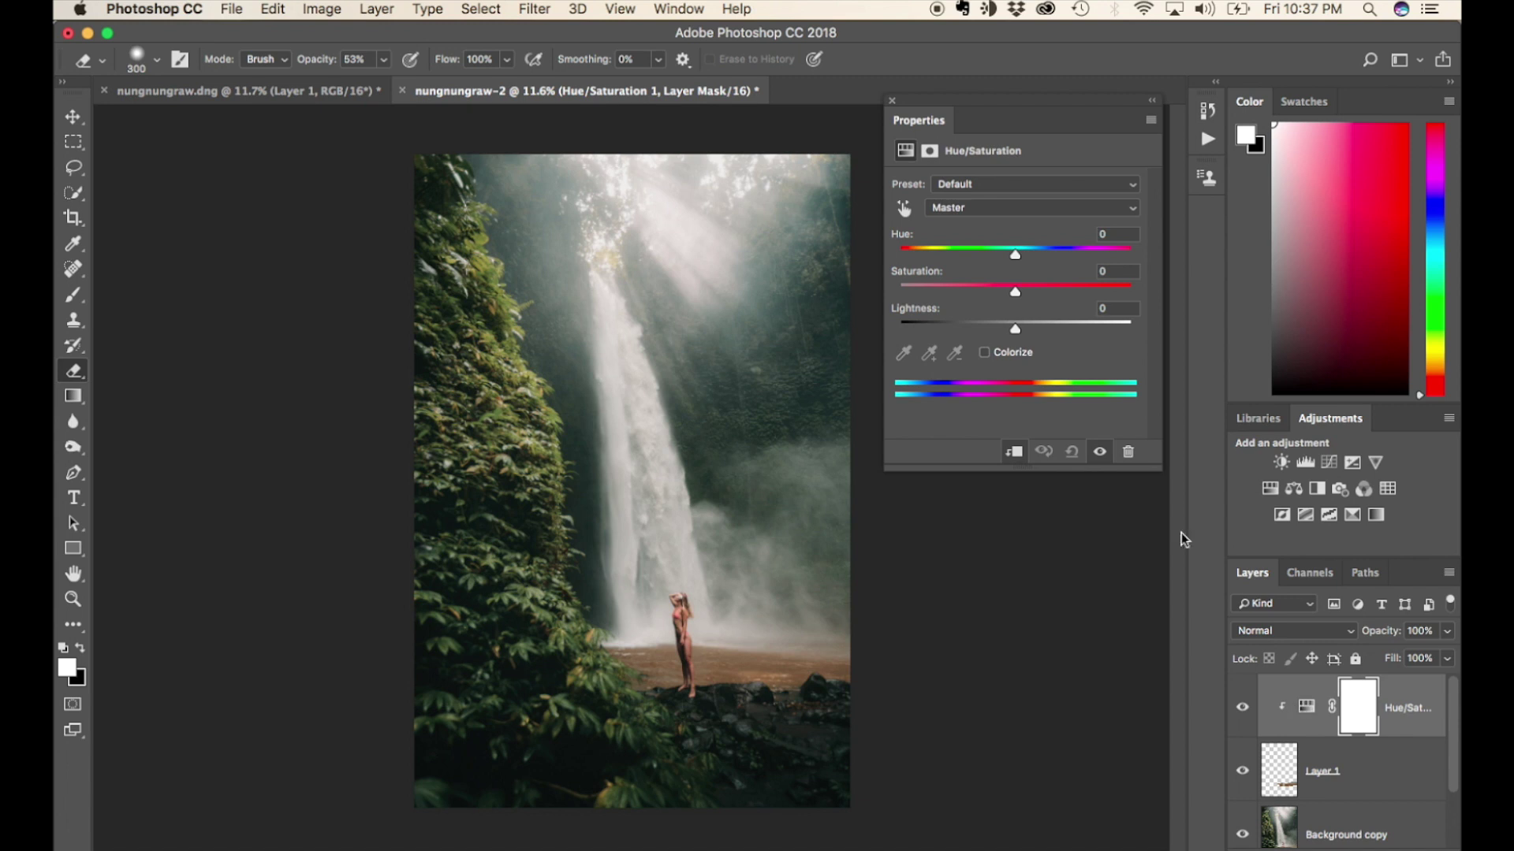
Set the clipped adjustment's hue to +120 and saturation to −78 to turn the brown water muted teal.
{"action": "left_click_drag", "start_coordinate": [1016, 257], "coordinate": [1103, 257]}
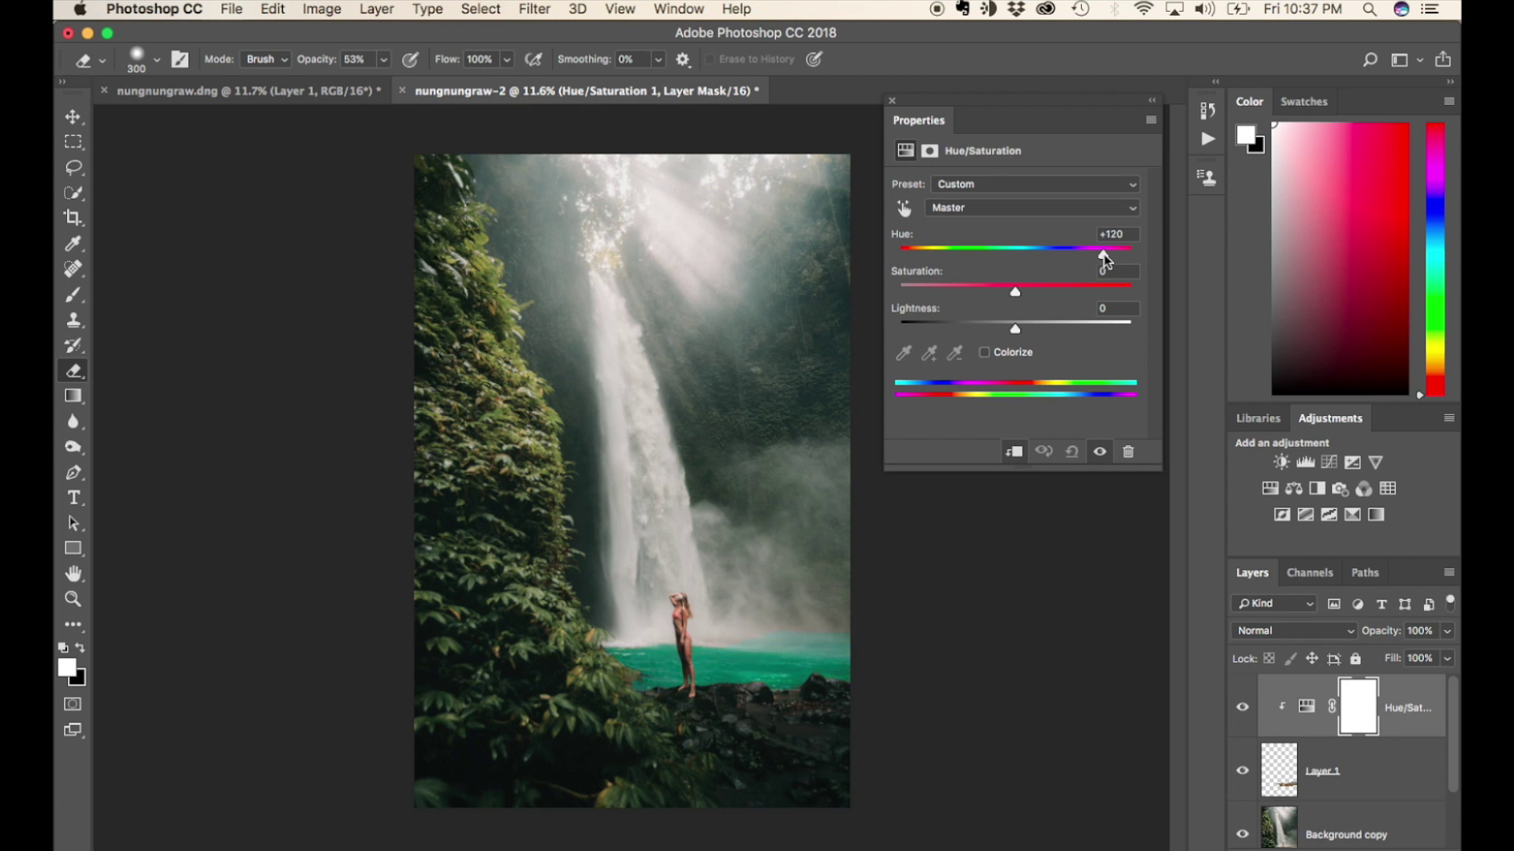
{"action": "left_click_drag", "start_coordinate": [1013, 294], "coordinate": [924, 301]}
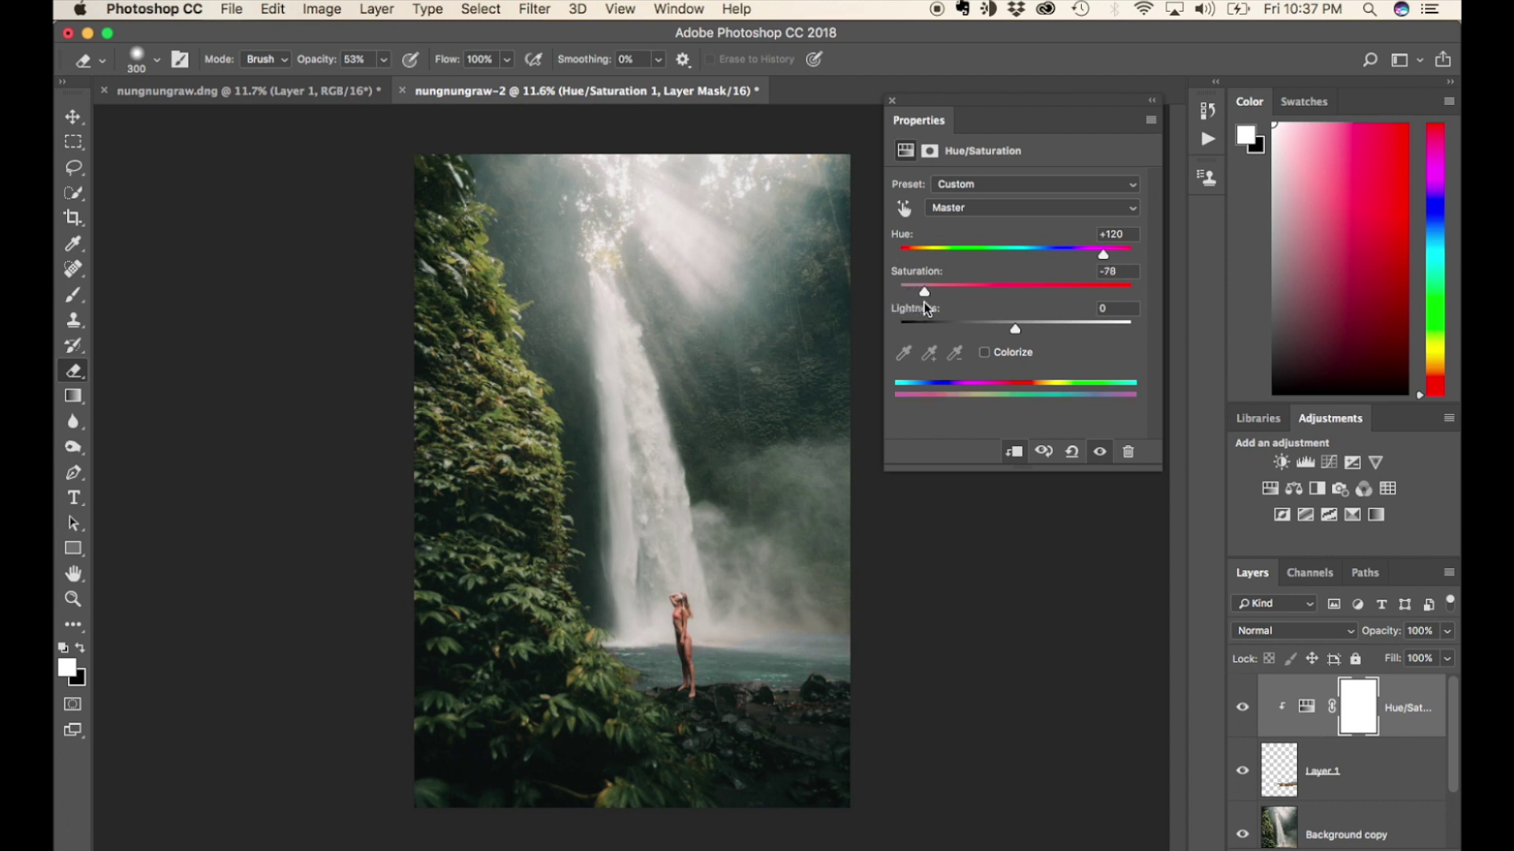
{"action": "left_click", "coordinate": [891, 100]}
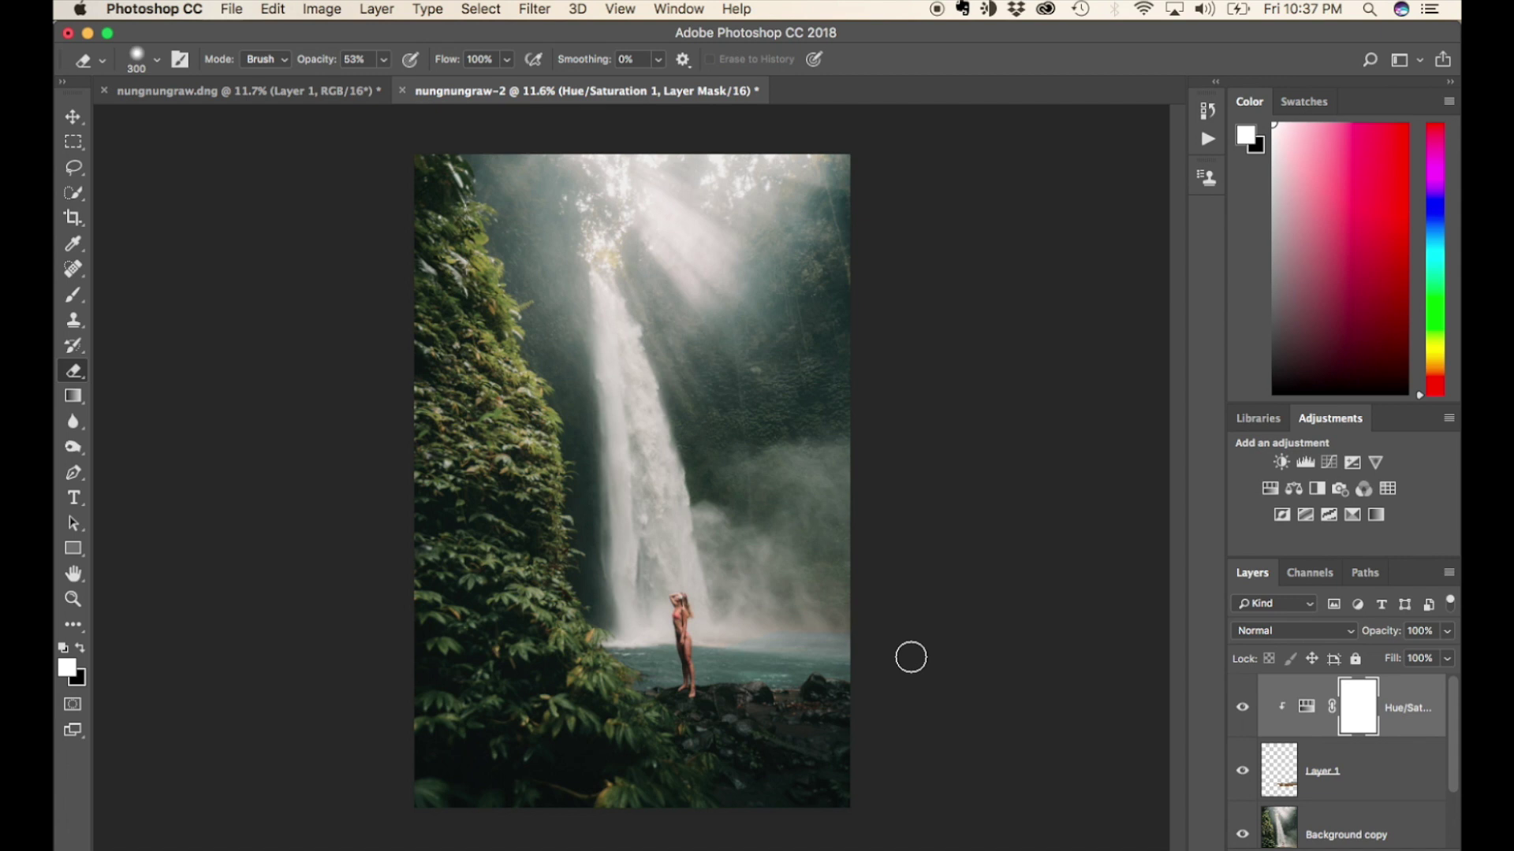
Set the eraser opacity to 34% and erase the teal tint from the mist above the water on the adjustment's mask.
{"action": "scroll", "coordinate": [910, 657], "scroll_direction": "up", "scroll_amount": 5}
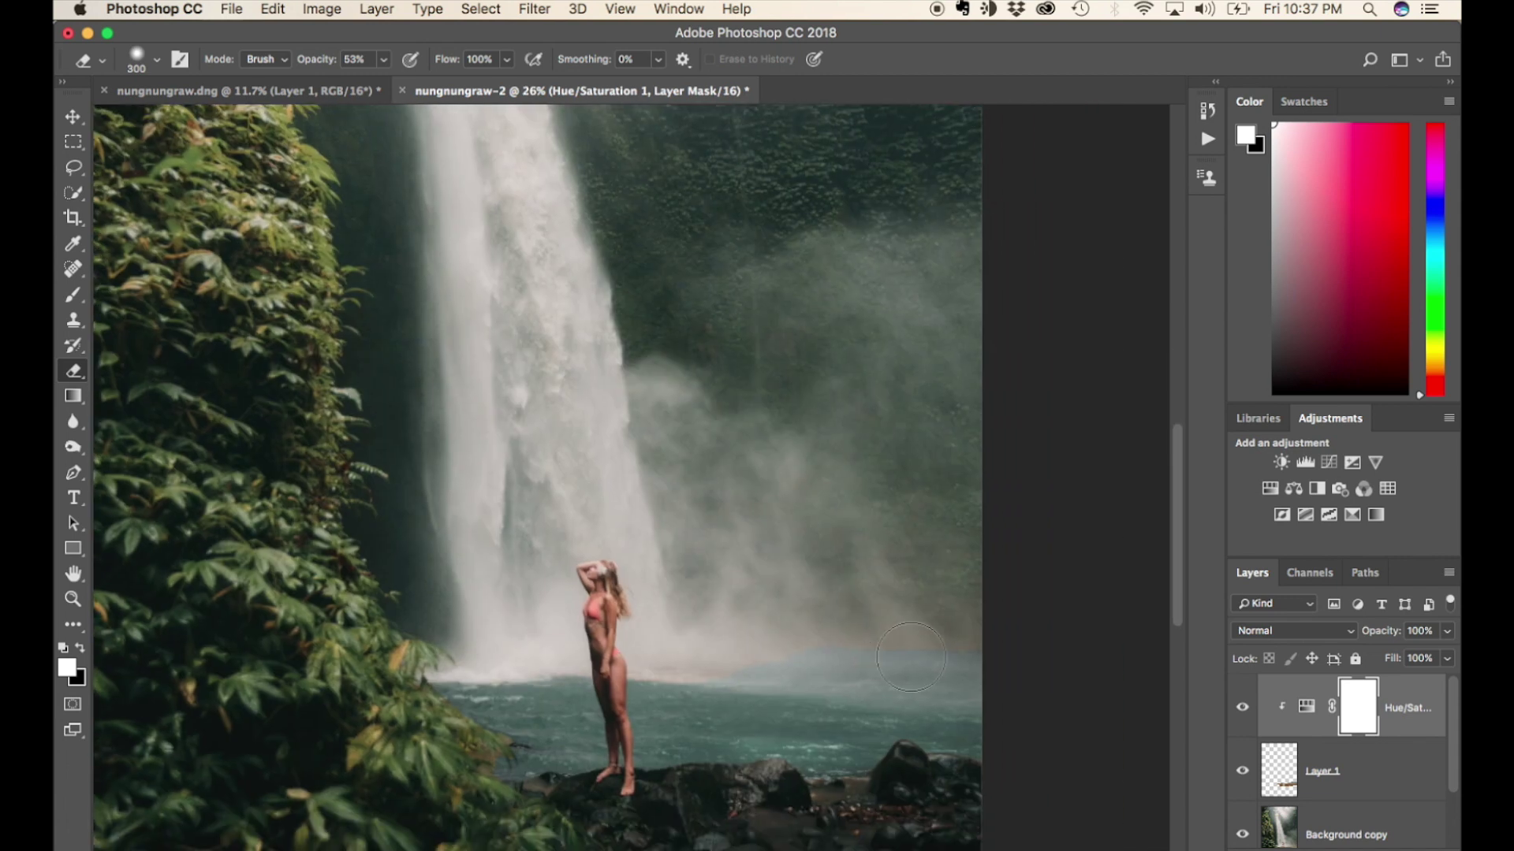
{"action": "left_click", "coordinate": [384, 60]}
{"action": "left_click_drag", "start_coordinate": [383, 82], "coordinate": [364, 81]}
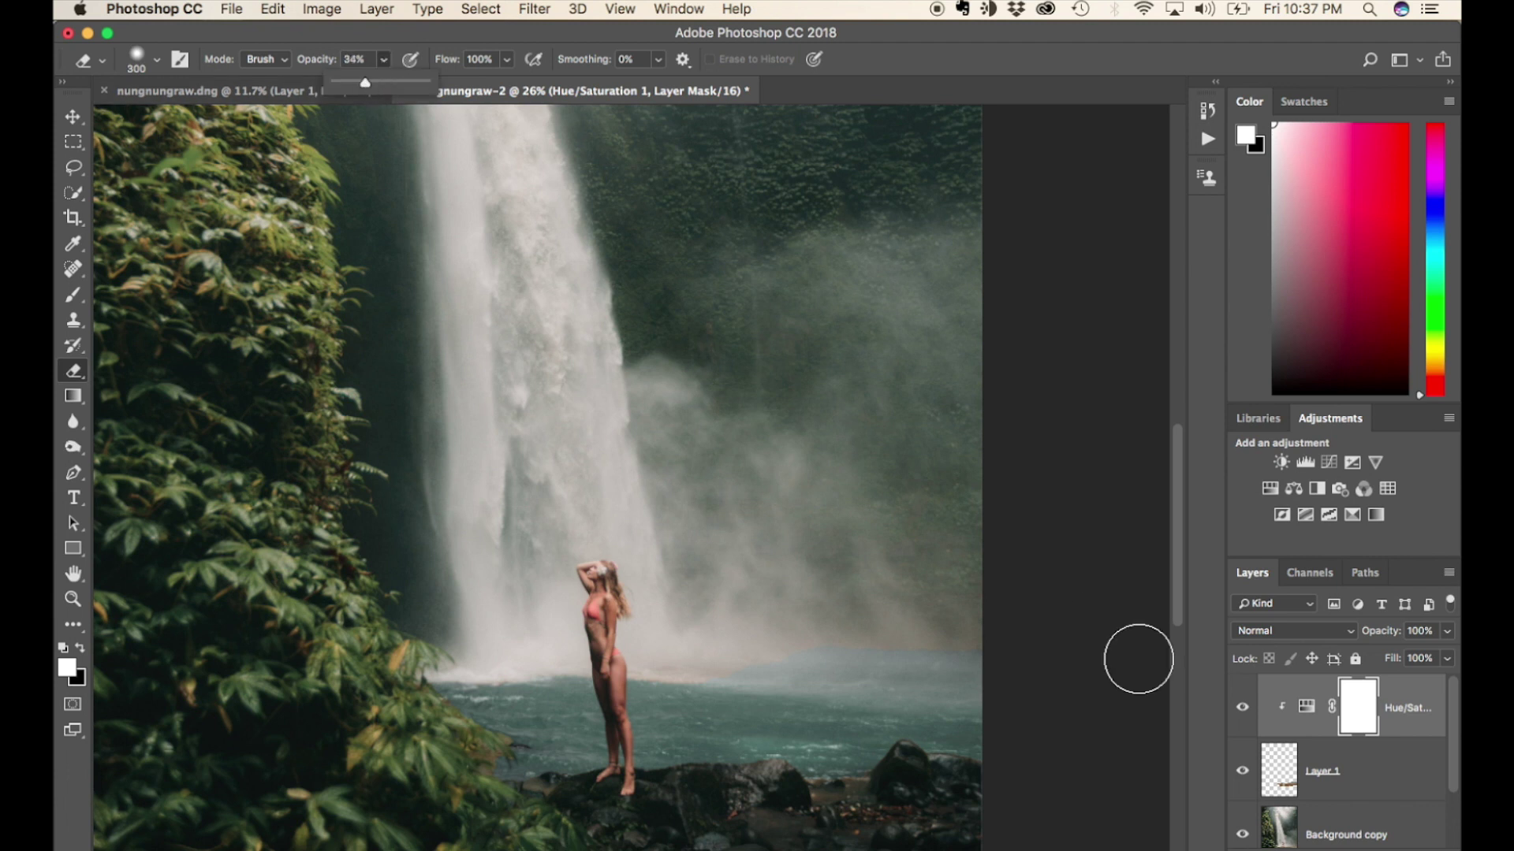
{"action": "mouse_move", "coordinate": [1009, 642]}
{"action": "left_mouse_down"}
{"action": "mouse_move", "coordinate": [765, 639]}
{"action": "mouse_move", "coordinate": [962, 644]}
{"action": "mouse_move", "coordinate": [766, 627]}
{"action": "mouse_move", "coordinate": [892, 634]}
{"action": "left_mouse_up"}
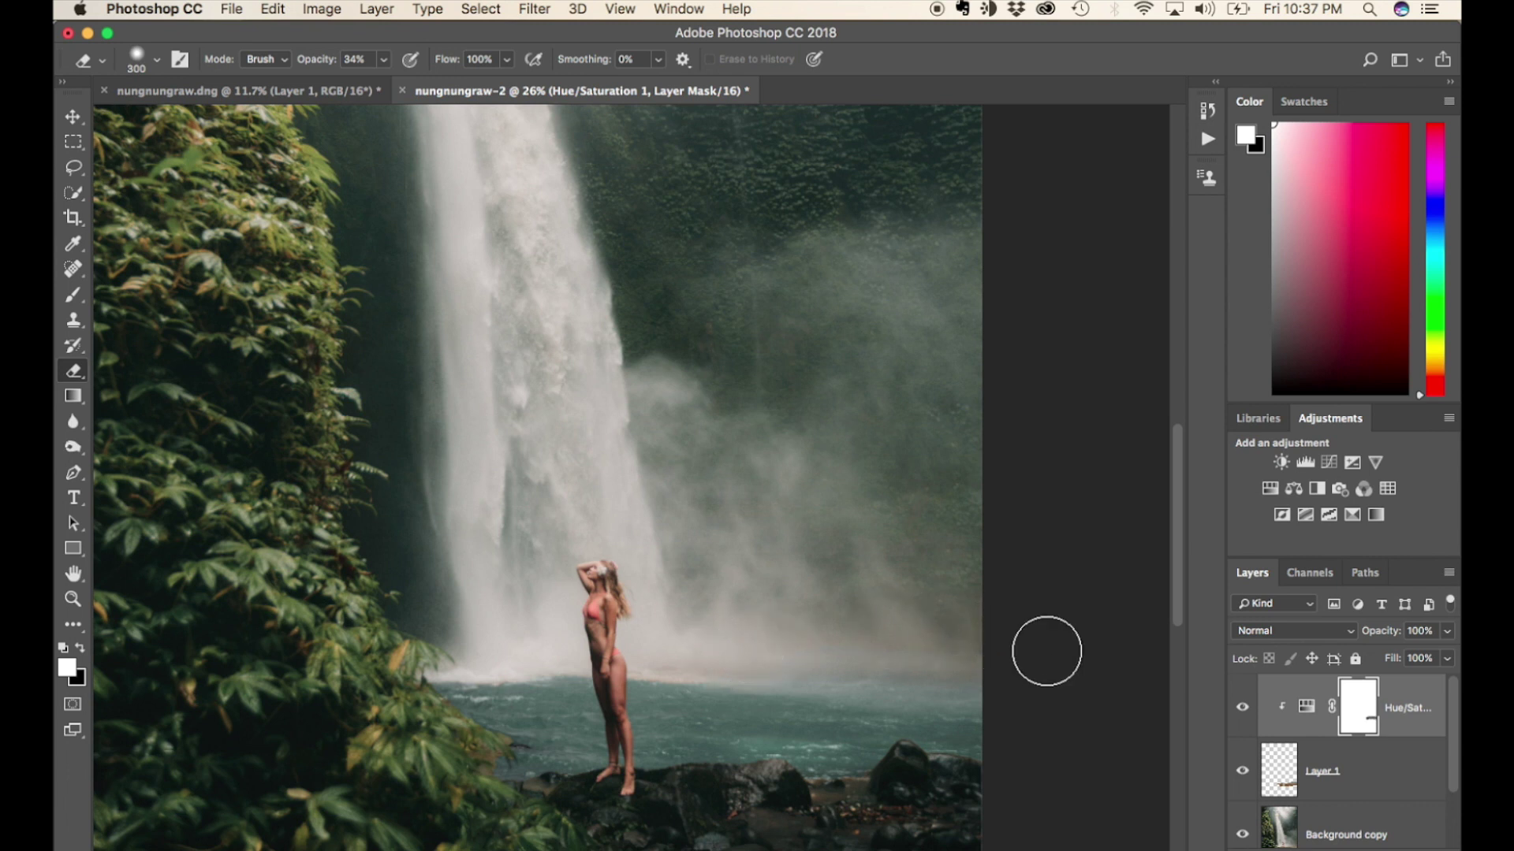
Save the edited photo and switch back to Lightroom to view it beside the reference with its basic adjustments.
{"action": "scroll", "coordinate": [1023, 638], "scroll_direction": "down", "scroll_amount": 5}
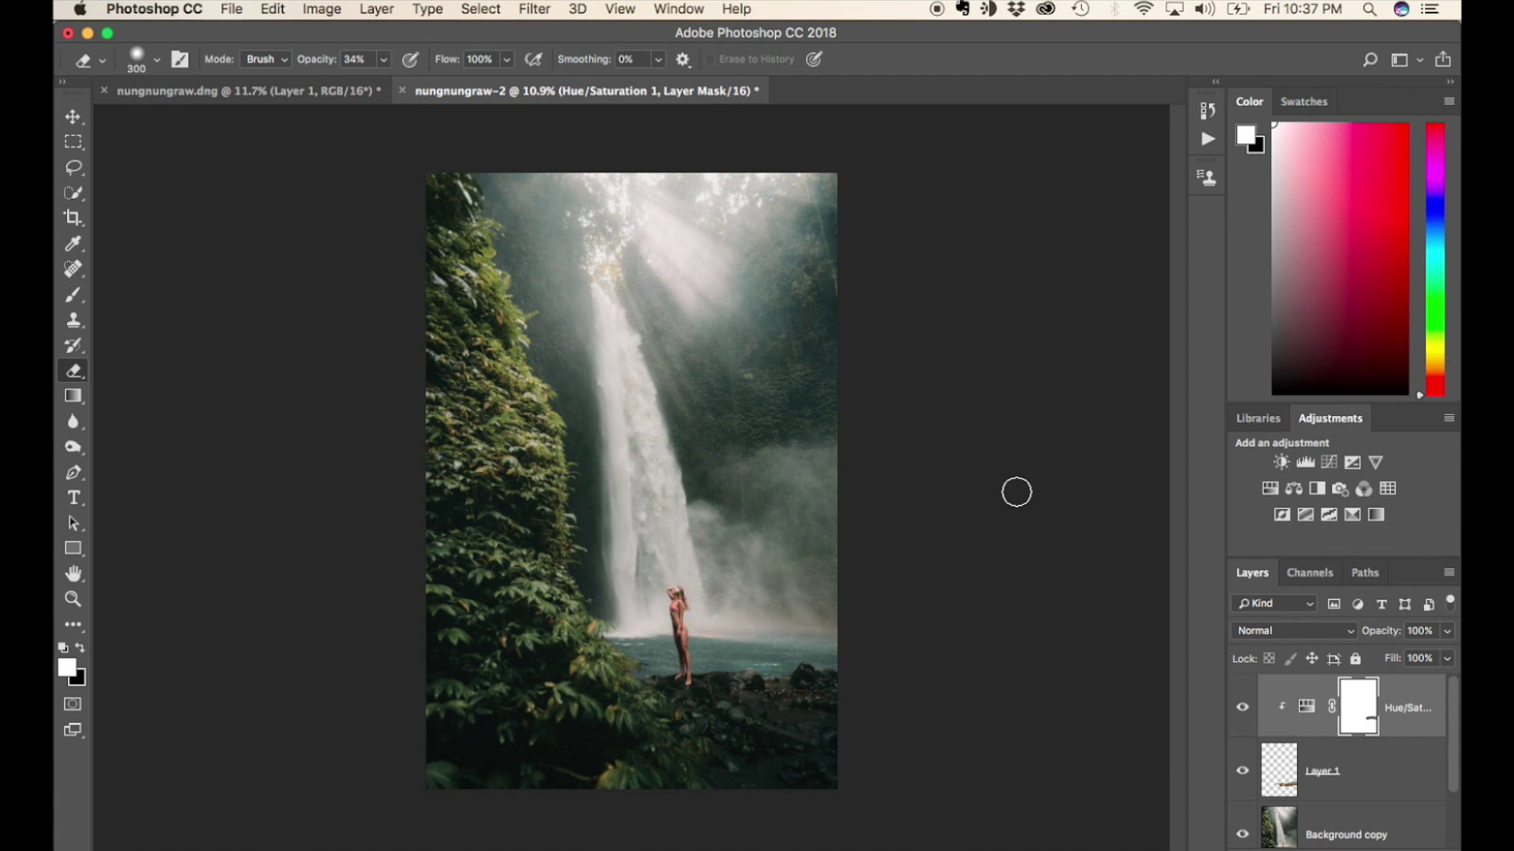
{"action": "left_click", "coordinate": [230, 10]}
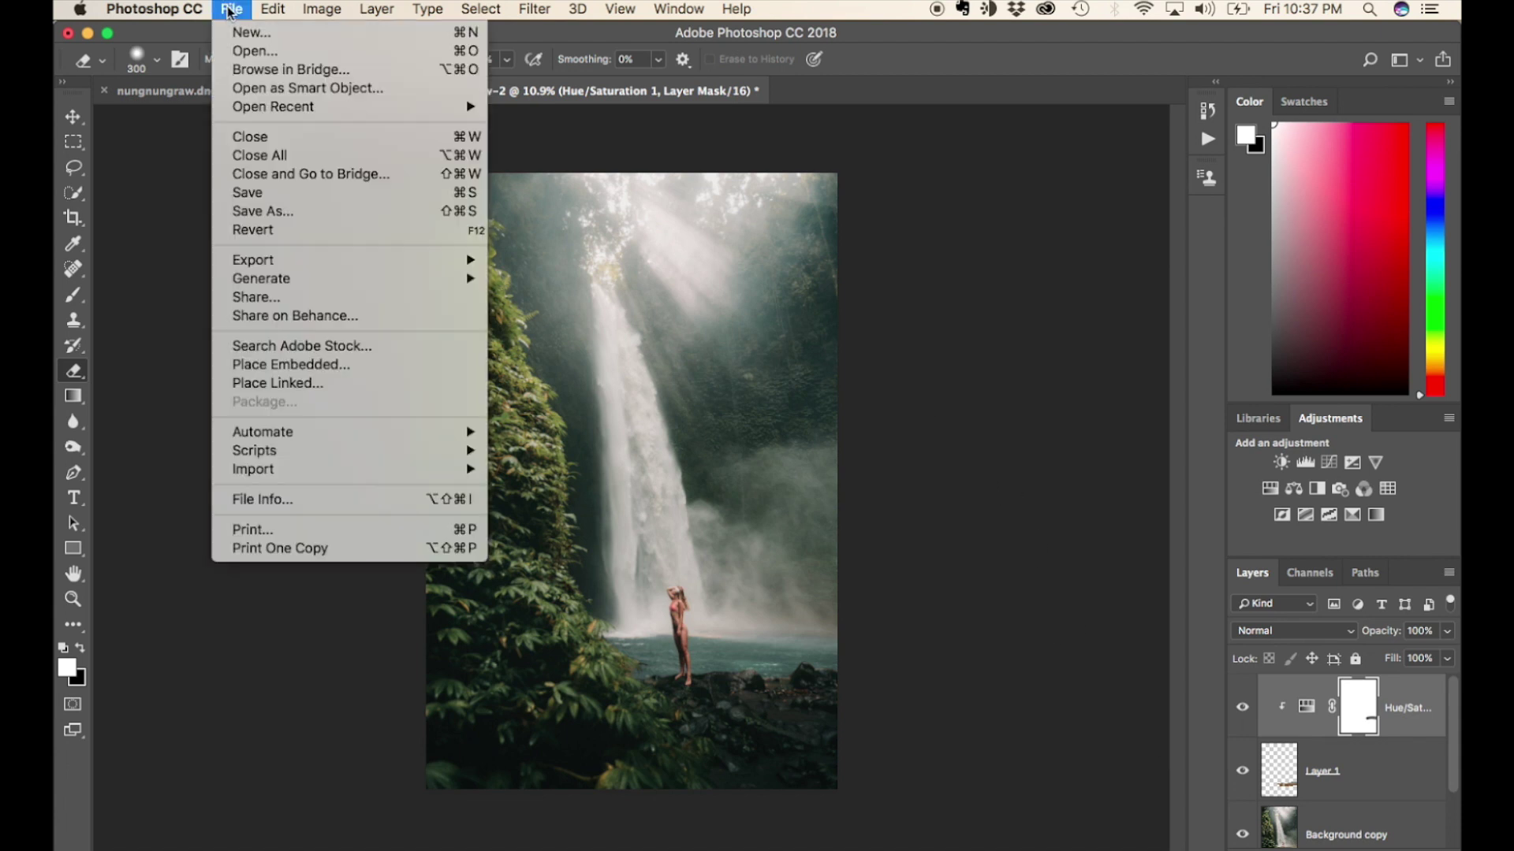
{"action": "left_click", "coordinate": [262, 194]}
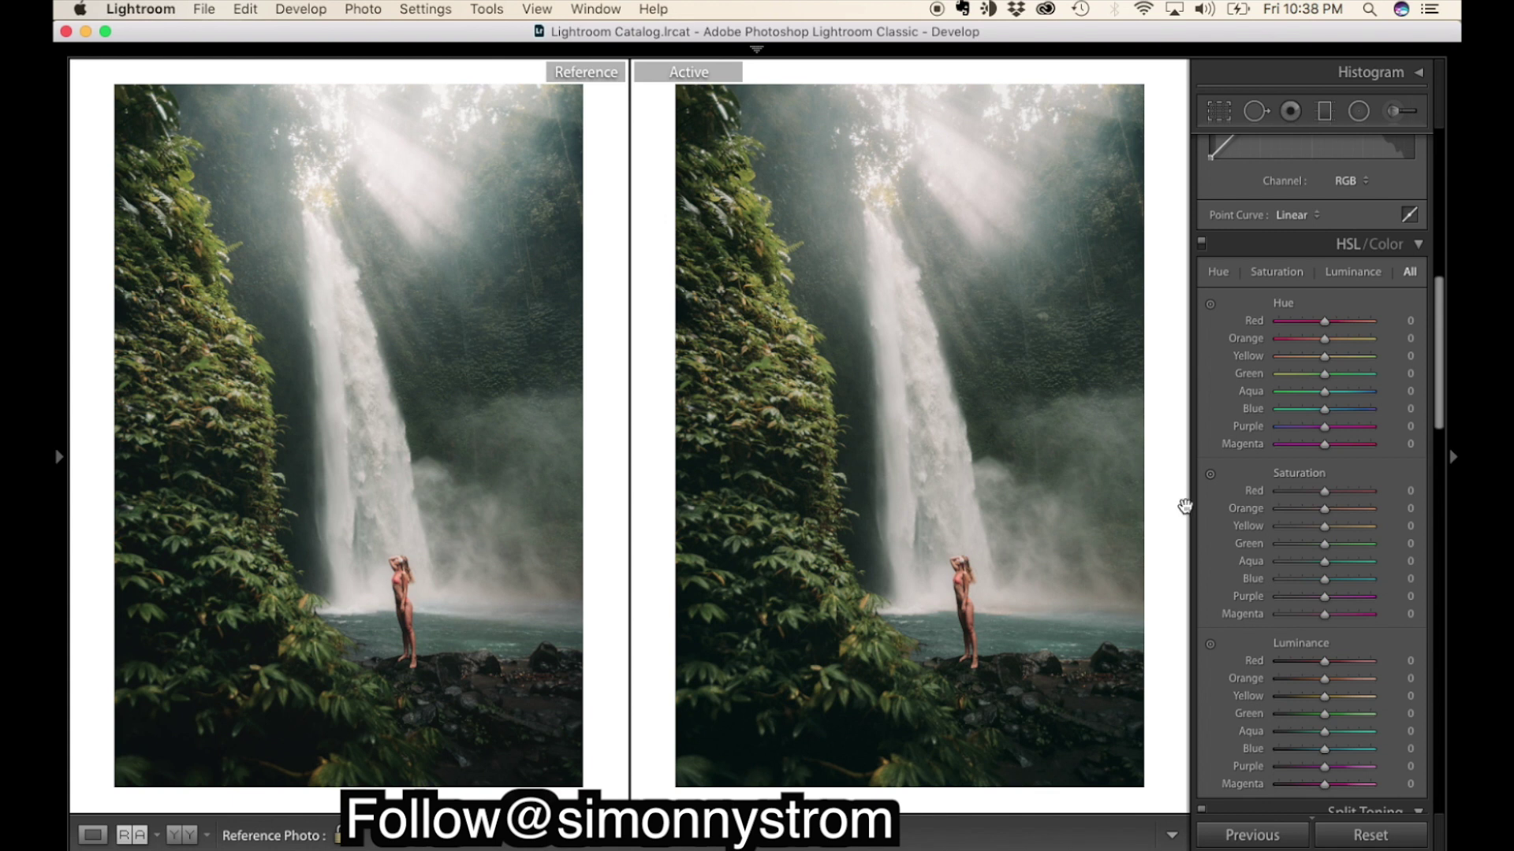
{"action": "scroll", "coordinate": [1241, 413], "scroll_direction": "up", "scroll_amount": 10}
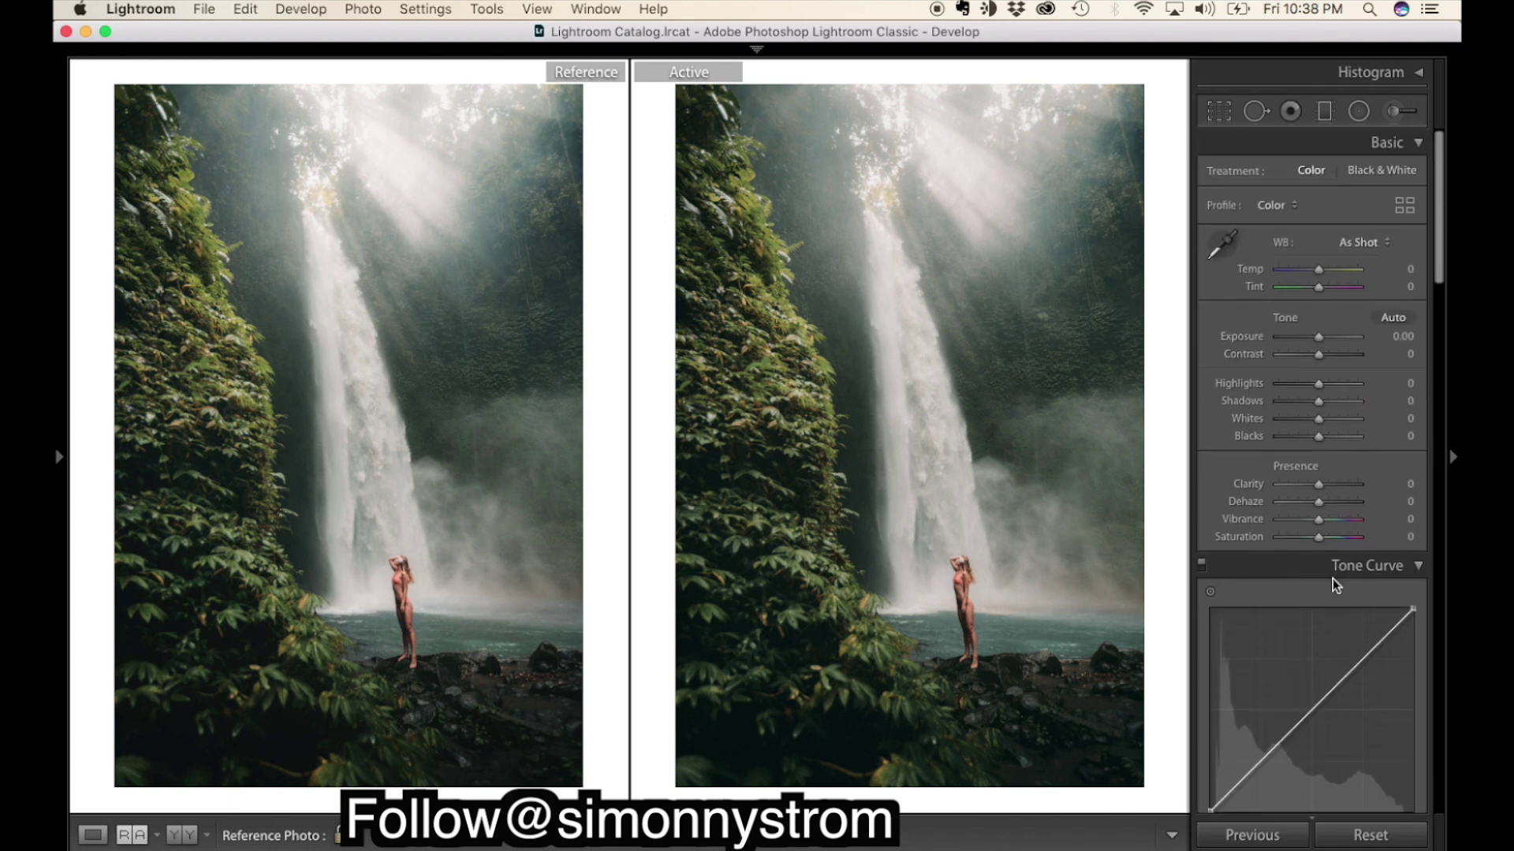